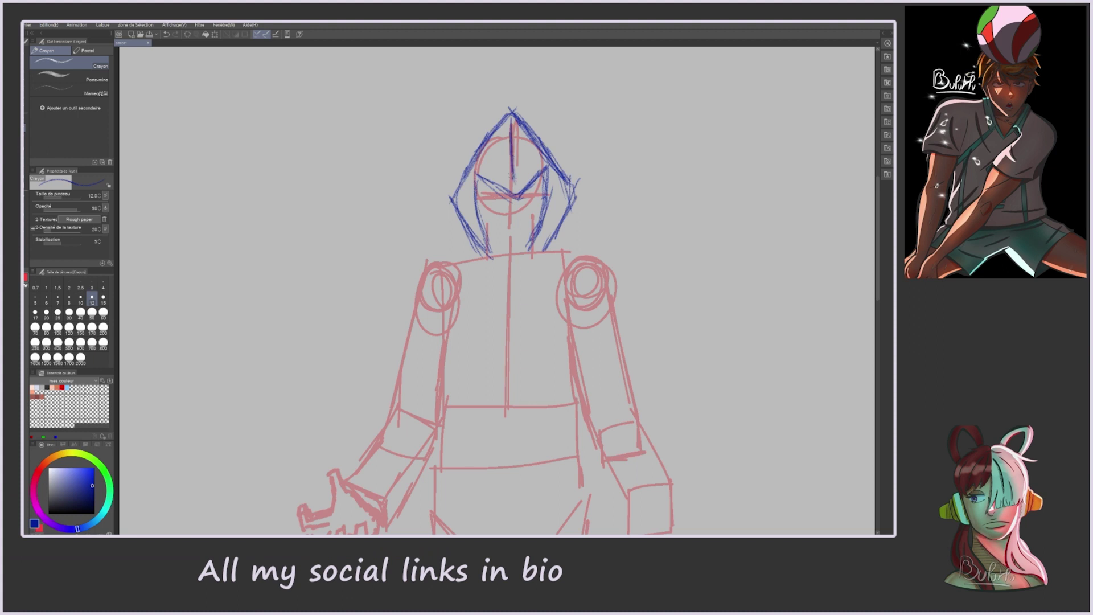
Step: Sketch the robe's collar and the start of its front opening in blue pencil just below the hood
key("k")
key("p")
left_click_drag(566, 229, 510, 239)
mouse_move(510, 233)
left_mouse_down()
mouse_move(570, 232)
mouse_move(512, 302)
mouse_move(566, 223)
left_mouse_up()
left_click_drag(508, 236, 508, 290)
Step: Outline the robe sleeve around the lowered arm, from the shoulder past the wrist
left_click_drag(563, 247, 632, 348)
left_click_drag(626, 278, 643, 431)
left_click_drag(562, 281, 590, 441)
left_click_drag(572, 364, 593, 444)
mouse_move(593, 444)
left_mouse_down()
mouse_move(533, 276)
mouse_move(569, 377)
left_mouse_up()
mouse_move(581, 248)
left_mouse_down()
mouse_move(619, 358)
mouse_move(547, 491)
mouse_move(658, 481)
left_mouse_up()
left_click_drag(625, 376, 659, 479)
Step: Sketch the wide flared cuff below the lowered arm's wrist, with vertical folds and a wavy bottom edge
left_click_drag(573, 352, 614, 342)
mouse_move(617, 349)
left_mouse_down()
mouse_move(629, 390)
mouse_move(579, 485)
mouse_move(615, 398)
left_mouse_up()
left_click_drag(619, 403, 637, 493)
left_click_drag(595, 379, 581, 480)
left_click_drag(595, 350, 588, 444)
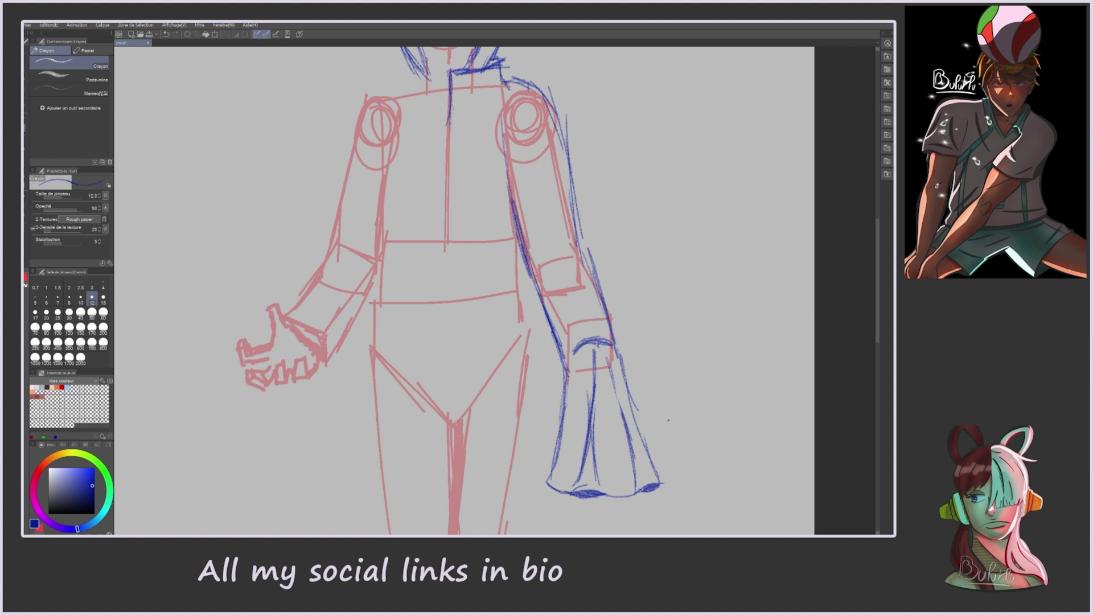
Step: Hatch the shadow along the lowered arm's inner sleeve and add fold lines at the armpit and elbow
left_click_drag(527, 301, 563, 381)
left_click_drag(521, 247, 546, 342)
left_click_drag(526, 257, 563, 369)
left_click_drag(529, 267, 565, 373)
left_click_drag(581, 278, 563, 329)
left_click_drag(537, 242, 542, 264)
left_click_drag(550, 122, 526, 211)
left_click_drag(503, 120, 515, 213)
left_click_drag(530, 272, 541, 327)
Step: Redraw the lowered arm's outer sleeve contour closer to the arm and erase the excess outline
scroll(668, 419, "down", 3)
scroll(668, 419, "down", 5)
scroll(668, 419, "up", 4)
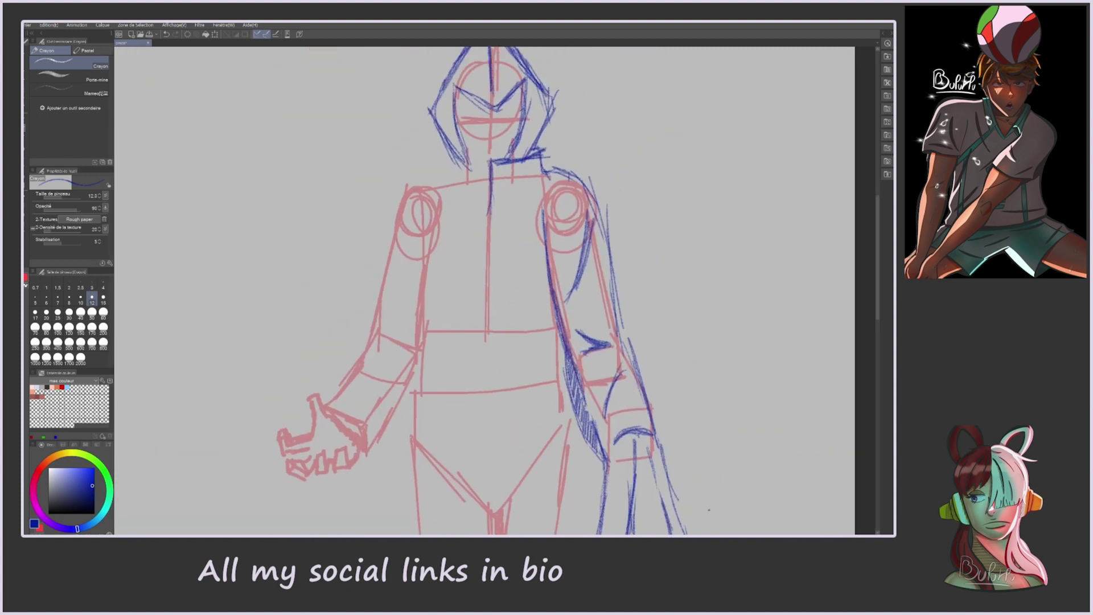
left_click_drag(572, 174, 619, 290)
left_click_drag(616, 231, 654, 418)
left_click_drag(623, 313, 655, 443)
mouse_move(565, 171)
left_mouse_down()
mouse_move(617, 246)
mouse_move(607, 214)
mouse_move(572, 213)
mouse_move(632, 375)
left_mouse_up()
key("e")
left_click_drag(612, 279, 643, 404)
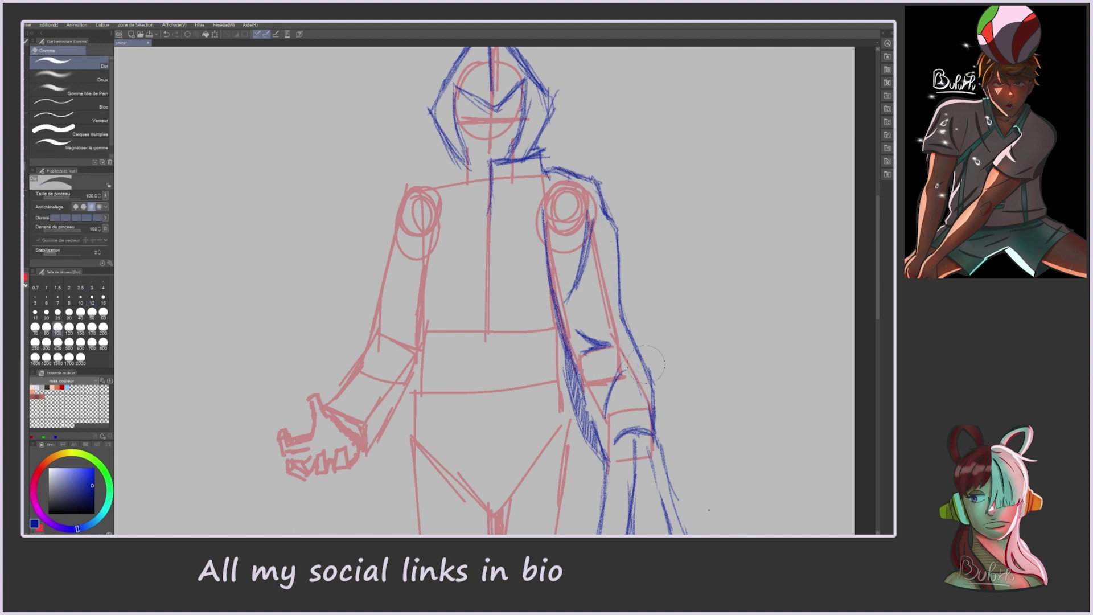
Step: Draw the front opening line down the body, then the robe's outer side and wavy hem below the lowered arm
key("p")
left_click_drag(489, 162, 483, 493)
scroll(484, 489, "down", 6)
left_click_drag(475, 74, 435, 507)
scroll(436, 507, "down", 2)
scroll(435, 506, "up", 1)
mouse_move(454, 51)
left_mouse_down()
mouse_move(492, 407)
mouse_move(537, 458)
mouse_move(555, 332)
mouse_move(553, 137)
left_mouse_up()
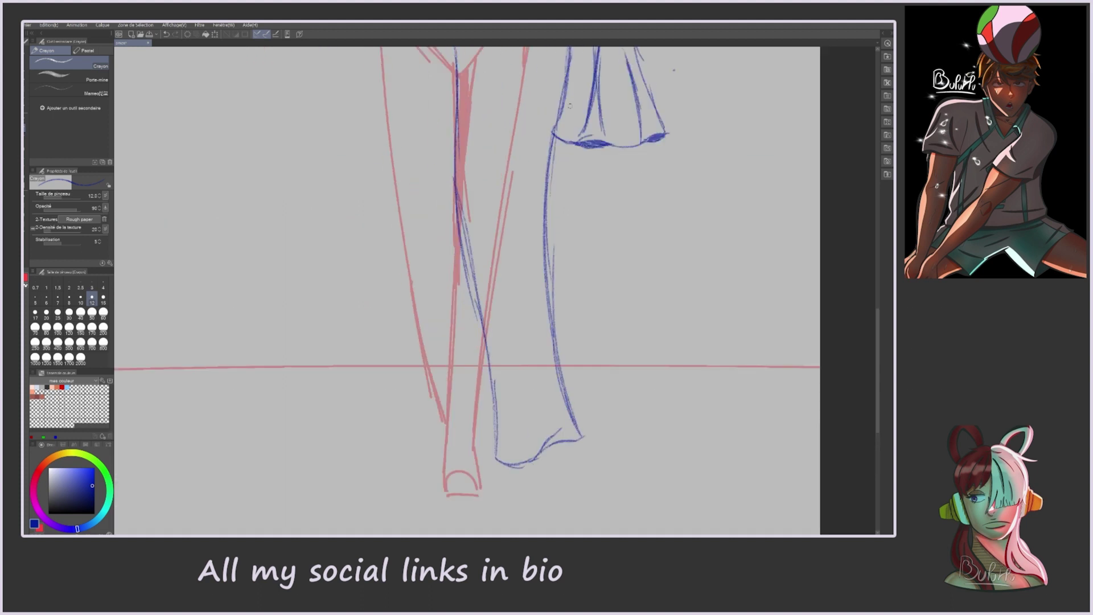
Step: Sketch the other half of the robe's skirt, with its long side edge, wavy hem and inner opening edge
scroll(467, 285, "down", 1)
left_click_drag(483, 155, 466, 301)
left_click_drag(473, 373, 399, 380)
left_click_drag(401, 285, 403, 379)
scroll(403, 429, "up", 2)
scroll(402, 429, "left", 10)
scroll(402, 429, "right", 10)
left_click_drag(489, 438, 484, 153)
scroll(484, 154, "up", 2)
left_click_drag(481, 415, 479, 121)
Step: Draw the front leg and laced shoe in the robe's opening and hatch the shadow above the shoe
scroll(478, 122, "down", 2)
left_click_drag(526, 367, 530, 259)
left_click_drag(518, 455, 535, 245)
scroll(506, 284, "up", 1)
scroll(507, 285, "down", 2)
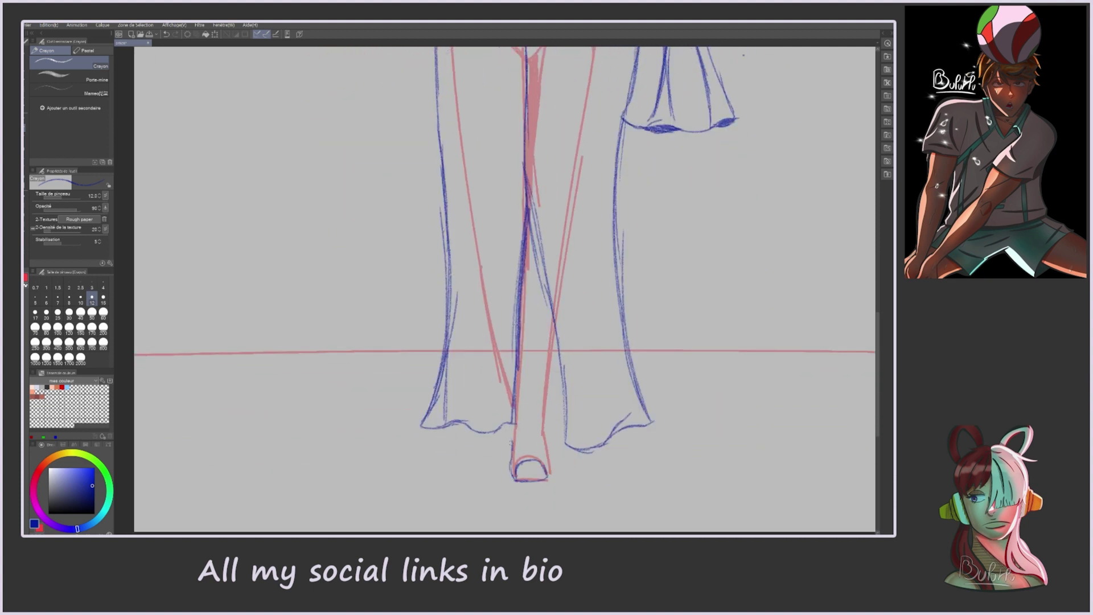
left_click_drag(551, 411, 553, 310)
mouse_move(515, 381)
left_mouse_down()
mouse_move(546, 392)
mouse_move(529, 253)
mouse_move(545, 392)
left_mouse_up()
left_click_drag(531, 381, 533, 296)
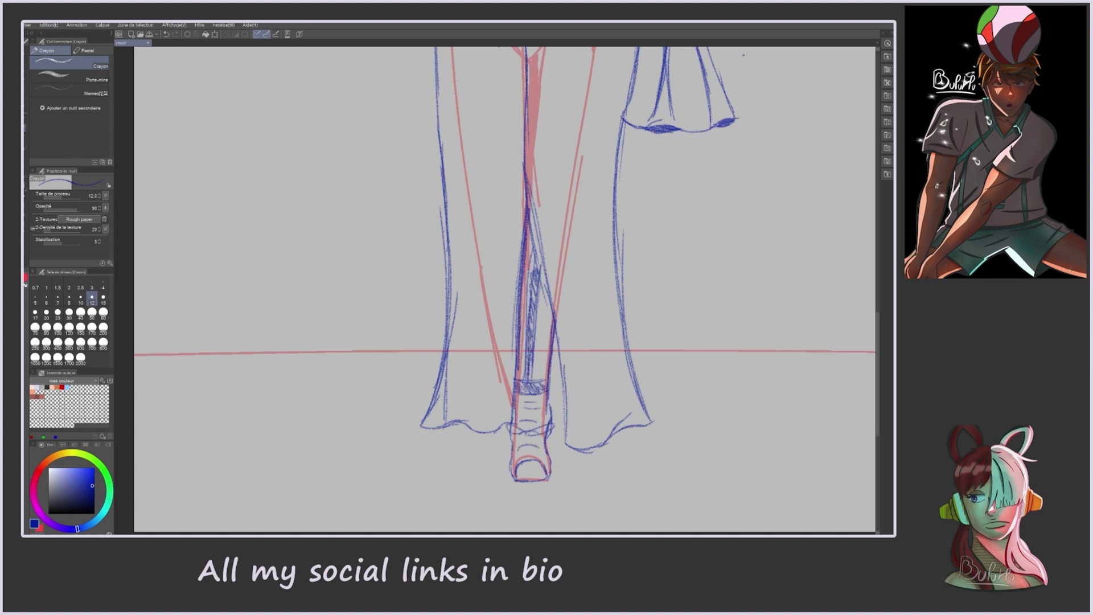
Step: Sketch the collar's folded flap and outline the shoulder and upper sleeve of the raised arm
scroll(507, 291, "up", 7)
left_click_drag(495, 126, 532, 173)
left_click_drag(575, 131, 526, 142)
mouse_move(493, 125)
left_mouse_down()
mouse_move(458, 140)
mouse_move(415, 211)
left_mouse_up()
left_click_drag(410, 259, 399, 295)
left_click_drag(439, 136, 401, 296)
Step: Draw the raised arm's forearm sleeve and hanging flared cuff, with elbow folds and a hatched interior
left_click_drag(404, 285, 355, 370)
mouse_move(407, 284)
left_mouse_down()
mouse_move(358, 367)
mouse_move(396, 407)
mouse_move(372, 507)
left_mouse_up()
left_click_drag(355, 370, 398, 489)
mouse_move(422, 437)
left_mouse_down()
mouse_move(381, 501)
mouse_move(400, 477)
left_mouse_up()
left_click_drag(395, 401, 427, 435)
left_click_drag(403, 394, 450, 317)
mouse_move(364, 504)
left_mouse_down()
mouse_move(385, 471)
mouse_move(396, 411)
left_mouse_up()
mouse_move(367, 354)
left_mouse_down()
mouse_move(417, 348)
mouse_move(384, 335)
left_mouse_up()
left_click_drag(447, 193, 409, 260)
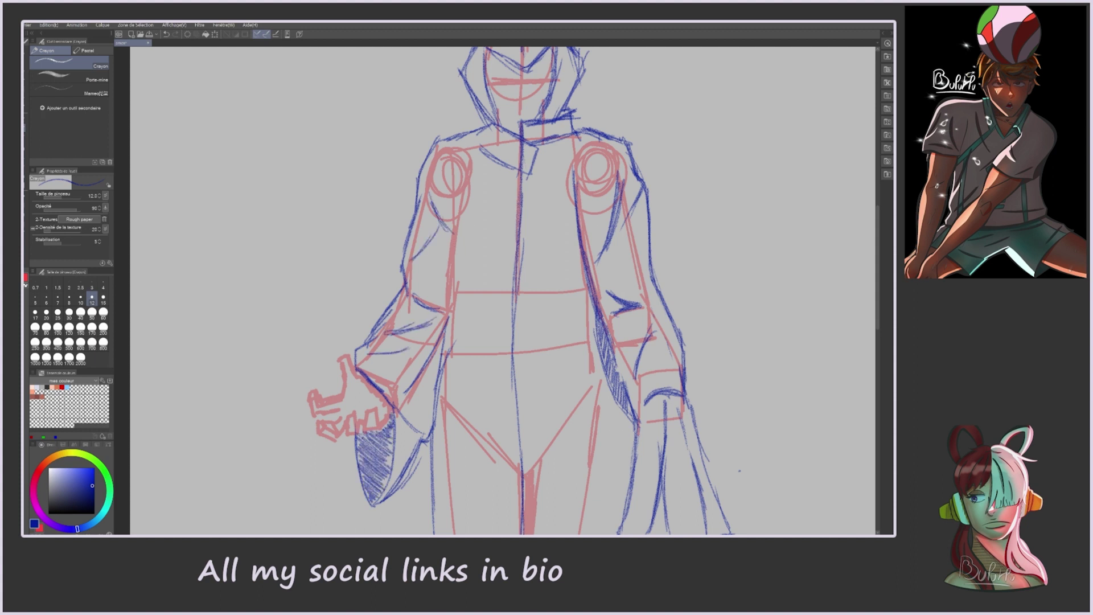
Step: Draw the robe's side line beside the raised arm and a fold line across the upper chest
left_click_drag(479, 157, 450, 279)
left_click_drag(464, 251, 440, 354)
left_click_drag(476, 155, 440, 307)
left_click_drag(459, 192, 510, 226)
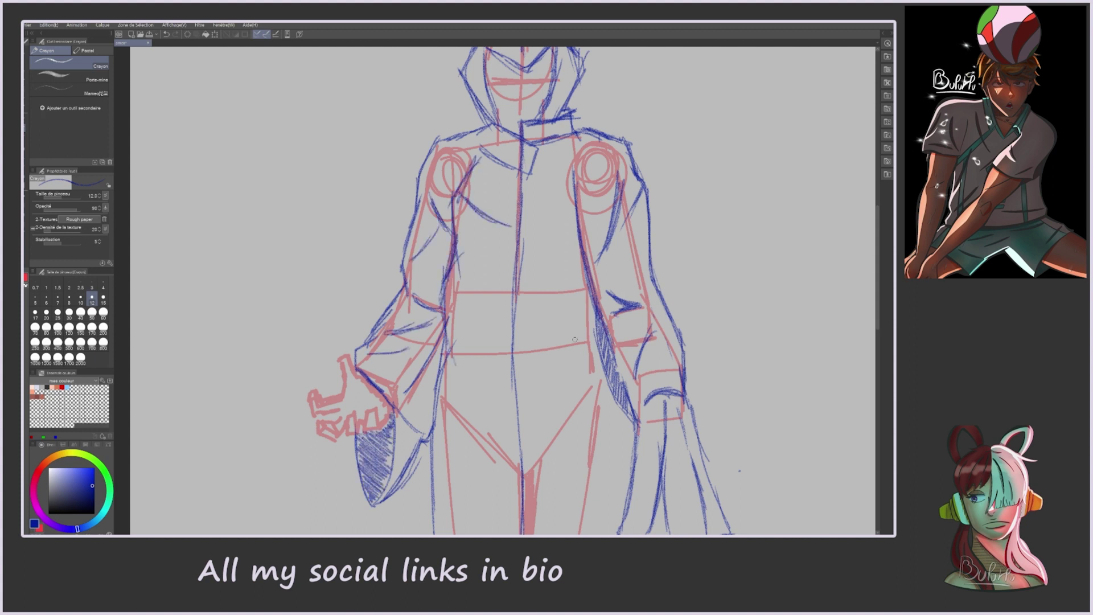
Step: Add long vertical fold lines to the robe's skirt, undoing and redrawing the strokes that miss
scroll(497, 345, "up", 1)
scroll(497, 345, "down", 5)
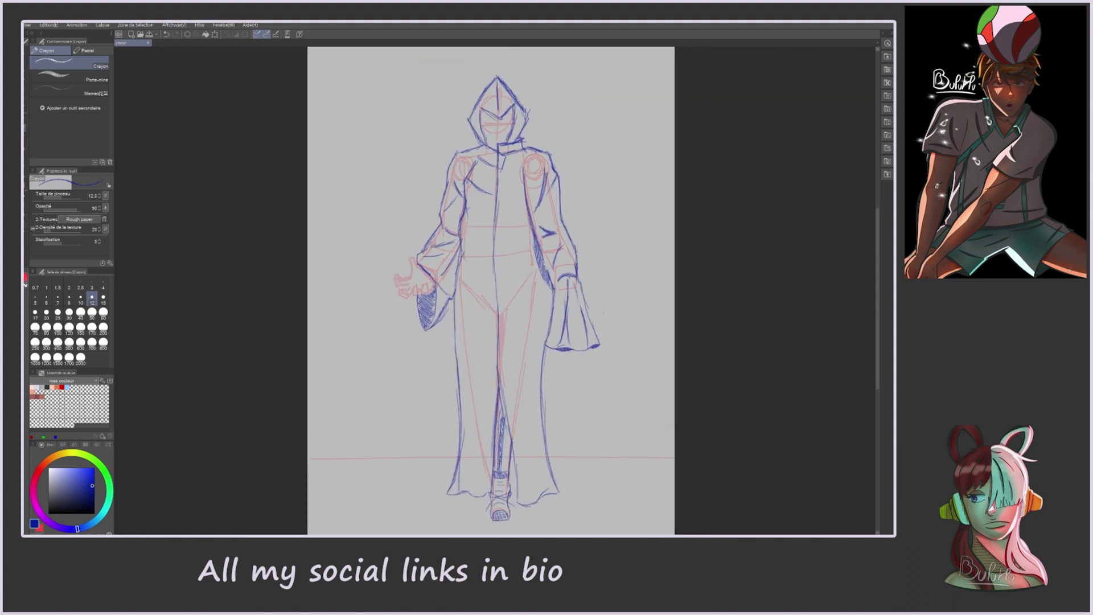
mouse_move(515, 333)
left_mouse_down()
mouse_move(540, 488)
mouse_move(504, 259)
mouse_move(471, 475)
left_mouse_up()
left_click_drag(491, 390, 485, 488)
left_click_drag(499, 302, 485, 490)
left_click_drag(485, 274, 473, 481)
key("ctrl+z")
key("ctrl+z")
left_click_drag(482, 267, 471, 468)
left_click_drag(501, 282, 484, 451)
Step: Erase the torso's vertical front line and replace it with diagonal wrap folds across the chest and waist
key("e")
left_click_drag(497, 171, 497, 282)
key("p")
left_click_drag(485, 160, 501, 171)
left_click_drag(477, 239, 517, 250)
left_click_drag(471, 218, 495, 243)
key("e")
mouse_move(515, 283)
left_mouse_down()
mouse_move(529, 277)
mouse_move(499, 334)
left_mouse_up()
key("p")
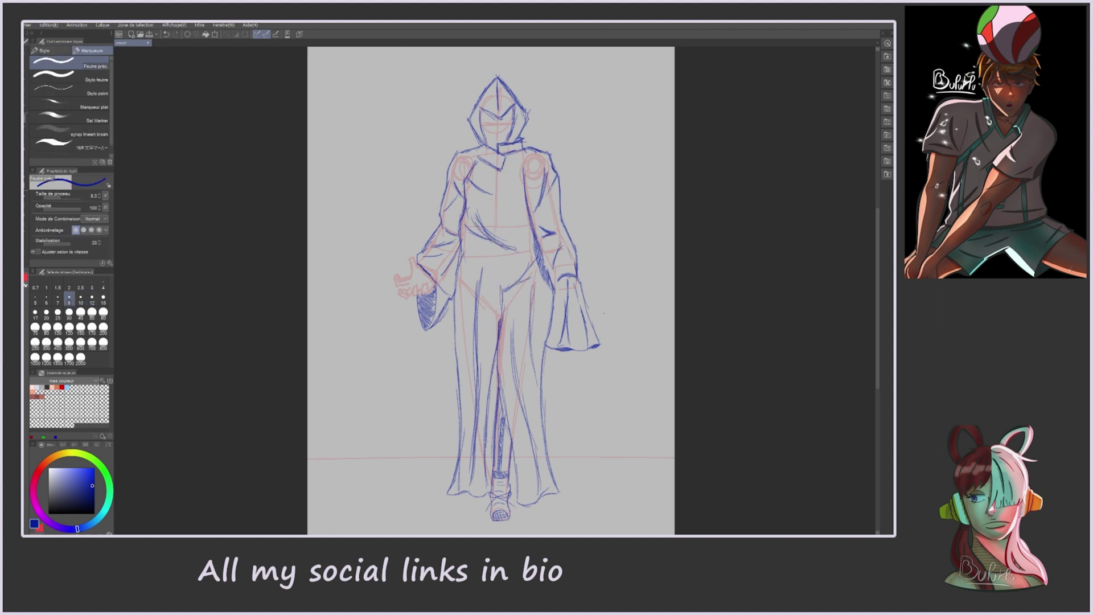
key("p")
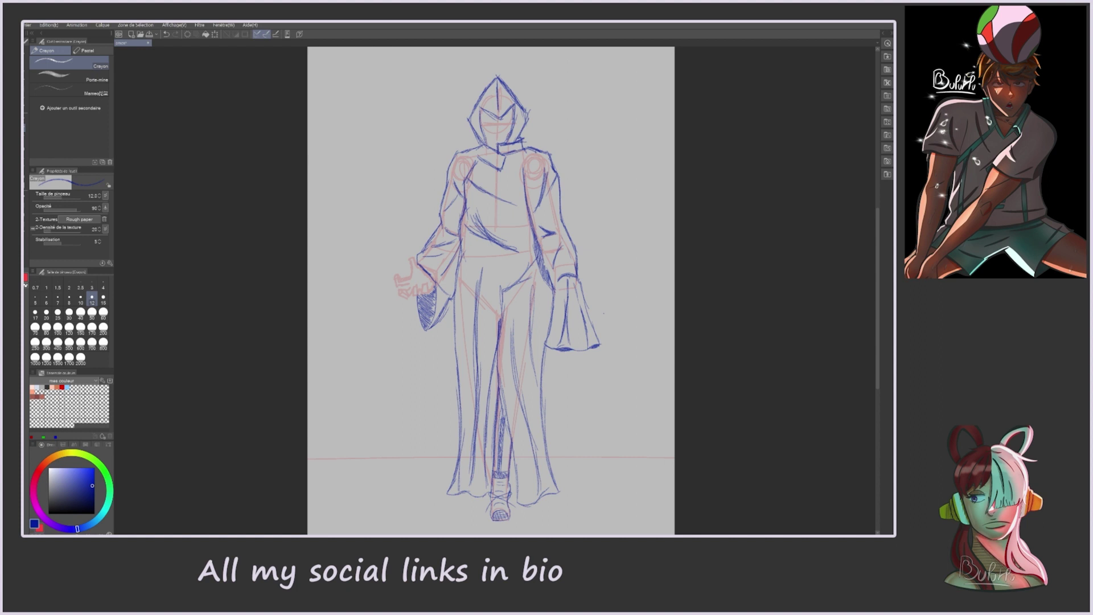
mouse_move(526, 165)
left_mouse_down()
mouse_move(546, 276)
mouse_move(543, 261)
left_mouse_up()
key("ctrl+z")
mouse_move(526, 168)
left_mouse_down()
mouse_move(538, 244)
mouse_move(531, 167)
left_mouse_up()
key("ctrl+z")
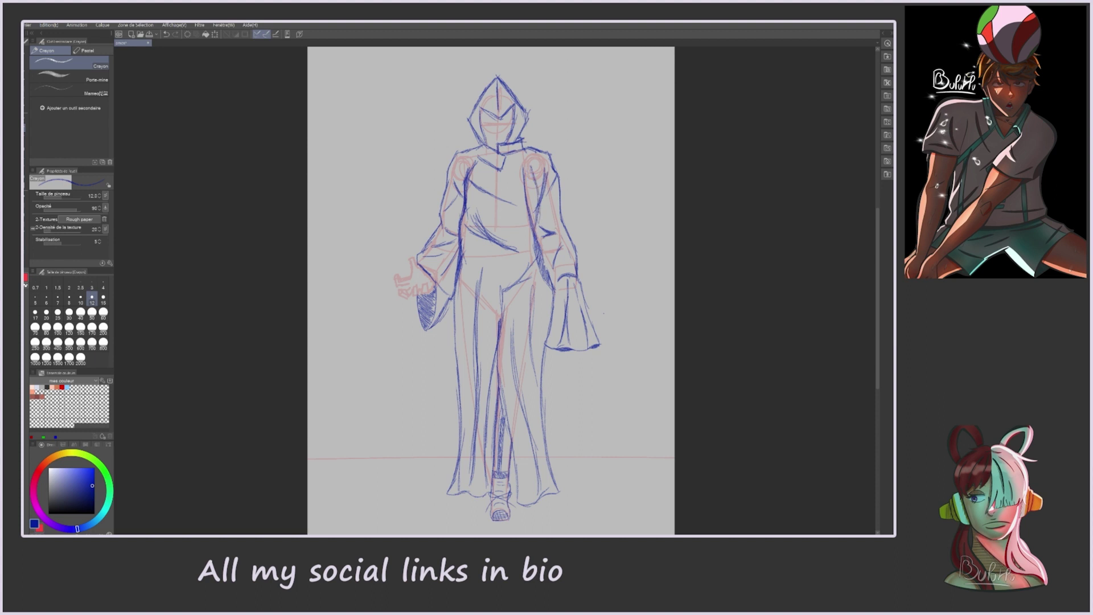
Step: Erase the diagonal torso folds and redraw the robe's side line beside the raised arm
key("e")
mouse_move(469, 170)
left_mouse_down()
mouse_move(454, 290)
mouse_move(478, 219)
mouse_move(506, 212)
left_mouse_up()
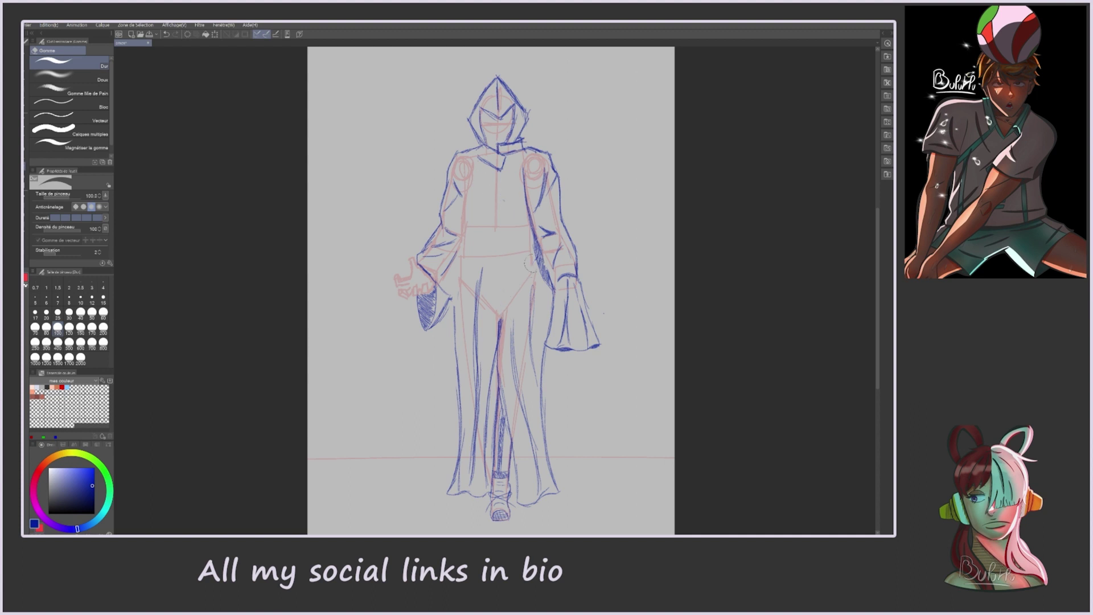
left_click(24, 133)
left_click_drag(465, 167, 455, 279)
left_click_drag(456, 202, 453, 291)
left_click_drag(458, 217, 487, 214)
Step: Redraw the front opening from collar to crotch and add long folds through the torso and skirt
mouse_move(501, 170)
left_mouse_down()
mouse_move(487, 250)
mouse_move(519, 302)
left_mouse_up()
key("e")
mouse_move(484, 189)
left_mouse_down()
mouse_move(459, 217)
mouse_move(459, 205)
left_mouse_up()
key("p")
mouse_move(483, 162)
left_mouse_down()
mouse_move(466, 295)
mouse_move(474, 186)
left_mouse_up()
left_click_drag(503, 258, 493, 359)
left_click_drag(532, 285, 555, 493)
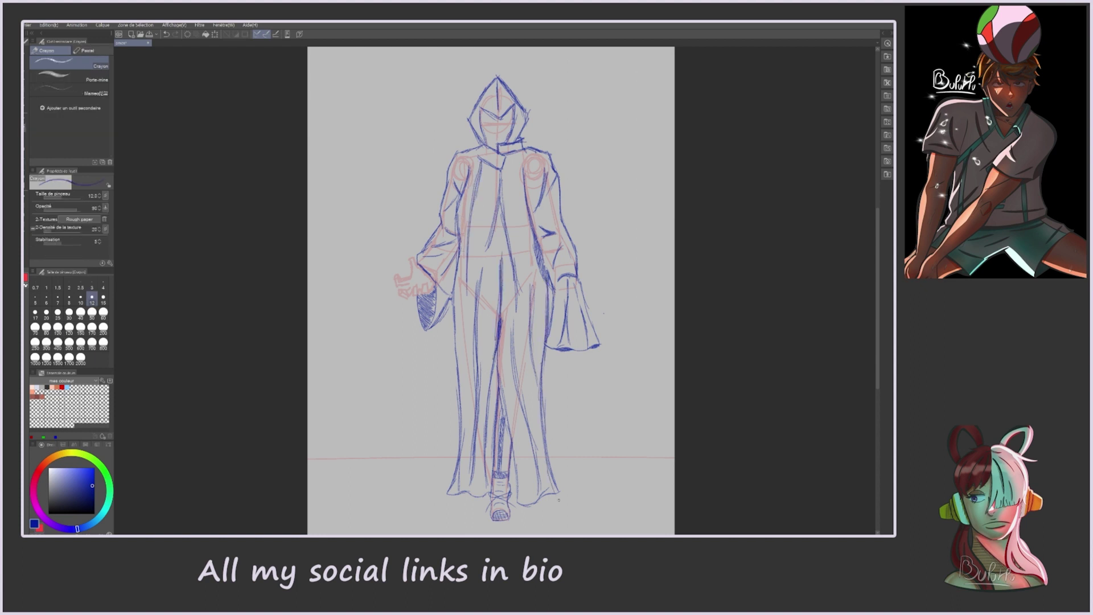
Step: Strengthen the hem beside the foot and sketch the robe's back panel showing behind it on the lowered arm's side
scroll(501, 495, "up", 3)
scroll(529, 353, "down", 1)
left_click_drag(528, 359, 613, 332)
left_click_drag(626, 285, 628, 313)
left_click_drag(626, 257, 630, 311)
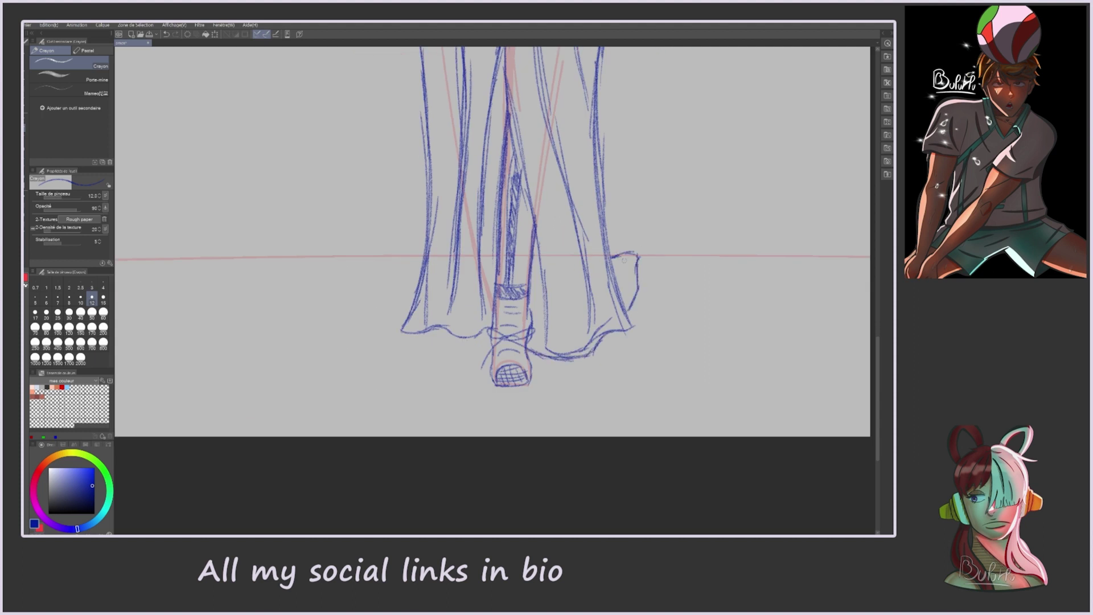
Step: Sketch the matching back panel and inner hem on the raised arm's side, with a hatched shadow at the corner
mouse_move(494, 345)
left_mouse_down()
mouse_move(400, 353)
mouse_move(421, 251)
mouse_move(392, 346)
left_mouse_up()
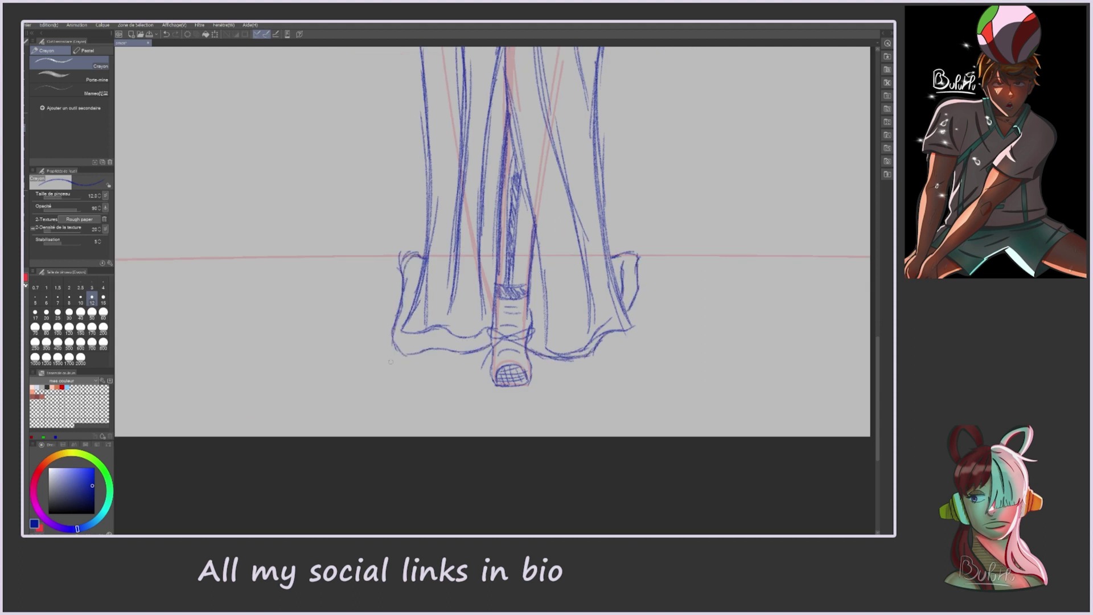
left_click_drag(533, 351, 537, 284)
mouse_move(421, 276)
left_mouse_down()
mouse_move(393, 340)
mouse_move(410, 333)
left_mouse_up()
key("ctrl+z")
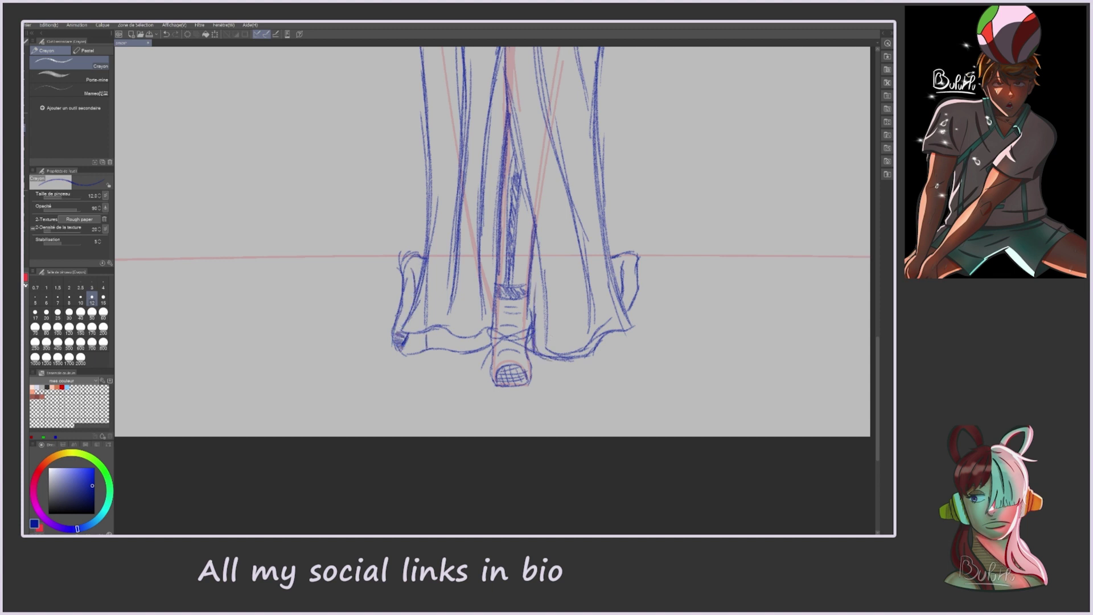
scroll(544, 222, "down", 5)
scroll(512, 319, "up", 6)
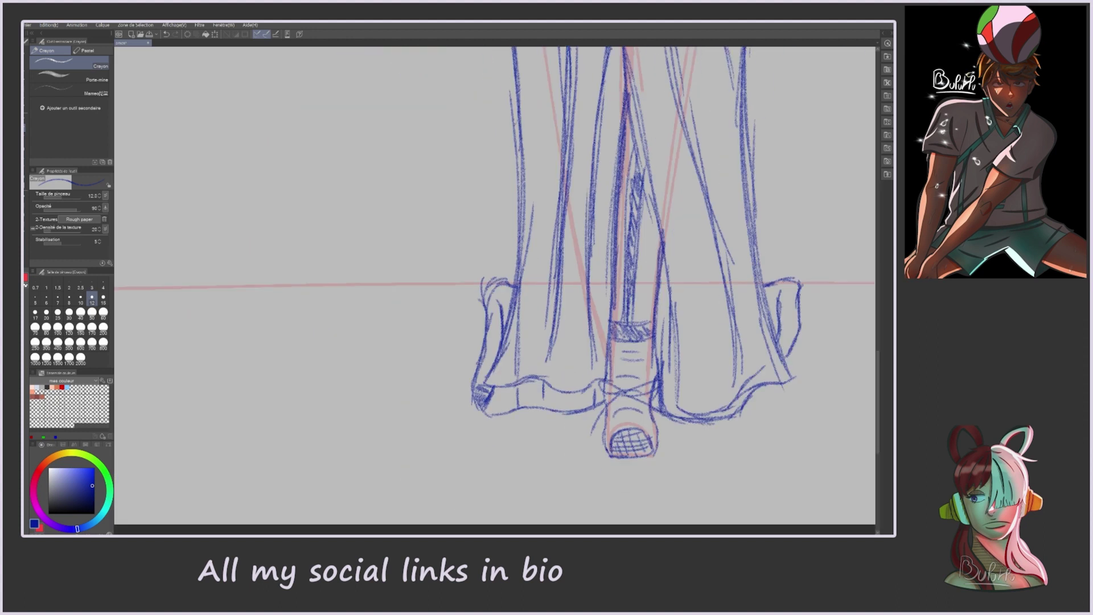
Step: Erase the back panel on the raised arm's side and redraw the robe's edge down to the hem
key("e")
mouse_move(484, 365)
left_mouse_down()
mouse_move(507, 282)
mouse_move(494, 334)
left_mouse_up()
key("p")
mouse_move(516, 280)
left_mouse_down()
mouse_move(476, 381)
mouse_move(481, 395)
left_mouse_up()
scroll(495, 342, "down", 5)
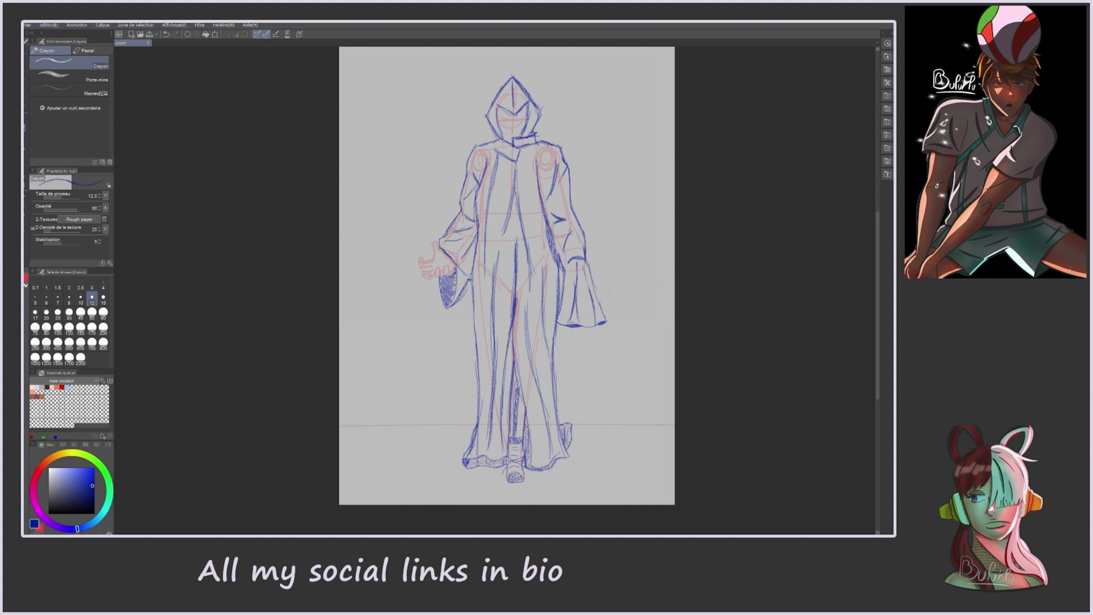
Step: Trace the raised open hand in blue pencil, defining the thumb, fingers and palm
scroll(301, 254, "up", 5)
mouse_move(382, 165)
left_mouse_down()
mouse_move(415, 268)
mouse_move(437, 233)
mouse_move(455, 257)
left_mouse_up()
left_click_drag(356, 256, 394, 273)
mouse_move(389, 229)
left_mouse_down()
mouse_move(352, 237)
mouse_move(393, 209)
mouse_move(428, 230)
left_mouse_up()
key("ctrl+z")
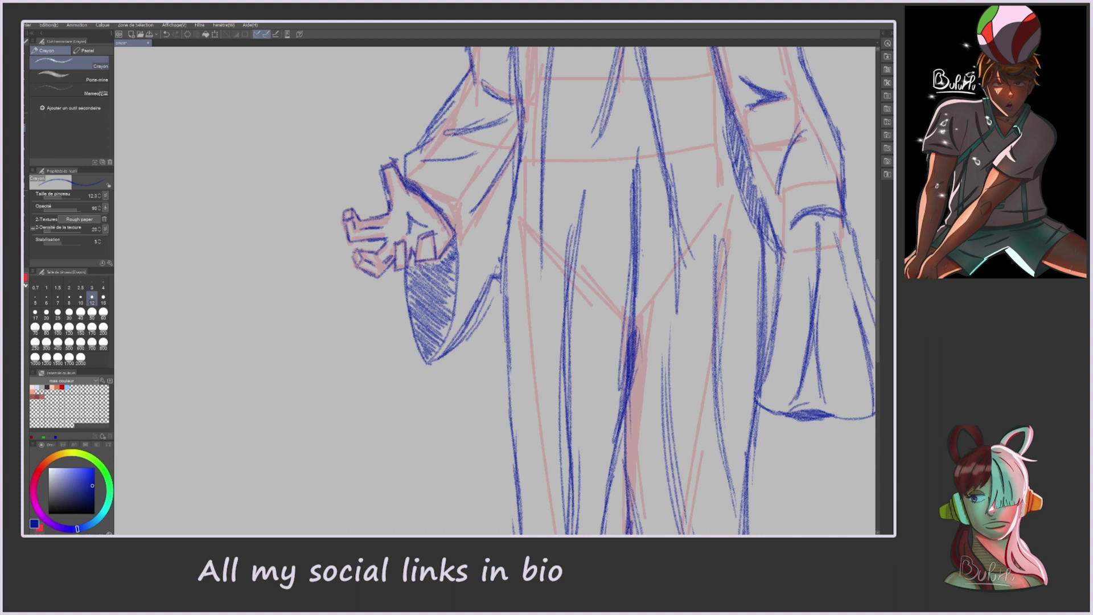
key("e")
key("p")
Step: Transform the blue figure sketch with a slight vertical adjustment and apply it
key("ctrl+0")
key("ctrl+t")
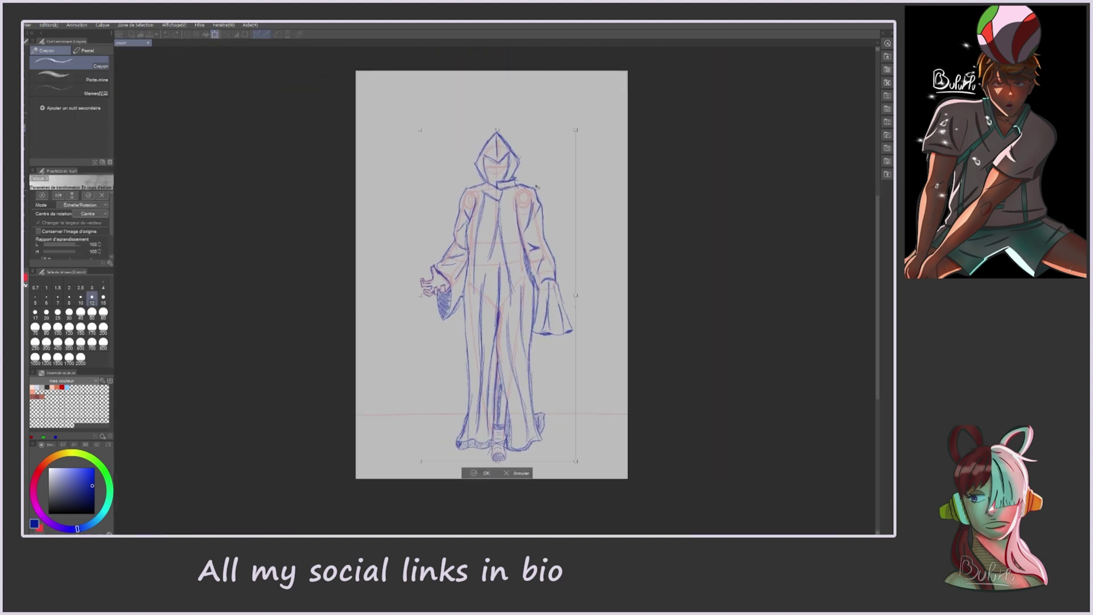
left_click_drag(498, 163, 497, 130)
left_click(483, 473)
Step: Sketch a wavy robe tail flaring out behind the hem on each side of the figure
scroll(483, 473, "up", 4)
mouse_move(348, 318)
left_mouse_down()
mouse_move(398, 376)
mouse_move(363, 365)
mouse_move(422, 322)
left_mouse_up()
mouse_move(633, 357)
left_mouse_down()
mouse_move(592, 314)
mouse_move(649, 344)
left_mouse_up()
Step: Erase the overlapping lines where the tails meet the robe and hatch the shadows inside both tails
key("e")
left_click_drag(595, 319, 588, 329)
mouse_move(407, 352)
left_mouse_down()
mouse_move(420, 330)
mouse_move(405, 365)
left_mouse_up()
key("p")
left_click_drag(380, 326, 401, 357)
left_click_drag(586, 321, 635, 355)
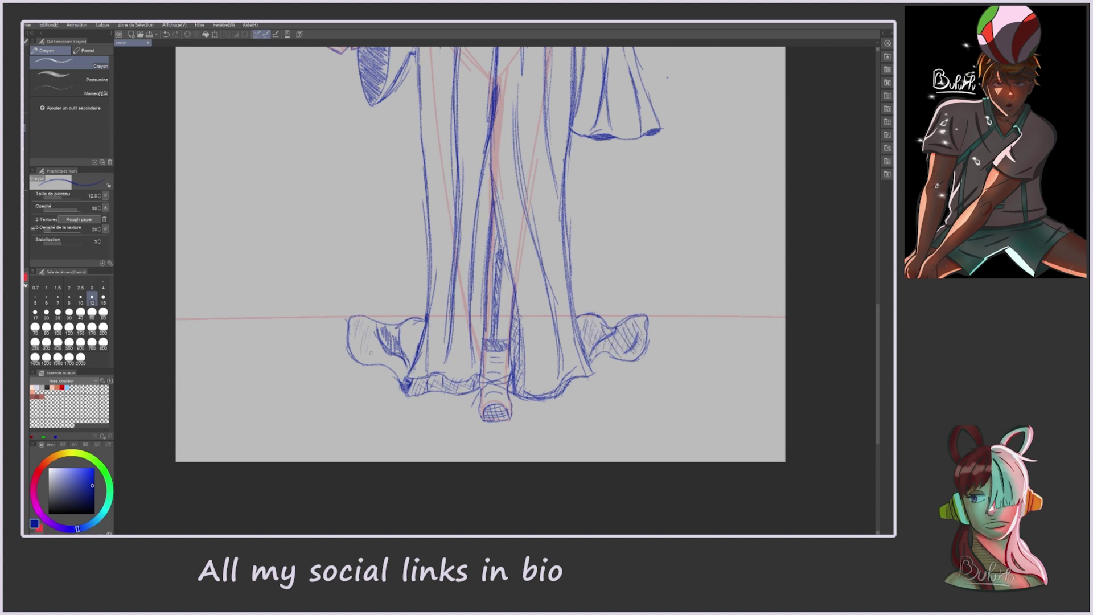
key("ctrl+0")
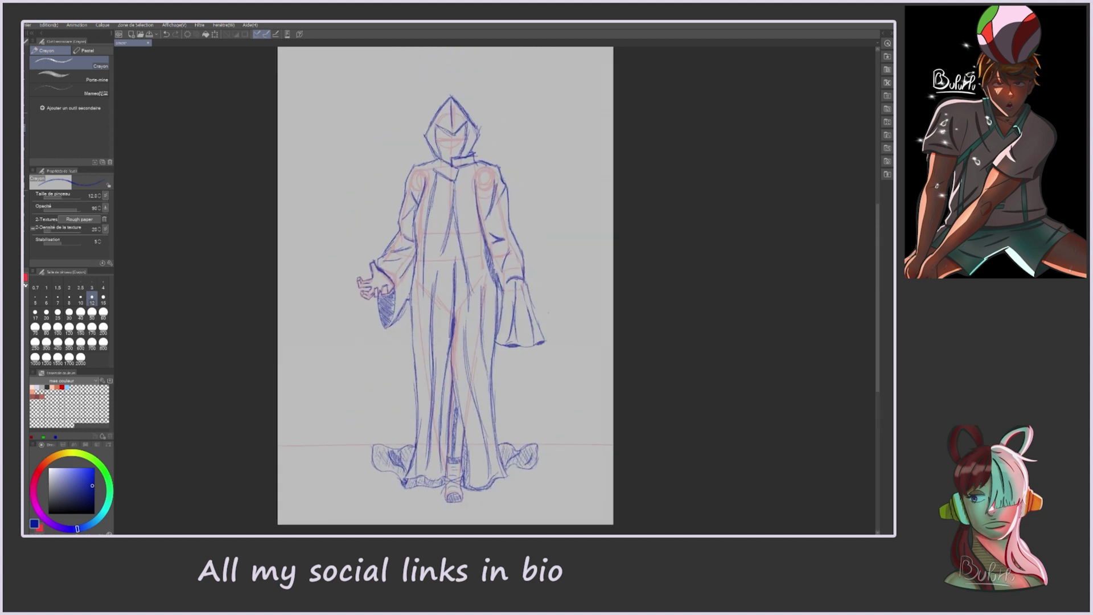
scroll(505, 307, "up", 3)
scroll(455, 284, "up", 5)
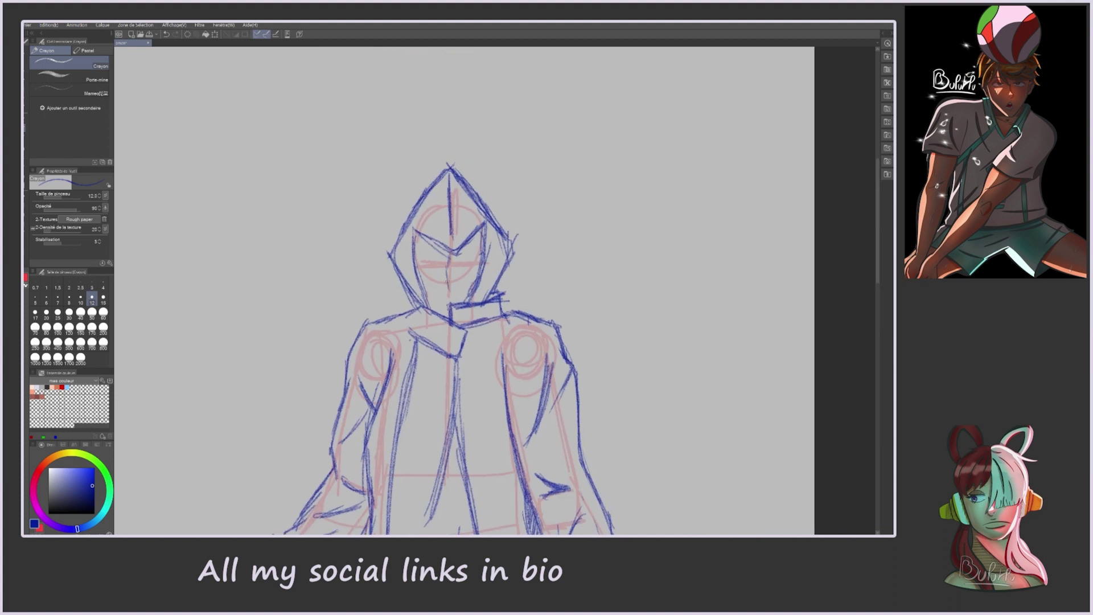
Step: Undo the last stroke and hatch a dark blue shadow over the face opening inside the hood
key("ctrl+z")
mouse_move(435, 262)
left_mouse_down()
mouse_move(432, 308)
mouse_move(424, 239)
mouse_move(461, 299)
mouse_move(478, 234)
mouse_move(433, 294)
mouse_move(443, 315)
mouse_move(461, 301)
left_mouse_up()
mouse_move(481, 234)
left_mouse_down()
mouse_move(475, 282)
mouse_move(479, 241)
left_mouse_up()
left_click_drag(476, 274, 461, 303)
left_click_drag(467, 249, 457, 304)
scroll(464, 285, "down", 6)
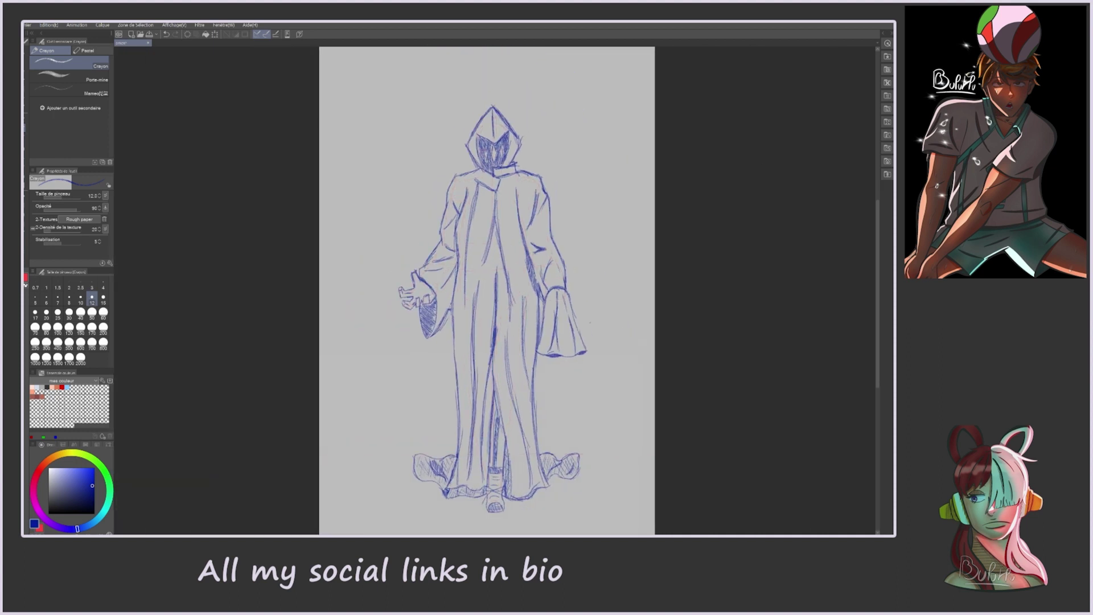
Step: Sketch a cluster of overlapping orange construction circles on the ground in the lower-left area beside the robe
scroll(463, 284, "up", 6)
left_click_drag(402, 387, 478, 310)
key("ctrl+z")
scroll(466, 319, "up", 3)
left_click_drag(326, 419, 387, 496)
left_click_drag(364, 392, 410, 354)
left_click_drag(325, 225, 348, 405)
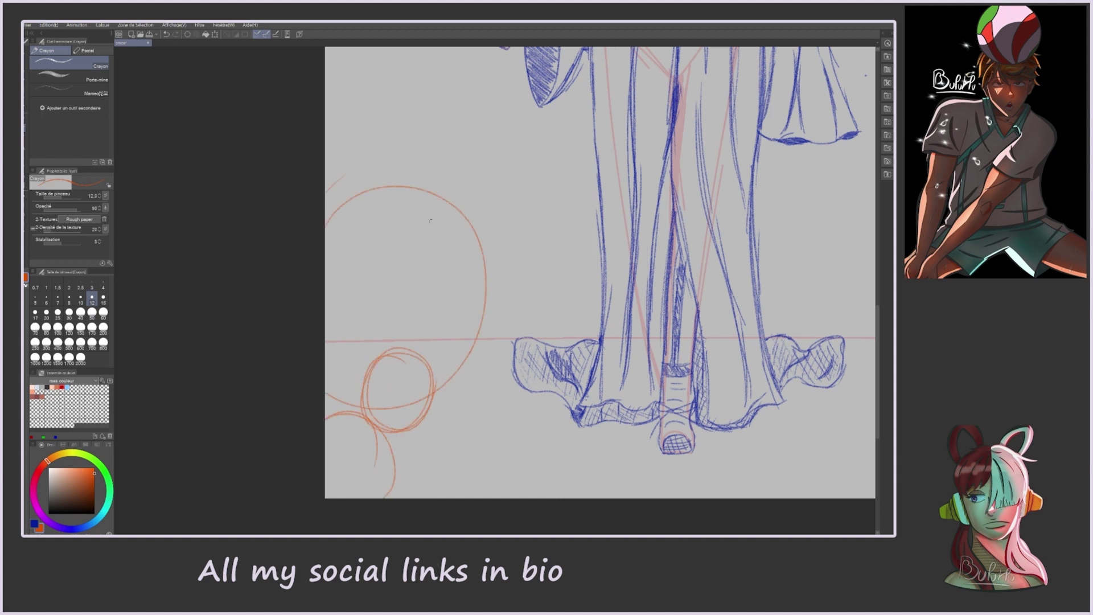
left_click_drag(487, 425, 481, 432)
left_click_drag(459, 373, 446, 378)
left_click_drag(418, 431, 450, 450)
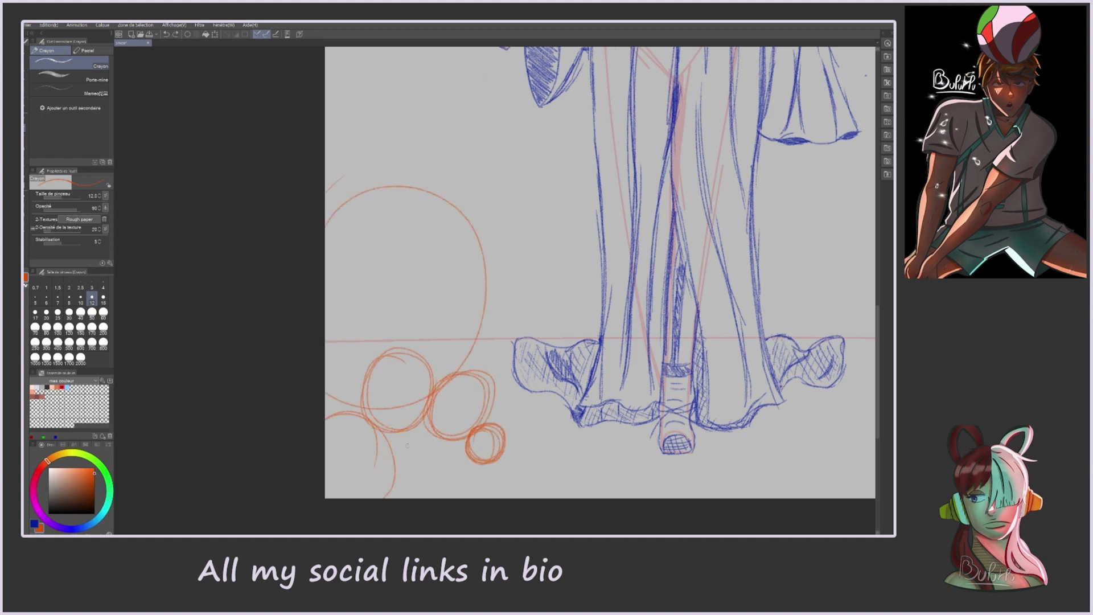
Step: Sketch large and small overlapping orange construction circles on the ground to the right of the robe
scroll(598, 273, "down", 4)
left_click_drag(704, 178, 703, 340)
left_click_drag(626, 296, 654, 364)
left_click_drag(695, 308, 683, 336)
left_click_drag(609, 276, 619, 270)
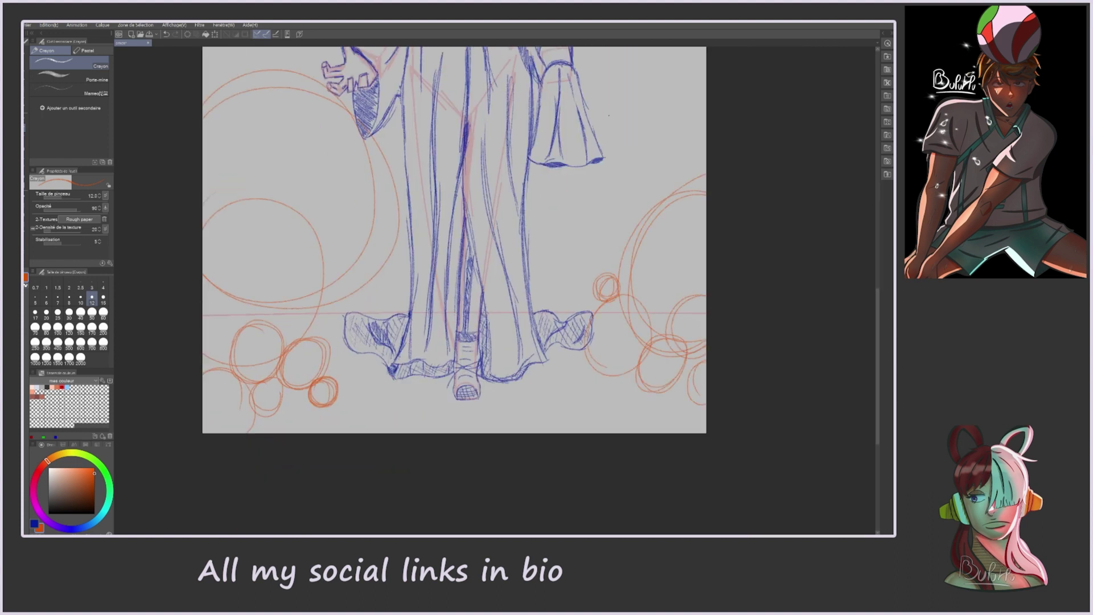
Step: Draw one large orange circle behind the figure's upper body, undoing the first attempt
scroll(455, 239, "up", 10)
scroll(488, 339, "down", 3)
scroll(484, 341, "down", 2)
mouse_move(478, 163)
left_mouse_down()
mouse_move(376, 342)
mouse_move(572, 296)
left_mouse_up()
key("ctrl+z")
key("ctrl+z")
mouse_move(398, 245)
left_mouse_down()
mouse_move(569, 197)
mouse_move(623, 256)
left_mouse_up()
Step: Move the large circle up and to the left so it frames the hooded head and torso
key("m")
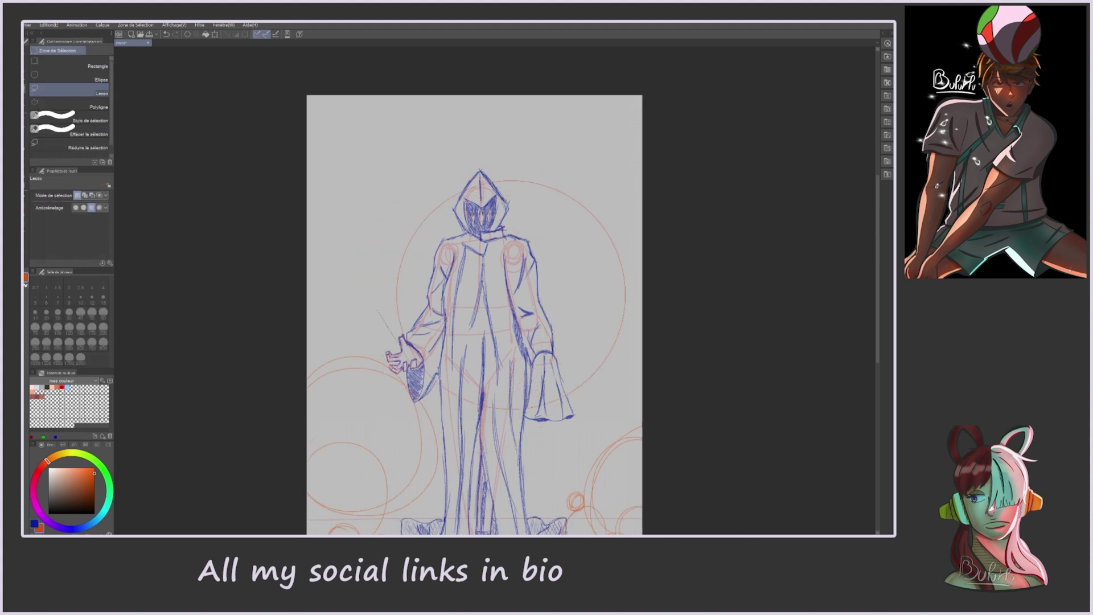
key("ctrl+t")
left_click_drag(501, 285, 465, 259)
key("Return")
left_click_drag(387, 268, 422, 312)
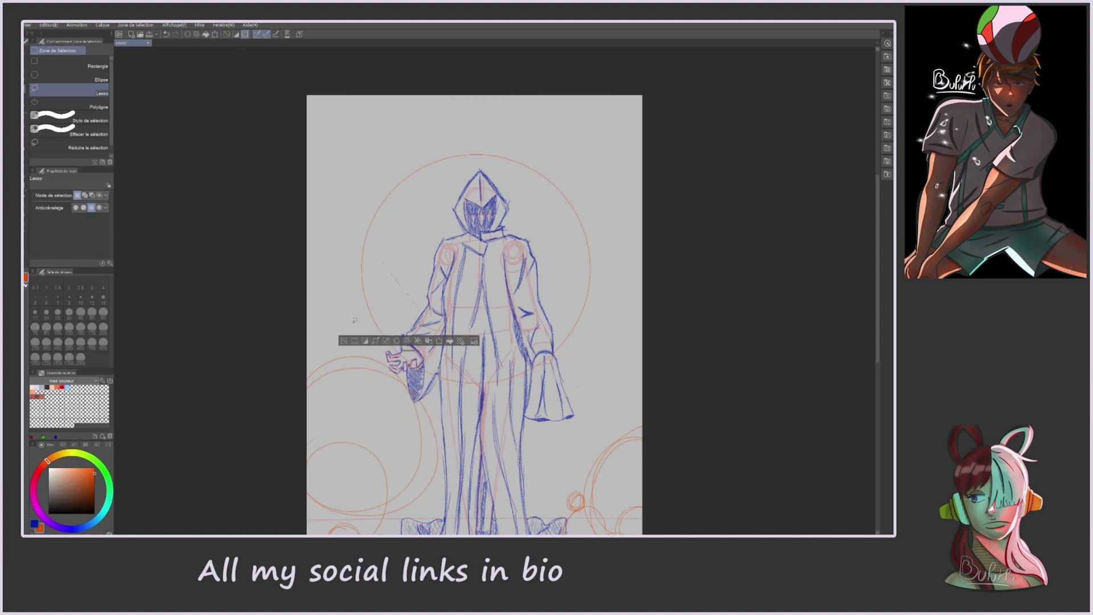
Step: Sketch thin orange diagonal strokes beside the figure's shoulders and dark branch outlines in the upper-right corner
key("p")
left_click_drag(390, 240, 424, 285)
left_click_drag(472, 313, 451, 351)
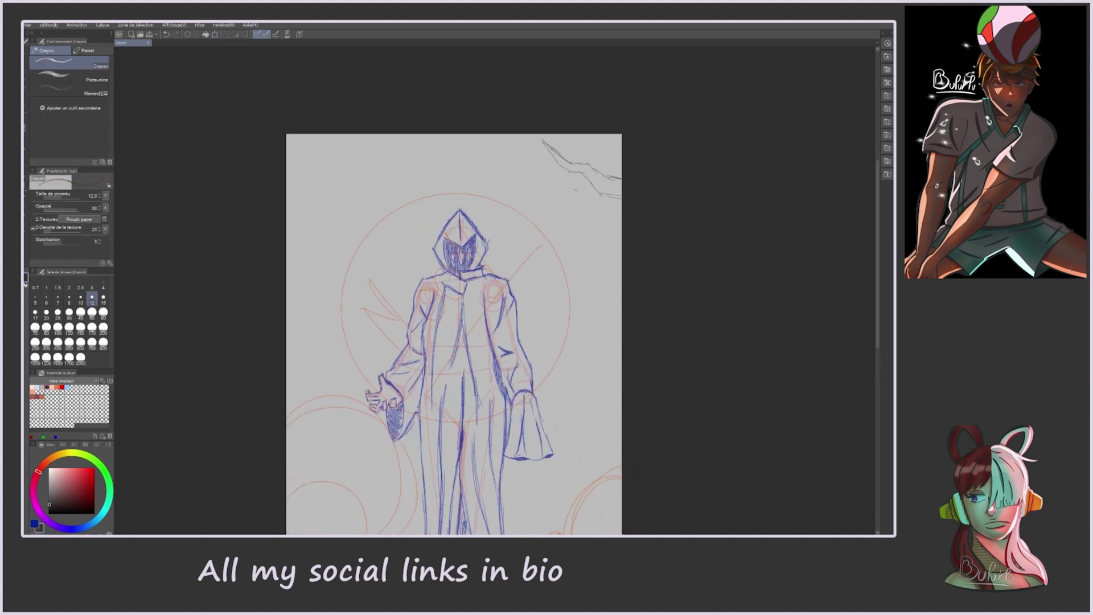
left_click_drag(603, 343, 595, 482)
left_click_drag(610, 252, 598, 473)
left_click_drag(615, 188, 593, 478)
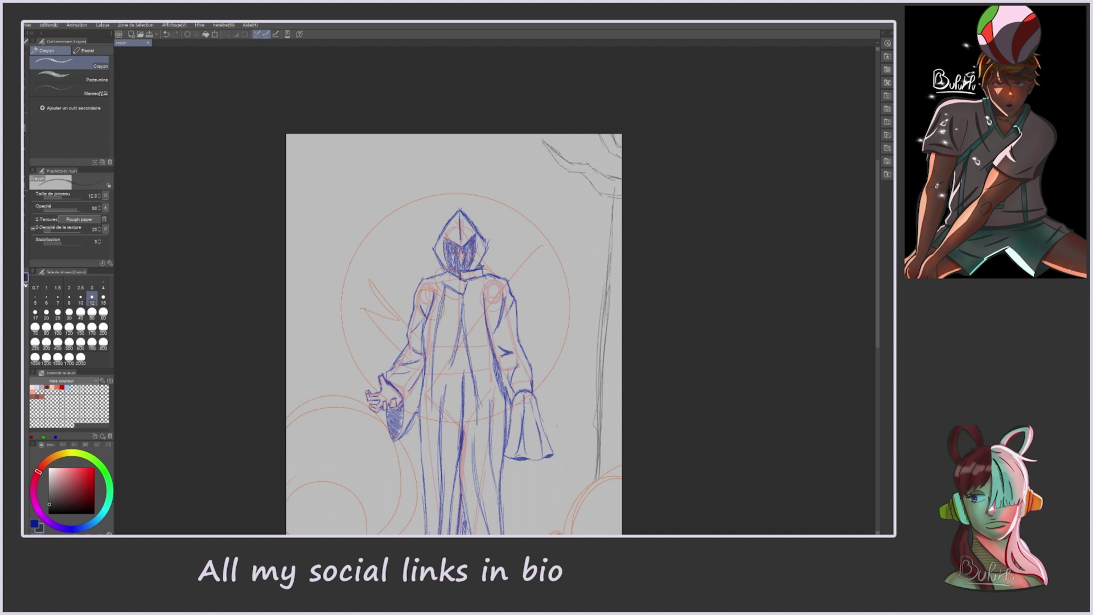
key("ctrl+z")
key("ctrl+z")
key("ctrl+z")
key("ctrl+z")
Step: Sketch dark bare branches entering from the right edge and upper-left corner, plus a hatched root in the lower-right corner
left_click_drag(620, 241, 506, 348)
left_click_drag(620, 277, 508, 339)
left_click_drag(620, 235, 539, 288)
left_click_drag(359, 198, 286, 348)
left_click_drag(400, 134, 354, 222)
left_click_drag(377, 135, 332, 168)
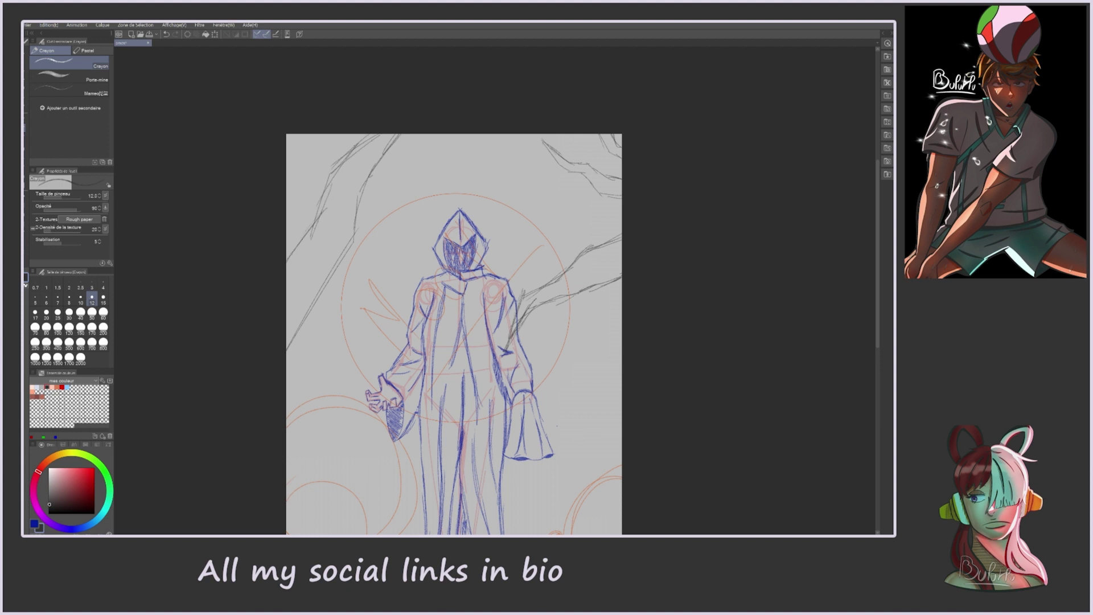
scroll(455, 335, "down", 3)
mouse_move(615, 422)
left_mouse_down()
mouse_move(626, 446)
mouse_move(650, 452)
left_mouse_up()
scroll(484, 262, "left", 1)
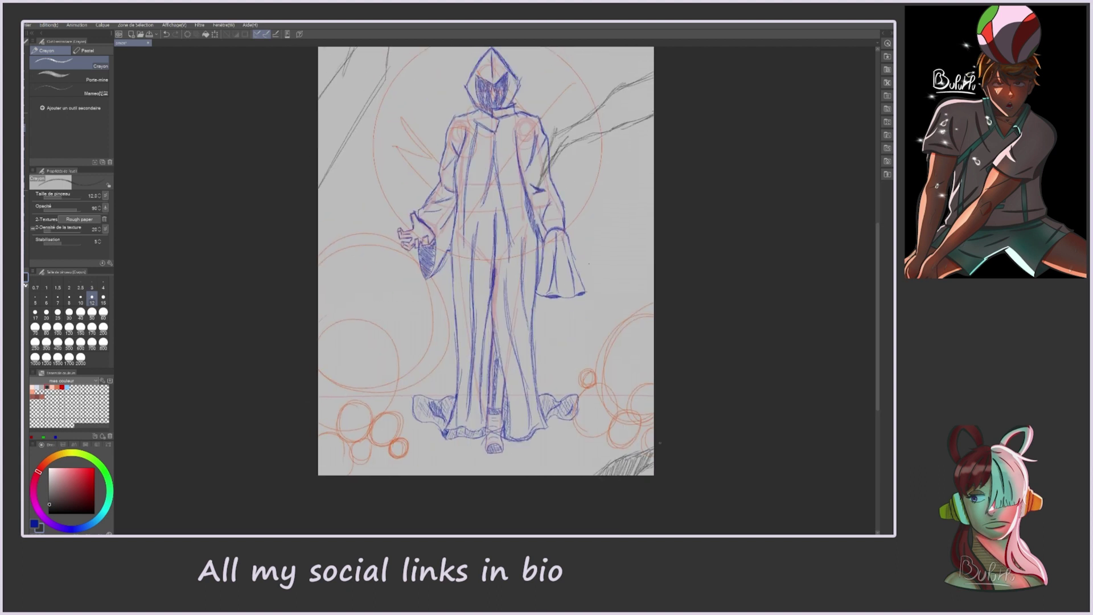
Step: Hatch dark shading inside the right-hand branches and the thick branch in the upper-left corner
scroll(484, 285, "up", 3)
left_click_drag(547, 324, 626, 256)
left_click_drag(603, 300, 652, 250)
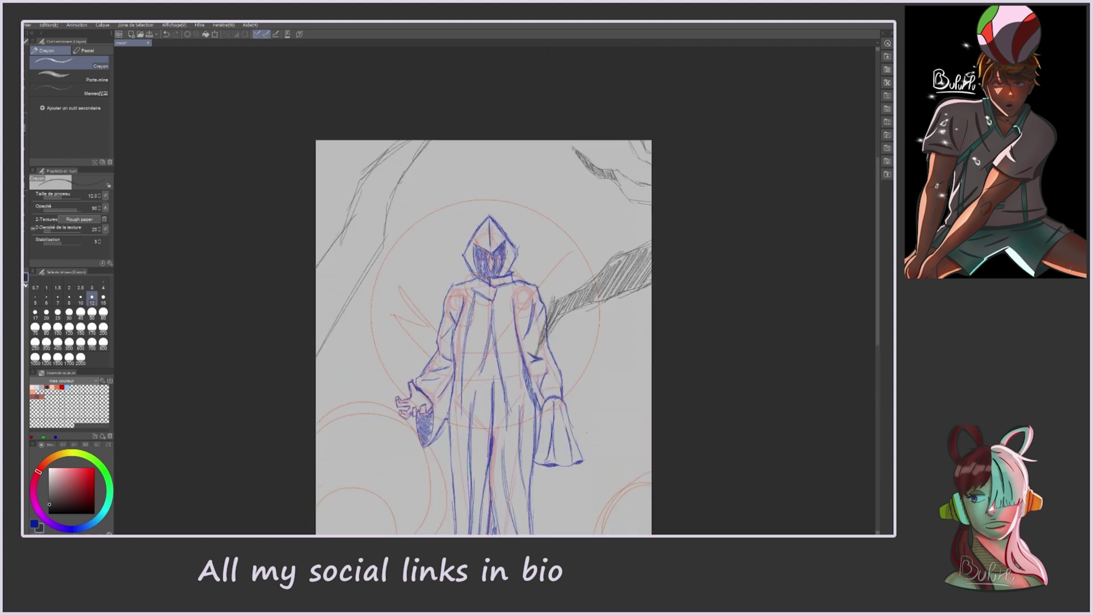
left_click_drag(612, 171, 649, 199)
left_click_drag(318, 341, 369, 177)
left_click_drag(342, 307, 396, 157)
left_click_drag(373, 267, 419, 142)
scroll(478, 285, "down", 3)
scroll(478, 285, "up", 3)
scroll(478, 284, "down", 3)
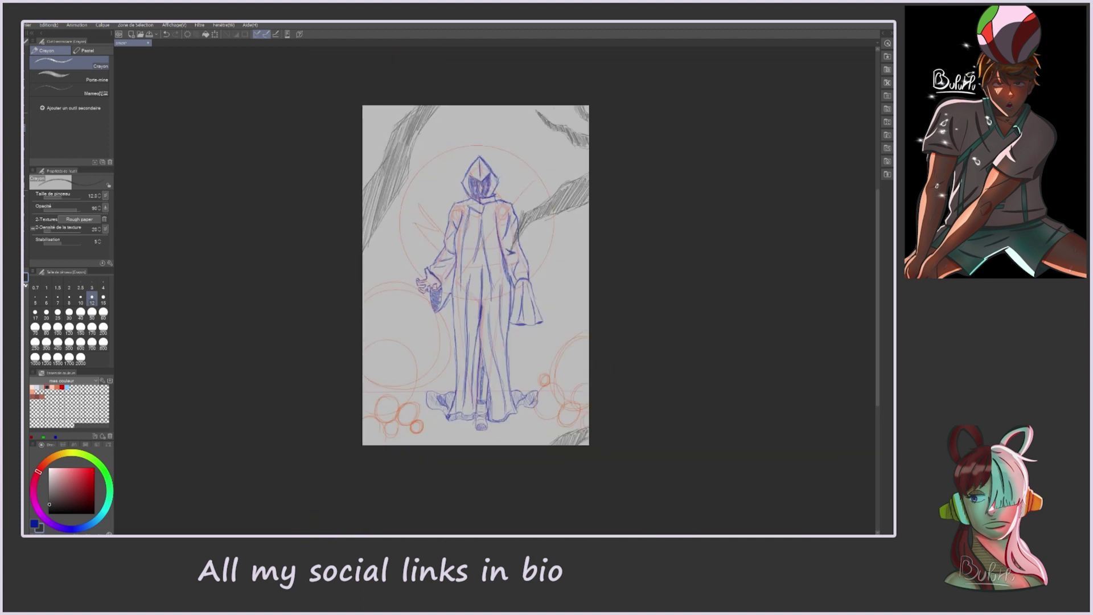
Step: Sample the orange and draw two small ribbed pumpkins and one cropped by the left edge over the lower-left circles
scroll(478, 285, "up", 3)
left_click(341, 373, "alt")
scroll(478, 284, "down", 3)
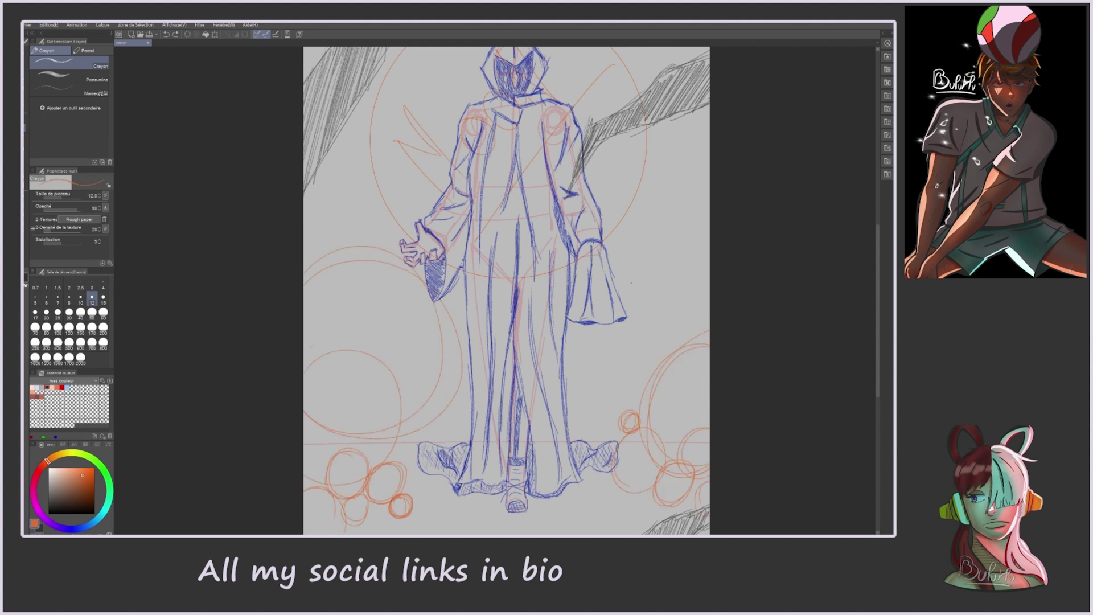
scroll(478, 284, "up", 3)
left_click_drag(560, 285, 698, 329)
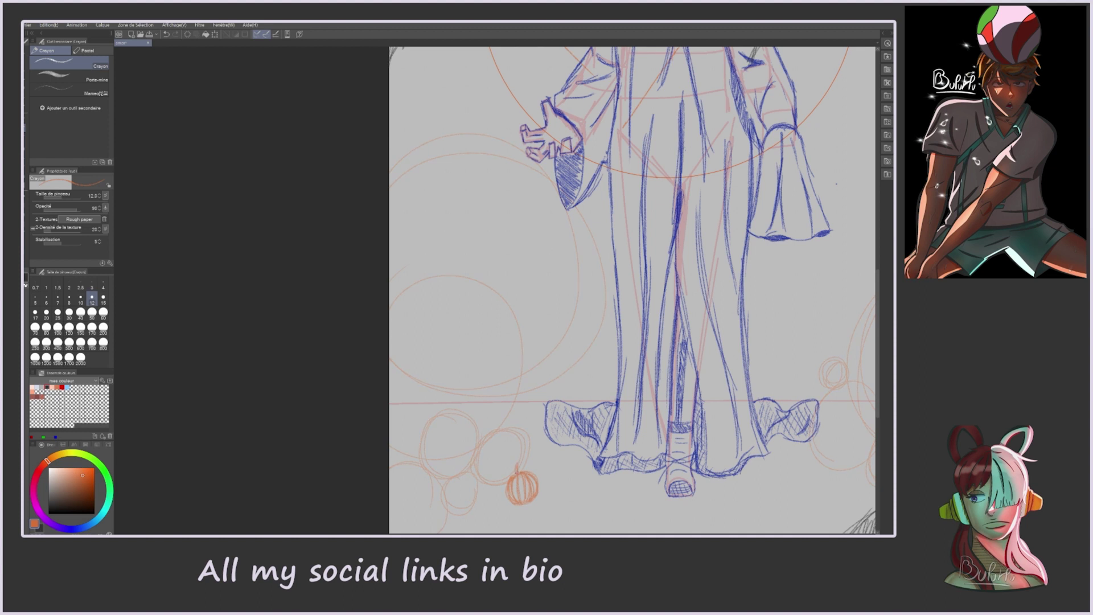
left_click_drag(557, 470, 625, 343)
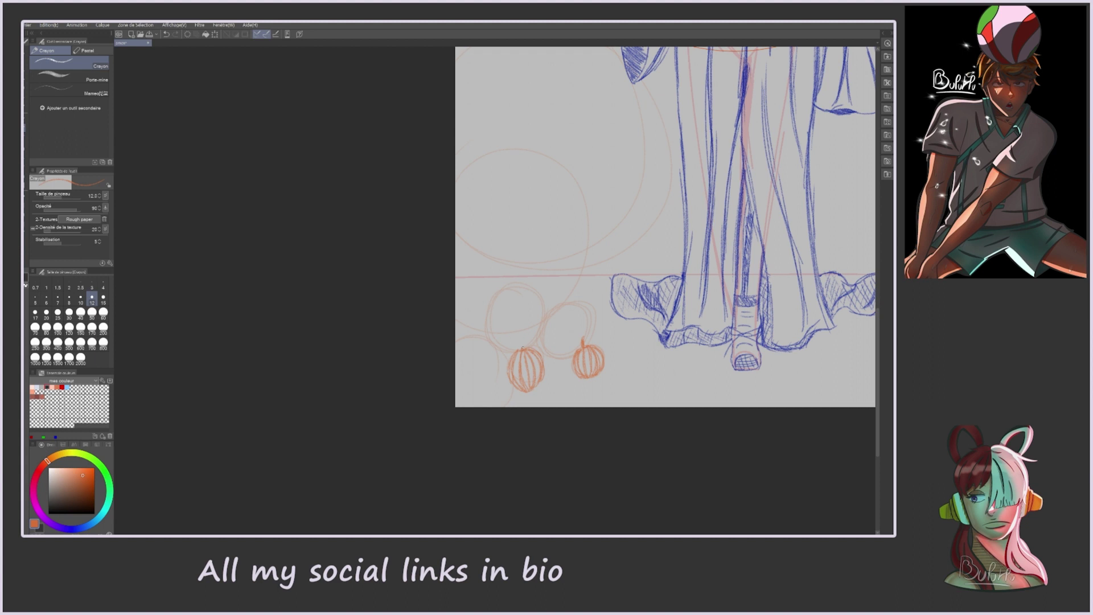
left_click_drag(476, 345, 483, 405)
left_click_drag(511, 401, 482, 337)
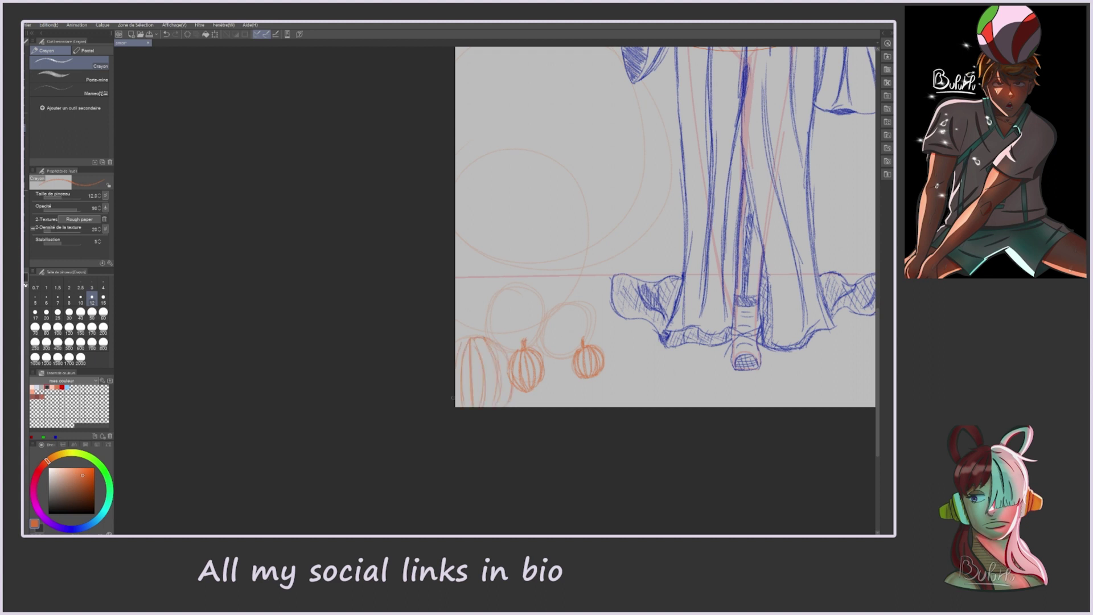
Step: Draw two medium ribbed pumpkins with stems behind the small ones in the lower-left group
left_click_drag(479, 296, 413, 388)
mouse_move(500, 396)
left_mouse_down()
mouse_move(491, 454)
mouse_move(512, 393)
mouse_move(528, 437)
left_mouse_up()
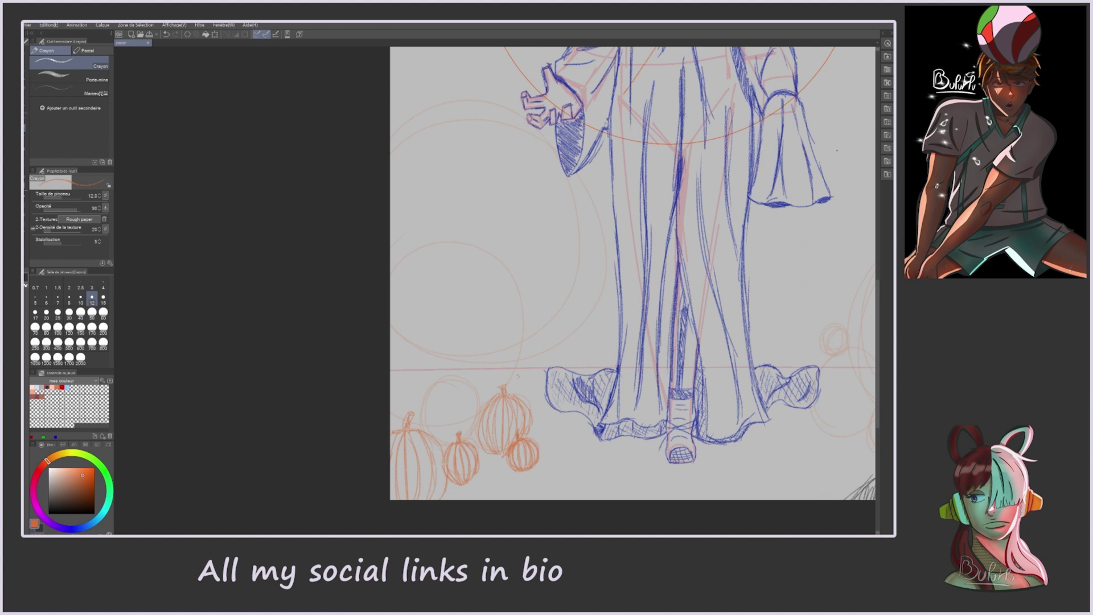
scroll(586, 458, "up", 3)
mouse_move(364, 327)
left_mouse_down()
mouse_move(367, 430)
mouse_move(407, 421)
left_mouse_up()
left_click_drag(350, 327, 358, 430)
mouse_move(333, 327)
left_mouse_down()
mouse_move(350, 350)
mouse_move(373, 310)
left_mouse_up()
Step: Draw a large ribbed pumpkin behind the lower-left group, with its ribs fanning out from the top
mouse_move(336, 338)
left_mouse_down()
mouse_move(320, 418)
mouse_move(391, 378)
mouse_move(431, 154)
left_mouse_up()
scroll(431, 158, "down", 1)
scroll(430, 159, "up", 2)
mouse_move(434, 153)
left_mouse_down()
mouse_move(442, 384)
mouse_move(458, 282)
mouse_move(401, 341)
left_mouse_up()
mouse_move(430, 159)
left_mouse_down()
mouse_move(379, 425)
mouse_move(363, 297)
left_mouse_up()
left_click_drag(388, 217, 350, 466)
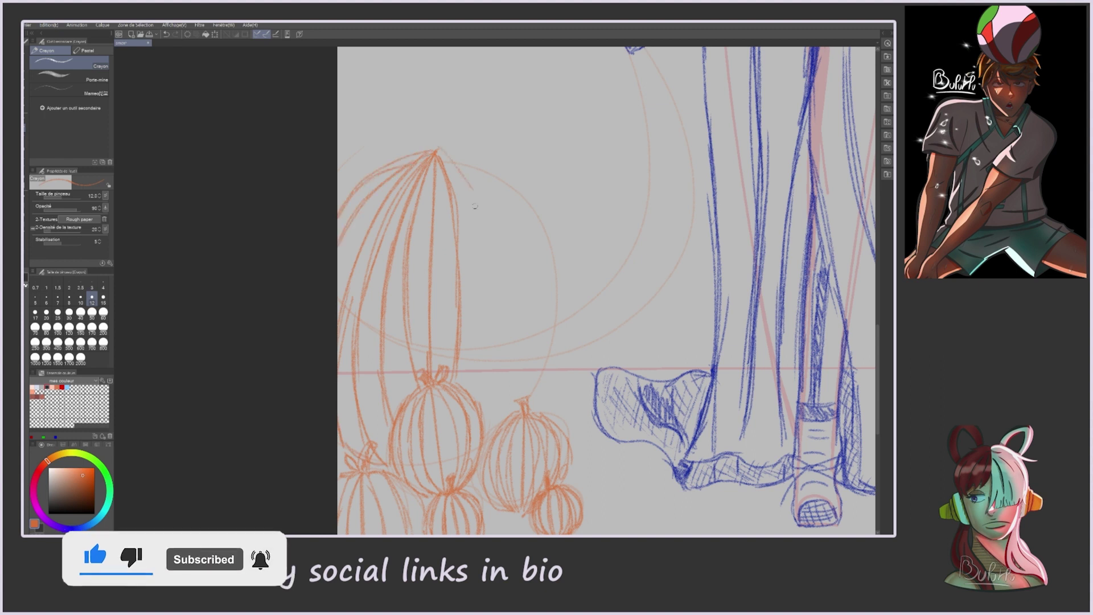
left_click_drag(475, 196, 478, 399)
key("-")
left_click_drag(512, 173, 453, 418)
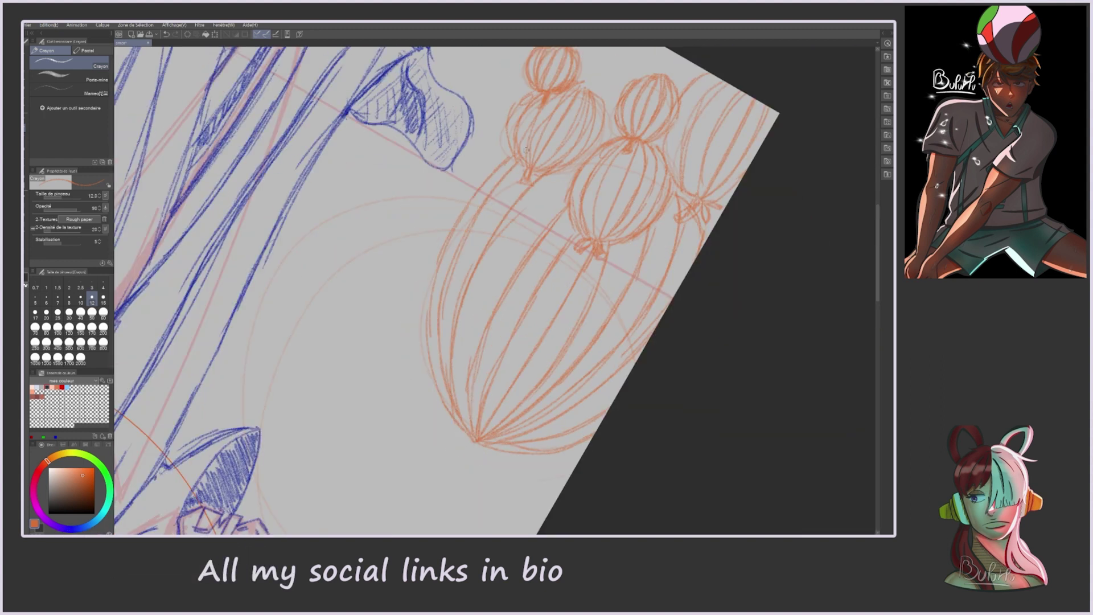
Step: Add a stem and leaf to the large front pumpkin and outline the bigger pumpkin behind it
key("^")
left_click_drag(426, 98, 424, 147)
left_click_drag(428, 100, 455, 335)
key("-")
key("^")
left_click_drag(503, 219, 489, 449)
left_click_drag(461, 405, 512, 458)
left_click_drag(415, 97, 475, 453)
left_click_drag(364, 100, 353, 364)
left_click_drag(398, 51, 341, 296)
Step: Fill the rear left pumpkin with curved ribs meeting at its top and draw its stem
key("^")
key("^")
left_click_drag(626, 399, 578, 216)
left_click_drag(623, 273, 575, 441)
left_click_drag(660, 210, 575, 441)
mouse_move(691, 179)
left_mouse_down()
mouse_move(581, 444)
mouse_move(592, 492)
left_mouse_up()
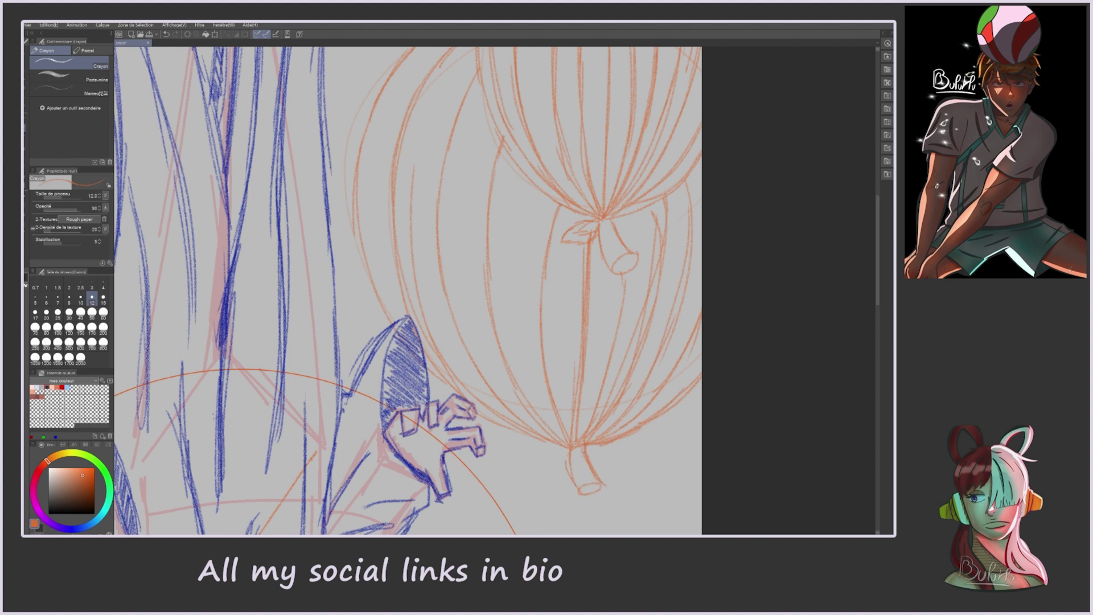
key("^")
key("ctrl+0")
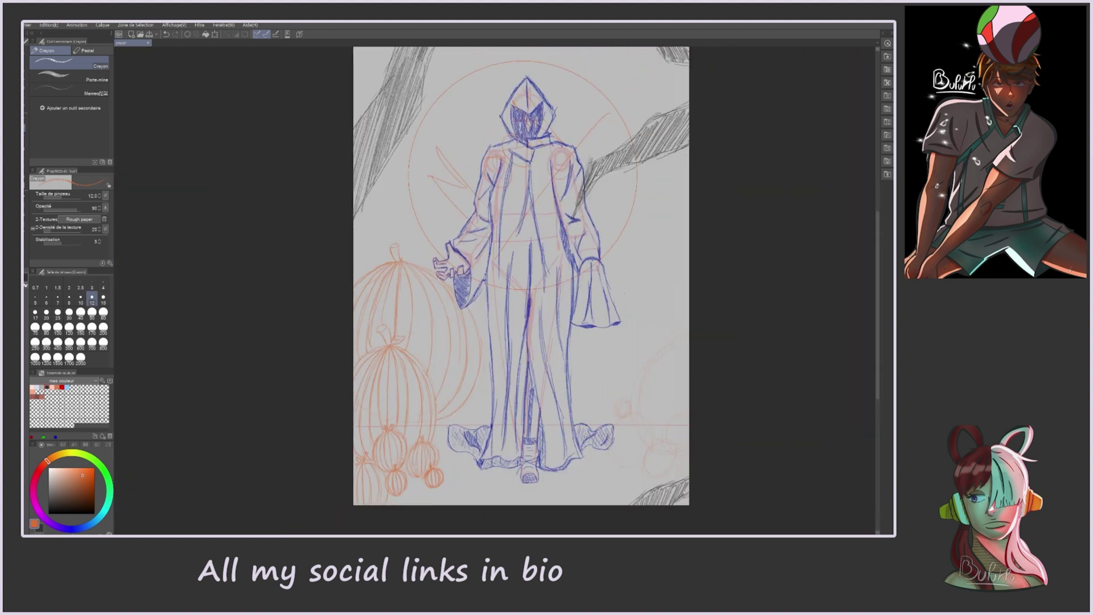
Step: Draw ribbed orange pumpkins over the construction circles near the lower-right edge of the canvas
left_click_drag(521, 273, 444, 299)
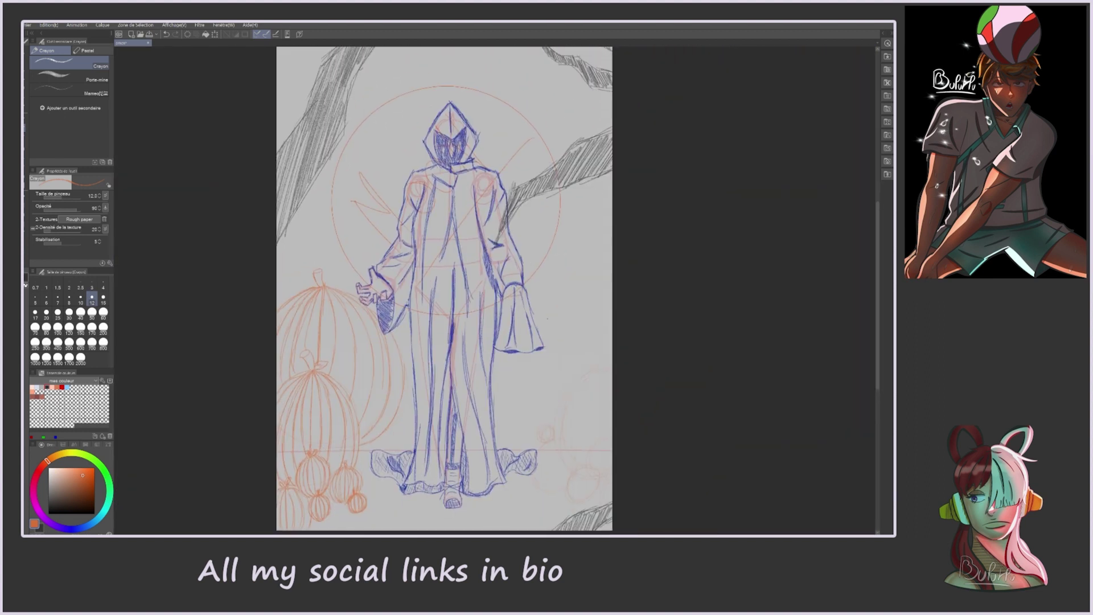
scroll(443, 284, "down", 2)
scroll(563, 455, "up", 5)
mouse_move(623, 280)
left_mouse_down()
mouse_move(605, 375)
mouse_move(644, 285)
mouse_move(604, 308)
mouse_move(589, 359)
mouse_move(619, 275)
left_mouse_up()
left_click_drag(686, 327, 679, 380)
left_click_drag(683, 322, 665, 402)
mouse_move(677, 324)
left_mouse_down()
mouse_move(669, 202)
mouse_move(678, 319)
left_mouse_up()
left_click_drag(681, 197, 613, 268)
mouse_move(676, 239)
left_mouse_down()
mouse_move(688, 381)
mouse_move(670, 345)
left_mouse_up()
Step: Draw a wide ribbed pumpkin beside the robe's right tail and a small ribbed one resting on top
left_click_drag(550, 310, 532, 459)
mouse_move(544, 319)
left_mouse_down()
mouse_move(509, 450)
mouse_move(486, 387)
left_mouse_up()
left_click_drag(487, 406, 535, 462)
left_click_drag(551, 307, 539, 459)
key("j")
mouse_move(543, 312)
left_mouse_down()
mouse_move(548, 325)
mouse_move(541, 302)
mouse_move(526, 455)
left_mouse_up()
key("p")
left_click_drag(546, 314, 504, 446)
left_click_drag(523, 278, 521, 318)
mouse_move(526, 276)
left_mouse_down()
mouse_move(501, 322)
mouse_move(524, 274)
left_mouse_up()
left_click_drag(547, 316, 521, 275)
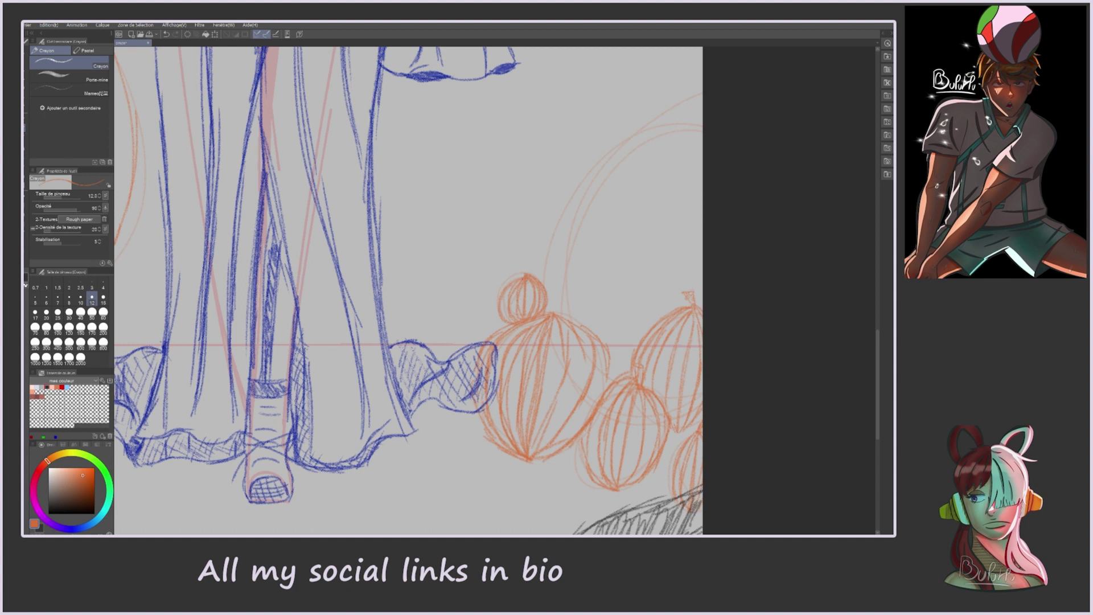
Step: Draw a large ribbed pumpkin cropped by the right edge behind the others, with a leaf and a rounded stem
left_click_drag(683, 197, 672, 307)
left_click_drag(655, 113, 580, 318)
left_click_drag(626, 125, 558, 307)
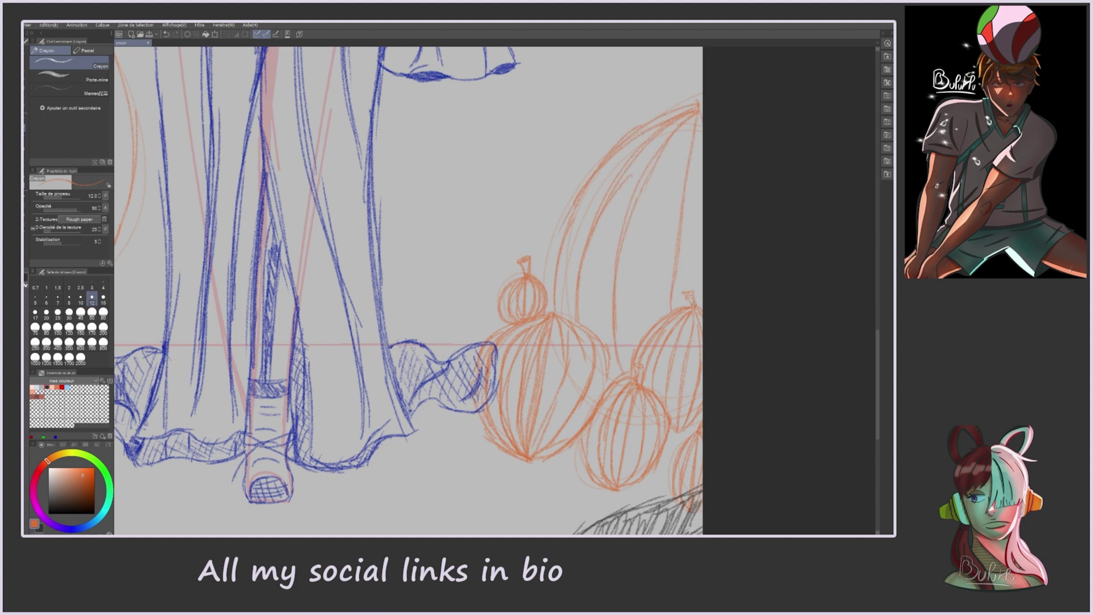
left_click_drag(700, 244, 698, 304)
scroll(430, 204, "up", 5)
left_click_drag(580, 299, 594, 261)
mouse_move(602, 268)
left_mouse_down()
mouse_move(601, 308)
mouse_move(553, 315)
left_mouse_up()
left_click_drag(555, 316, 574, 323)
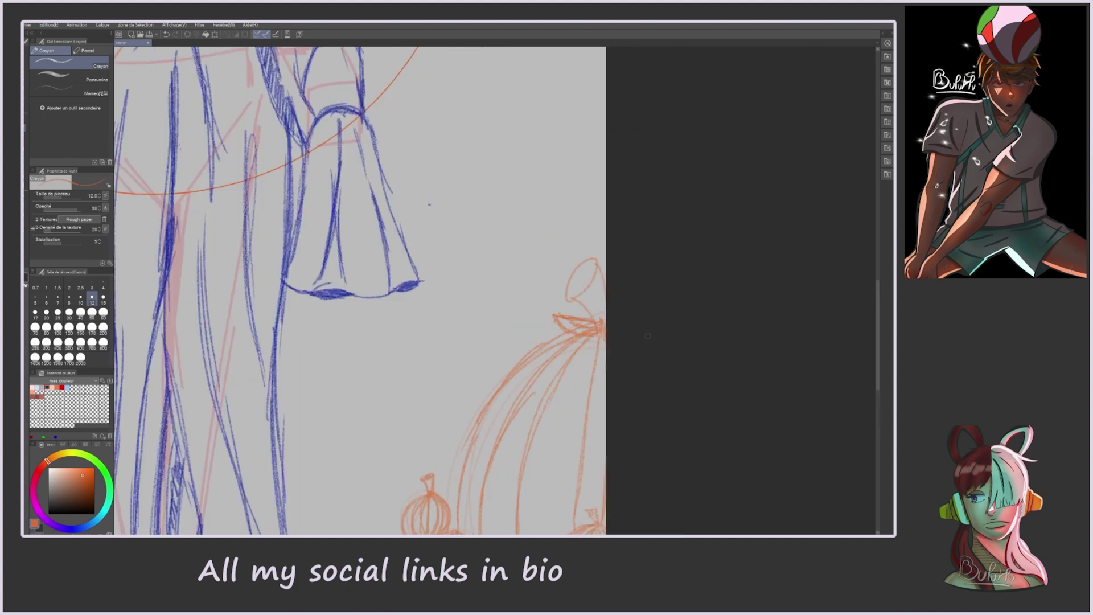
scroll(429, 204, "down", 5)
scroll(430, 204, "up", 2)
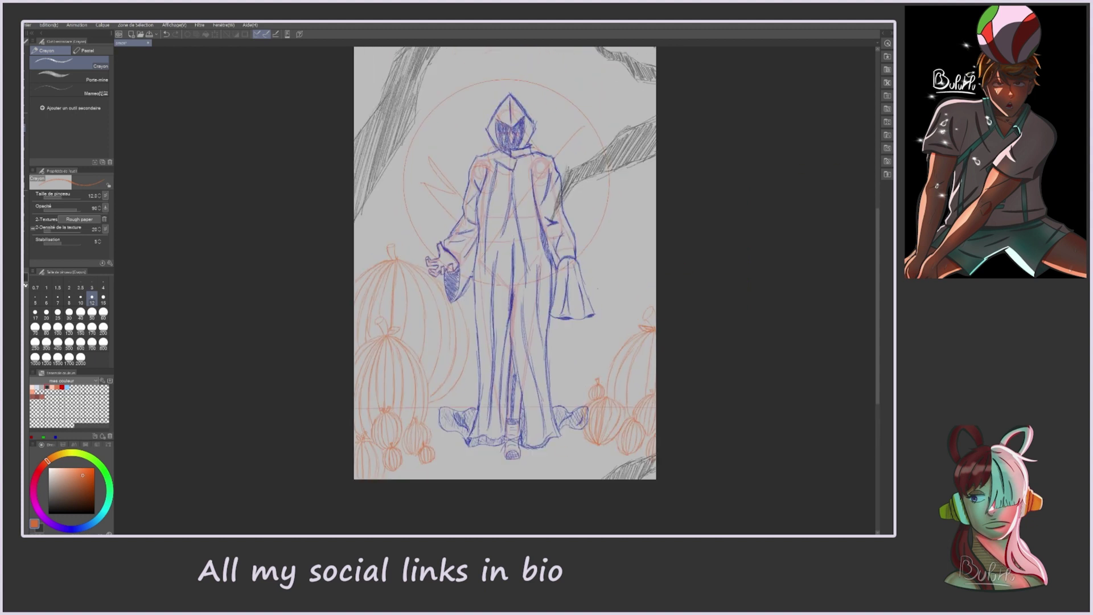
Step: Draw dark faces on three lower-left pumpkins: a jagged mouth, an open smile and a wide toothy grin
scroll(562, 389, "up", 5)
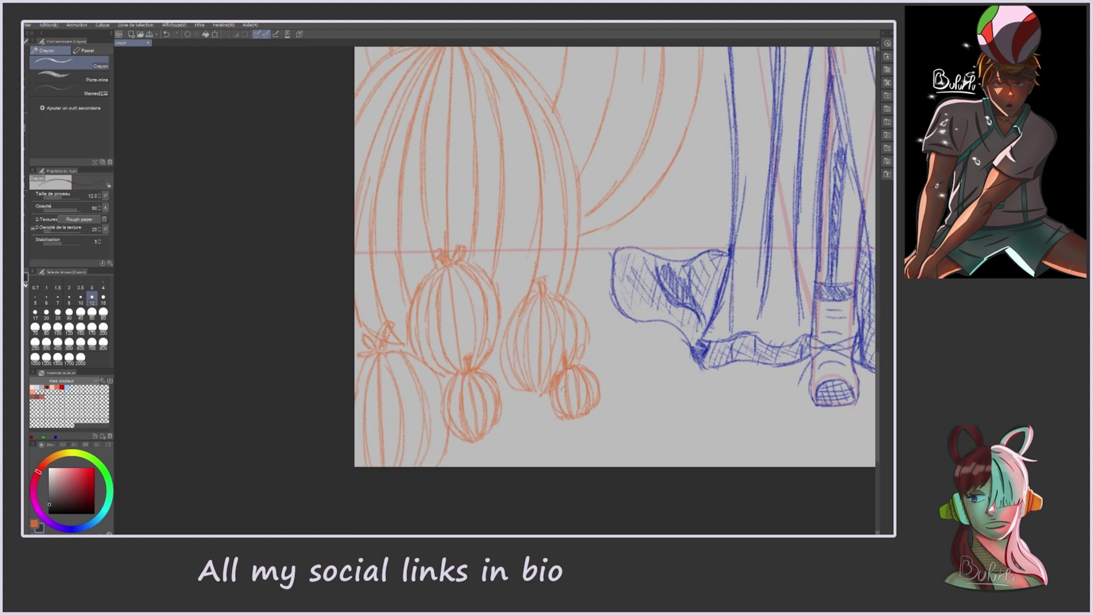
scroll(583, 387, "up", 4)
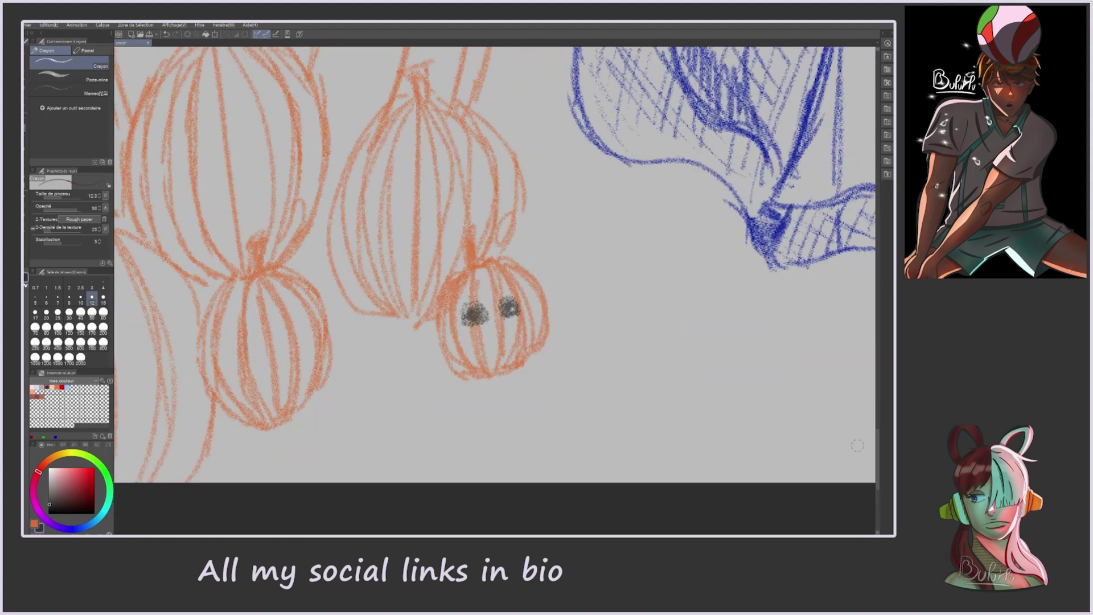
left_click_drag(466, 344, 535, 333)
left_click_drag(473, 337, 532, 332)
scroll(500, 410, "down", 4)
left_click_drag(497, 424, 535, 422)
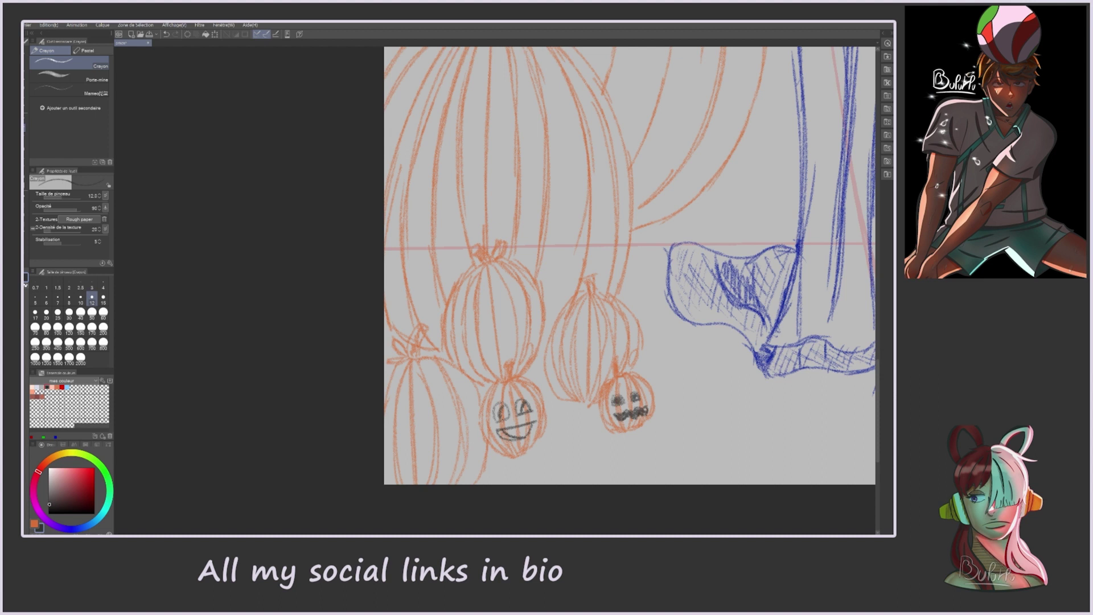
mouse_move(565, 352)
left_mouse_down()
mouse_move(569, 381)
mouse_move(624, 354)
left_mouse_up()
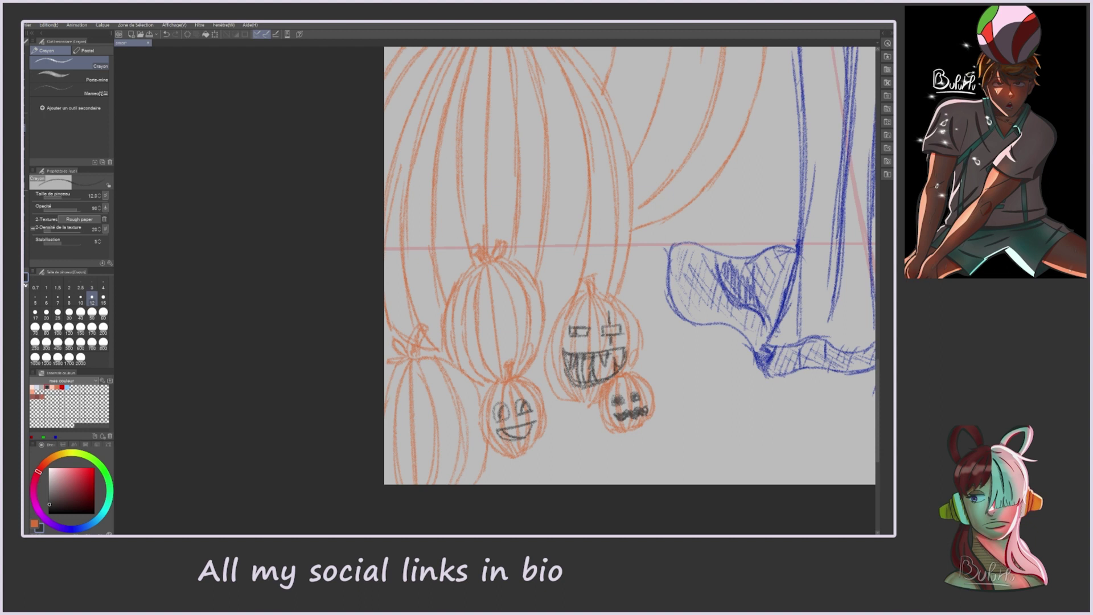
Step: Letter "BOO" on the small right-hand pumpkin and draw half-round eyes and a mouth on the wide pumpkin below it
left_click_drag(626, 262, 699, 295)
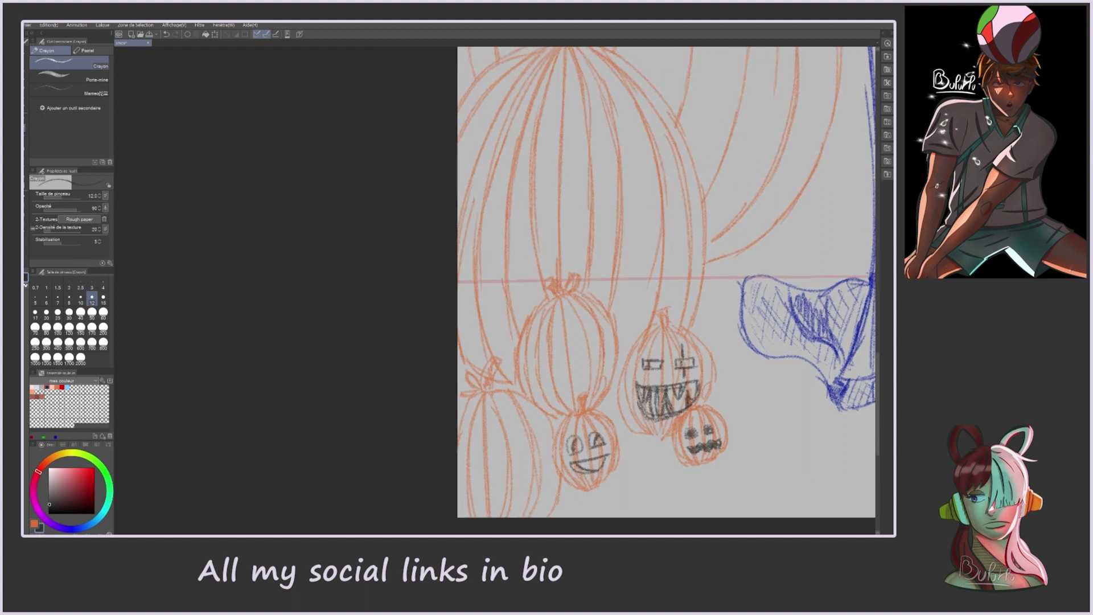
key("h")
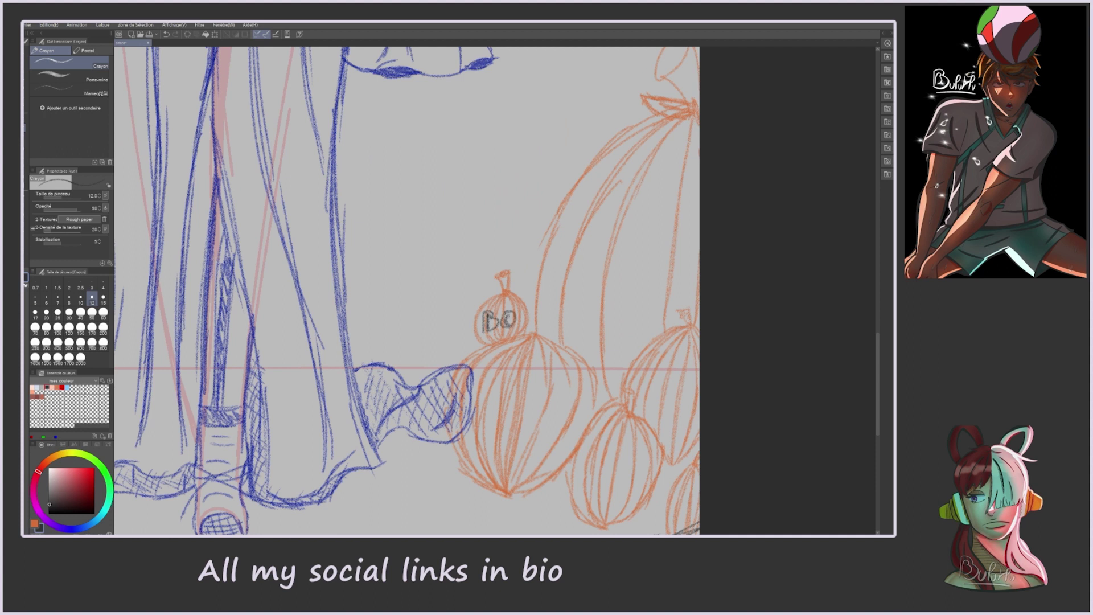
left_click_drag(472, 388, 569, 411)
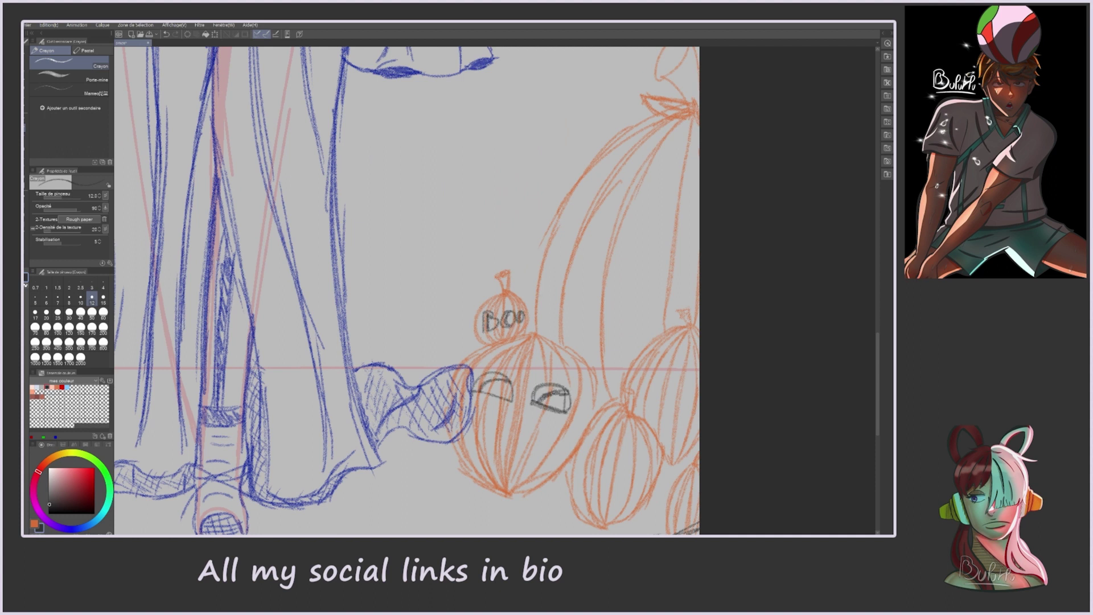
mouse_move(479, 449)
left_mouse_down()
mouse_move(538, 447)
mouse_move(532, 433)
left_mouse_up()
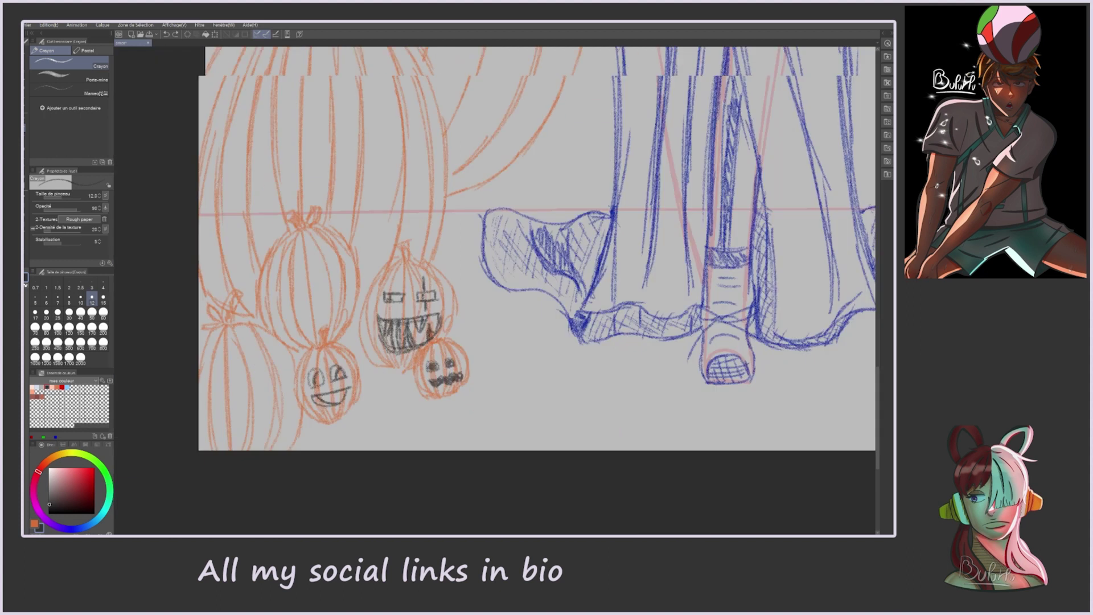
Step: Draw three tall faceted diamond shapes in dark pencil across the large front pumpkin of the left group
left_click_drag(399, 228, 530, 382)
mouse_move(433, 174)
left_mouse_down()
mouse_move(387, 392)
mouse_move(478, 378)
left_mouse_up()
left_click_drag(376, 230, 333, 398)
left_click_drag(515, 208, 492, 305)
left_click_drag(515, 227, 532, 319)
left_click_drag(487, 304, 518, 378)
left_click_drag(535, 304, 509, 381)
left_click_drag(335, 320, 354, 323)
left_click_drag(362, 248, 346, 380)
left_click_drag(387, 324, 410, 318)
mouse_move(438, 193)
left_mouse_down()
mouse_move(409, 321)
mouse_move(422, 386)
left_mouse_up()
left_click_drag(494, 311, 507, 302)
left_click_drag(515, 248, 495, 369)
scroll(603, 290, "down", 3)
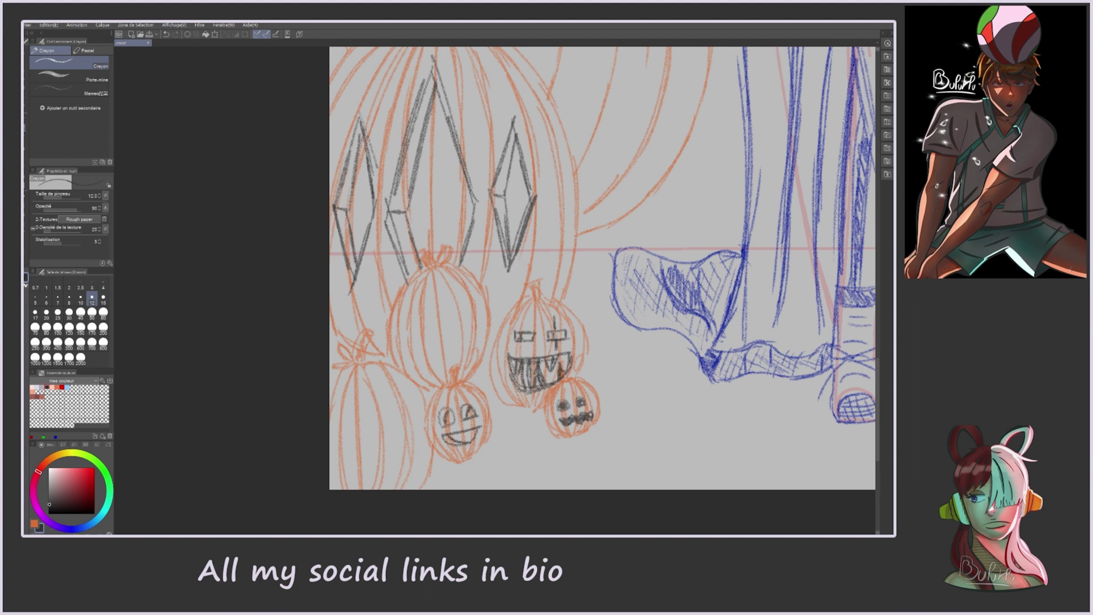
Step: Draw round eyes and a small mouth on the middle small left pumpkin, and a half-round-eyed grinning face on the lower-left corner pumpkin
left_click_drag(421, 296, 461, 295)
mouse_move(418, 304)
left_mouse_down()
mouse_move(413, 342)
mouse_move(416, 325)
left_mouse_up()
mouse_move(460, 295)
left_mouse_down()
mouse_move(452, 340)
mouse_move(398, 359)
left_mouse_up()
left_click_drag(570, 285, 728, 197)
left_click_drag(472, 359, 518, 359)
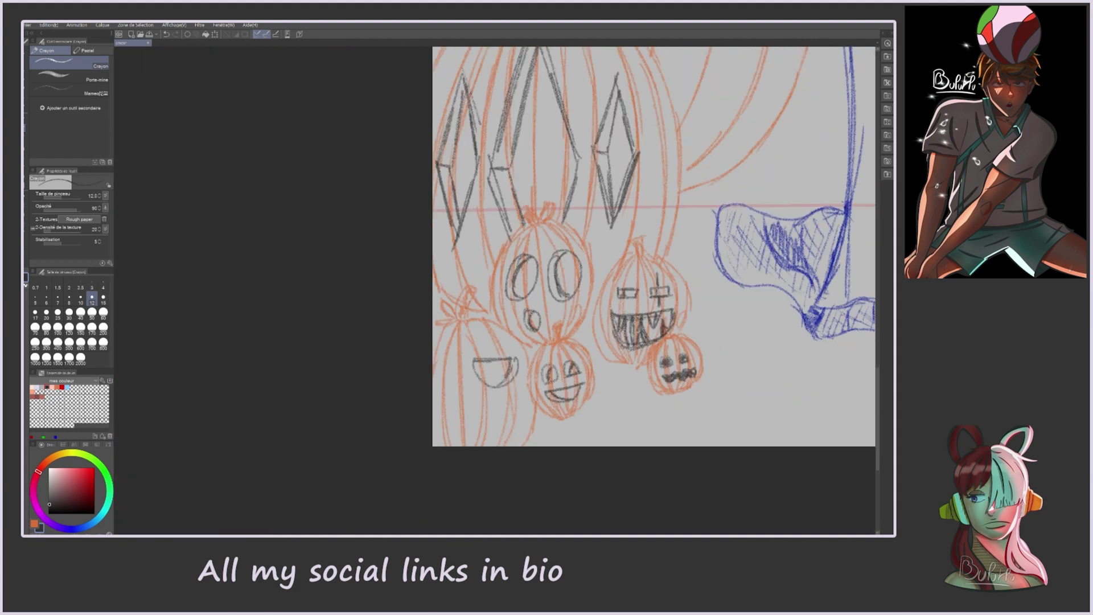
mouse_move(507, 405)
left_mouse_down()
mouse_move(433, 428)
mouse_move(464, 439)
mouse_move(441, 435)
left_mouse_up()
mouse_move(453, 359)
left_mouse_down()
mouse_move(434, 365)
mouse_move(435, 390)
left_mouse_up()
Step: Draw a menacing face with slanted eyes, pointed triangular shapes and a curved jagged mouth on the large rear left pumpkin
left_click_drag(570, 171, 296, 484)
scroll(655, 285, "down", 3)
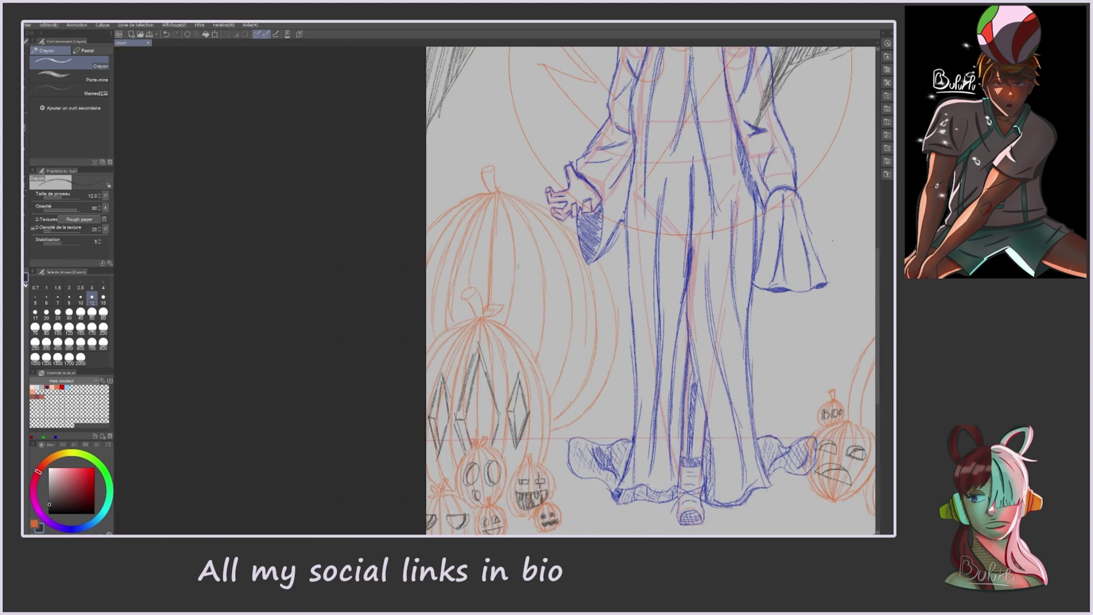
left_click_drag(500, 237, 565, 241)
mouse_move(473, 233)
left_mouse_down()
mouse_move(470, 268)
mouse_move(426, 246)
left_mouse_up()
left_click_drag(470, 267, 427, 261)
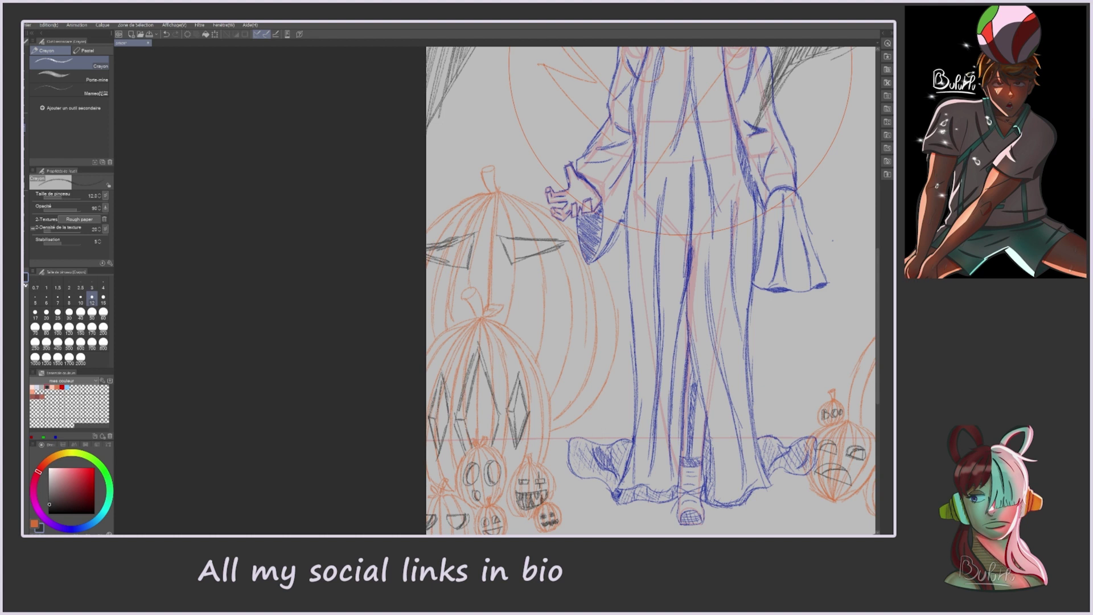
mouse_move(565, 265)
left_mouse_down()
mouse_move(512, 310)
mouse_move(529, 307)
left_mouse_up()
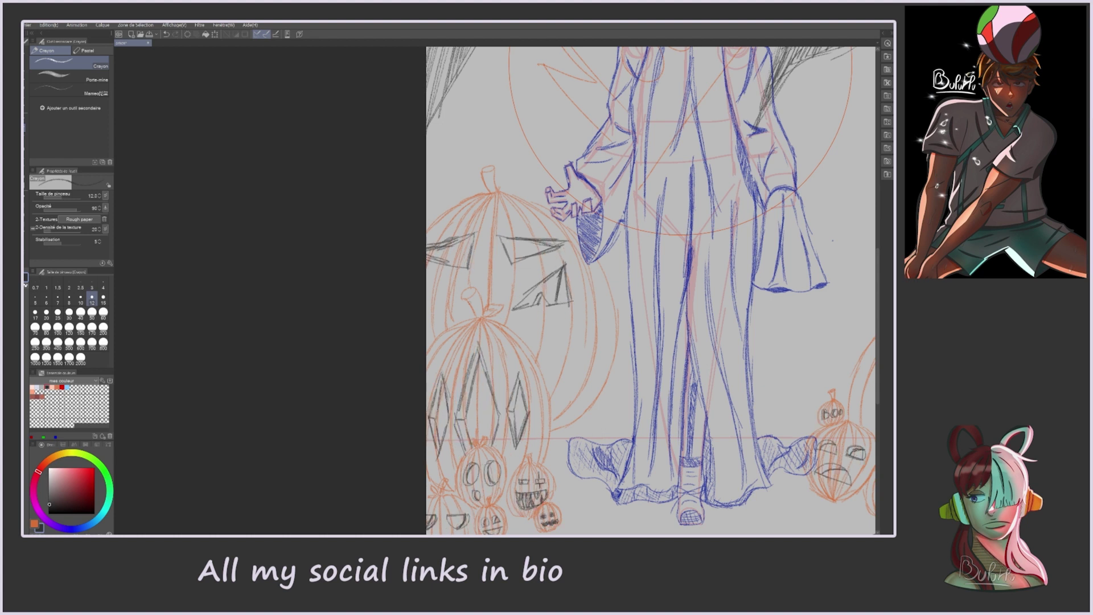
left_click_drag(577, 325, 545, 386)
left_click_drag(529, 346, 567, 333)
scroll(650, 291, "down", 5)
scroll(547, 284, "up", 2)
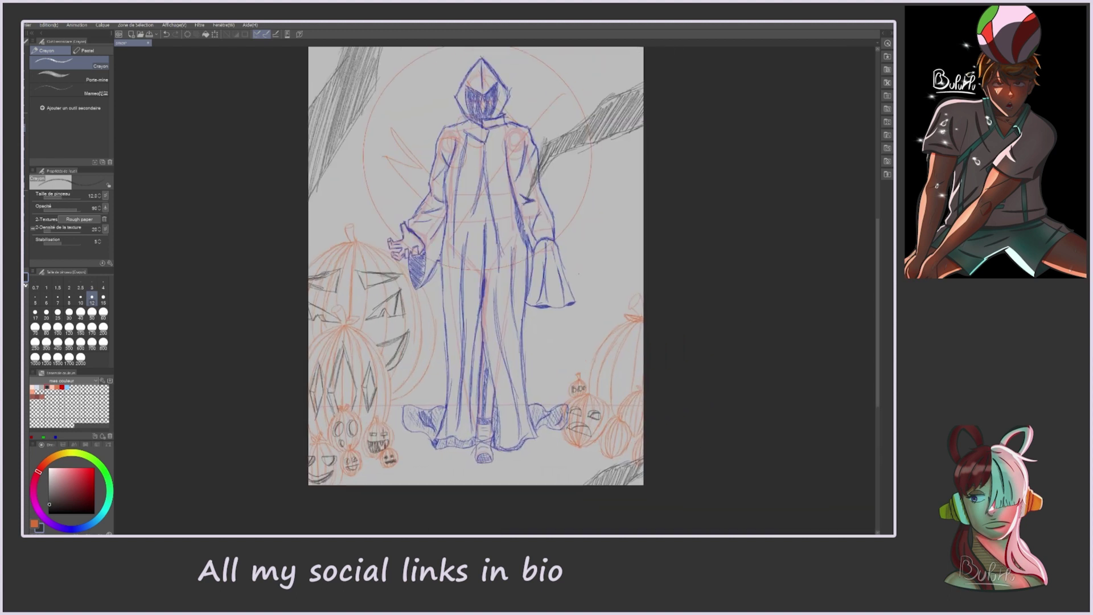
Step: Sketch thin dark pencil crater outlines, small circles and large arcs, across the big circle behind the hooded figure
key("e")
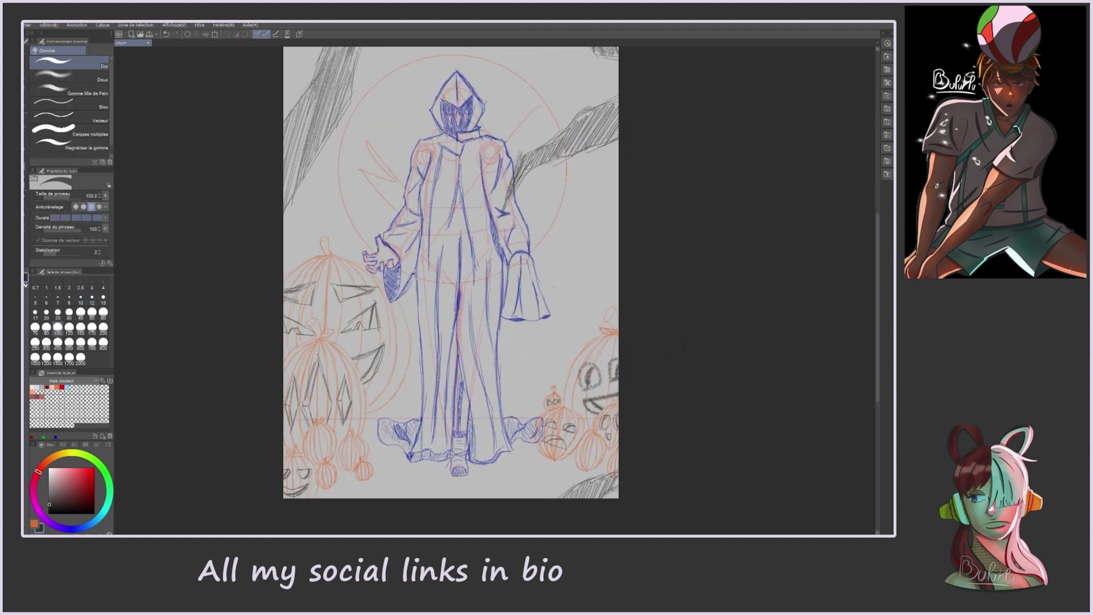
scroll(312, 242, "up", 3)
key("p")
left_click_drag(310, 237, 463, 75)
left_click_drag(608, 103, 607, 105)
left_click_drag(586, 265, 570, 390)
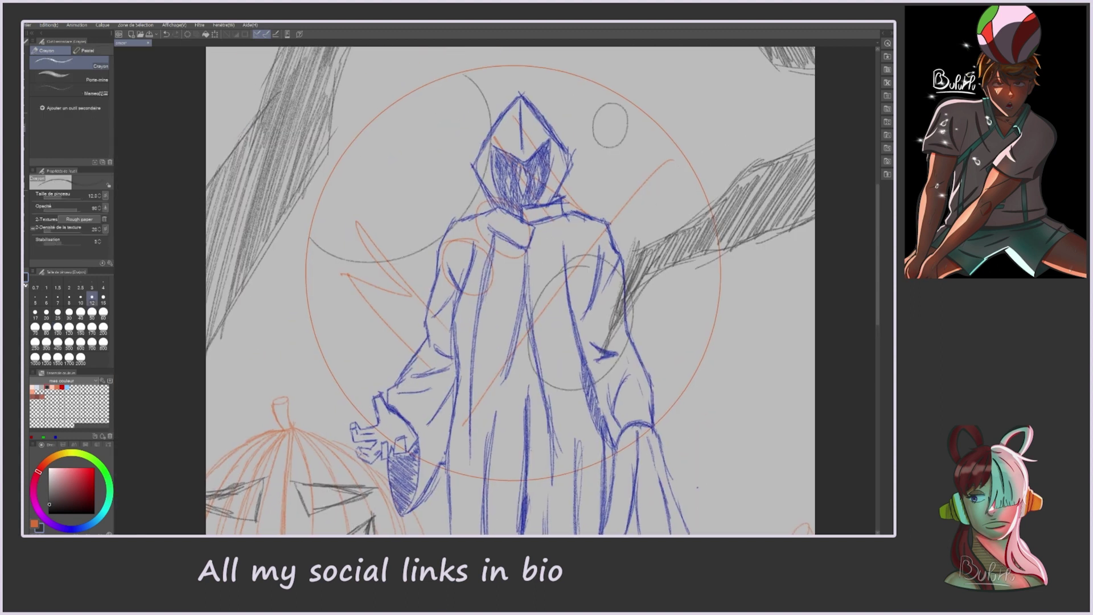
left_click_drag(351, 400, 453, 341)
mouse_move(455, 308)
left_mouse_down()
mouse_move(503, 284)
mouse_move(460, 431)
left_mouse_up()
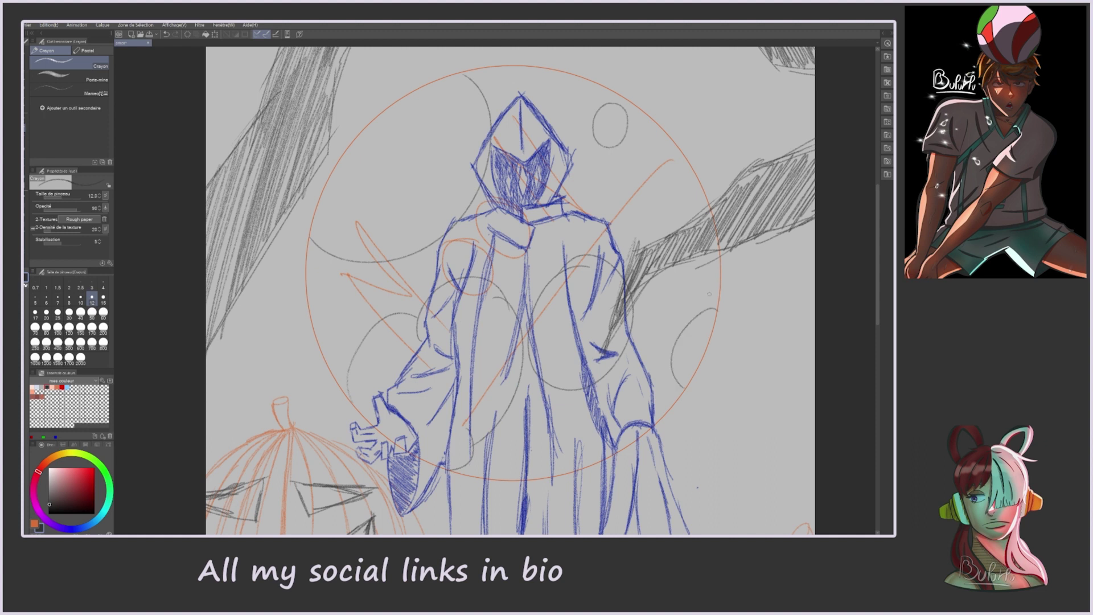
scroll(498, 227, "down", 3)
left_click(46, 327)
mouse_move(402, 253)
left_mouse_down()
mouse_move(422, 310)
mouse_move(498, 187)
mouse_move(510, 285)
mouse_move(523, 256)
left_mouse_up()
key("ctrl+z")
key("ctrl+z")
left_click(92, 296)
scroll(501, 285, "down", 2)
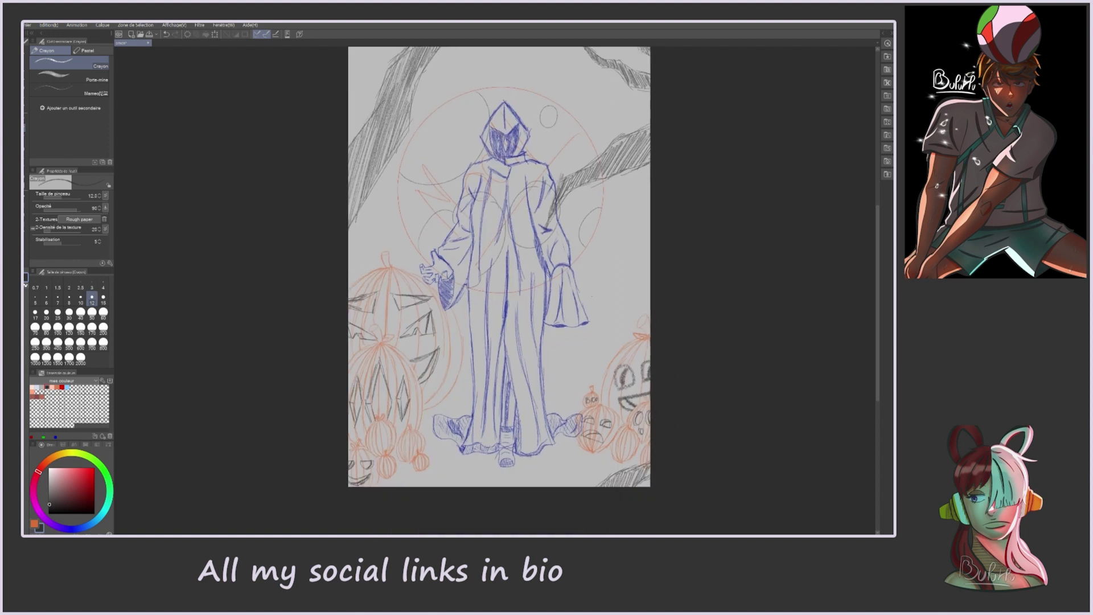
Step: Lasso the area inside the large circle, remove the stray orange construction lines and clear the selection
key("m")
mouse_move(438, 111)
left_mouse_down()
mouse_move(415, 217)
mouse_move(438, 111)
left_mouse_up()
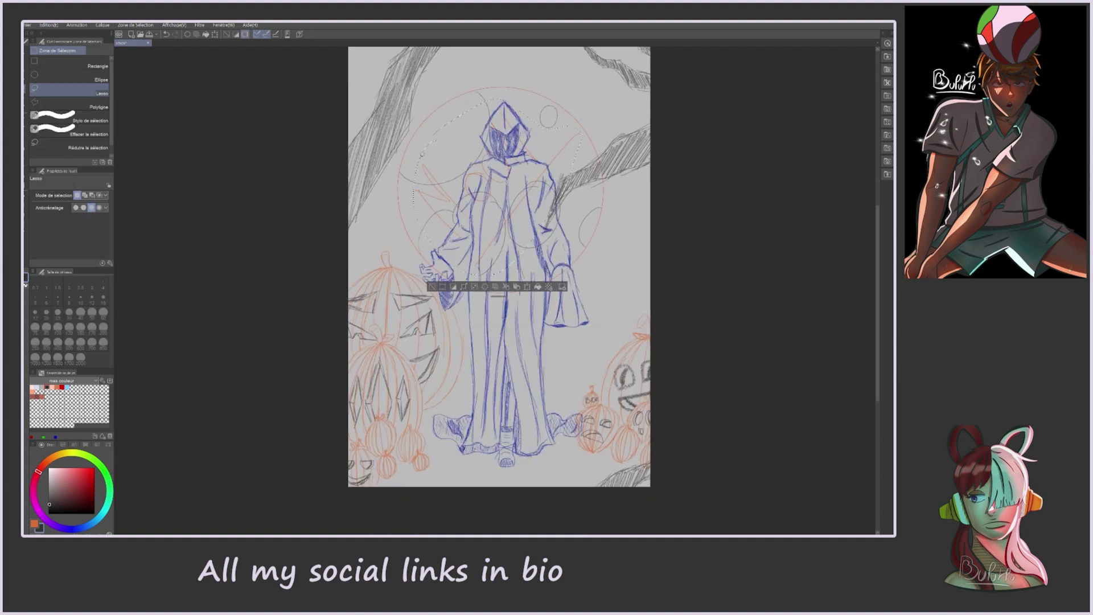
key("e")
left_click(431, 290)
scroll(461, 385, "down", 1)
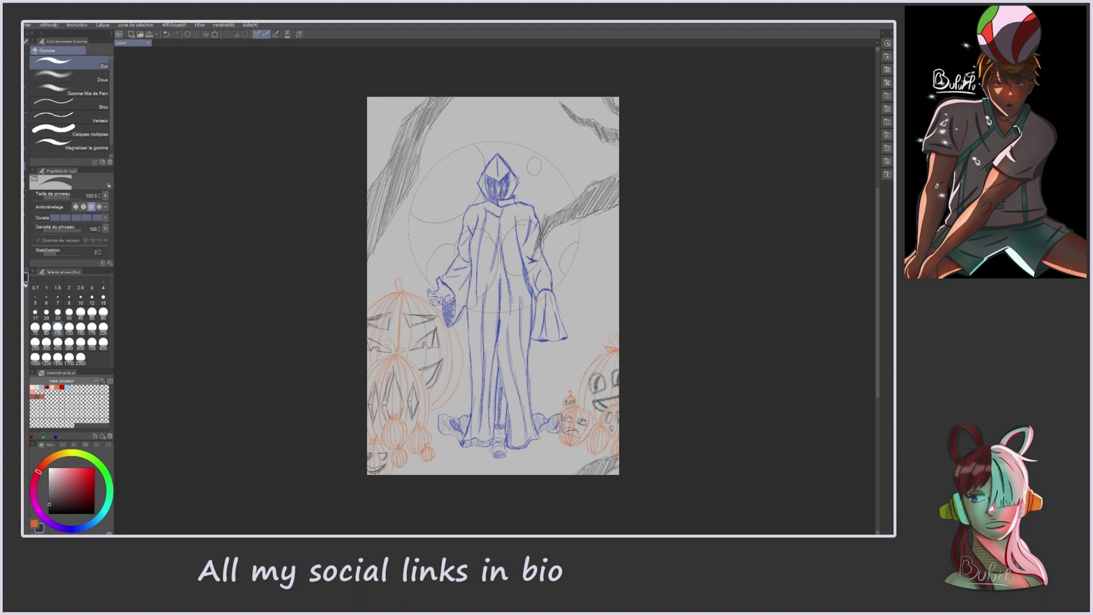
Step: Fill the whole canvas background beneath the sketch with near-black
left_click(48, 510)
key("g")
left_click(399, 131)
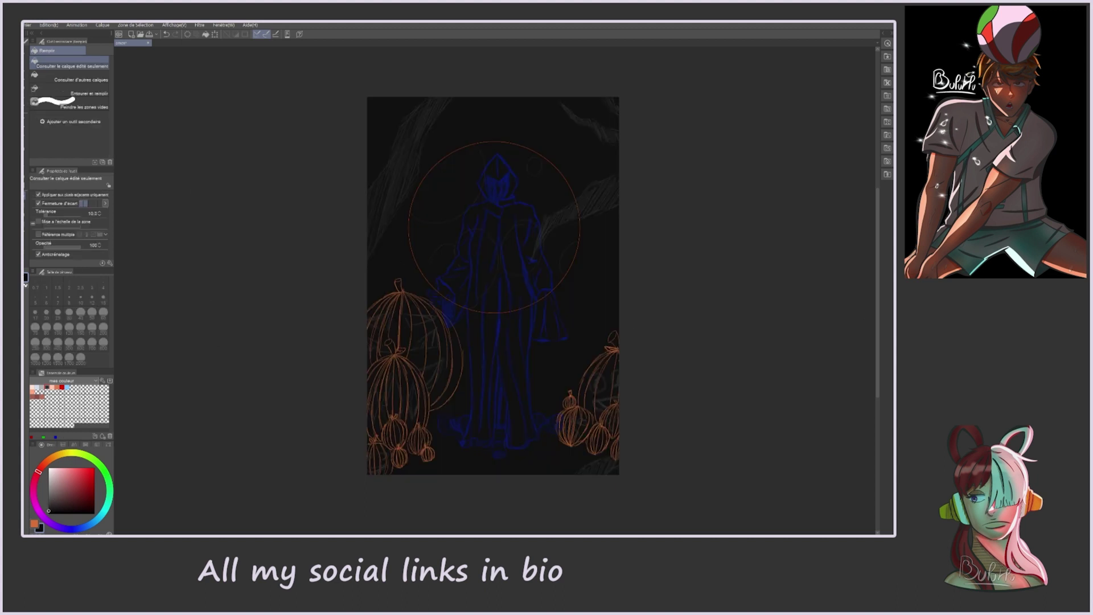
Step: Paint the moon circle solid pale lavender around the hooded figure and the branch, using a thick marker
key("p")
mouse_move(411, 236)
left_mouse_down()
mouse_move(455, 250)
mouse_move(473, 185)
mouse_move(422, 256)
mouse_move(449, 214)
mouse_move(520, 171)
mouse_move(540, 215)
mouse_move(532, 293)
mouse_move(578, 221)
mouse_move(563, 261)
mouse_move(558, 228)
left_mouse_up()
mouse_move(557, 190)
left_mouse_down()
mouse_move(512, 150)
mouse_move(529, 182)
mouse_move(546, 182)
left_mouse_up()
key("bracketright")
mouse_move(490, 151)
left_mouse_down()
mouse_move(453, 224)
mouse_move(472, 159)
left_mouse_up()
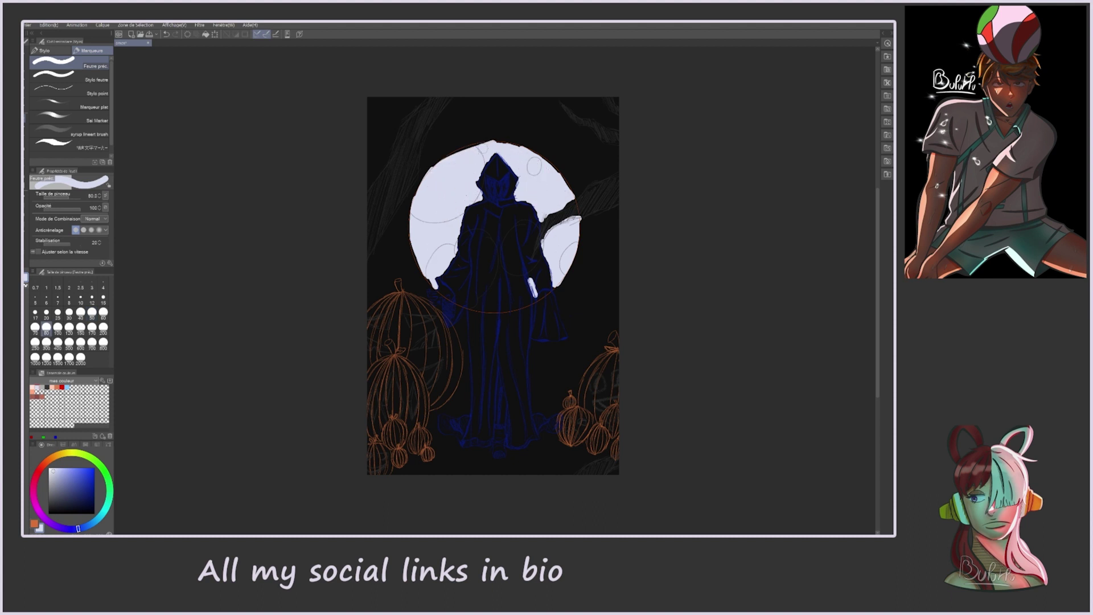
Step: Paint the left and right pumpkin groups in flat light orange
left_click(36, 529)
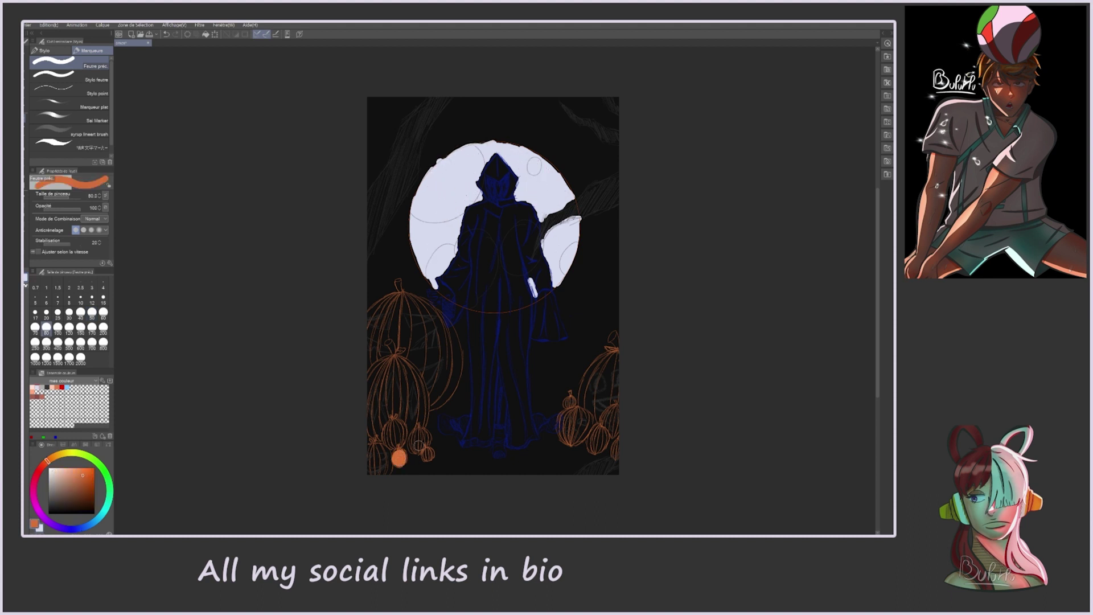
mouse_move(398, 390)
left_mouse_down()
mouse_move(395, 450)
mouse_move(399, 424)
mouse_move(421, 450)
mouse_move(376, 370)
mouse_move(415, 387)
mouse_move(387, 339)
mouse_move(444, 319)
mouse_move(449, 398)
mouse_move(398, 282)
mouse_move(376, 350)
mouse_move(390, 295)
left_mouse_up()
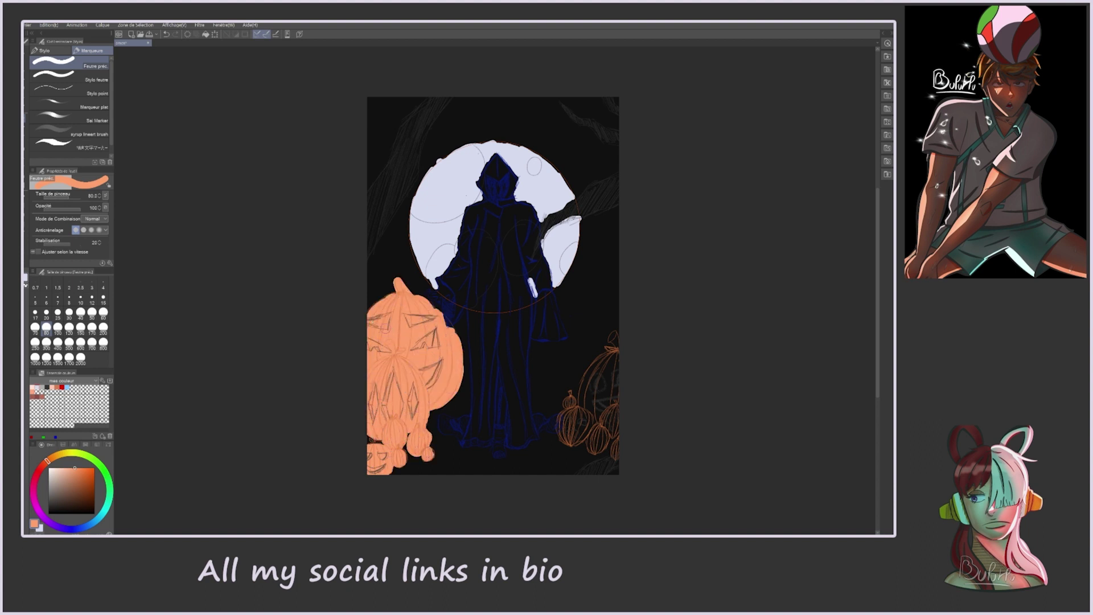
mouse_move(617, 447)
left_mouse_down()
mouse_move(609, 421)
mouse_move(569, 401)
mouse_move(575, 426)
mouse_move(613, 337)
left_mouse_up()
Step: Outline the right branch, upper-right branch and left trunk with polygon selections, fill them with dark grey and deselect
left_click(591, 471, "alt")
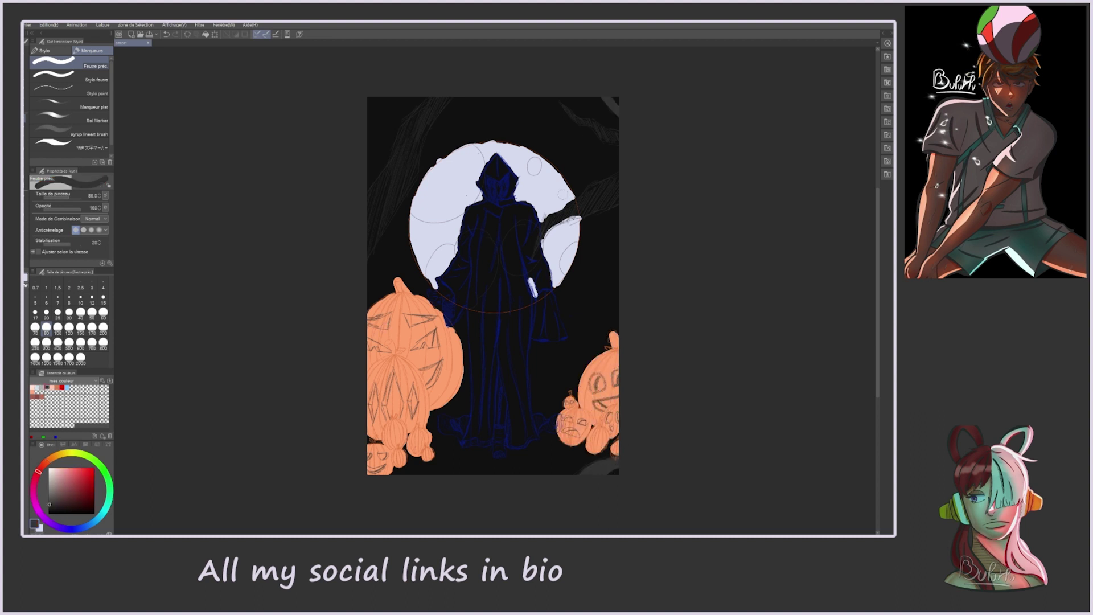
scroll(492, 284, "up", 3)
key("m")
left_click(470, 381)
left_click(501, 295)
left_click(545, 277)
left_click(591, 232)
left_click(656, 201)
left_click(653, 271)
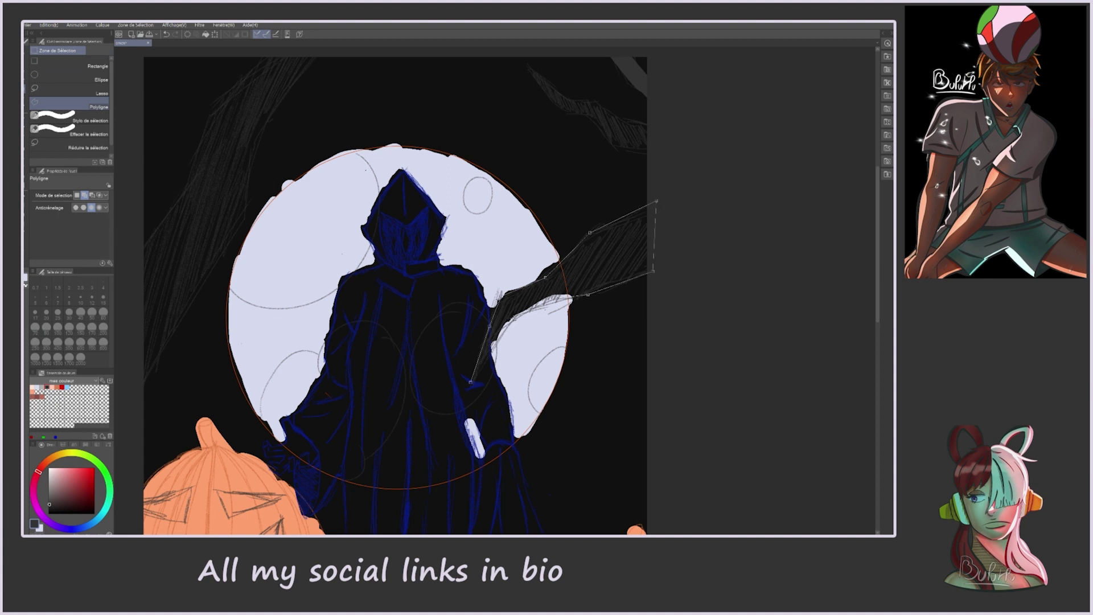
left_click(469, 382)
left_click(529, 65)
left_click(646, 153)
left_click(316, 57)
left_click(143, 387)
key("alt+BackSpace")
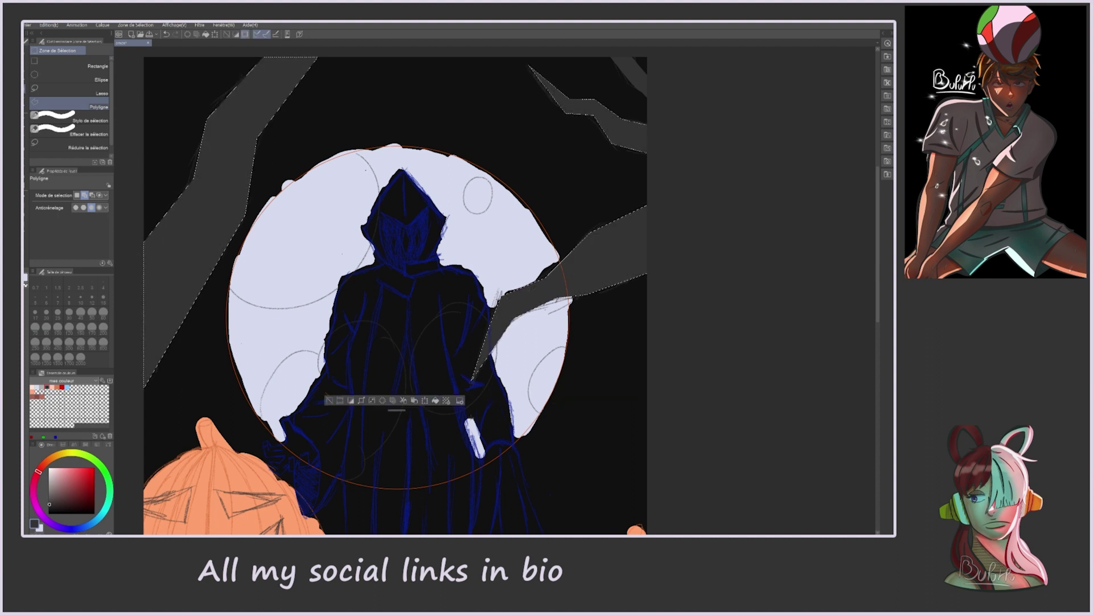
key("ctrl+d")
scroll(395, 296, "down", 3)
scroll(429, 294, "down", 2)
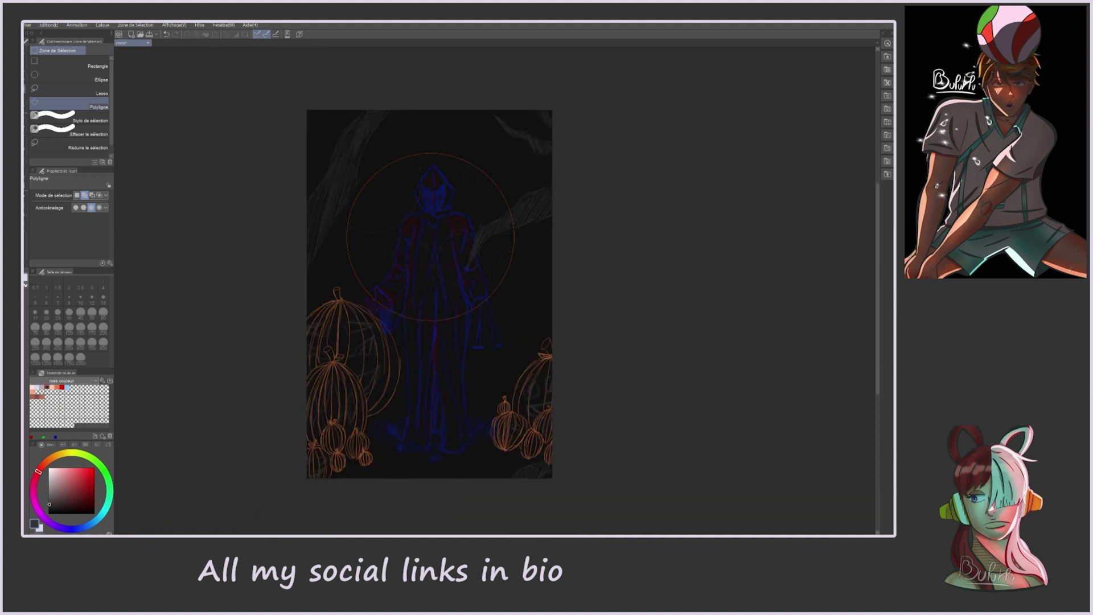
Step: Lay in the ground strip in dark brown and brush lighter and darker brown patches across it at size 400
left_click(46, 461)
left_click(71, 507)
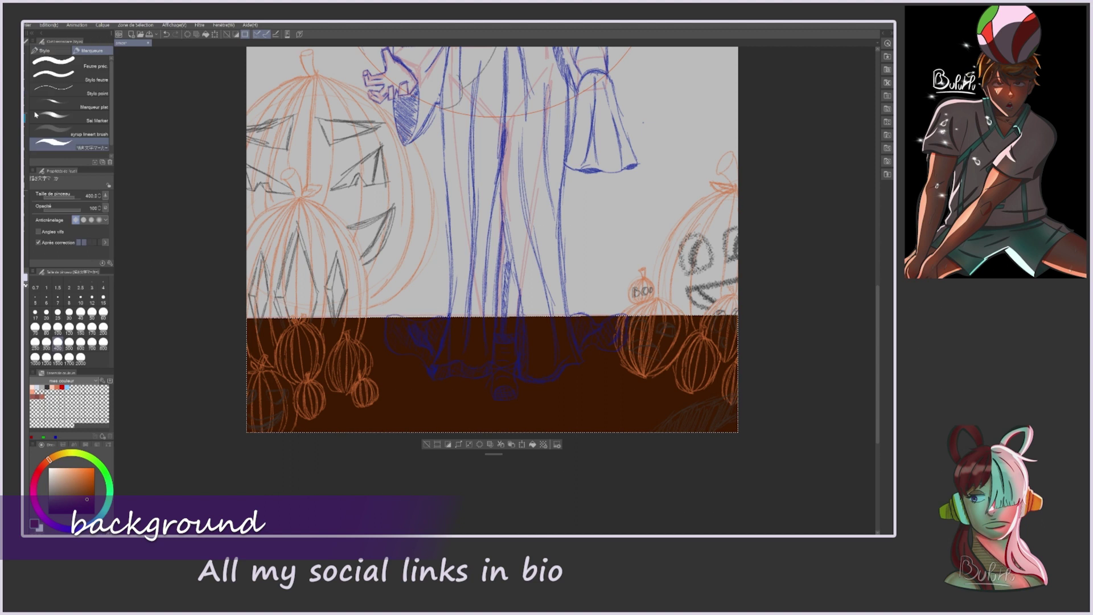
mouse_move(364, 399)
left_mouse_down()
mouse_move(393, 365)
mouse_move(432, 353)
mouse_move(472, 446)
mouse_move(484, 365)
mouse_move(654, 459)
mouse_move(470, 386)
mouse_move(500, 410)
mouse_move(495, 421)
left_mouse_up()
left_click(393, 364, "alt")
mouse_move(393, 364)
left_mouse_down()
mouse_move(407, 347)
mouse_move(341, 342)
mouse_move(288, 409)
left_mouse_up()
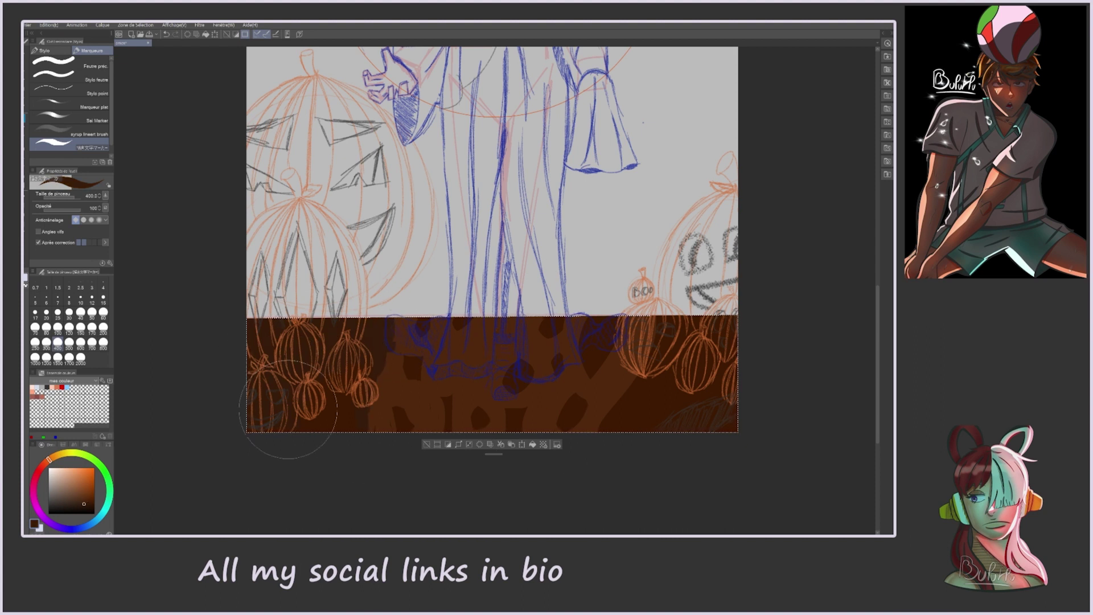
mouse_move(643, 347)
left_mouse_down()
mouse_move(625, 432)
mouse_move(681, 305)
mouse_move(747, 397)
left_mouse_up()
left_click_drag(260, 445, 308, 403)
Step: Blend the brown ground patches with the soft airbrush at size 170, shading the dark sides and the spots in the middle
key("b")
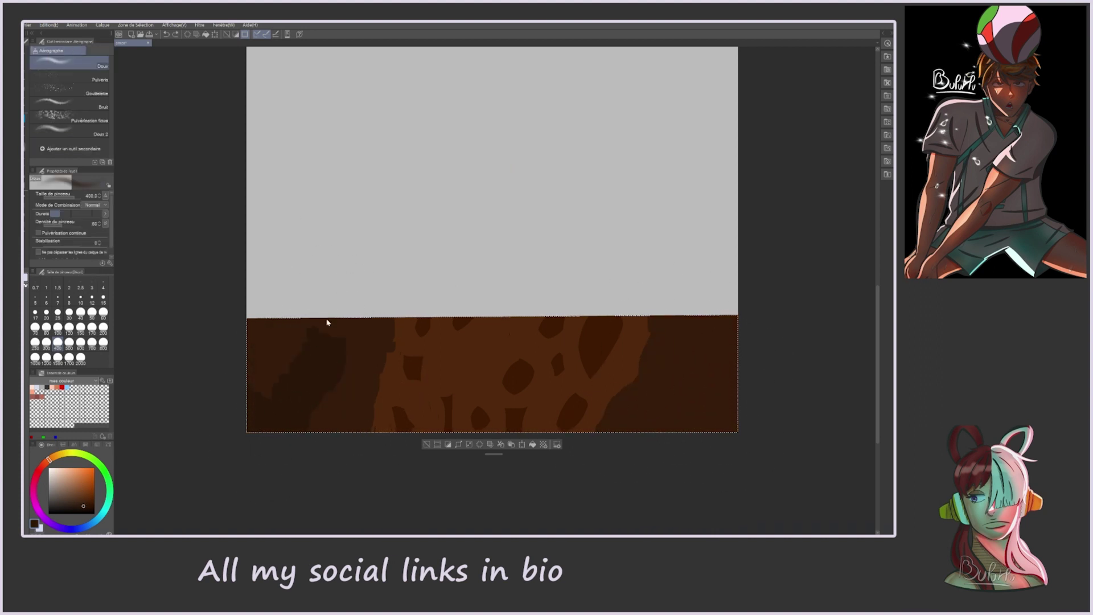
key("bracketleft")
key("bracketleft")
key("bracketleft")
key("bracketleft")
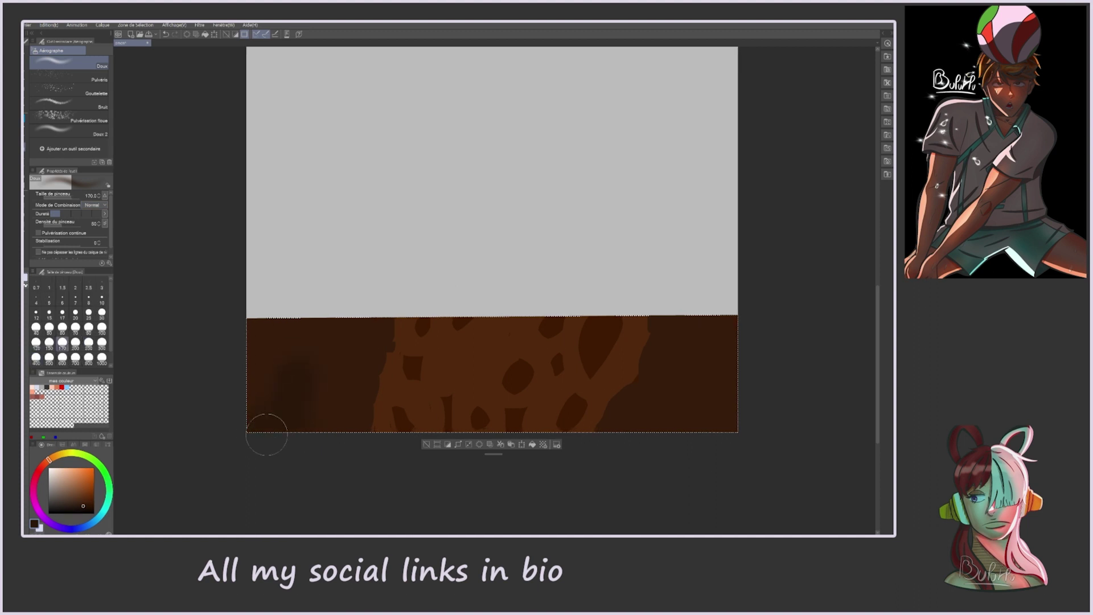
left_click_drag(689, 383, 669, 327)
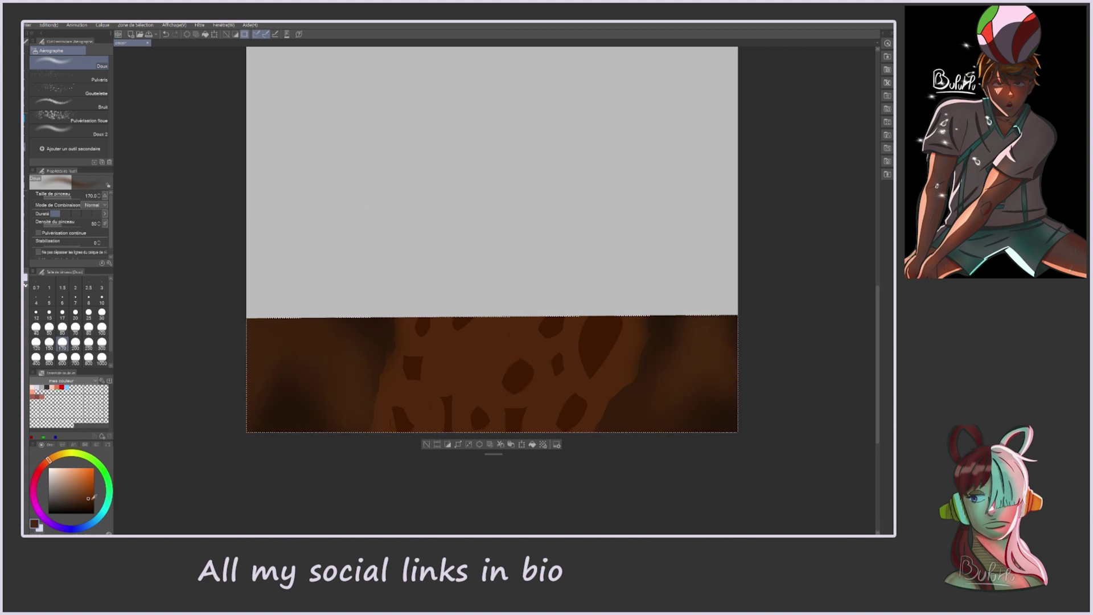
left_click_drag(609, 321, 587, 332)
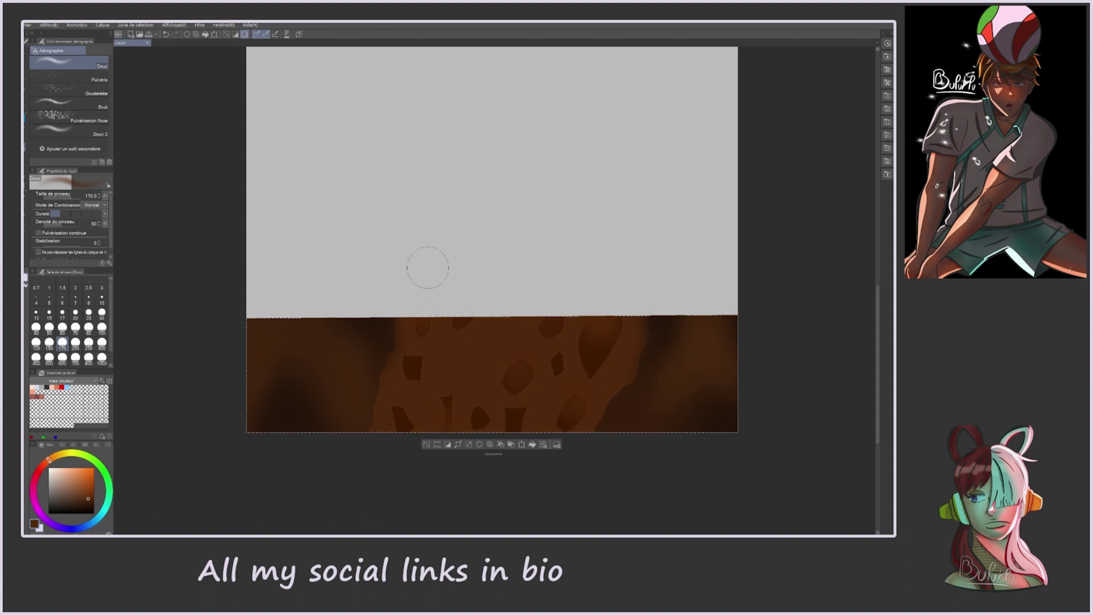
left_click_drag(592, 357, 588, 332)
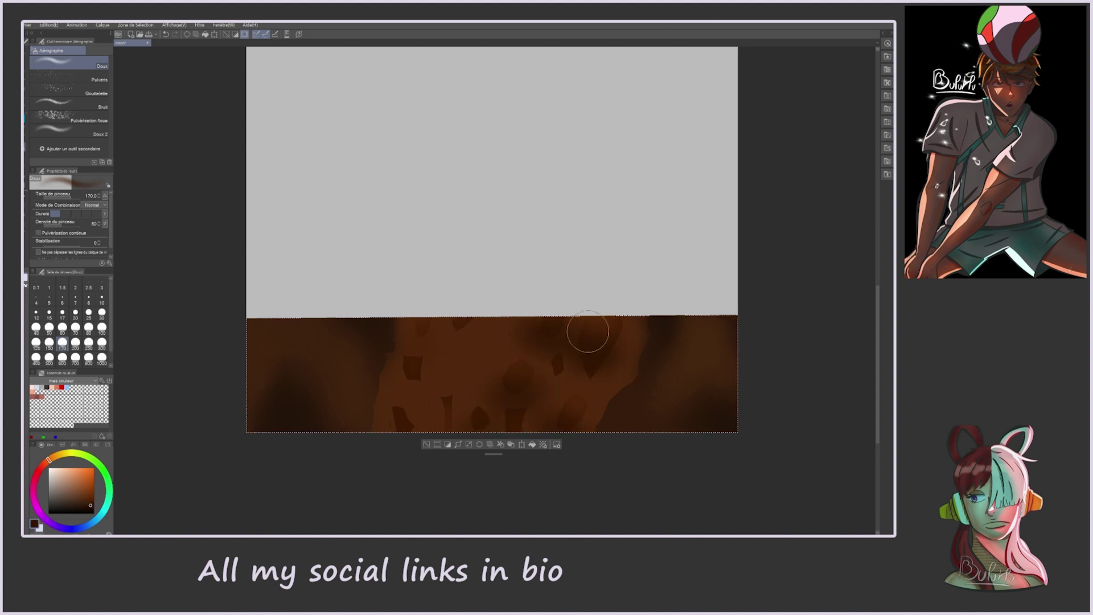
key("p")
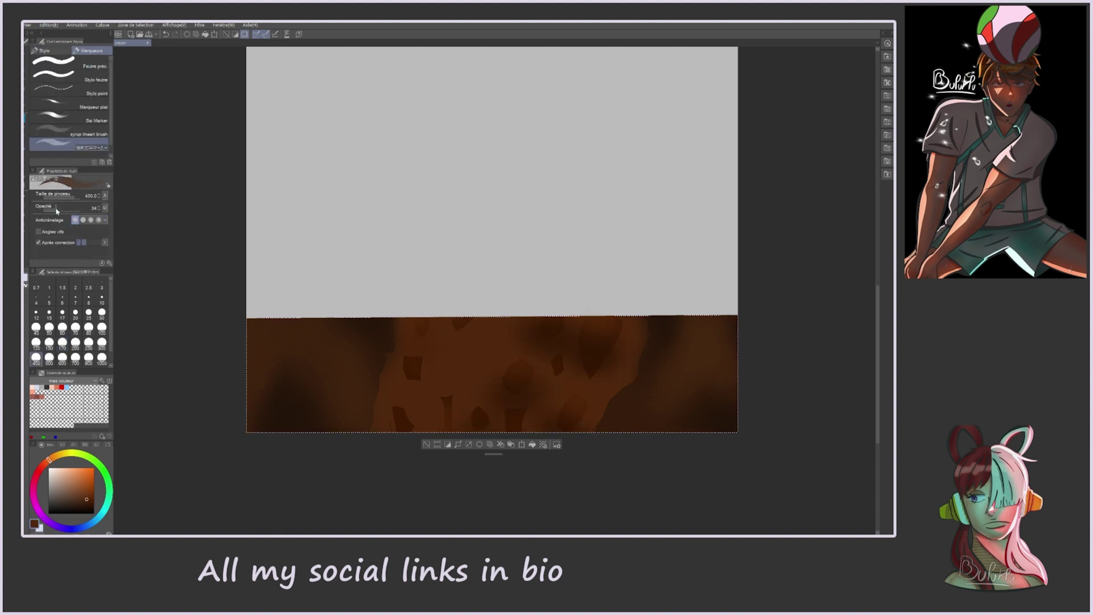
mouse_move(456, 341)
left_mouse_down()
mouse_move(433, 350)
mouse_move(488, 378)
left_mouse_up()
key("ctrl+z")
key("ctrl+z")
Step: Set the marker opacity to 31 and layer reddish-brown strokes over the central path of the ground
left_click(71, 208)
key("3")
mouse_move(491, 404)
left_mouse_down()
mouse_move(519, 343)
mouse_move(617, 319)
mouse_move(462, 393)
mouse_move(436, 300)
mouse_move(605, 415)
mouse_move(575, 348)
mouse_move(530, 358)
left_mouse_up()
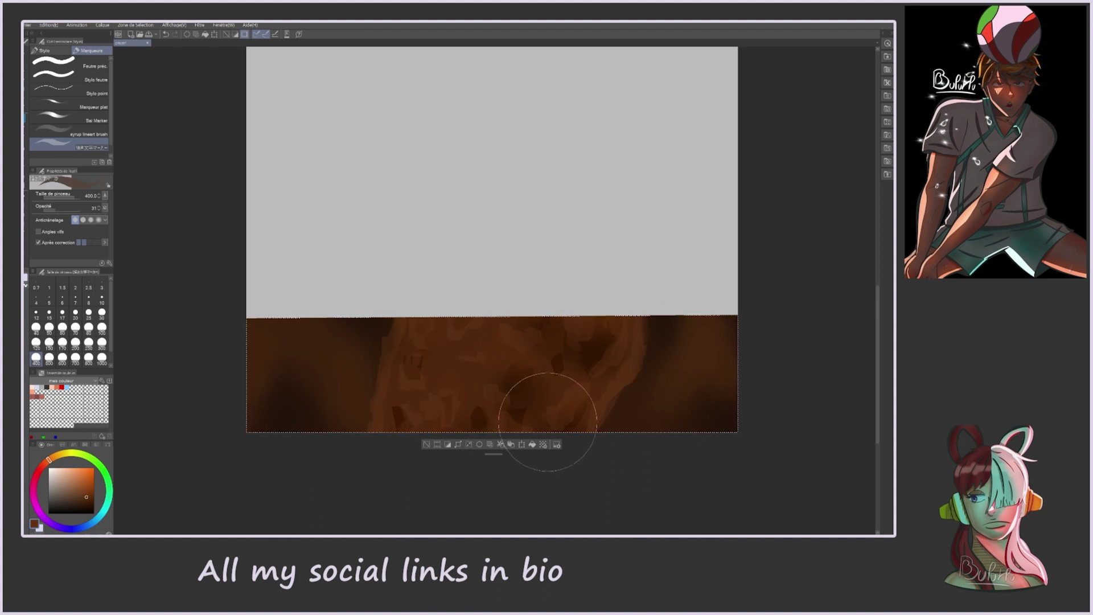
left_click(91, 499)
mouse_move(574, 330)
left_mouse_down()
mouse_move(599, 424)
mouse_move(541, 361)
mouse_move(453, 401)
left_mouse_up()
mouse_move(369, 382)
left_mouse_down()
mouse_move(361, 353)
mouse_move(375, 374)
left_mouse_up()
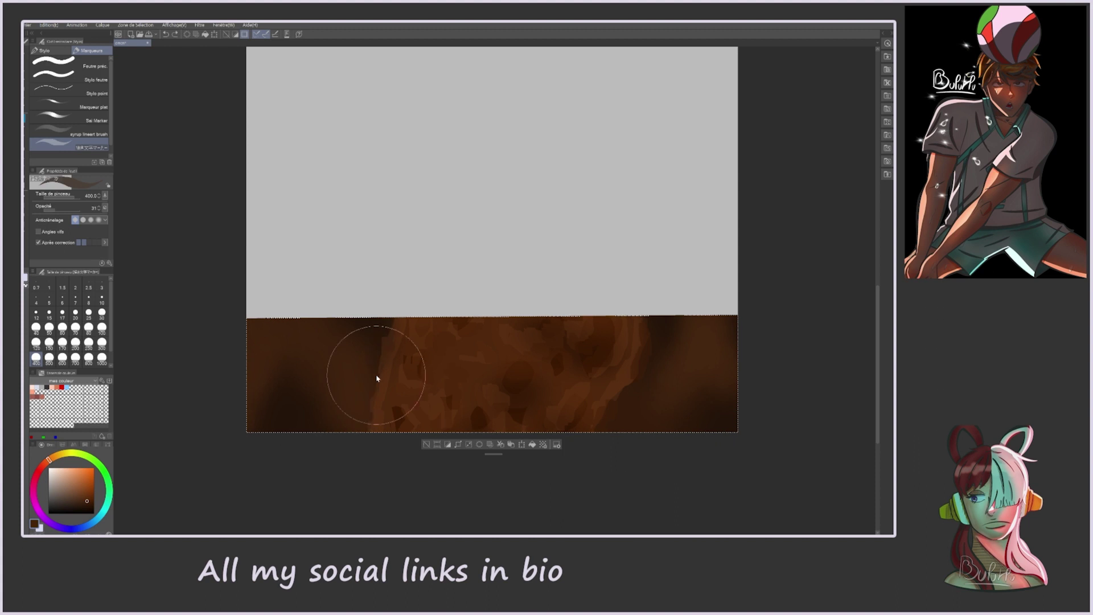
Step: Reduce the marker size to 150 and paint brown texture, grey stones and green grass tufts on the dark ground beside the path
key("bracketleft")
key("bracketleft")
key("bracketleft")
key("bracketleft")
key("bracketleft")
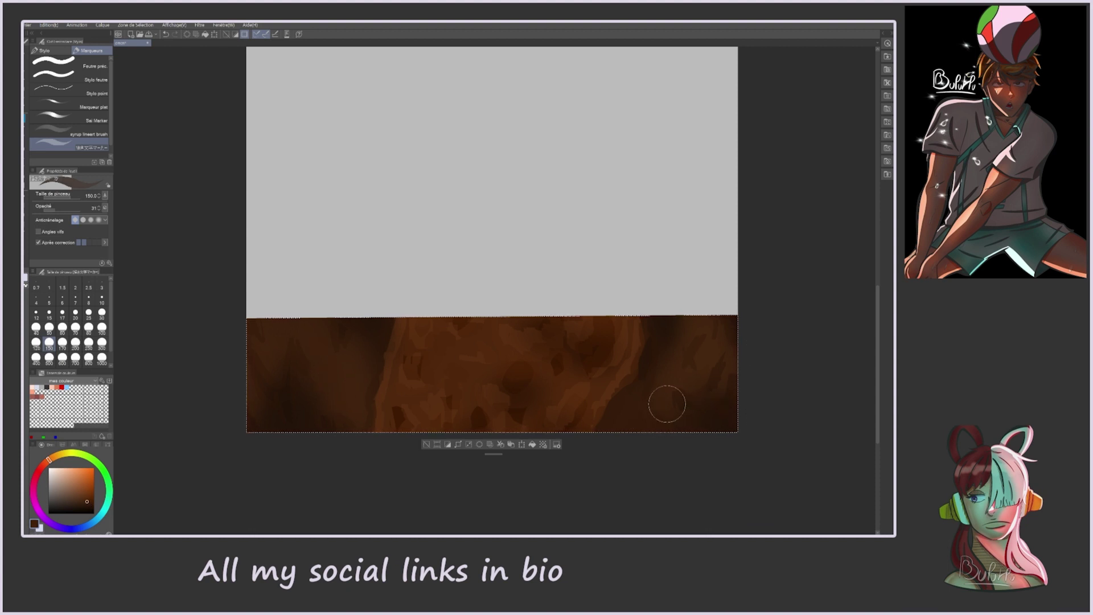
left_click_drag(310, 381, 364, 355)
left_click_drag(683, 341, 717, 355)
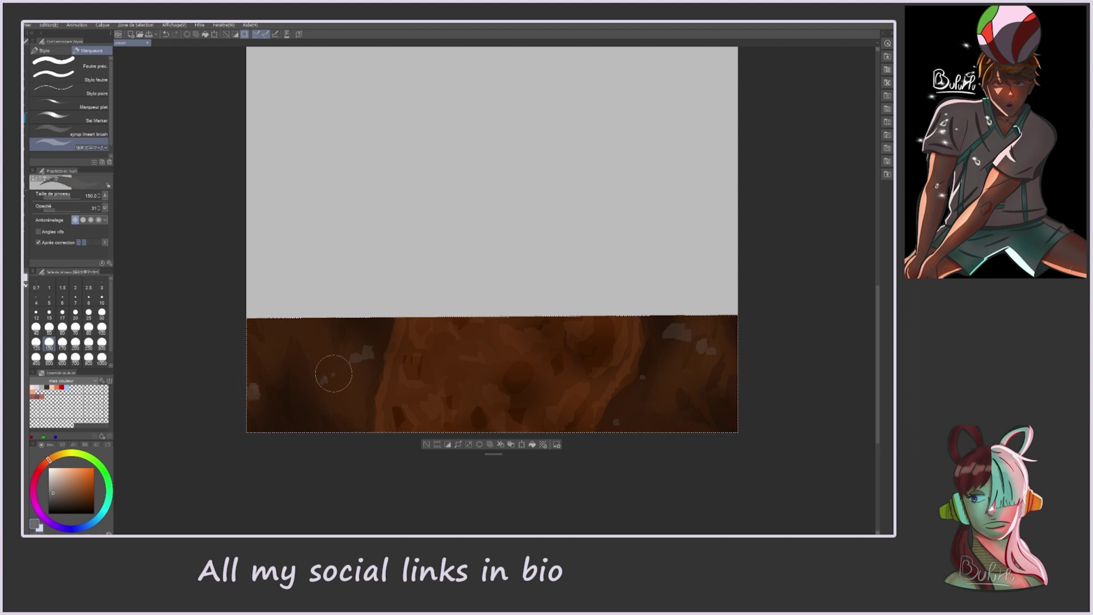
left_click(110, 489)
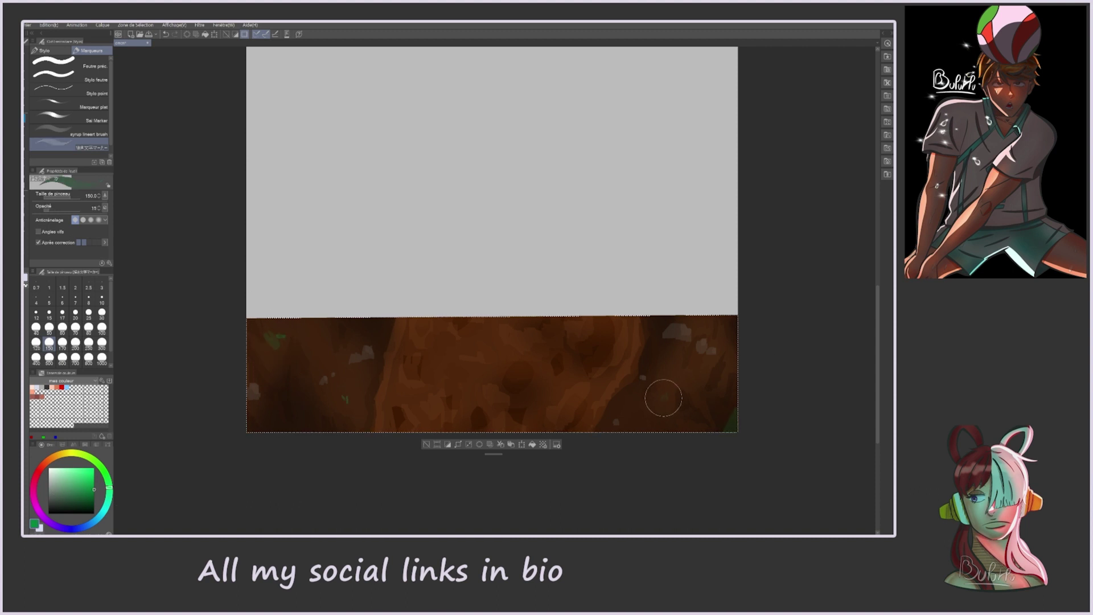
Step: Paint two bright orange patches on the brown path, one near its left edge and one at the horizon on its right
left_click(52, 458)
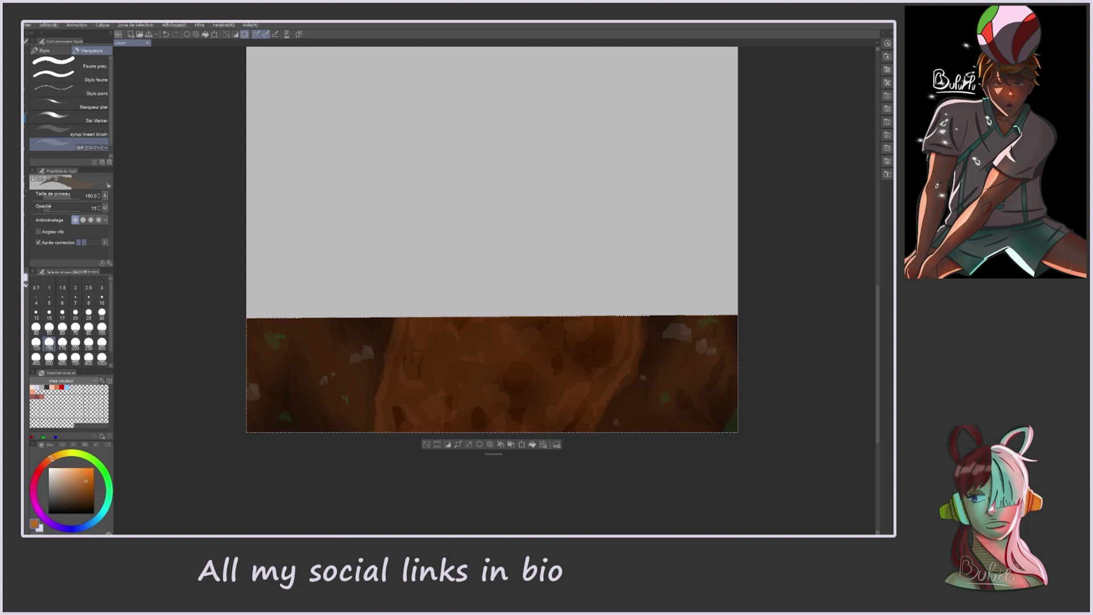
mouse_move(419, 377)
left_mouse_down()
mouse_move(411, 359)
mouse_move(421, 412)
left_mouse_up()
mouse_move(571, 321)
left_mouse_down()
mouse_move(586, 347)
mouse_move(578, 330)
left_mouse_up()
left_click(410, 393, "alt")
mouse_move(415, 398)
left_mouse_down()
mouse_move(427, 373)
mouse_move(420, 395)
left_mouse_up()
Step: Lower the marker opacity, clear the ground selection and shade both orange patches on the path with translucent darker strokes
scroll(410, 395, "up", 3)
left_click(48, 210)
left_click(39, 211)
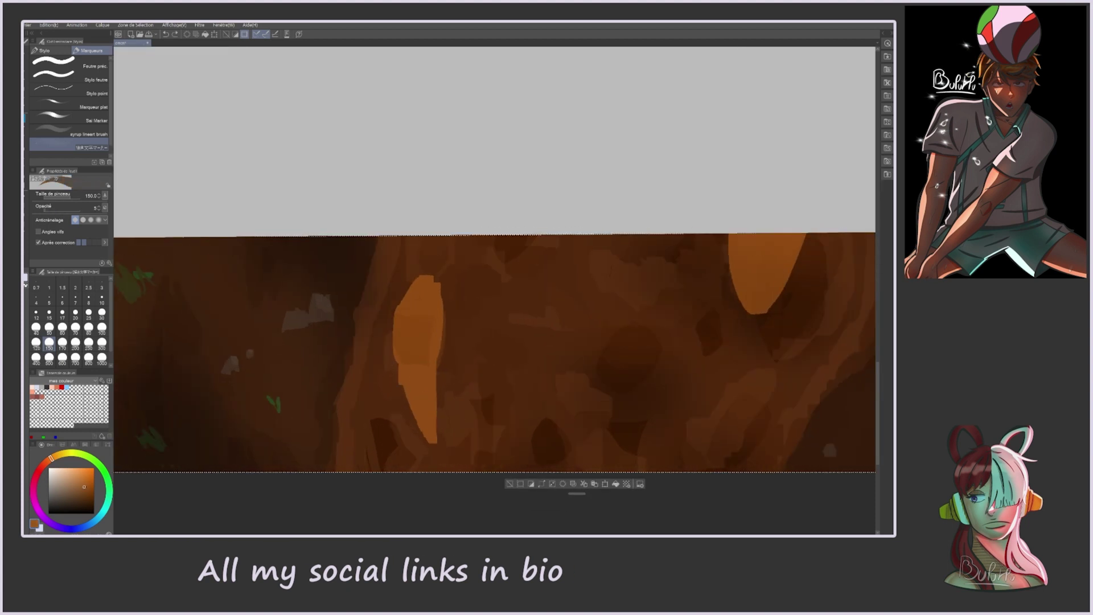
key("ctrl+d")
left_click(76, 480)
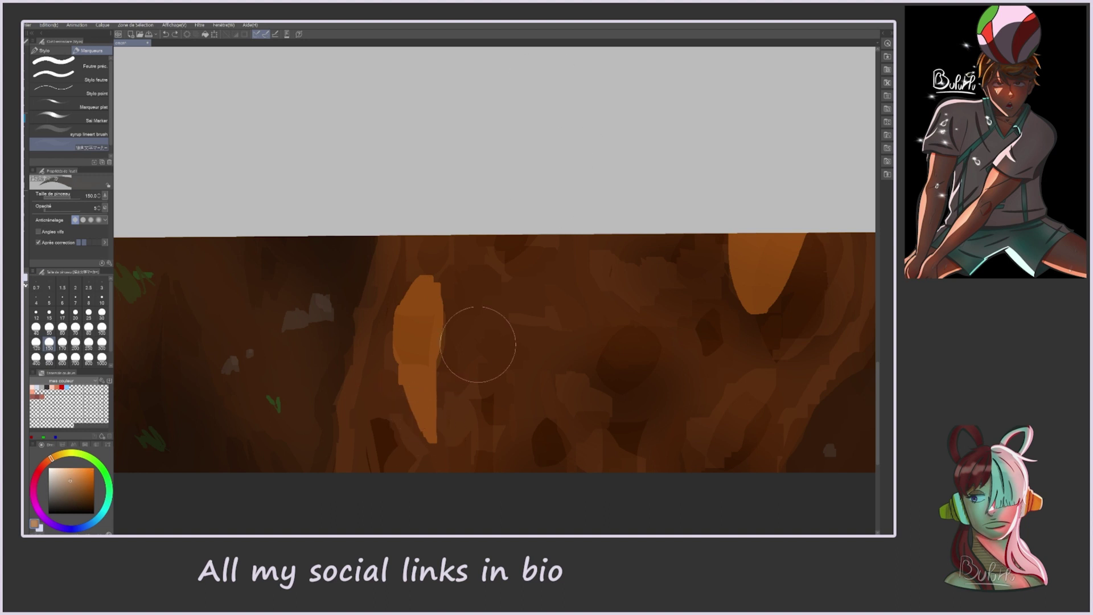
left_click(88, 488)
mouse_move(420, 395)
left_mouse_down()
mouse_move(421, 370)
mouse_move(410, 432)
left_mouse_up()
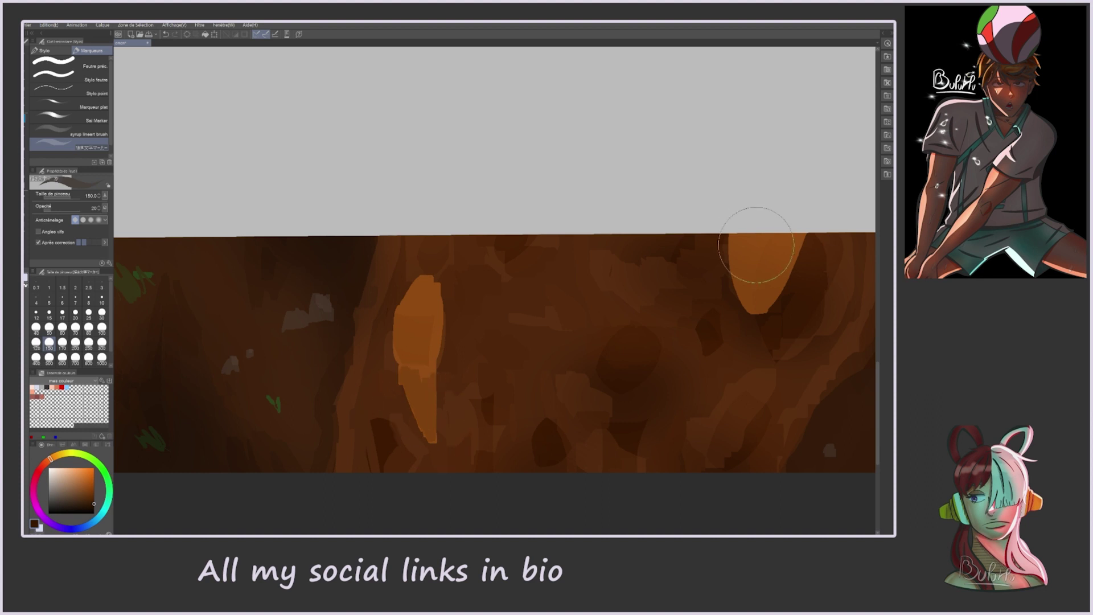
left_click(761, 261, "alt")
left_click_drag(755, 268, 776, 264)
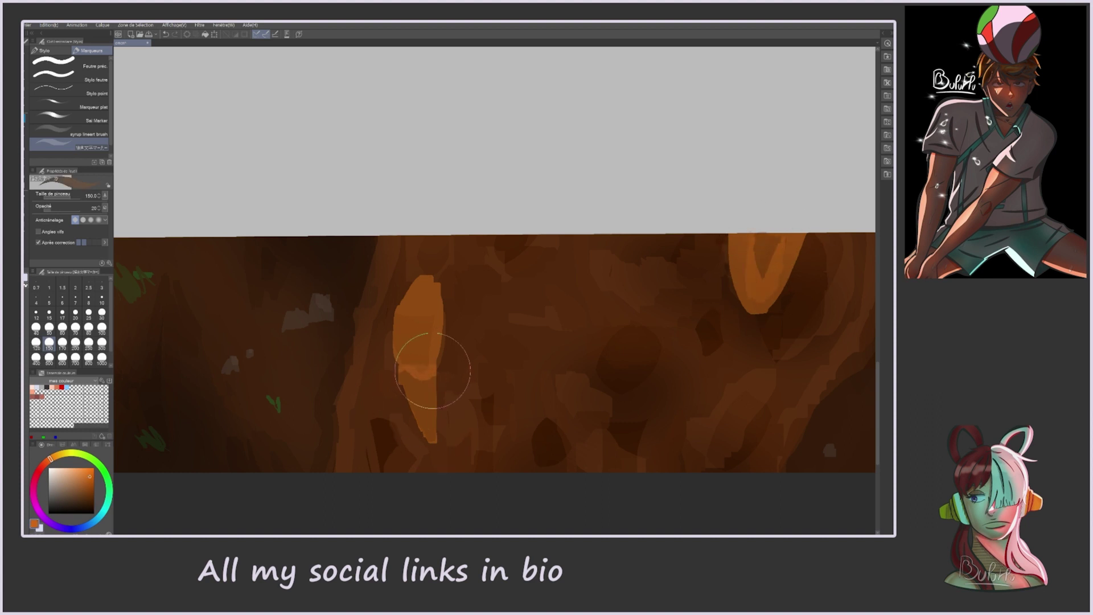
Step: Highlight the middle of both orange patches with light peach marker strokes
left_click(71, 468)
left_click_drag(419, 349, 420, 299)
left_click_drag(761, 272, 764, 256)
scroll(788, 341, "down", 5)
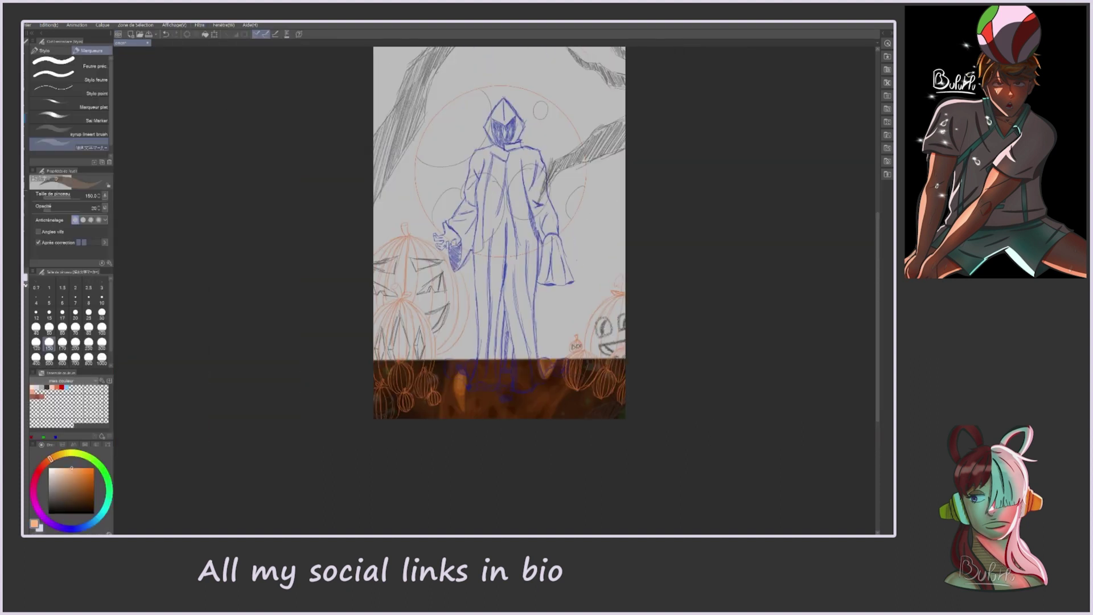
Step: Fill the sky above the ground with a very dark navy
scroll(500, 232, "up", 3)
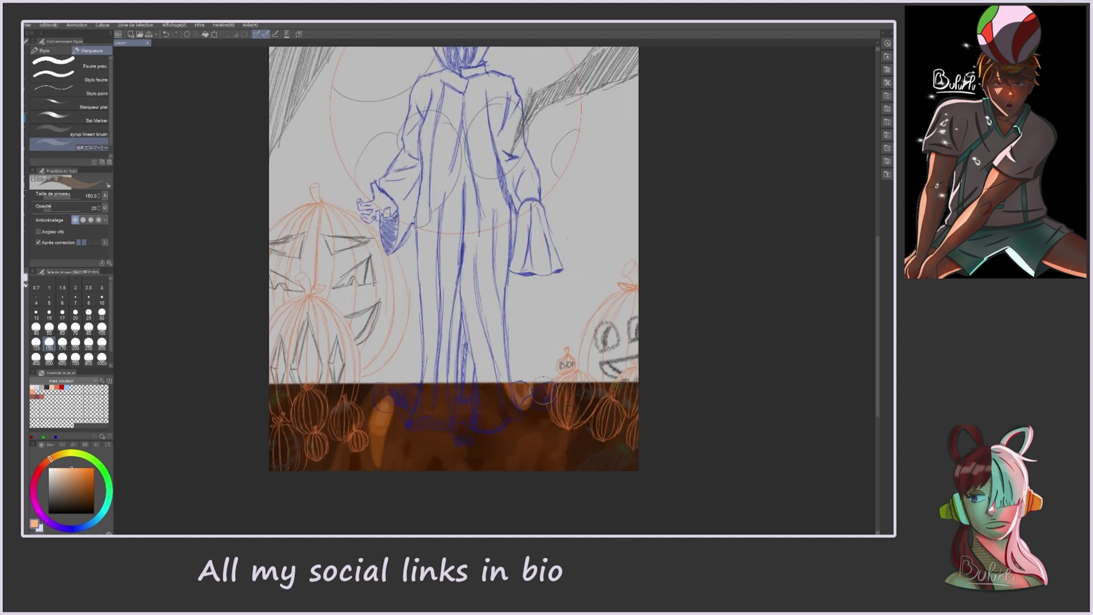
key("g")
left_click(364, 248)
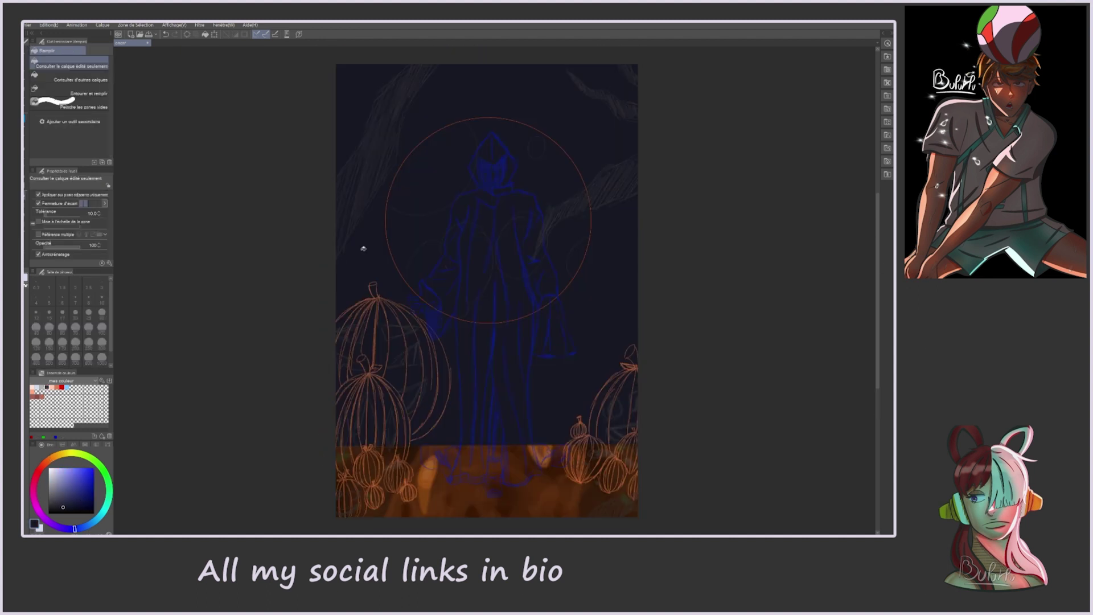
left_click(60, 505)
Step: Airbrush muted blue haze over the sky with the soft airbrush at size 500, darkening the area behind the figure
left_click(65, 498)
key("b")
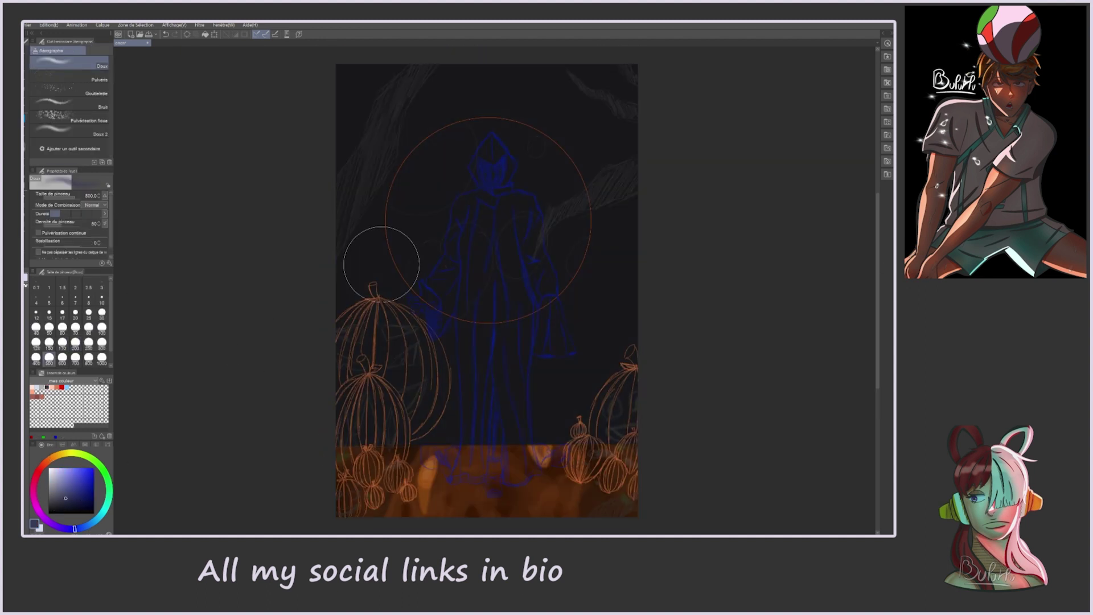
mouse_move(612, 427)
left_mouse_down()
mouse_move(358, 410)
mouse_move(658, 220)
left_mouse_up()
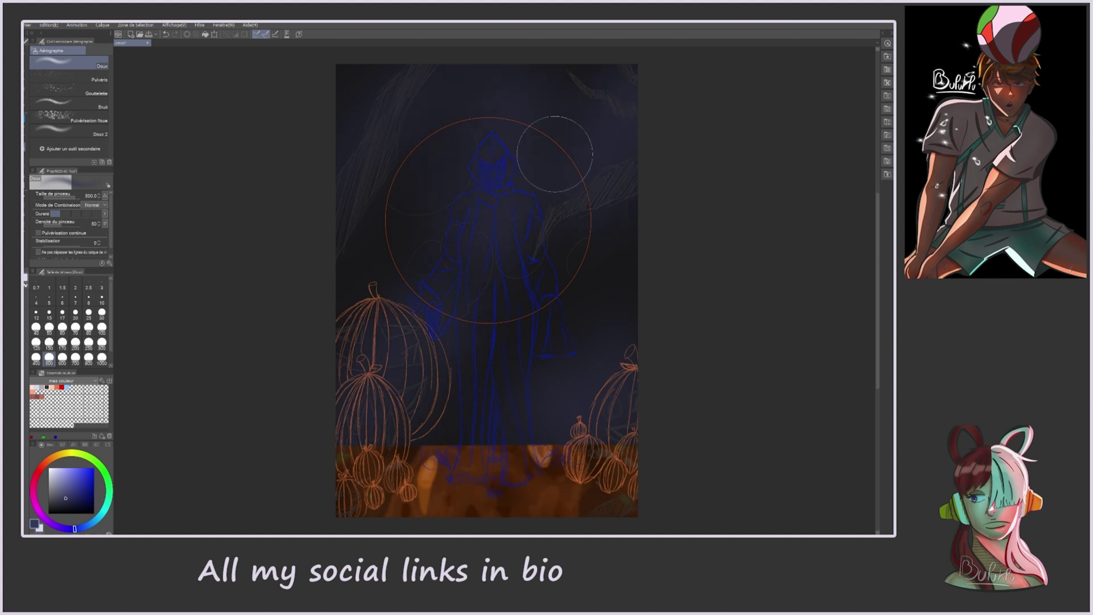
left_click(50, 508)
left_click_drag(487, 220, 487, 207)
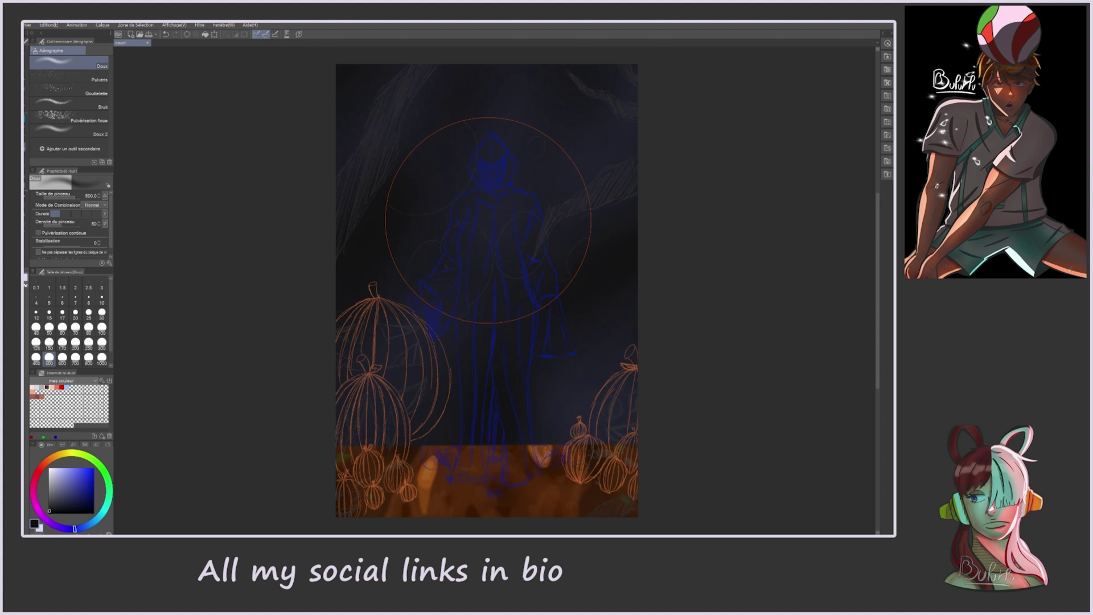
Step: Paint pale grey clouds across the sky with the marker at size 500 and soften them with a blur filter
key("p")
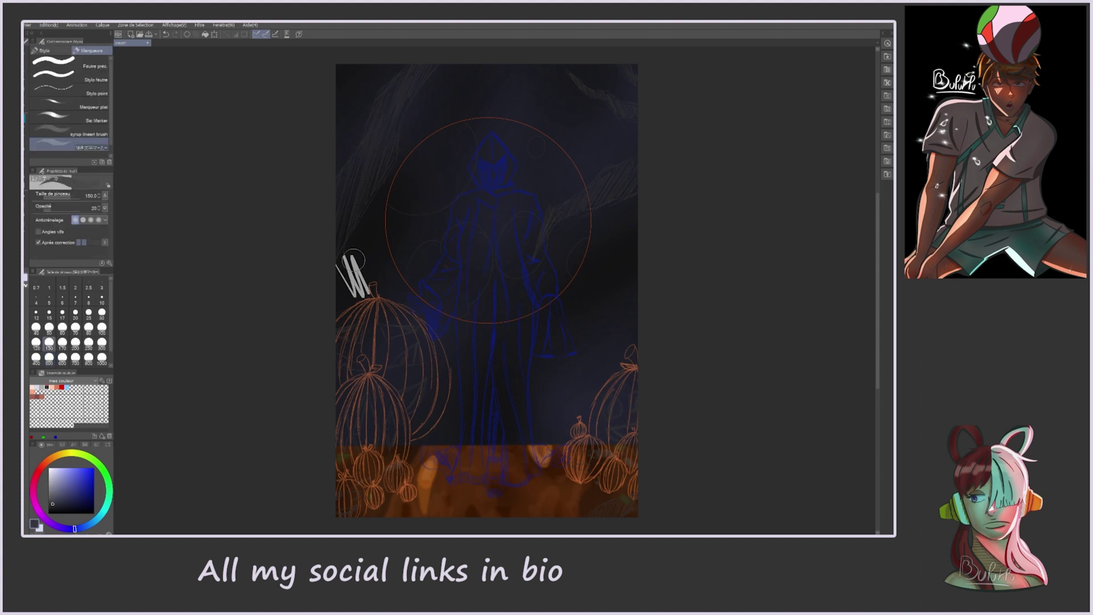
left_click(87, 344)
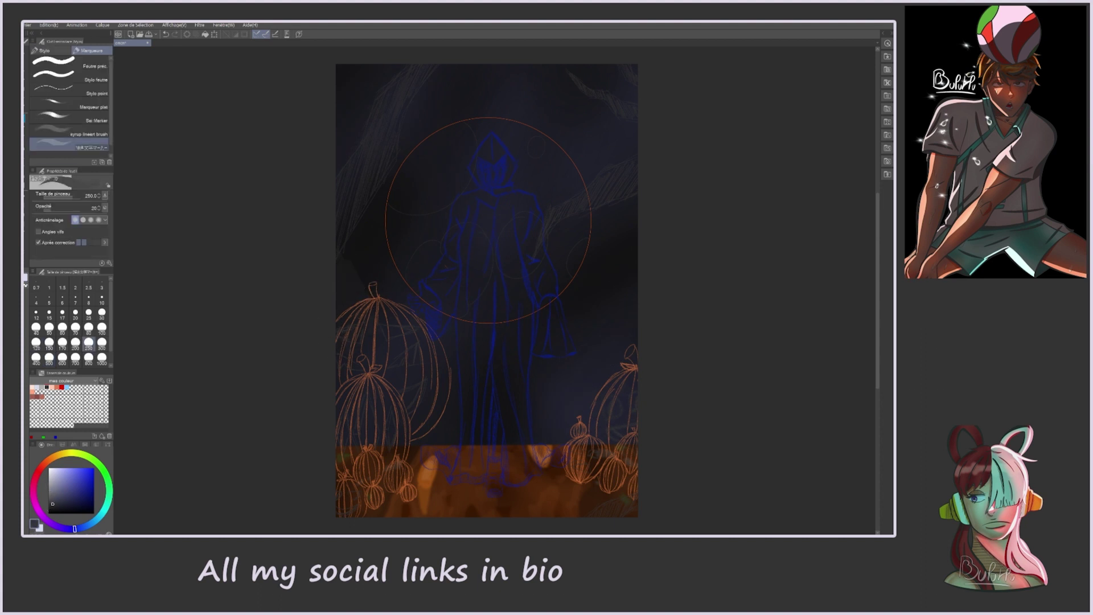
left_click(49, 357)
left_click(53, 495)
mouse_move(546, 239)
left_mouse_down()
mouse_move(585, 182)
mouse_move(633, 203)
mouse_move(541, 415)
mouse_move(630, 385)
mouse_move(370, 103)
mouse_move(581, 77)
left_mouse_up()
mouse_move(340, 145)
left_mouse_down()
mouse_move(436, 126)
mouse_move(561, 224)
mouse_move(614, 344)
mouse_move(350, 315)
mouse_move(414, 358)
left_mouse_up()
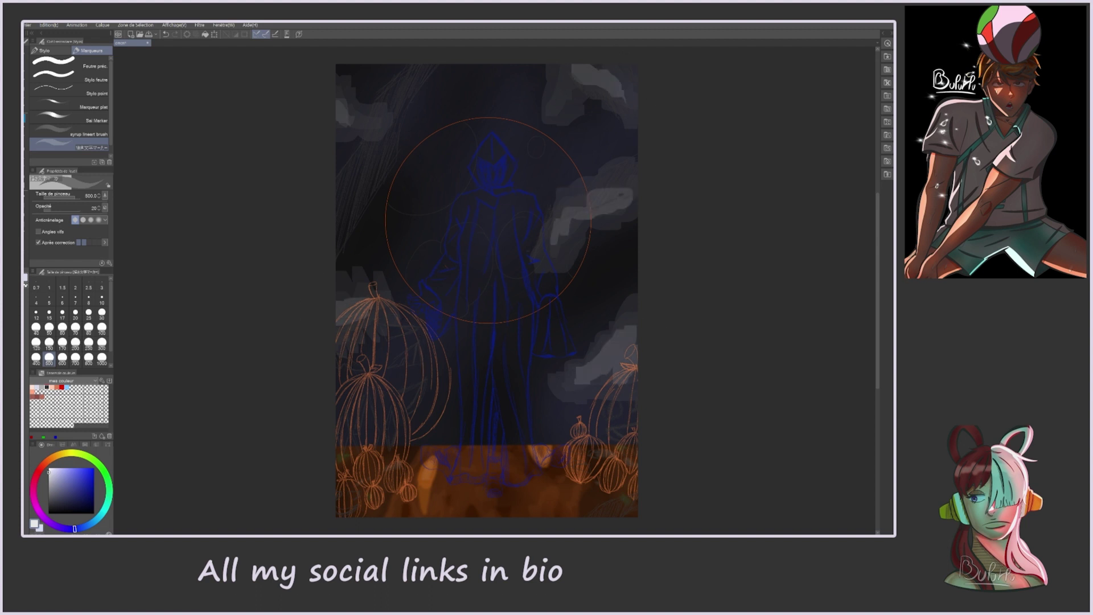
left_click(201, 25)
key("Escape")
Step: Draw a circular outline for the moon behind the hooded figure with the Ellipse tool, redoing the first attempt
scroll(486, 284, "up", 3)
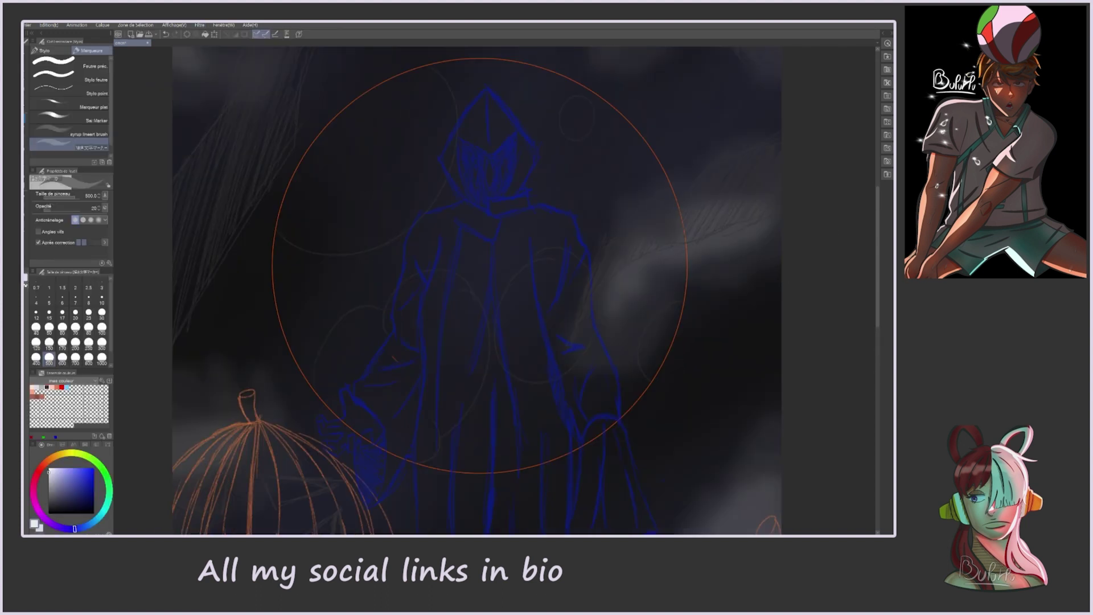
key("u")
left_click_drag(347, 116, 728, 496)
key("ctrl+z")
scroll(421, 285, "down", 2)
left_click_drag(207, 85, 568, 418)
scroll(421, 284, "down", 2)
Step: Scale the moon outline to 111% and move it to match the orange sketch circle
key("ctrl+t")
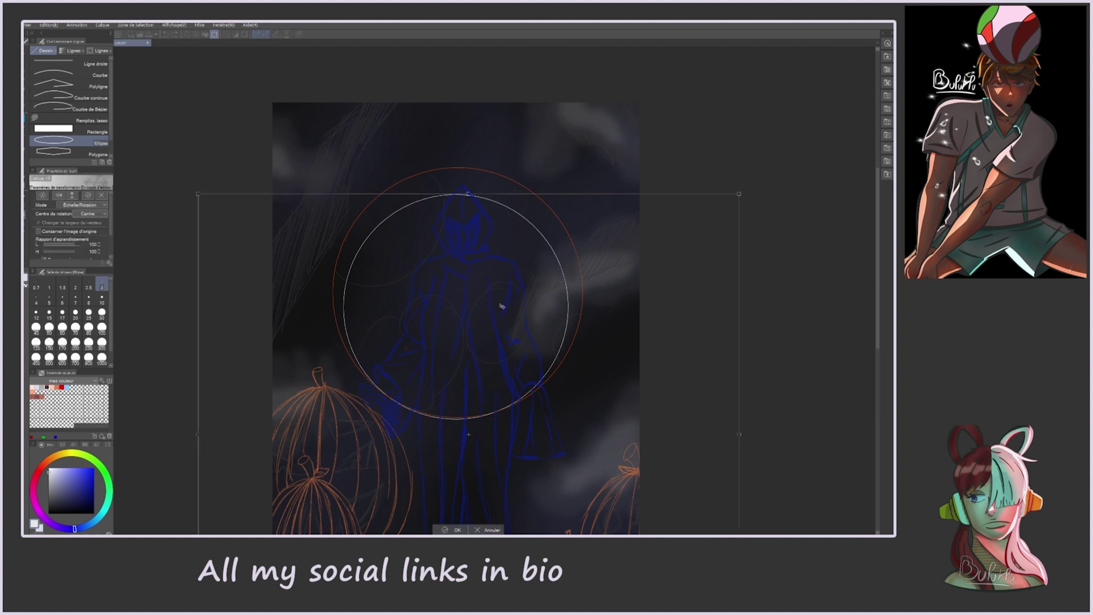
scroll(500, 306, "down", 2)
key("Return")
left_click_drag(633, 345, 550, 316)
key("ctrl+t")
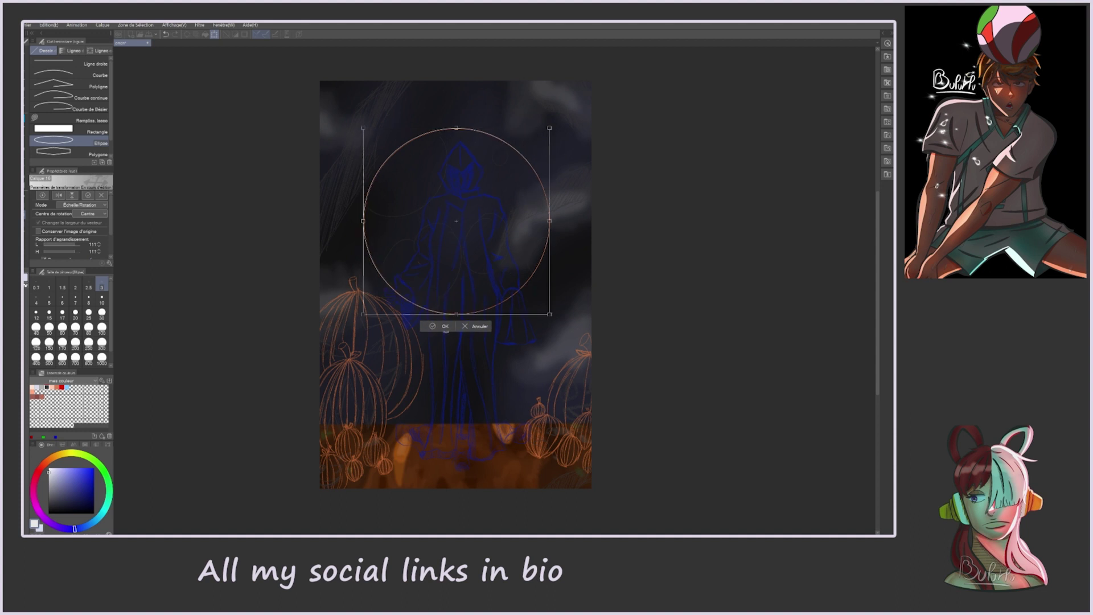
Step: Fill the moon circle with a pale lavender colour
left_click(25, 216)
left_click(433, 207)
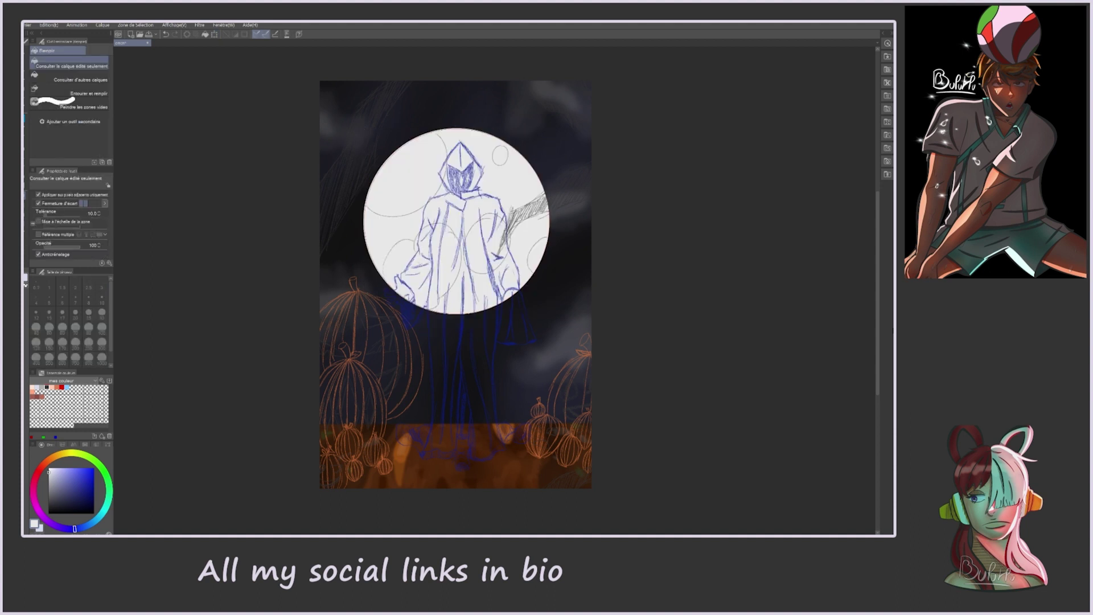
left_click(55, 484)
key("alt+BackSpace")
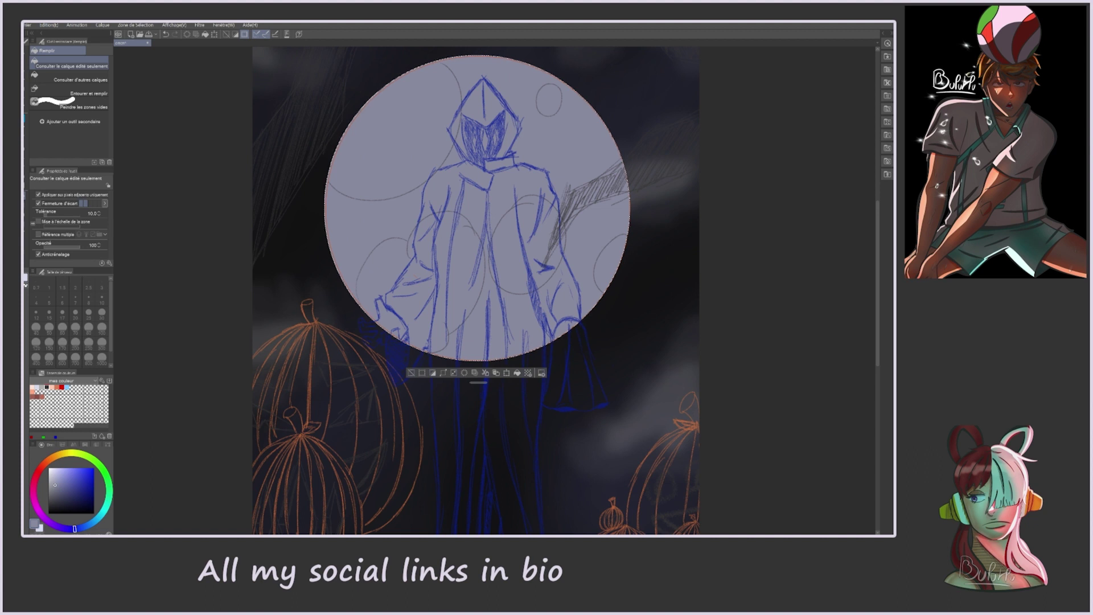
left_click(56, 468)
key("alt+BackSpace")
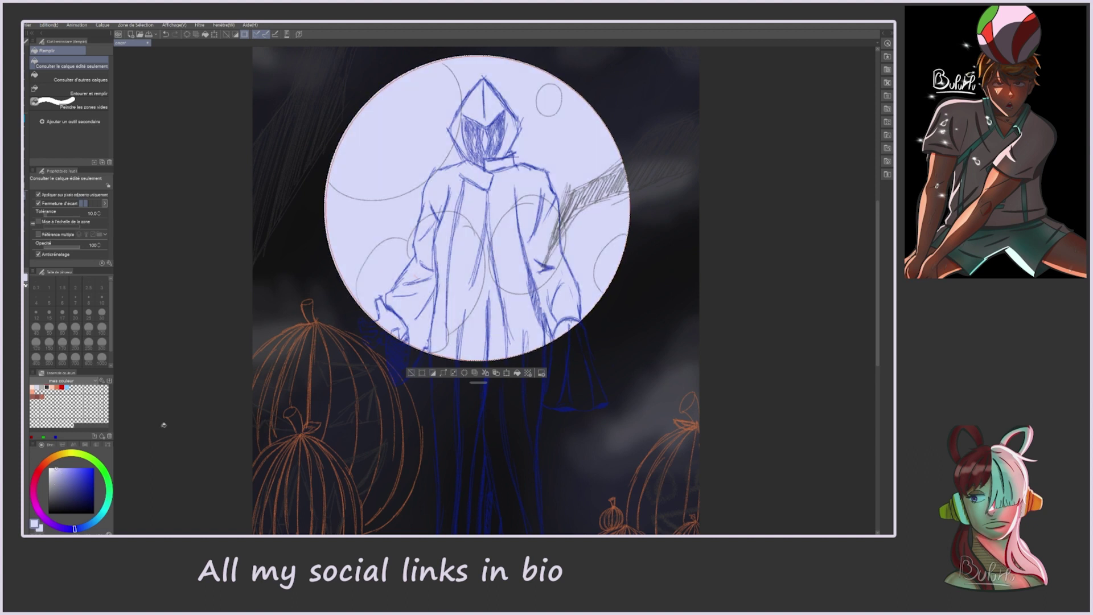
Step: Paint periwinkle craters inside the moon with the brush, following the sketched circles
scroll(396, 227, "up", 1)
key("p")
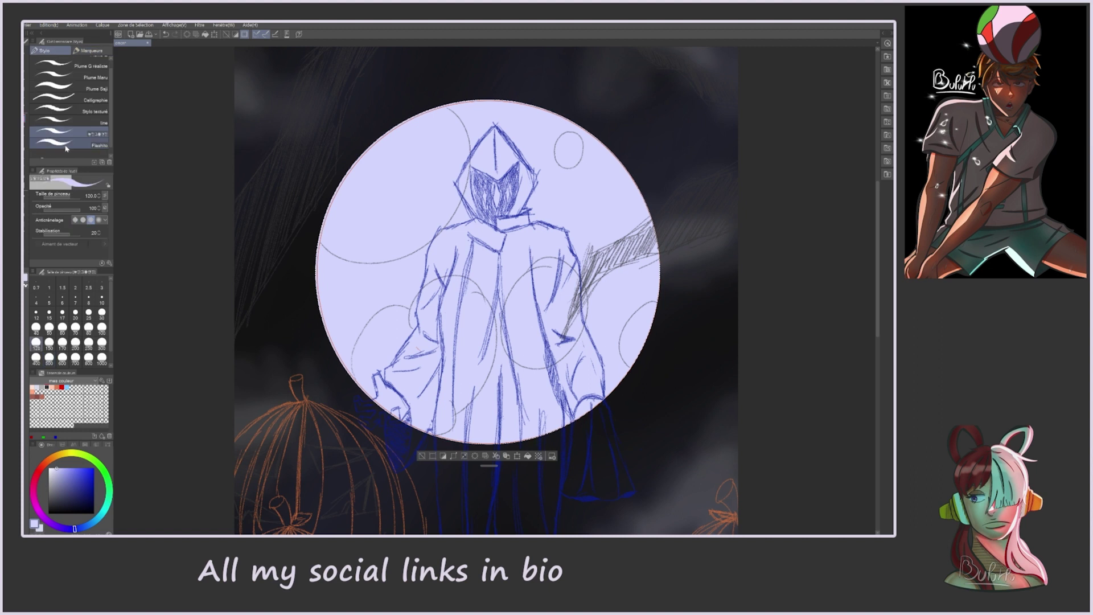
left_click(62, 474)
left_click(569, 150)
key("ctrl+z")
left_click(569, 149)
left_click_drag(637, 318, 628, 359)
mouse_move(434, 293)
left_mouse_down()
mouse_move(449, 421)
mouse_move(345, 347)
mouse_move(387, 413)
mouse_move(456, 393)
mouse_move(433, 301)
mouse_move(444, 364)
mouse_move(375, 310)
mouse_move(387, 399)
left_mouse_up()
mouse_move(543, 268)
left_mouse_down()
mouse_move(527, 336)
mouse_move(549, 284)
left_mouse_up()
key("ctrl+z")
mouse_move(464, 145)
left_mouse_down()
mouse_move(359, 258)
mouse_move(402, 250)
mouse_move(358, 210)
mouse_move(447, 165)
left_mouse_up()
mouse_move(370, 190)
left_mouse_down()
mouse_move(442, 171)
mouse_move(450, 188)
left_mouse_up()
Step: Blend light blue tones into the moon's craters with the colour-mixing brush at size 150
left_click(321, 217, "alt")
left_click_drag(359, 319, 410, 399)
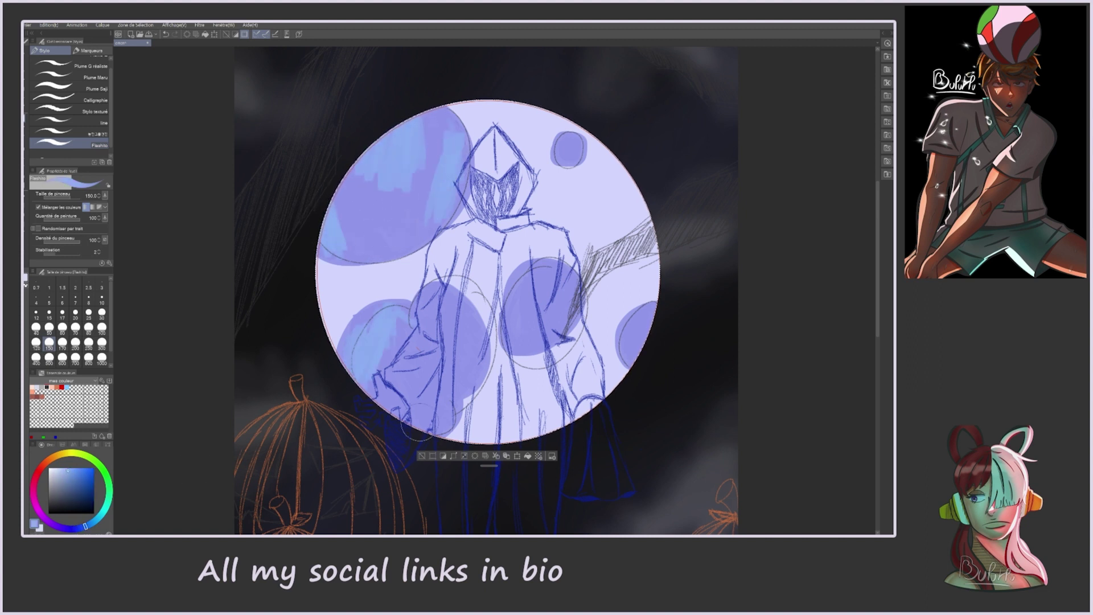
left_click(422, 132, "alt")
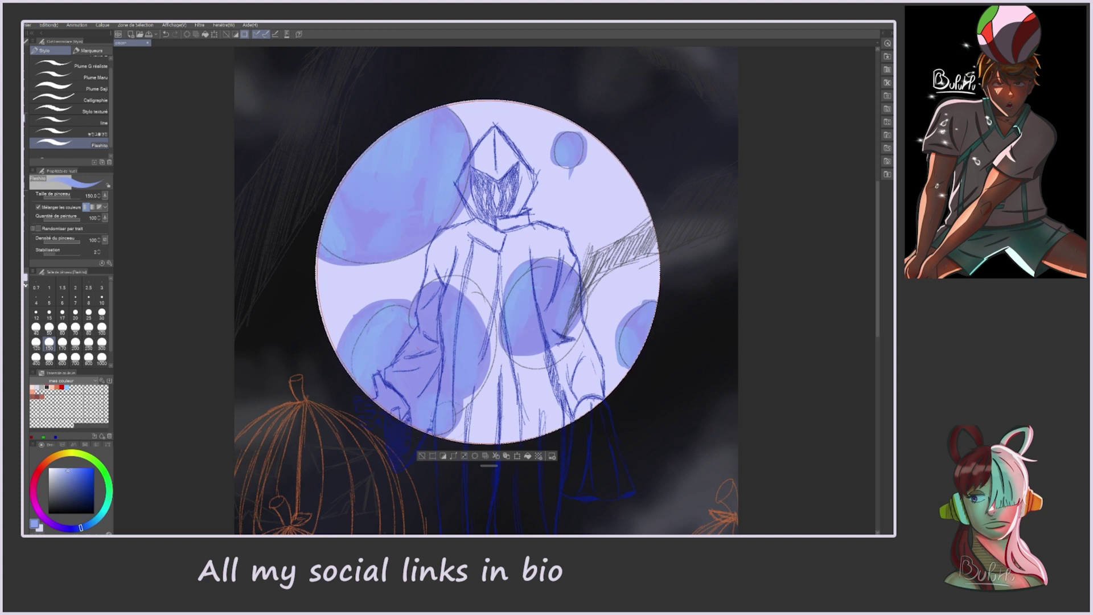
mouse_move(330, 260)
left_mouse_down()
mouse_move(387, 259)
mouse_move(472, 131)
left_mouse_up()
left_click_drag(569, 168, 552, 135)
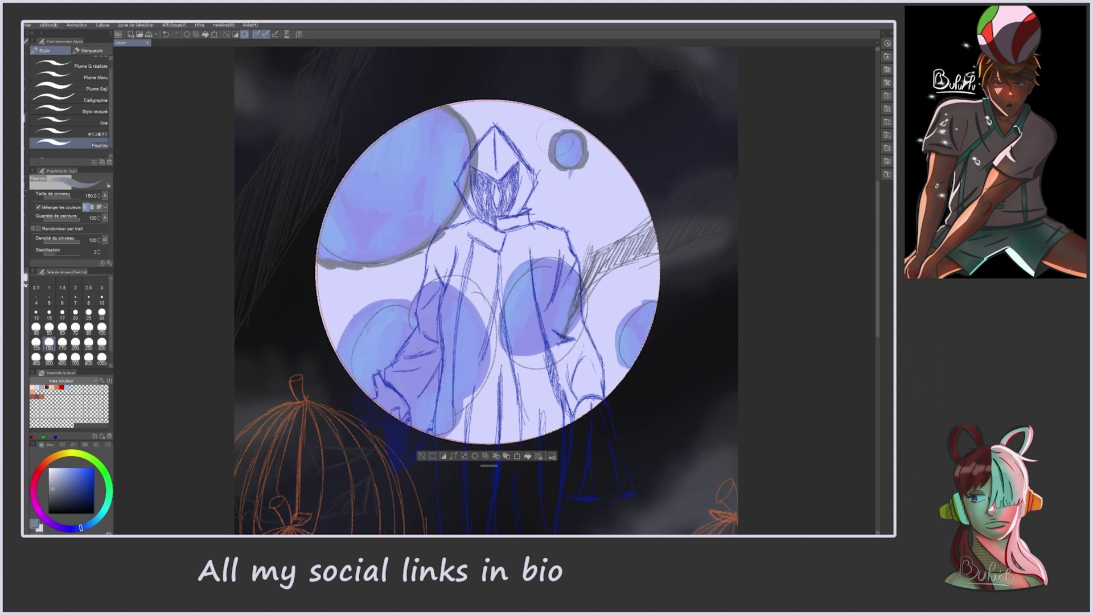
key("ctrl+z")
key("ctrl+z")
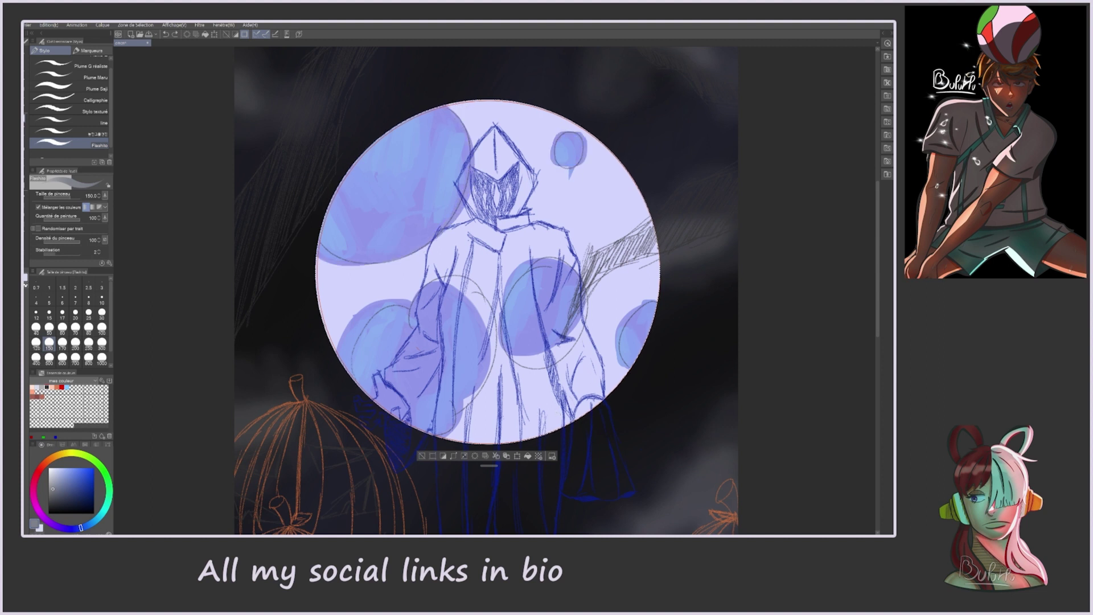
Step: Outline all the moon's craters with soft grey rims
mouse_move(464, 149)
left_mouse_down()
mouse_move(422, 247)
mouse_move(321, 272)
left_mouse_up()
mouse_move(342, 327)
left_mouse_down()
mouse_move(450, 285)
mouse_move(455, 436)
left_mouse_up()
left_click_drag(626, 308, 618, 364)
left_click_drag(586, 137, 555, 165)
left_click_drag(501, 268, 592, 353)
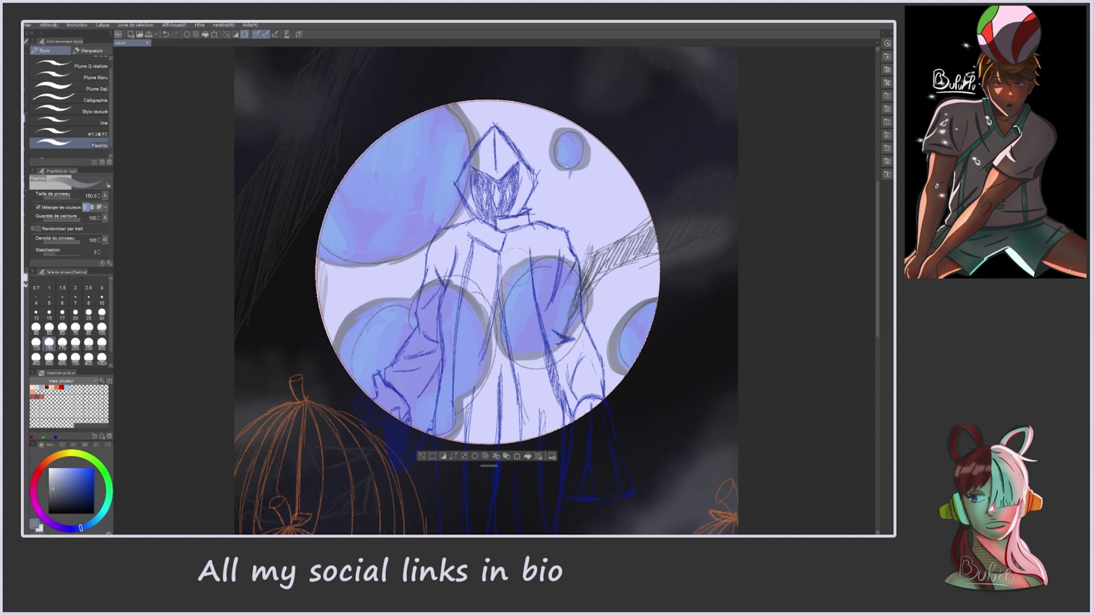
Step: Paint light grey patches near the upper, right and lower-left edges of the moon's surface
left_click(589, 197, "alt")
left_click_drag(646, 242, 643, 225)
left_click_drag(538, 122, 529, 100)
left_click_drag(336, 301, 333, 336)
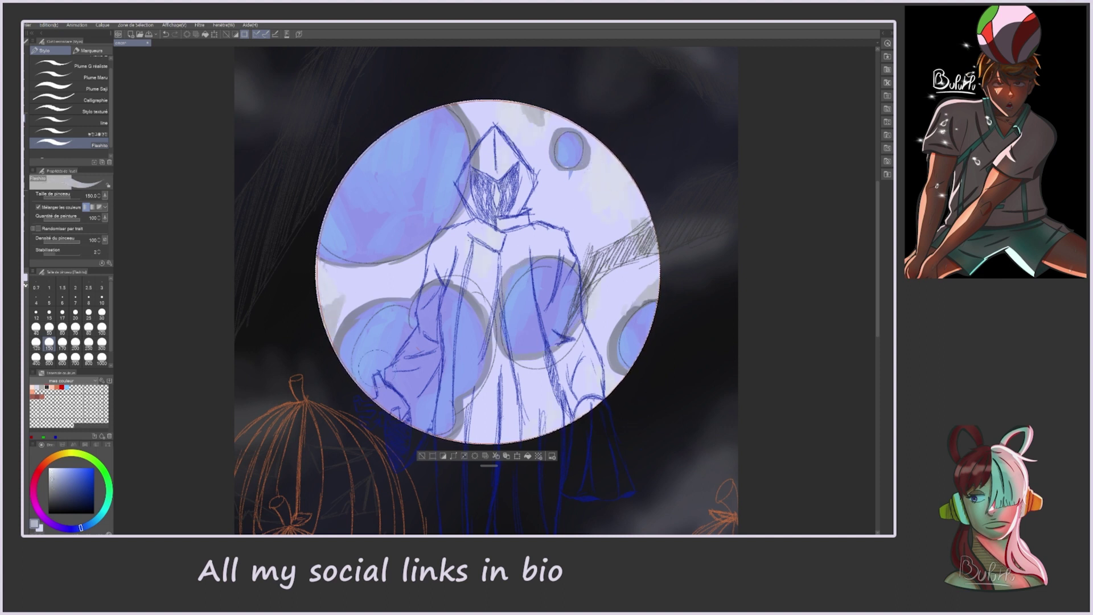
Step: Clear the moon selection and shift the moon's colours to cream with pink craters using a colour adjustment
left_click(422, 455)
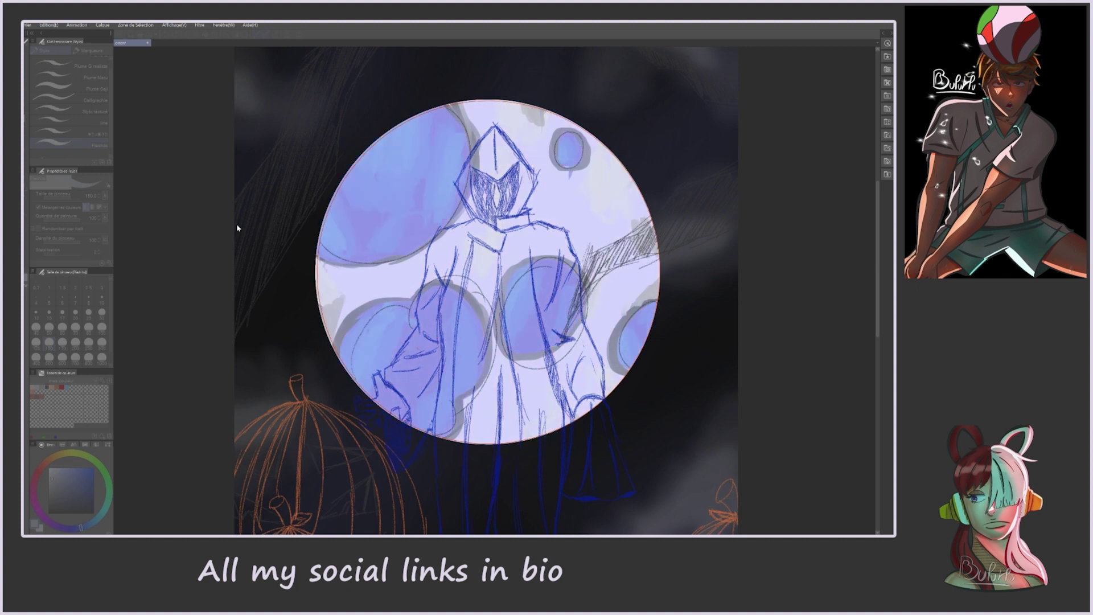
key("Return")
scroll(558, 390, "up", 2)
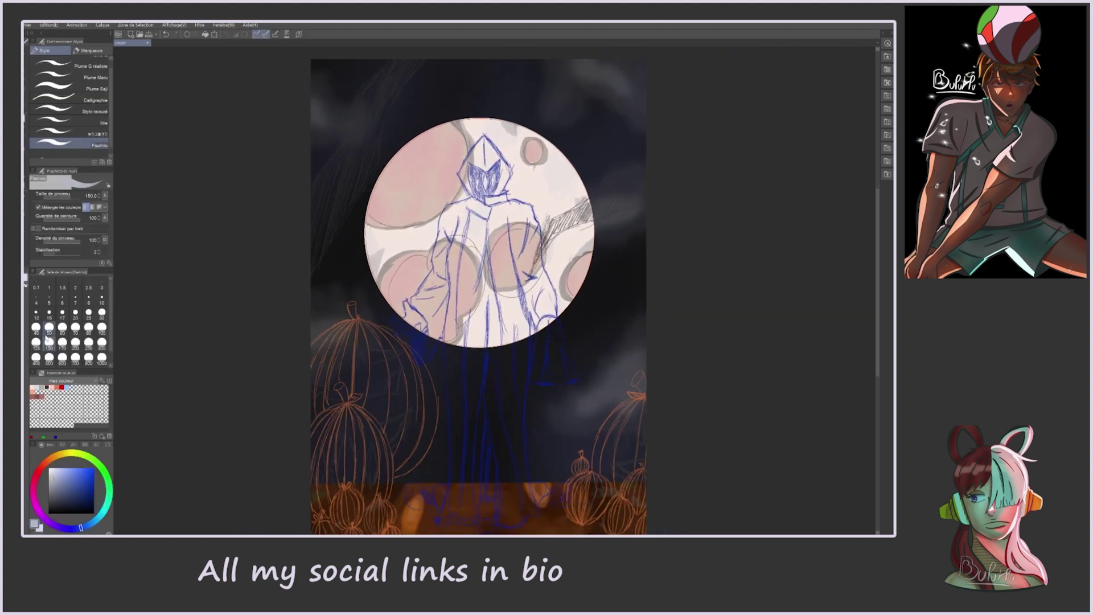
Step: Airbrush a pale lavender glow over and around the moon with the soft airbrush at size 500
key("b")
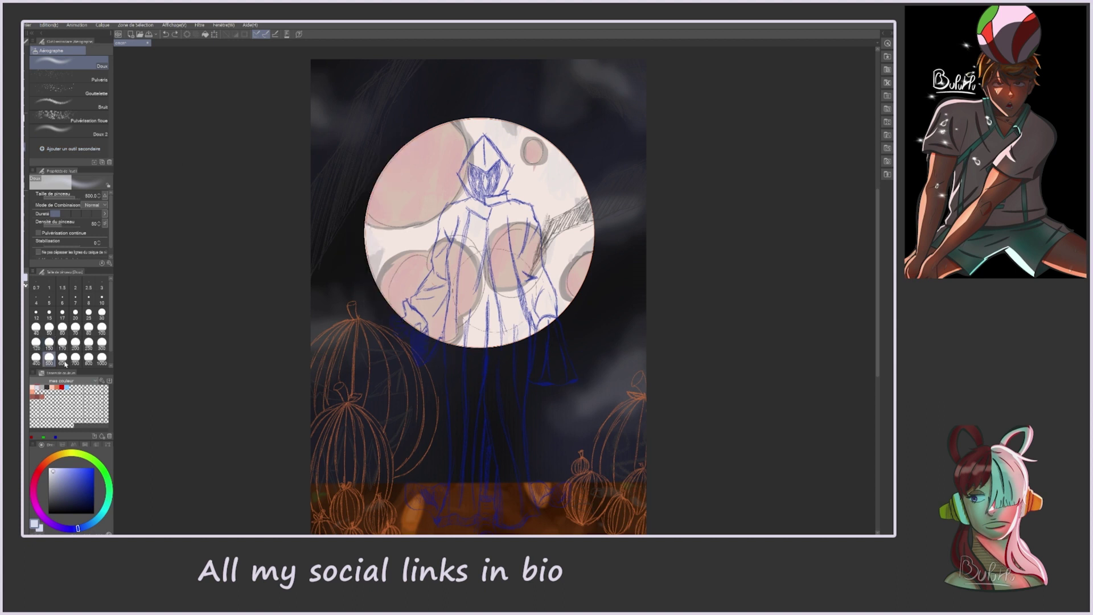
left_click_drag(398, 171, 558, 296)
mouse_move(558, 171)
left_mouse_down()
mouse_move(398, 296)
mouse_move(546, 147)
left_mouse_up()
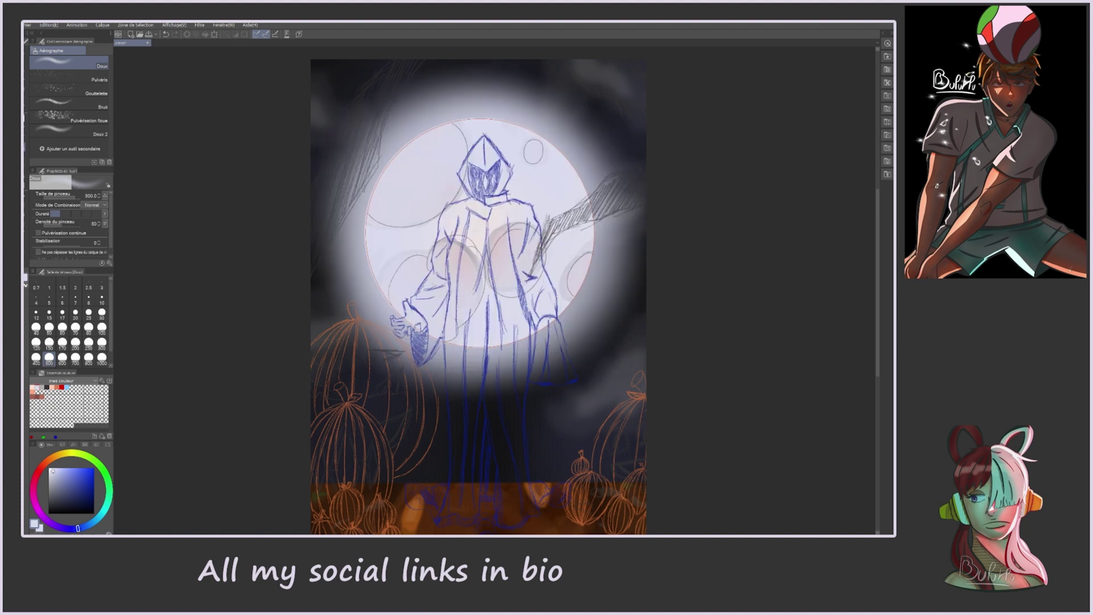
key("ctrl+minus")
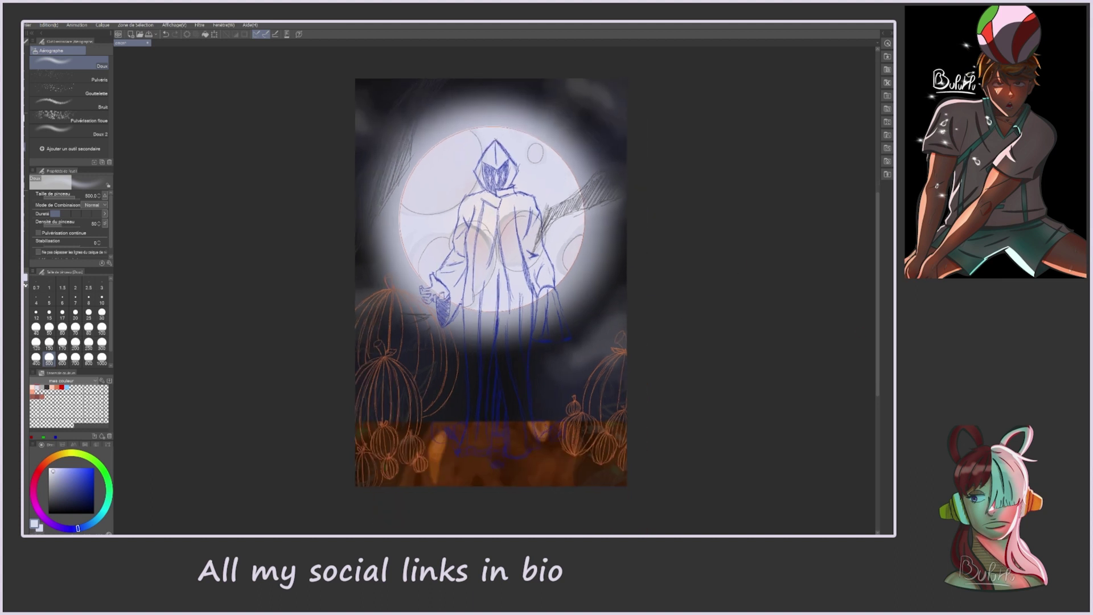
key("g")
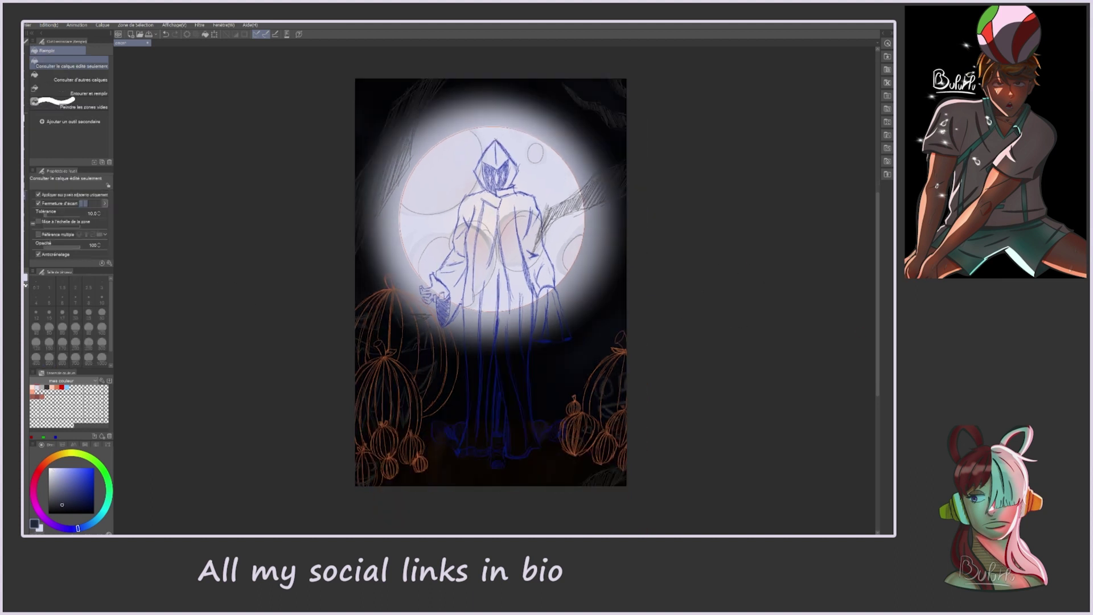
key("ctrl+z")
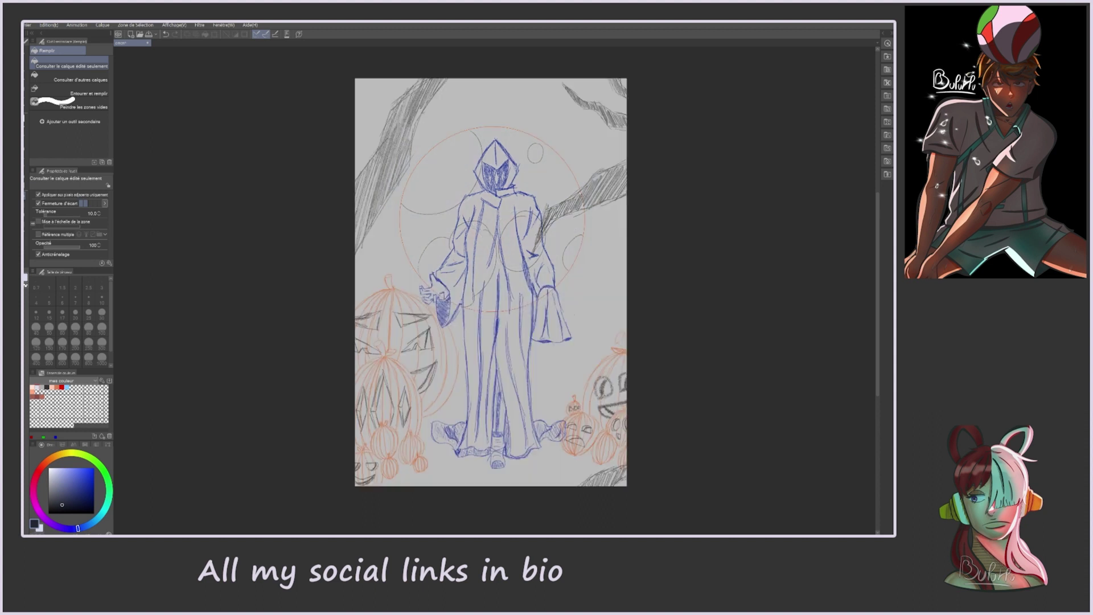
Step: Start the line art by outlining the right-hand tree branch with dark pen strokes at size 120
scroll(375, 273, "up", 5)
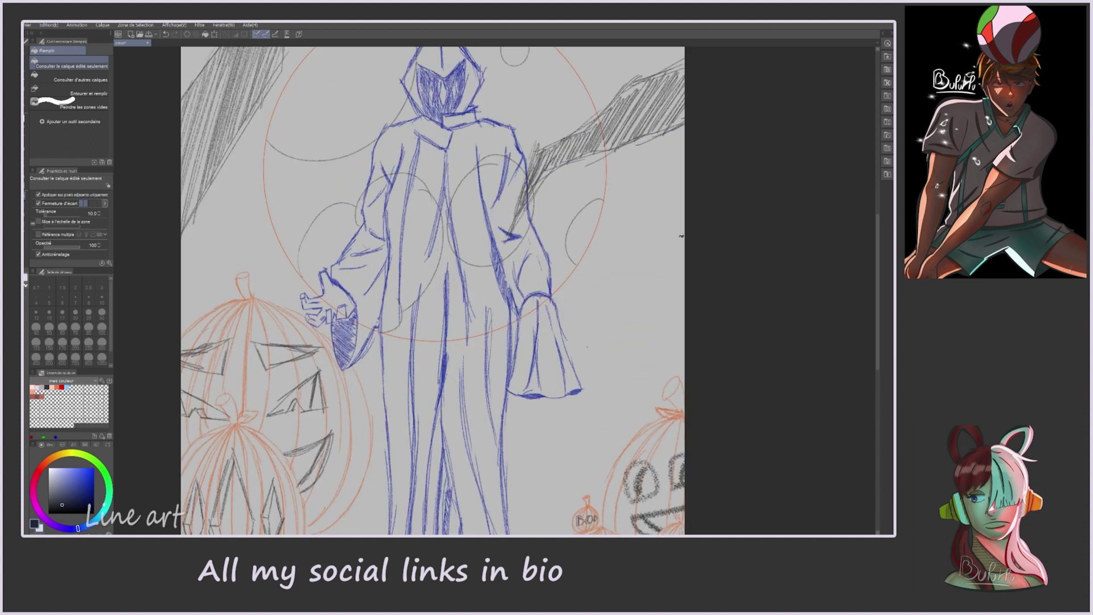
key("p")
left_click(82, 142)
mouse_move(734, 122)
left_mouse_down()
mouse_move(464, 416)
mouse_move(529, 295)
mouse_move(755, 223)
left_mouse_up()
scroll(754, 223, "up", 5)
scroll(754, 223, "right", 2)
left_click_drag(603, 228, 637, 284)
left_click_drag(463, 242, 626, 341)
scroll(563, 324, "down", 3)
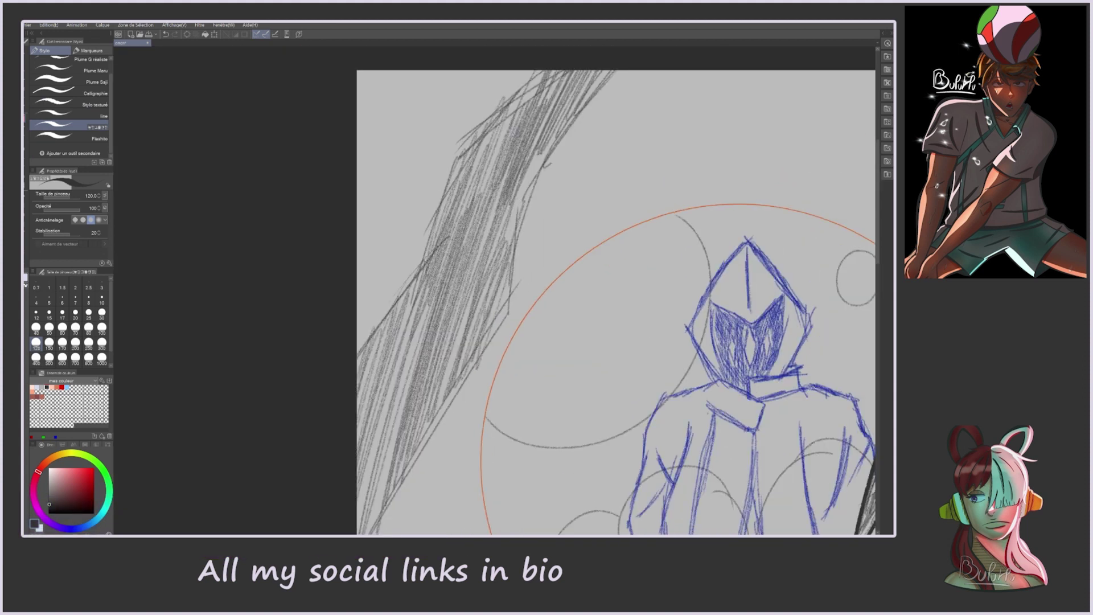
Step: Outline the left-hand and lower-right tree branches with dark pen strokes at size 120
scroll(512, 284, "down", 2)
left_click_drag(575, 145, 404, 472)
mouse_move(512, 148)
left_mouse_down()
mouse_move(389, 344)
mouse_move(404, 330)
left_mouse_up()
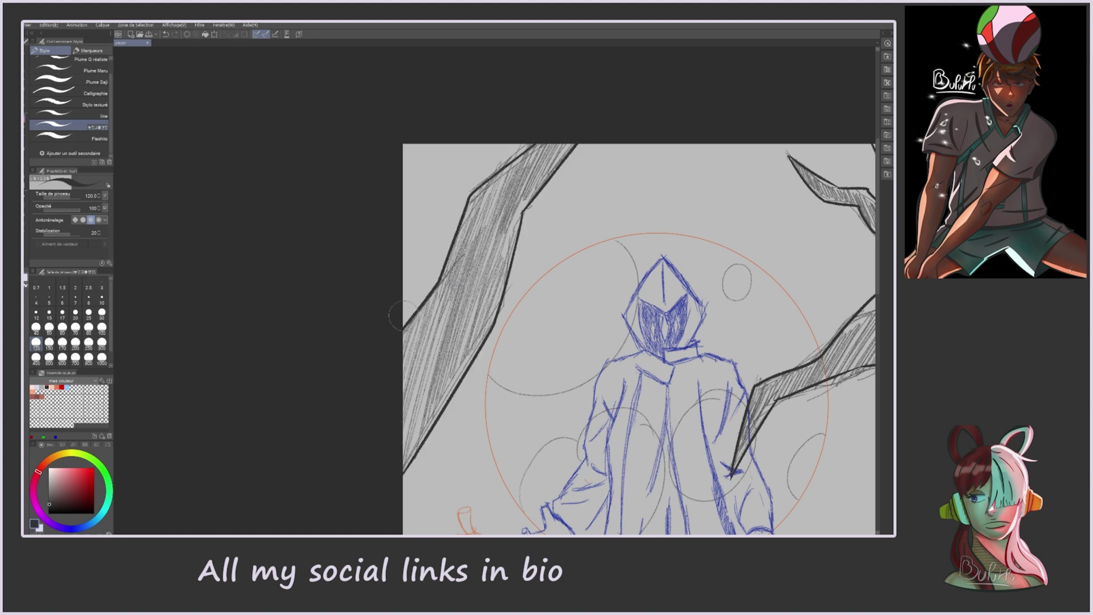
scroll(512, 341, "down", 3)
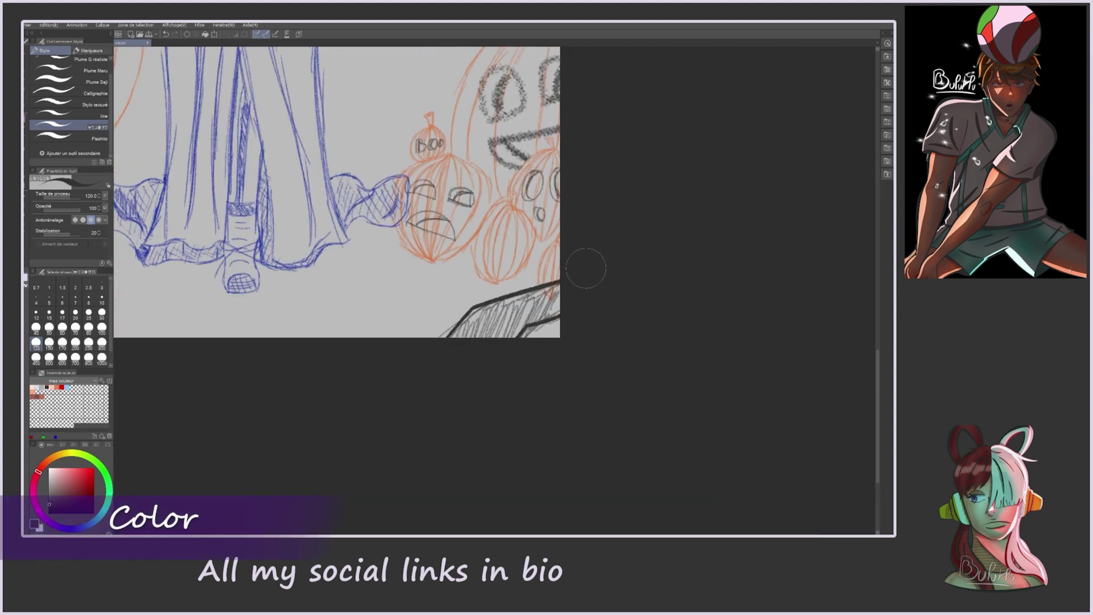
scroll(598, 288, "down", 3)
Step: Select the tree branches, fill them dark grey and paint brown tones over them at brush size 500
scroll(764, 183, "up", 1)
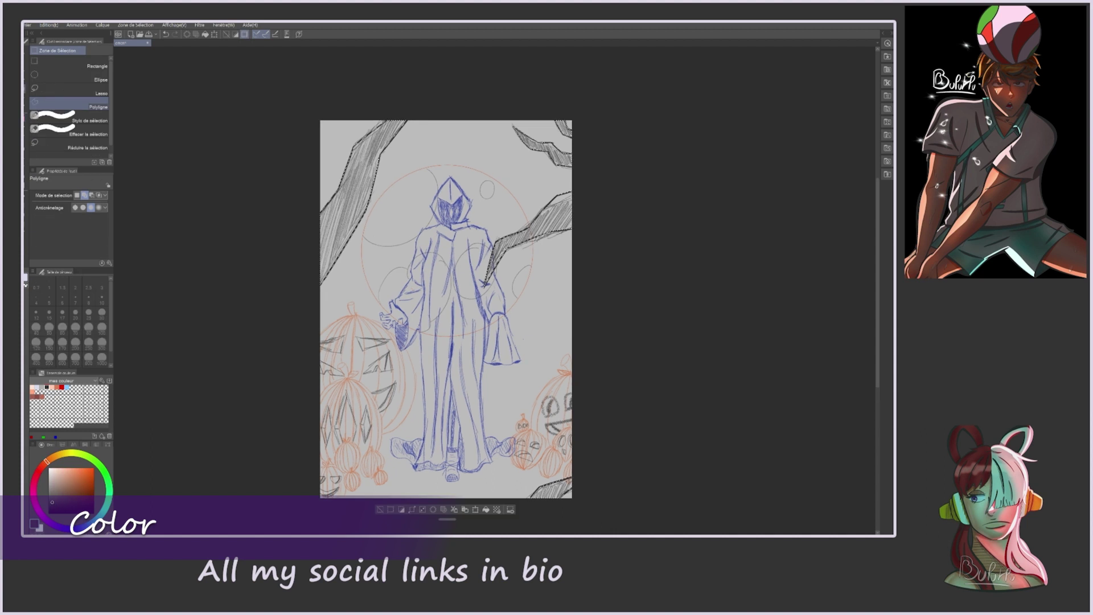
scroll(464, 301, "up", 3)
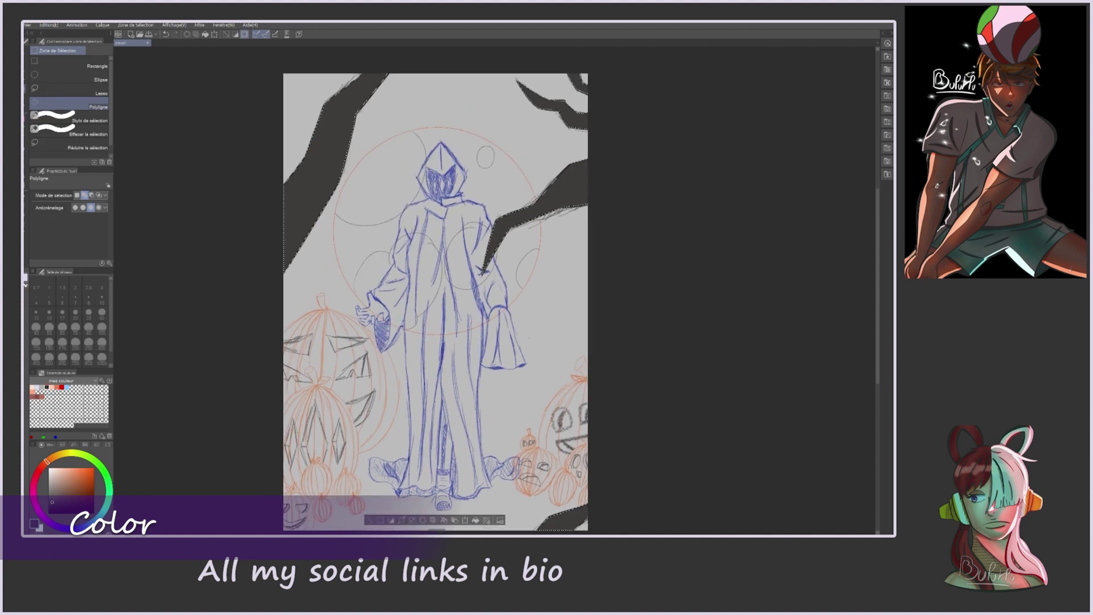
scroll(23, 121, "up", 1)
left_click(68, 151)
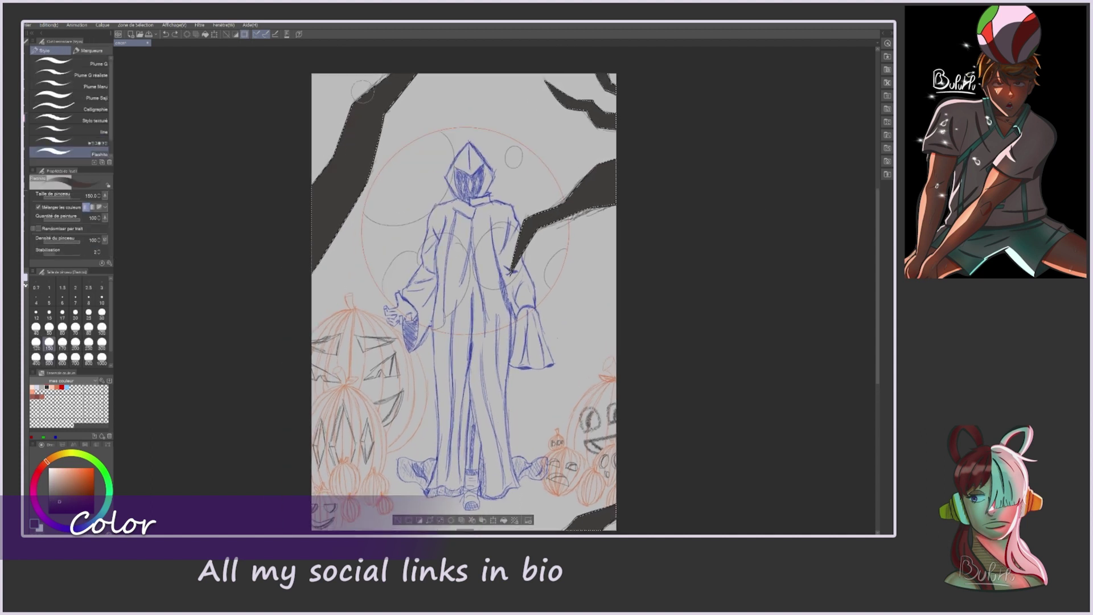
left_click(48, 357)
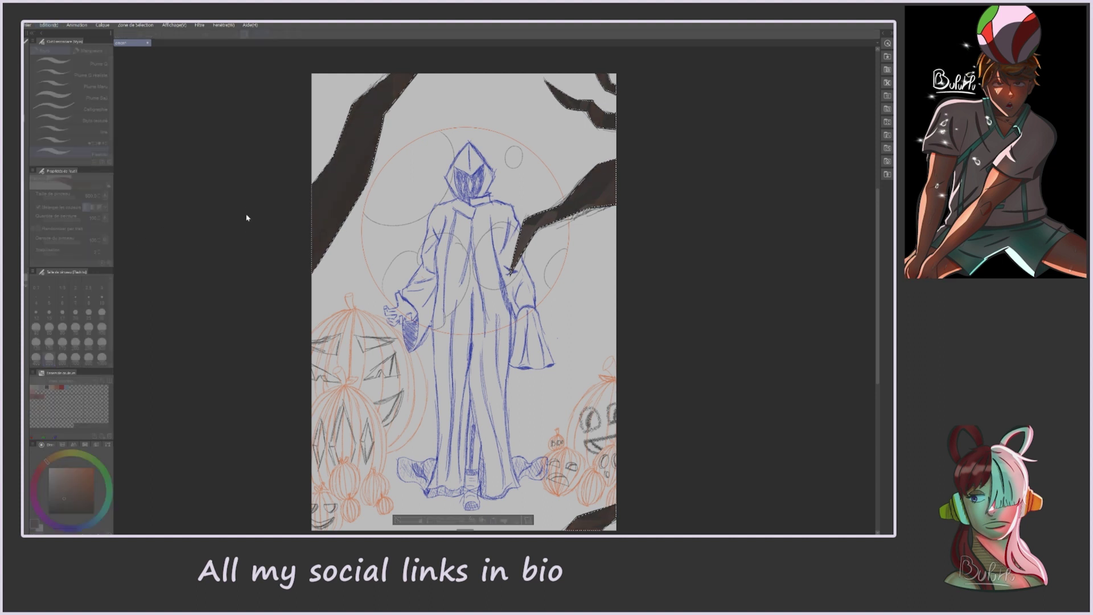
scroll(564, 250, "down", 2)
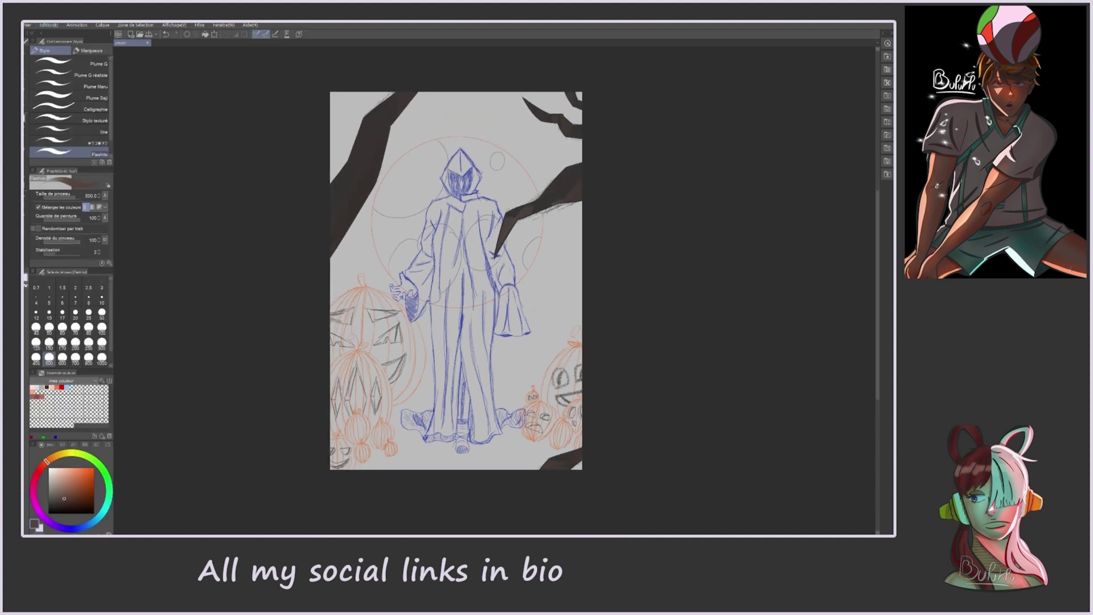
key("Delete")
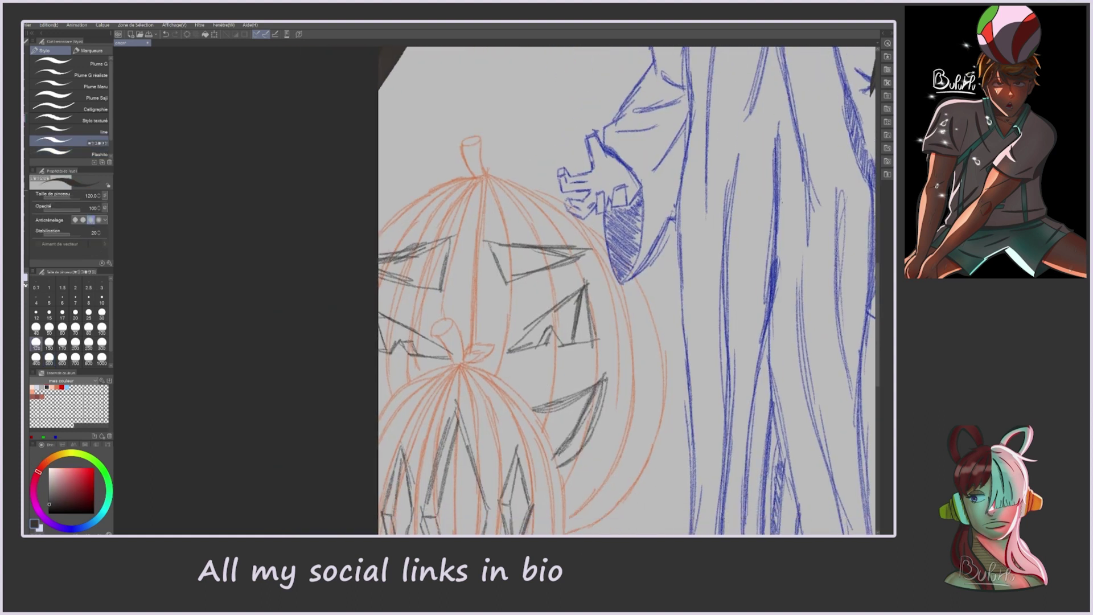
Step: Draw the curved outline and ribs of the largest left-hand pumpkin with the dark pen at size 120
mouse_move(471, 512)
left_mouse_down()
mouse_move(483, 176)
mouse_move(415, 421)
left_mouse_up()
scroll(451, 183, "up", 1)
left_click_drag(450, 182, 393, 296)
left_click_drag(455, 285, 512, 228)
left_click_drag(526, 402, 519, 175)
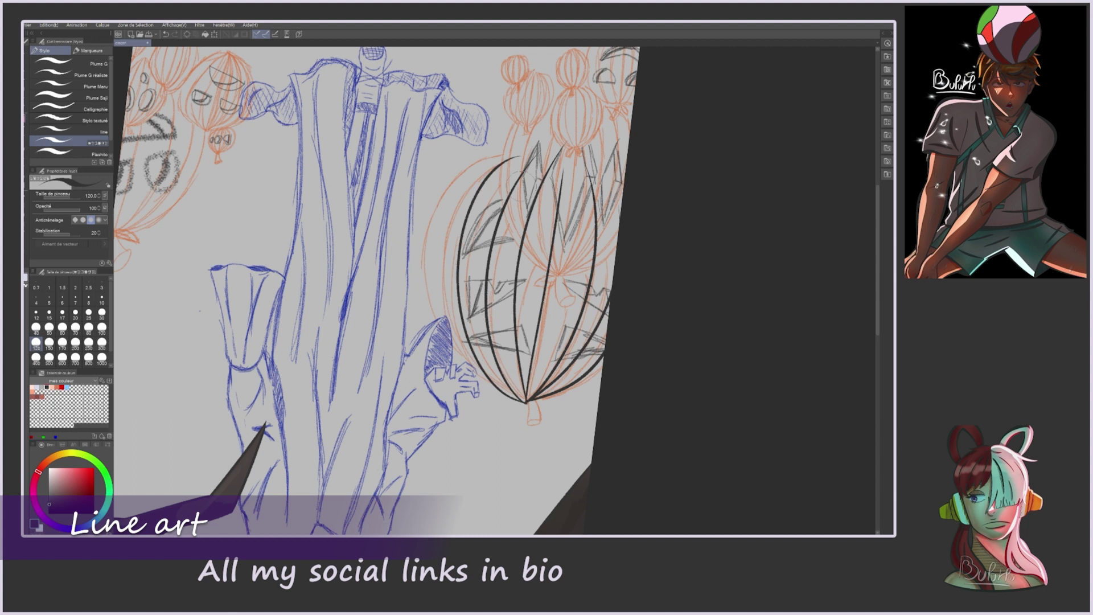
Step: Ink the outlines, ribs and stems of the two smallest pumpkins in the lower-left cluster
scroll(512, 256, "up", 2)
mouse_move(540, 393)
left_mouse_down()
mouse_move(547, 421)
mouse_move(587, 465)
left_mouse_up()
key("ctrl+^")
left_click_drag(592, 420, 598, 464)
mouse_move(500, 426)
left_mouse_down()
mouse_move(494, 483)
mouse_move(506, 482)
left_mouse_up()
left_click_drag(502, 428, 512, 479)
left_click_drag(510, 387, 49, 449)
Step: Ink the ribs and looped stem of the large pumpkin at the canvas's right edge
mouse_move(695, 183)
left_mouse_down()
mouse_move(666, 421)
mouse_move(626, 410)
left_mouse_up()
mouse_move(695, 182)
left_mouse_down()
mouse_move(574, 410)
mouse_move(626, 443)
left_mouse_up()
left_click_drag(695, 196, 689, 410)
left_click_drag(670, 167, 699, 142)
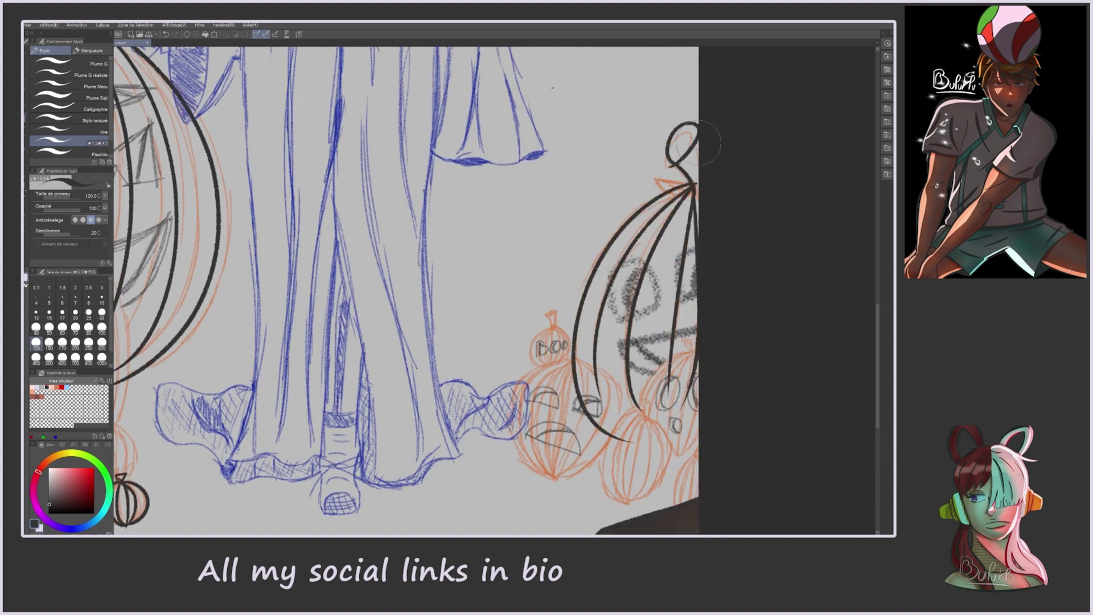
Step: Ink the small pumpkin in the lower-right corner and the tiny one topping the right-hand cluster
left_click_drag(698, 453, 675, 504)
left_click_drag(695, 455, 669, 505)
left_click_drag(552, 327, 549, 359)
left_click_drag(547, 329, 538, 362)
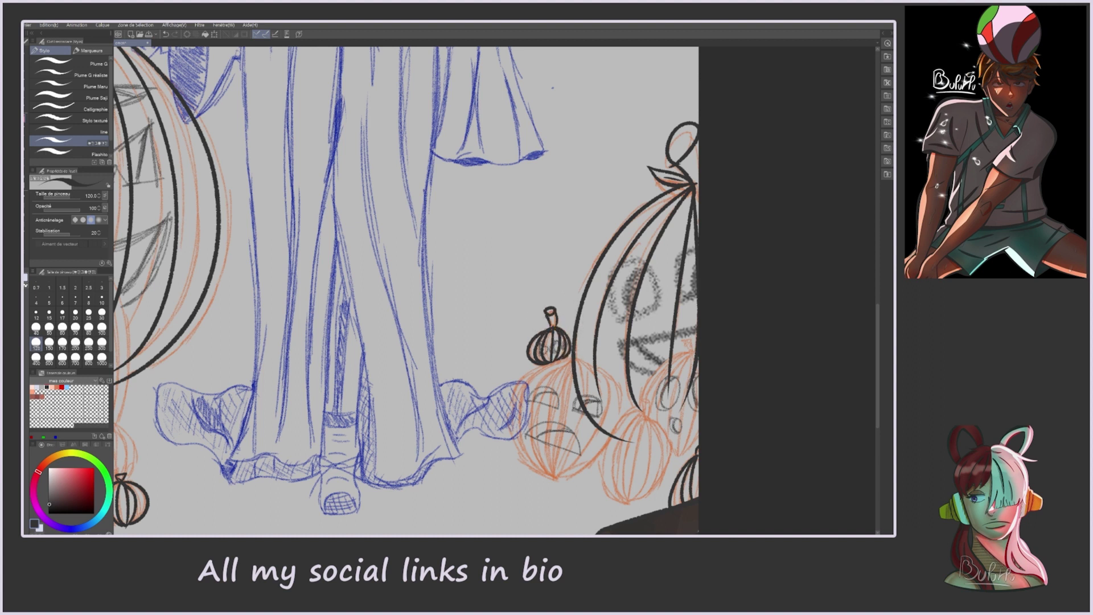
Step: Ink the outlines and ribs of the medium-sized pumpkins in the right-hand cluster
mouse_move(687, 350)
left_mouse_down()
mouse_move(679, 455)
mouse_move(637, 409)
left_mouse_up()
left_click_drag(692, 356, 683, 452)
mouse_move(575, 358)
left_mouse_down()
mouse_move(532, 472)
mouse_move(515, 458)
left_mouse_up()
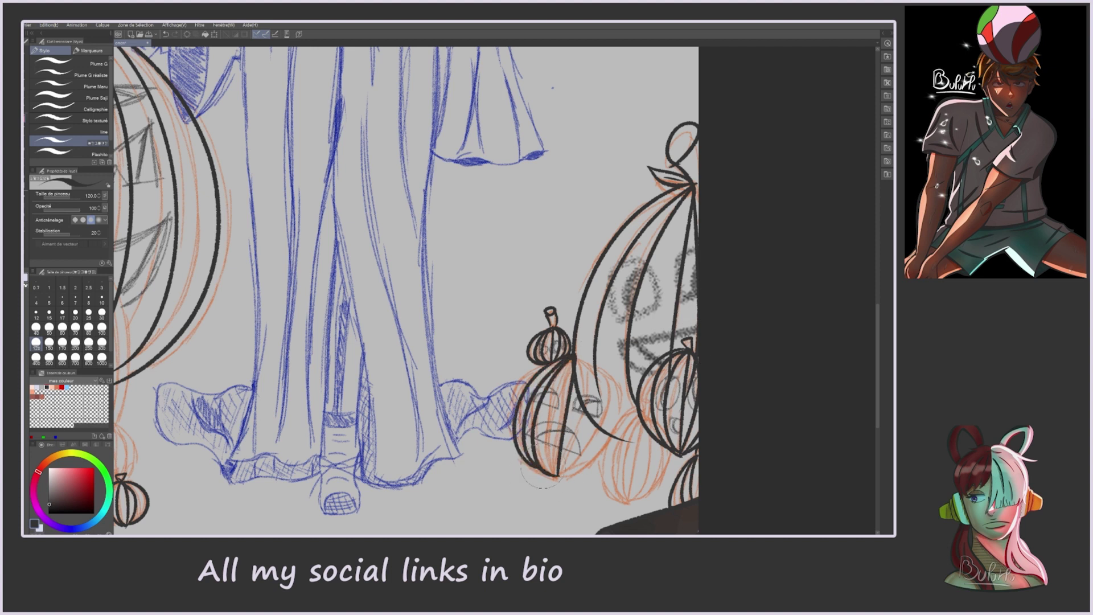
key("ctrl+shift+r")
left_click_drag(433, 108, 405, 225)
left_click_drag(419, 222, 428, 100)
key("ctrl+shift+r")
scroll(569, 285, "down", 3)
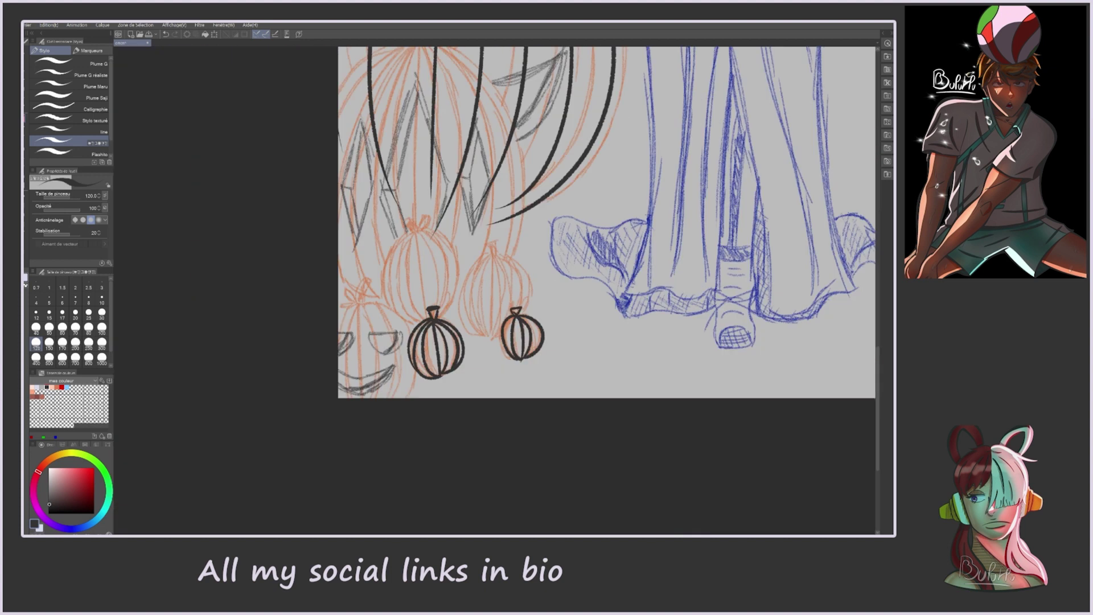
Step: Ink the tall front pumpkin on the left with its ribs, curled stem and leaf
scroll(526, 231, "up", 4)
left_click_drag(522, 475, 524, 219)
mouse_move(495, 484)
left_mouse_down()
mouse_move(525, 230)
mouse_move(504, 482)
left_mouse_up()
mouse_move(525, 221)
left_mouse_down()
mouse_move(549, 481)
mouse_move(603, 481)
left_mouse_up()
left_click_drag(526, 191, 512, 171)
left_click_drag(523, 219, 530, 180)
left_click_drag(533, 213, 559, 199)
Step: Erase the large left-hand pumpkin's lines where they overlap the pumpkin in front of it
scroll(658, 290, "down", 3)
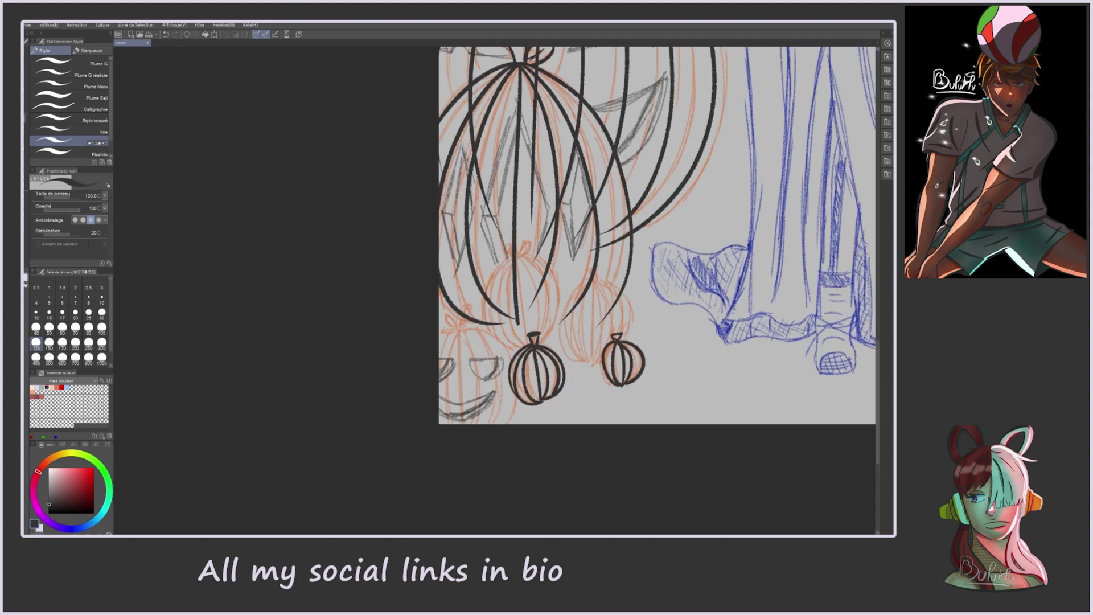
key("e")
scroll(626, 290, "up", 3)
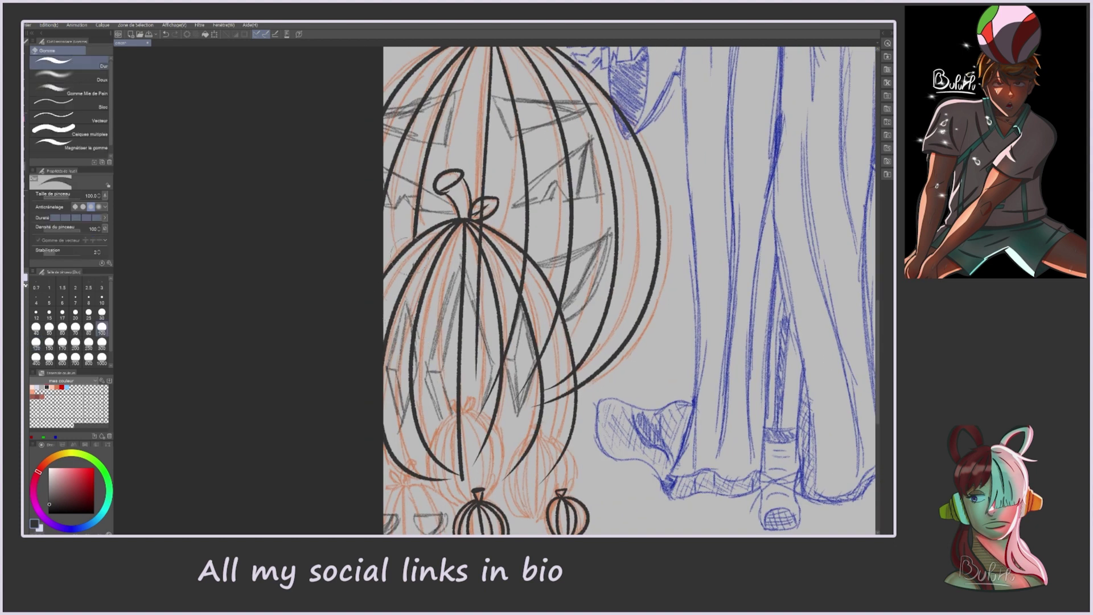
left_click_drag(480, 331, 482, 200)
left_click_drag(524, 259, 525, 271)
left_click_drag(553, 306, 553, 347)
left_click_drag(488, 366, 525, 403)
left_click_drag(522, 266, 512, 362)
left_click_drag(535, 399, 569, 393)
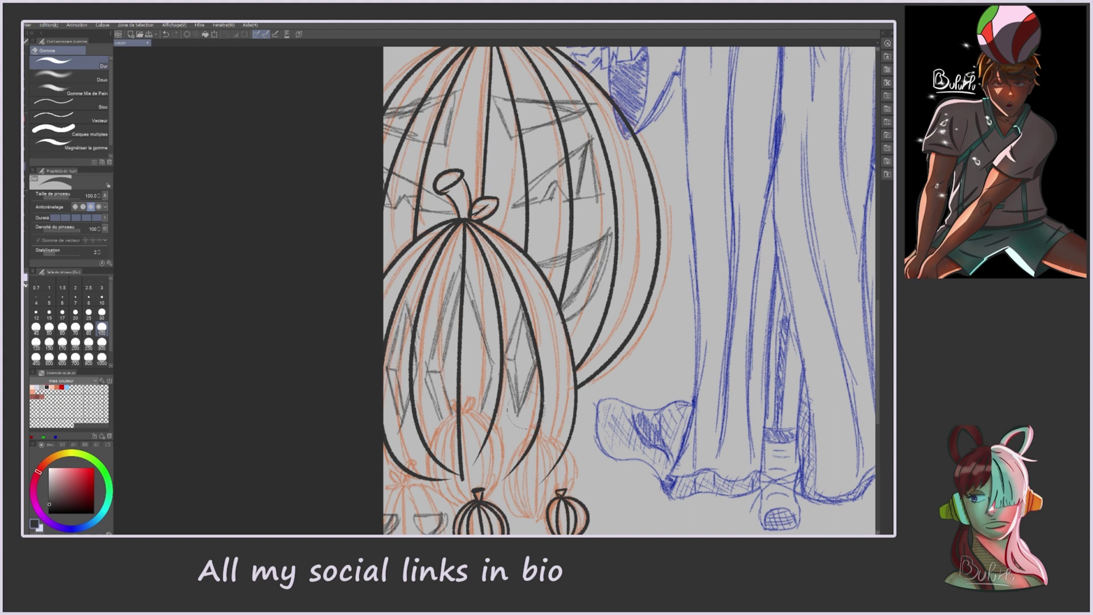
Step: Ink the large left-hand pumpkin's carved brows, eyes and crooked mouth with the pen at size 120
scroll(513, 284, "right", 5)
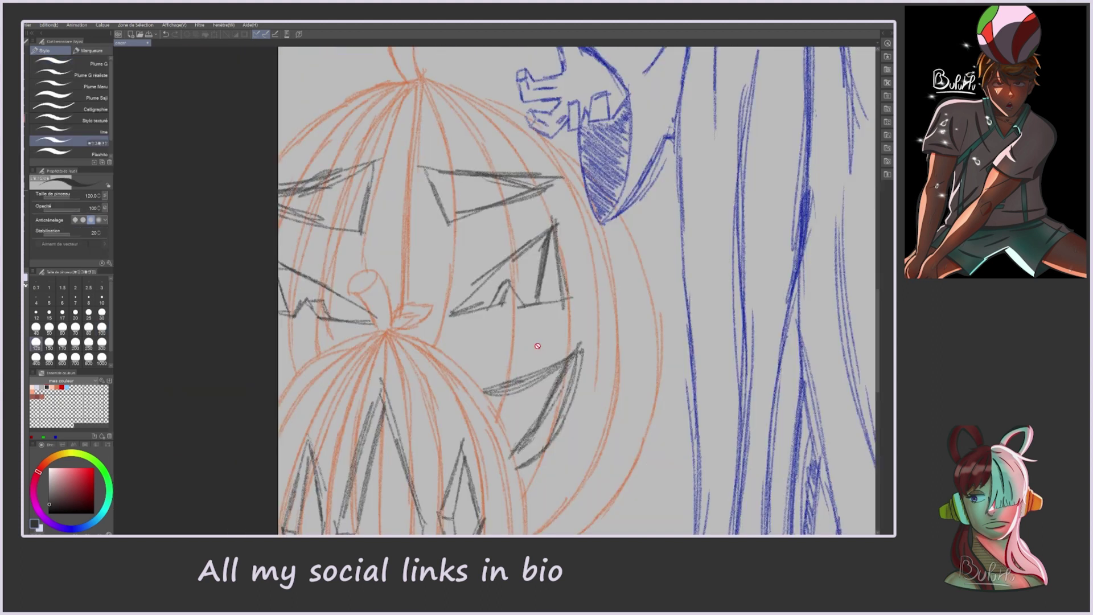
left_click_drag(421, 165, 449, 223)
left_click_drag(375, 162, 367, 235)
left_click_drag(375, 163, 279, 185)
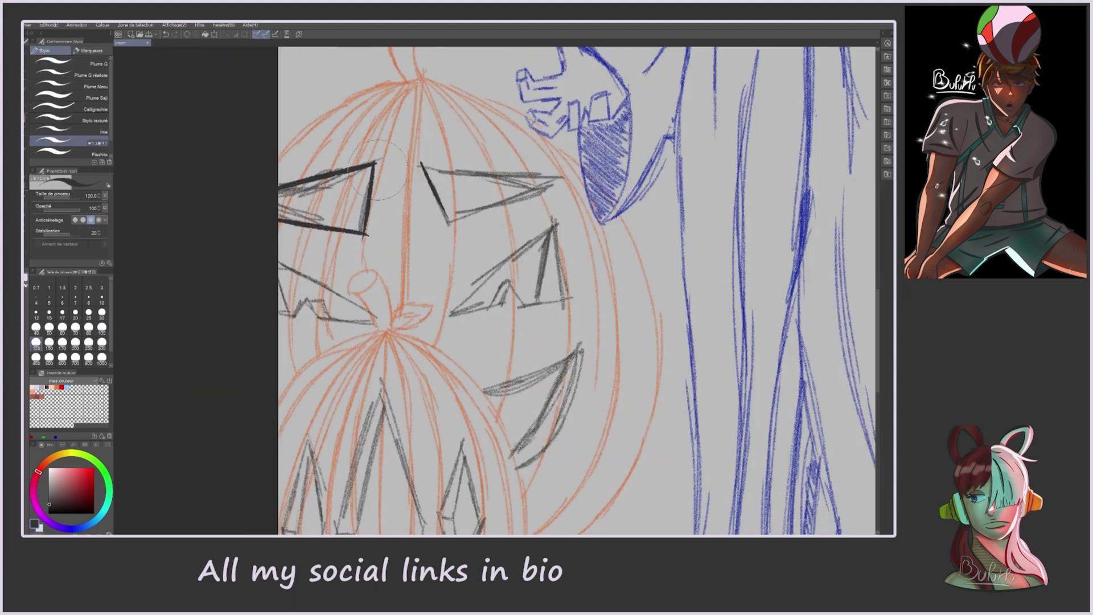
left_click_drag(367, 234, 279, 219)
left_click_drag(422, 165, 556, 174)
mouse_move(558, 226)
left_mouse_down()
mouse_move(469, 321)
mouse_move(515, 303)
left_mouse_up()
left_click_drag(280, 262, 398, 322)
mouse_move(398, 326)
left_mouse_down()
mouse_move(316, 317)
mouse_move(329, 320)
left_mouse_up()
mouse_move(584, 349)
left_mouse_down()
mouse_move(483, 393)
mouse_move(510, 466)
mouse_move(603, 360)
left_mouse_up()
Step: Ink the three diamond-shaped carvings on the front left-hand pumpkin, including their inner thickness lines
scroll(509, 467, "down", 2)
mouse_move(554, 221)
left_mouse_down()
mouse_move(532, 296)
mouse_move(549, 371)
left_mouse_up()
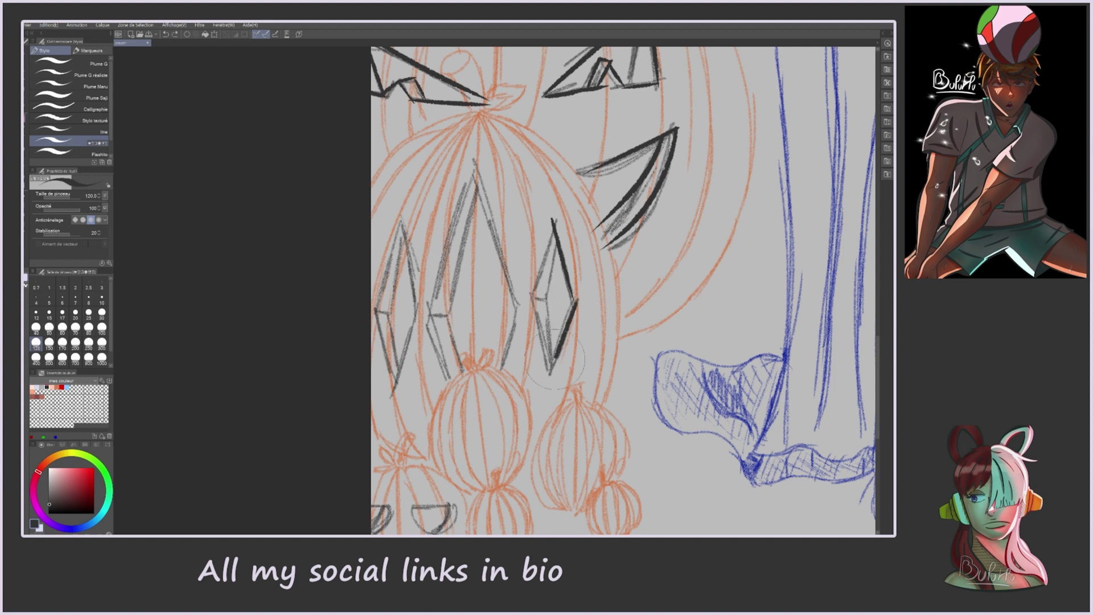
left_click_drag(576, 301, 549, 373)
left_click_drag(472, 166, 522, 310)
left_click_drag(472, 171, 467, 416)
left_click_drag(523, 313, 501, 396)
left_click_drag(481, 191, 467, 421)
left_click_drag(401, 219, 399, 384)
left_click_drag(375, 311, 391, 312)
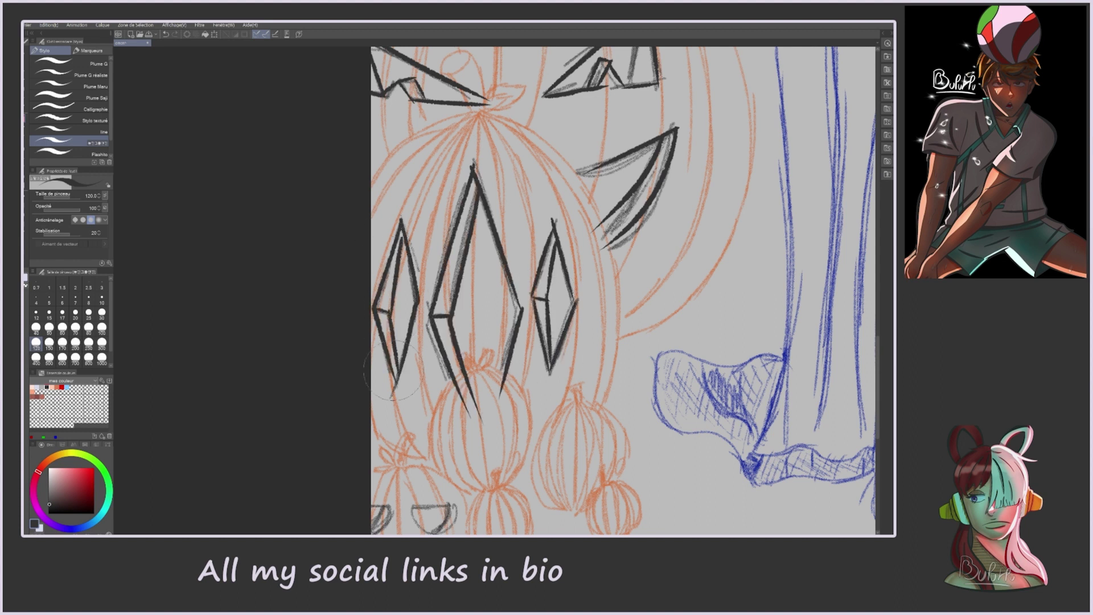
Step: Ink the grinning mouth and half-round eyes of the small pumpkin in the lower-left corner
scroll(382, 427, "down", 2)
left_click_drag(385, 429, 458, 424)
left_click_drag(397, 451, 445, 435)
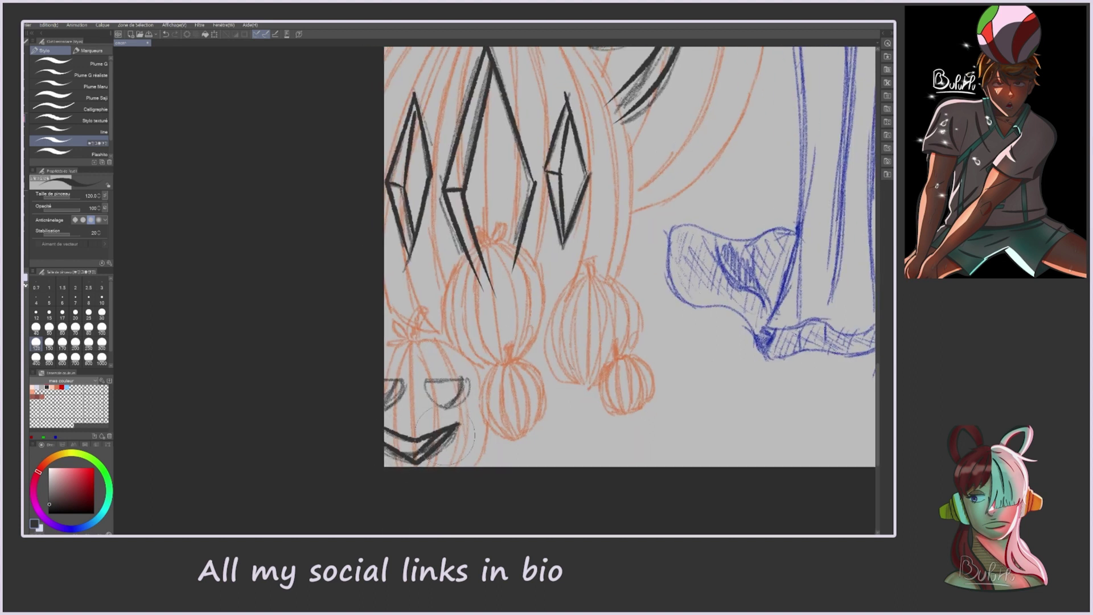
left_click_drag(402, 380, 387, 407)
mouse_move(469, 382)
left_mouse_down()
mouse_move(431, 381)
mouse_move(143, 502)
left_mouse_up()
Step: Ink the round-eyed face and the sad face on the smaller pumpkins of the right-hand cluster
mouse_move(663, 374)
left_mouse_down()
mouse_move(655, 379)
mouse_move(686, 377)
left_mouse_up()
left_click_drag(675, 432, 672, 436)
left_click_drag(472, 398, 518, 412)
mouse_move(470, 453)
left_mouse_down()
mouse_move(545, 477)
mouse_move(541, 460)
left_mouse_up()
left_click_drag(532, 418, 570, 424)
Step: Letter BOO on the tiny right-hand pumpkin using a smaller pen size
key("bracketleft")
key("bracketleft")
left_click_drag(485, 328, 486, 348)
Step: Ink the large right-hand pumpkin's arched eyes and open mouth with the pen at size 150
key("bracketright")
key("bracketright")
key("bracketright")
mouse_move(590, 293)
left_mouse_down()
mouse_move(649, 282)
mouse_move(620, 239)
left_mouse_up()
left_click_drag(694, 210, 677, 273)
left_click_drag(595, 333, 697, 308)
left_click_drag(604, 341, 643, 370)
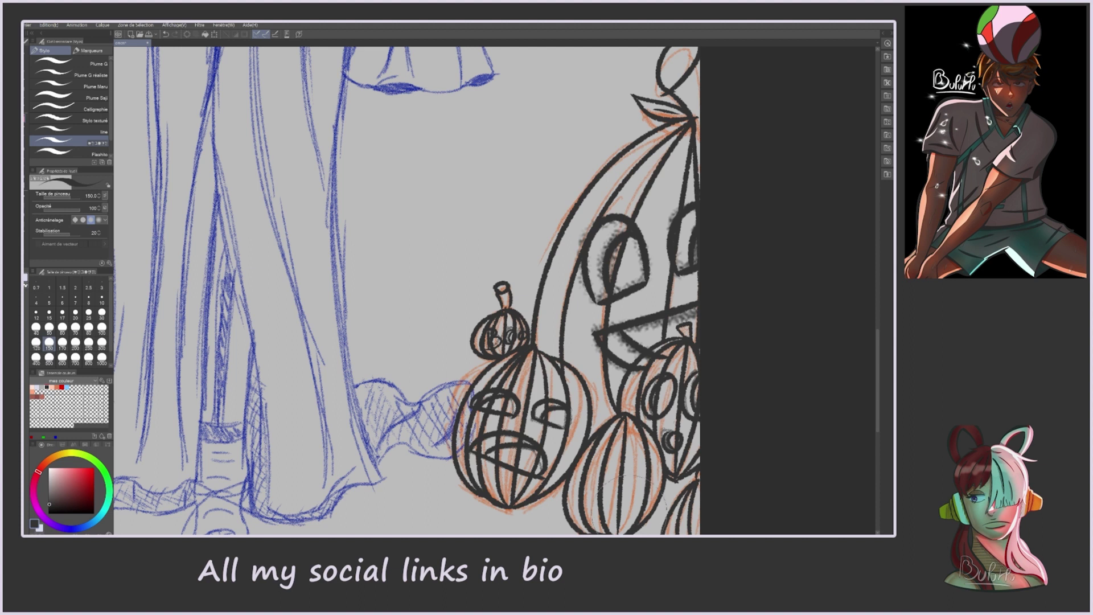
Step: Erase the rib lines running through the carved faces of the left-hand pumpkins
key("e")
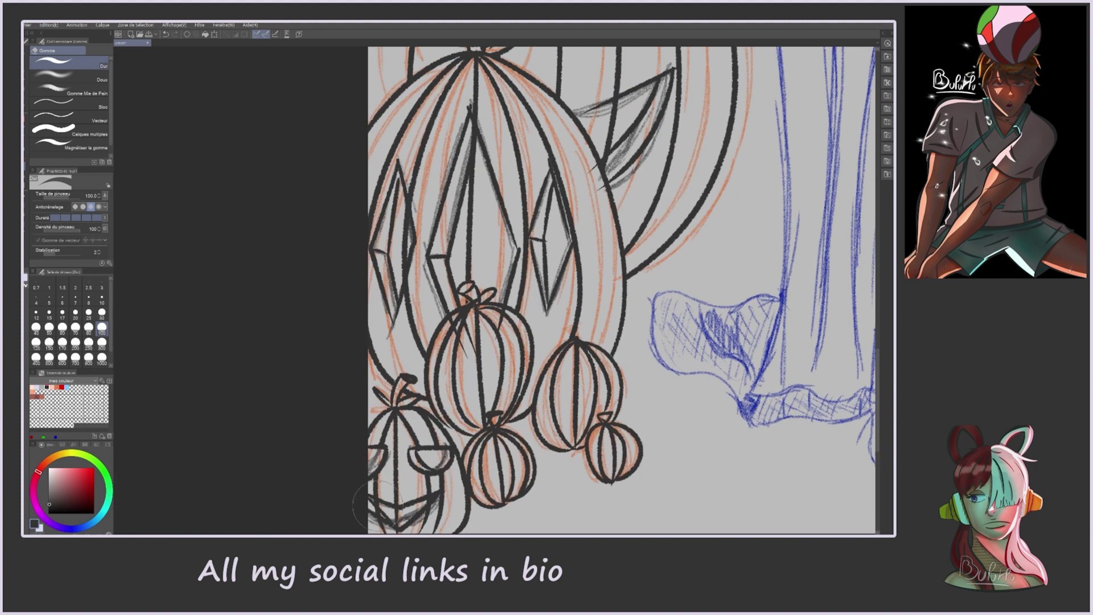
scroll(437, 491, "up", 3)
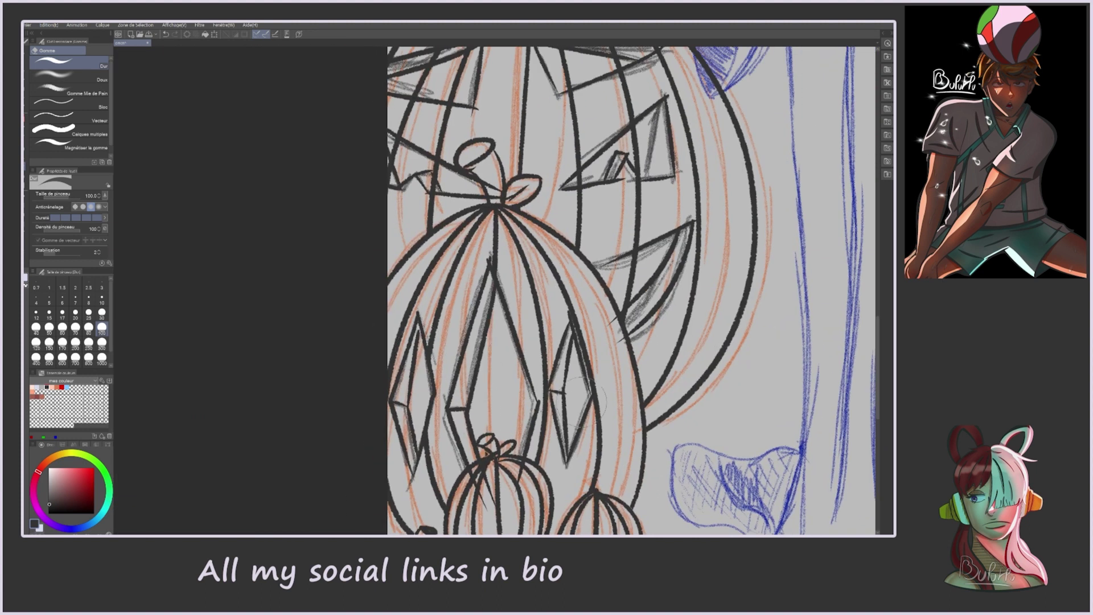
scroll(587, 395, "up", 3)
mouse_move(592, 356)
left_mouse_down()
mouse_move(613, 318)
mouse_move(441, 360)
mouse_move(370, 350)
mouse_move(431, 291)
left_mouse_up()
scroll(621, 290, "down", 6)
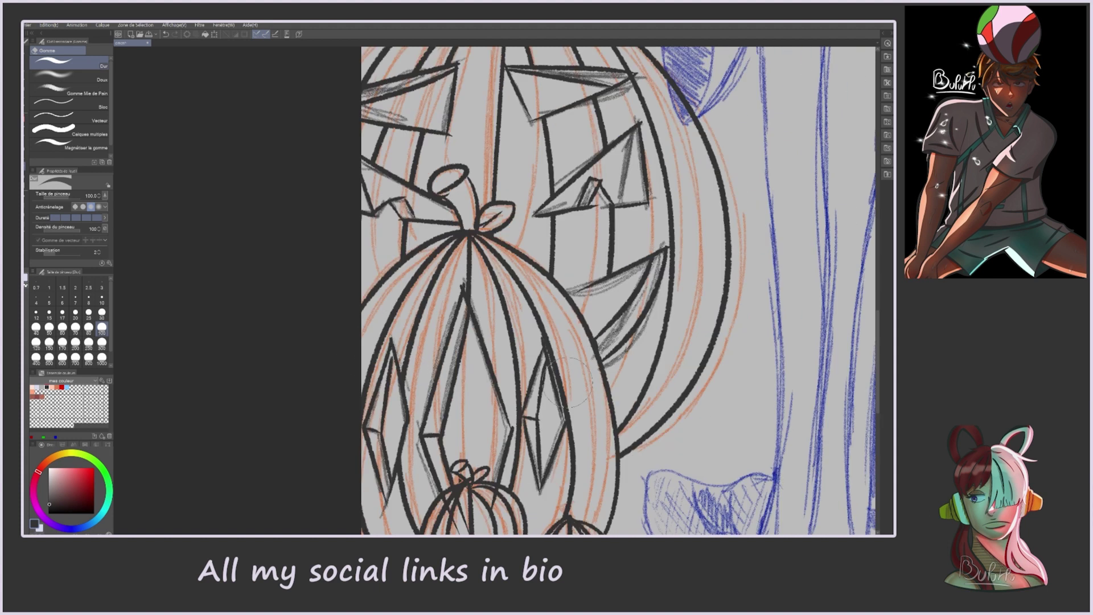
Step: Select around the BOO lettering and erase the rib lines inside the right-hand pumpkins' carvings
scroll(620, 290, "right", 4)
key("h")
scroll(495, 256, "down", 1)
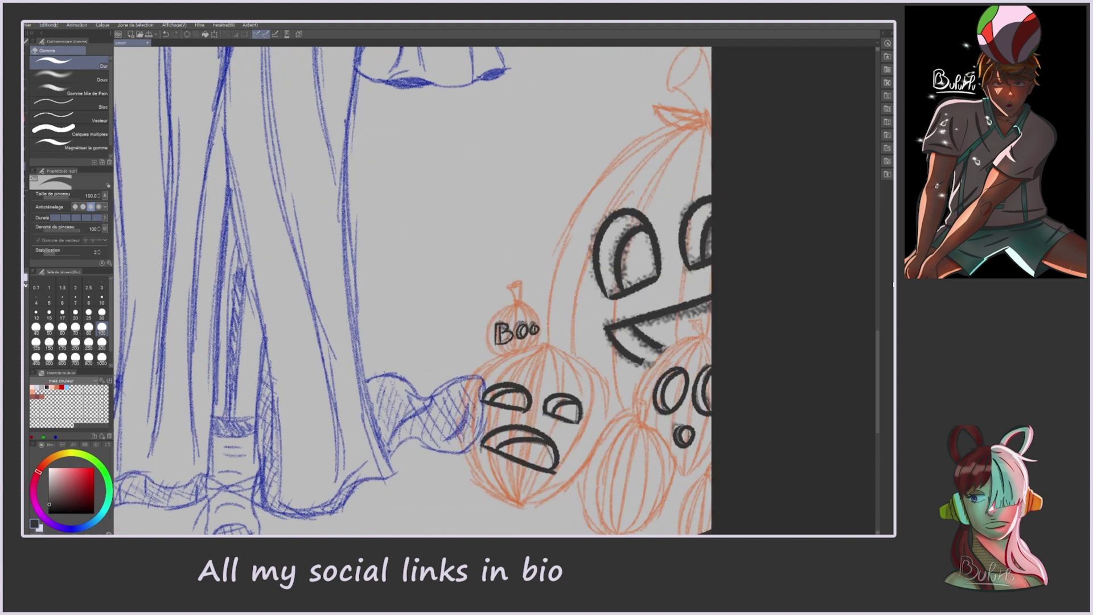
scroll(496, 256, "up", 5)
key("m")
left_click_drag(307, 179, 341, 265)
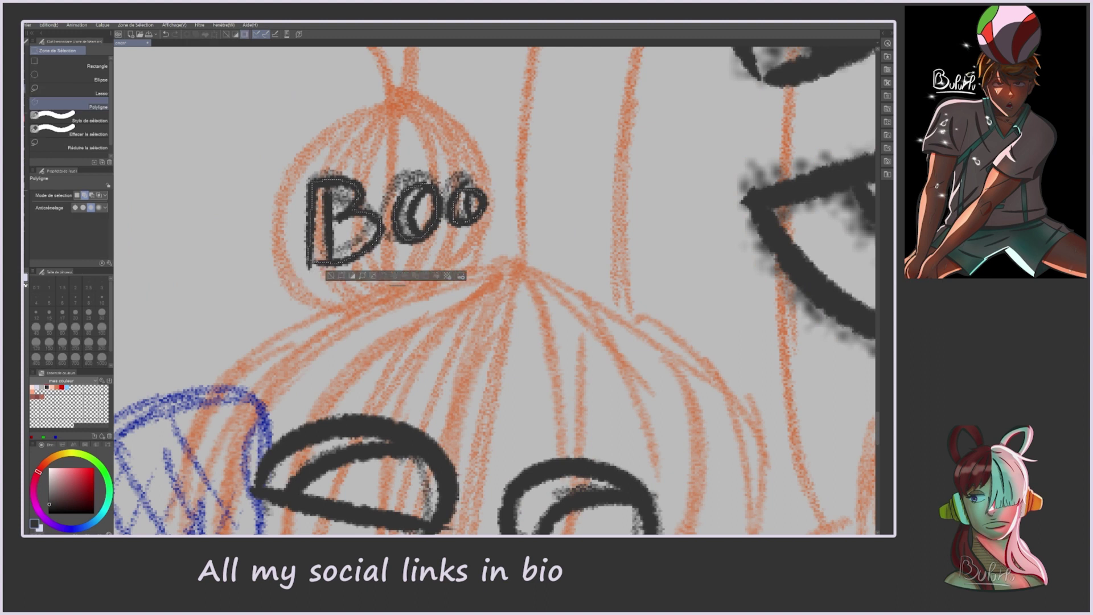
key("e")
scroll(632, 375, "down", 8)
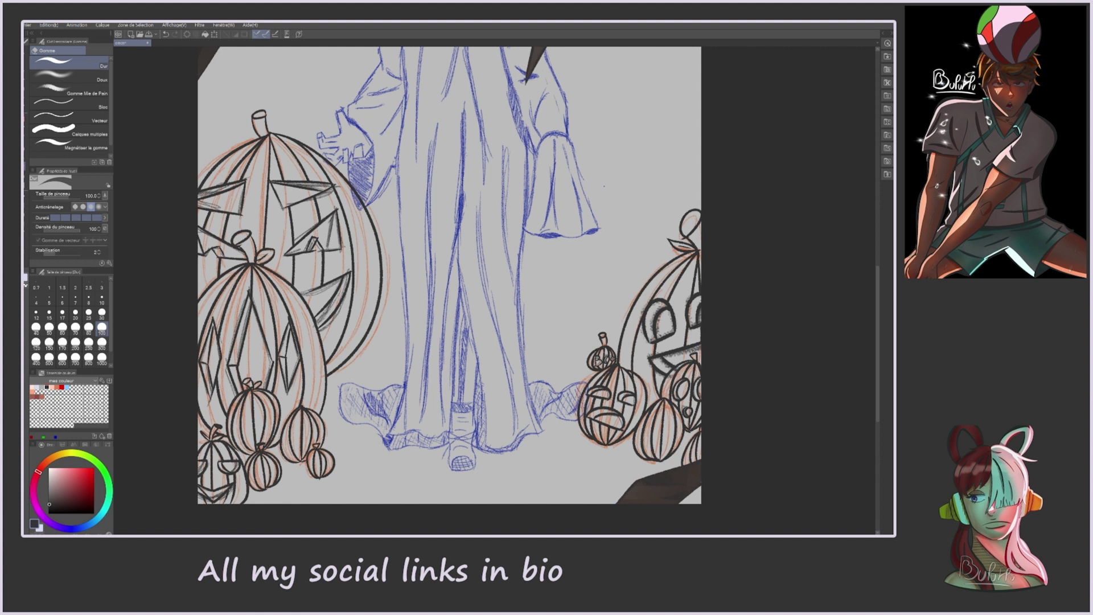
Step: Choose orange as the drawing colour and make a polyline selection around the large left-hand pumpkin
left_click(49, 461)
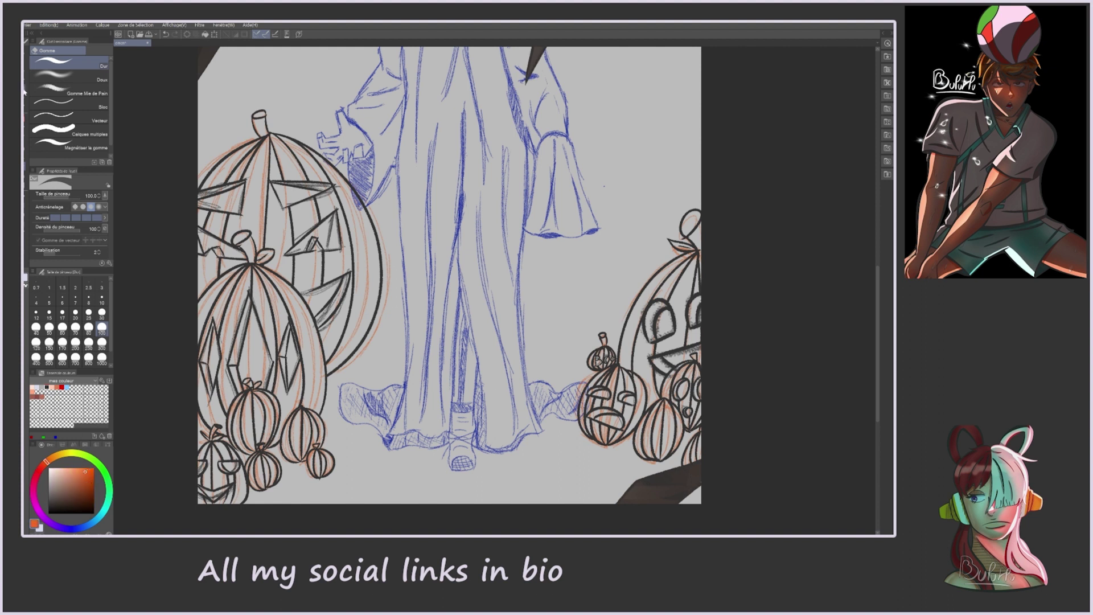
key("m")
key("ctrl+plus")
left_click(441, 134)
left_click(333, 225)
left_click(290, 364)
left_click(680, 467)
left_click(677, 330)
left_click(592, 197)
left_click(441, 134)
Step: Add the remaining pumpkins to the polyline selection and fill all of them with orange
scroll(598, 285, "down", 5)
left_click(367, 145)
left_click(323, 163)
left_click(326, 304)
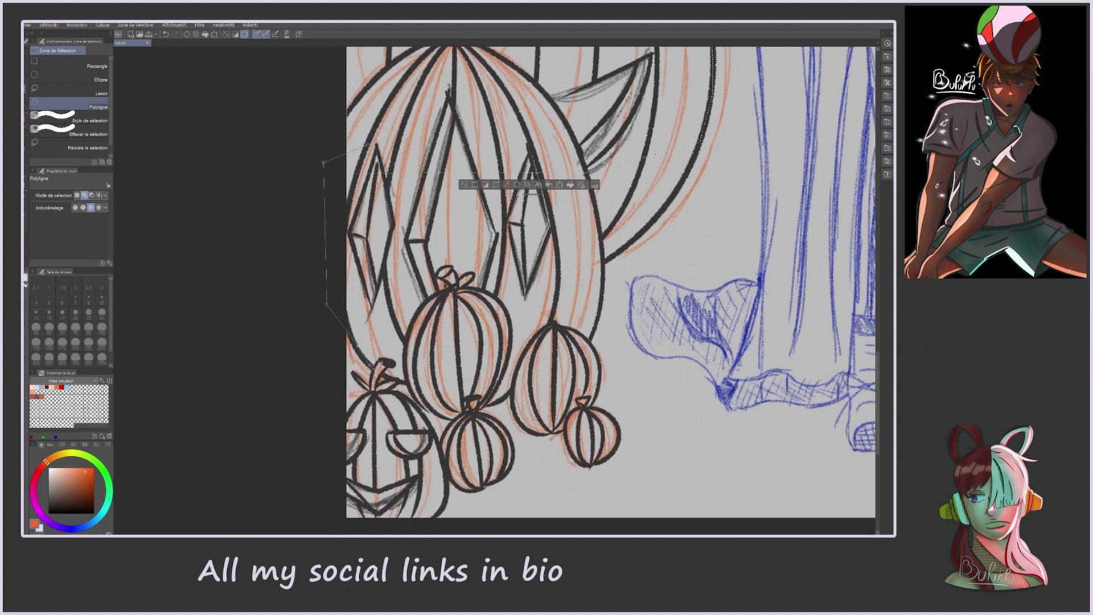
left_click(374, 392)
left_click(346, 419)
left_click(324, 494)
left_click(349, 531)
left_click(414, 529)
key("Return")
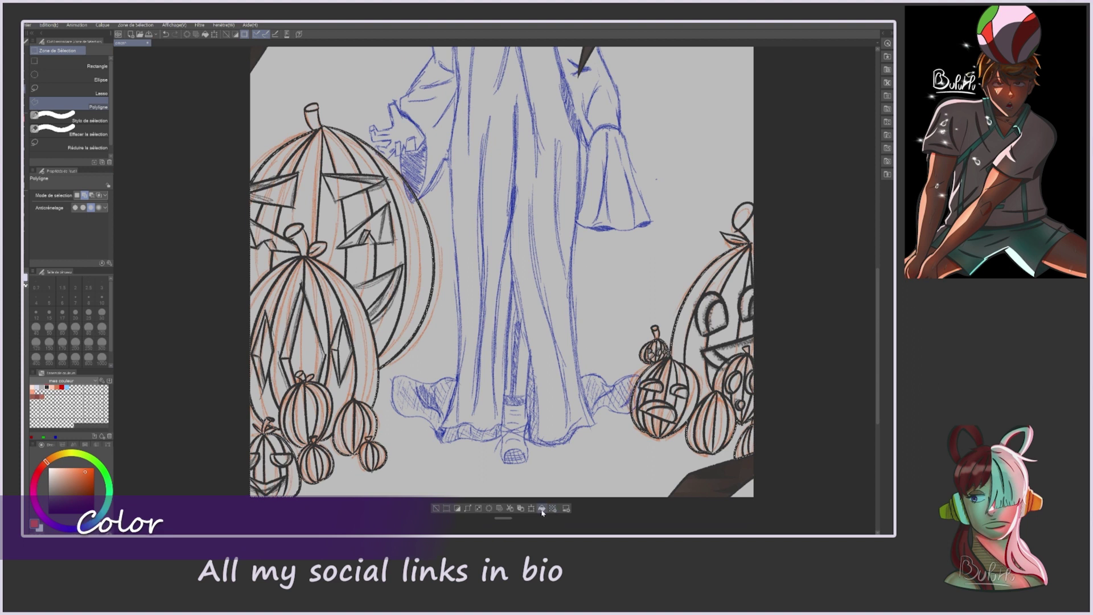
left_click(541, 507)
Step: Airbrush darker red shading over the pumpkins with the soft airbrush at size 120
key("b")
left_click(35, 342)
mouse_move(267, 279)
left_mouse_down()
mouse_move(265, 421)
mouse_move(307, 473)
left_mouse_up()
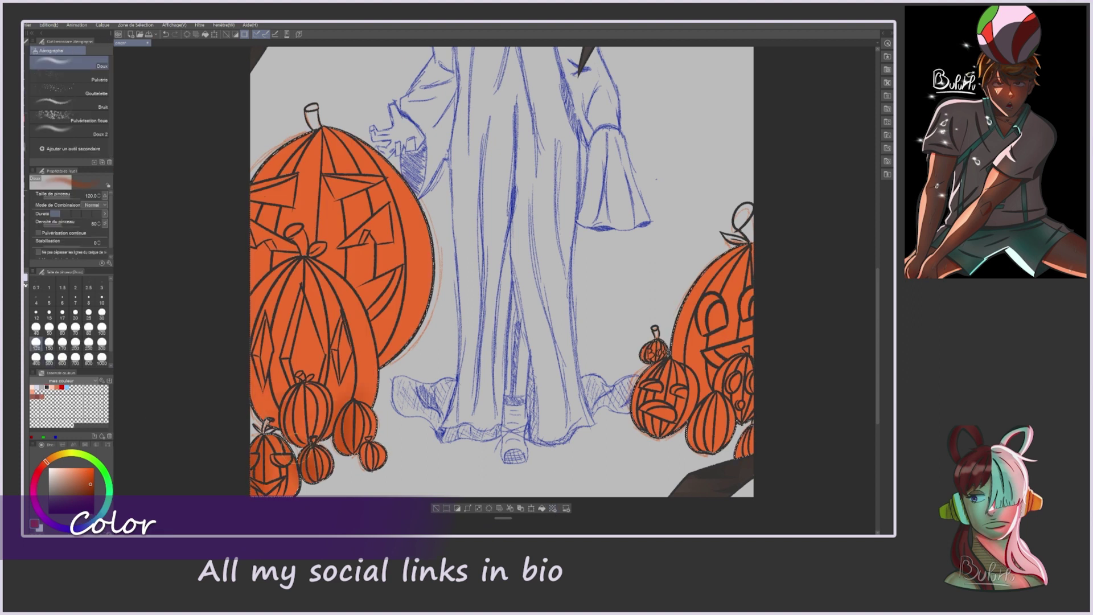
left_click_drag(347, 410, 307, 455)
mouse_move(273, 171)
left_mouse_down()
mouse_move(426, 287)
mouse_move(648, 393)
mouse_move(740, 273)
left_mouse_up()
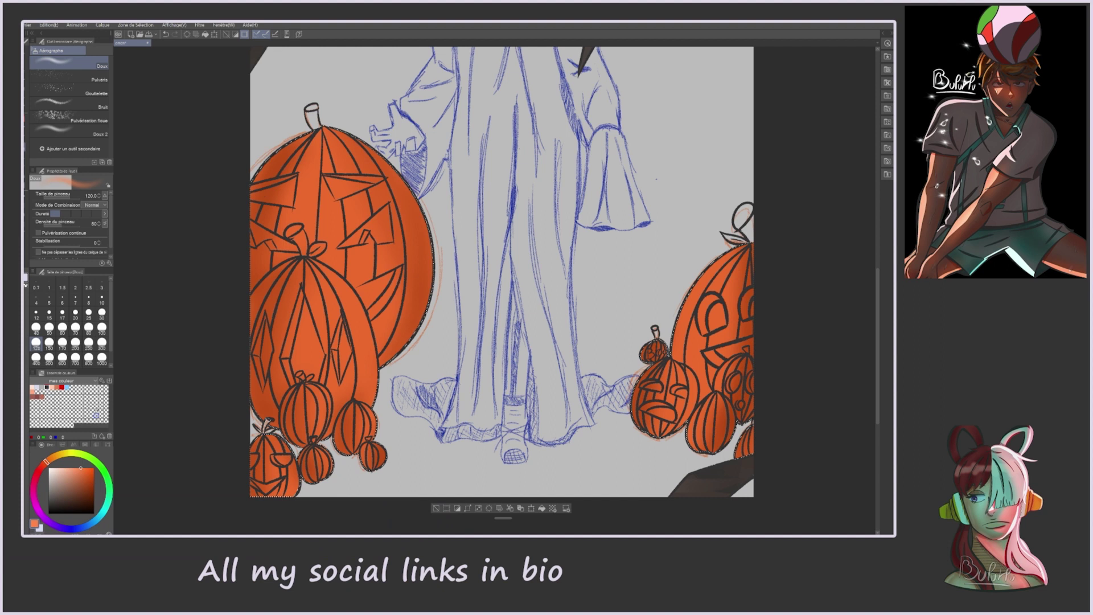
Step: Airbrush lighter orange and pale peach highlights between the ribs of the left-hand and right-hand pumpkins
left_click_drag(341, 148, 341, 393)
left_click_drag(694, 353, 718, 242)
left_click(67, 467)
left_click_drag(256, 174, 313, 131)
left_click_drag(694, 284, 726, 254)
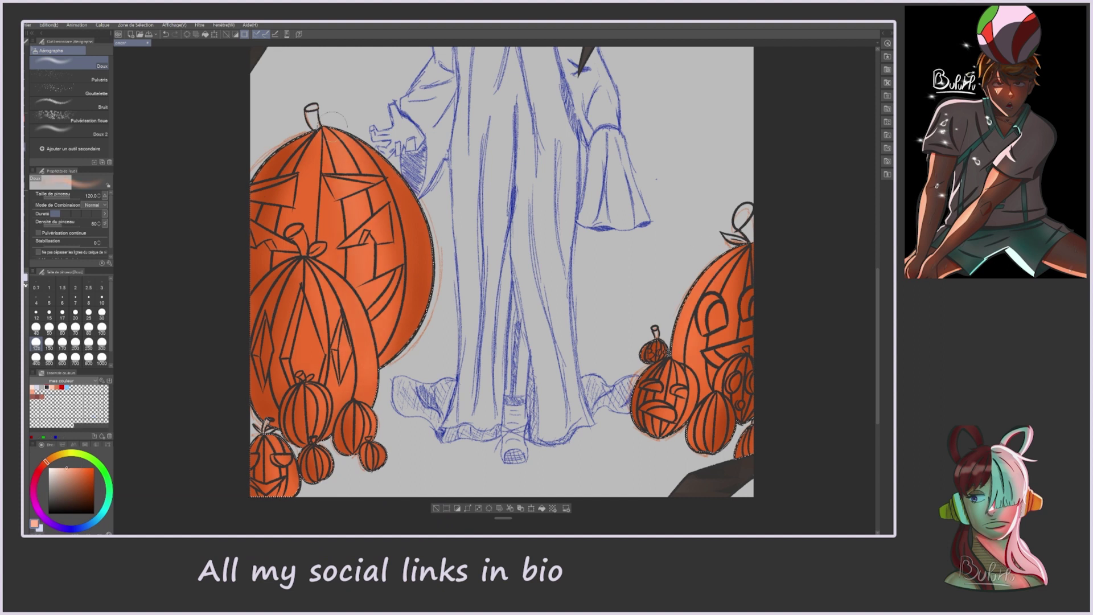
left_click_drag(336, 131, 341, 421)
left_click_drag(705, 250, 706, 449)
left_click_drag(660, 342, 740, 455)
left_click_drag(307, 375, 268, 483)
left_click_drag(695, 273, 643, 387)
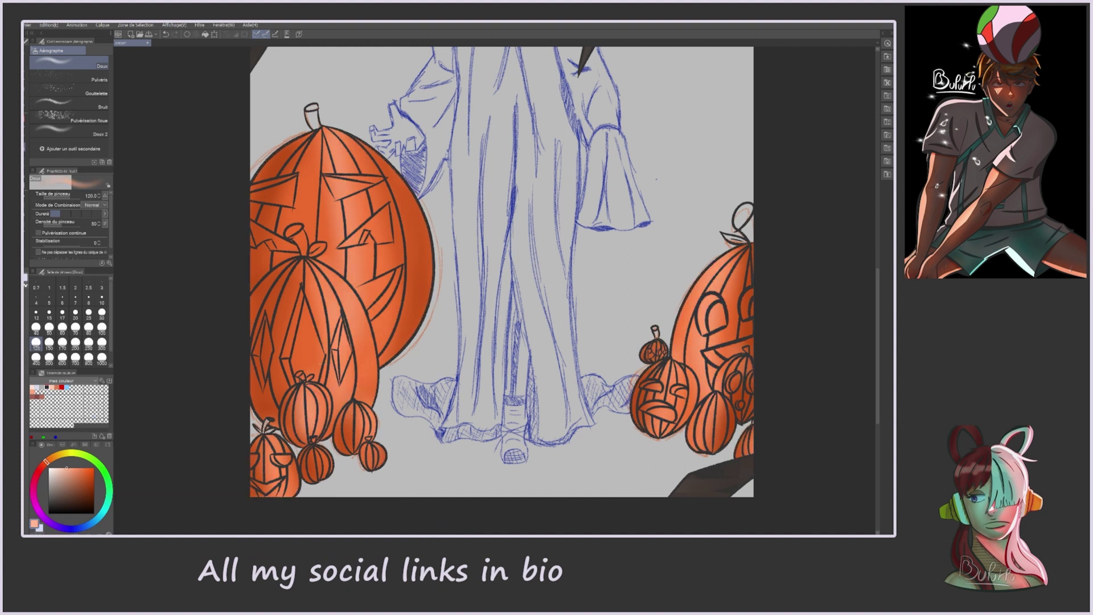
Step: Uncover glowing yellow eye, nose and mouth openings on the large right-hand pumpkin with the G-pen at size 100
scroll(577, 242, "up", 4)
key("p")
mouse_move(579, 259)
left_mouse_down()
mouse_move(583, 232)
mouse_move(610, 246)
mouse_move(606, 235)
mouse_move(591, 257)
mouse_move(660, 214)
left_mouse_up()
left_click(586, 239, "alt")
left_click_drag(592, 316, 672, 316)
mouse_move(629, 401)
left_mouse_down()
mouse_move(638, 376)
mouse_move(634, 393)
left_mouse_up()
left_click_drag(663, 361, 643, 436)
left_click_drag(455, 310, 464, 321)
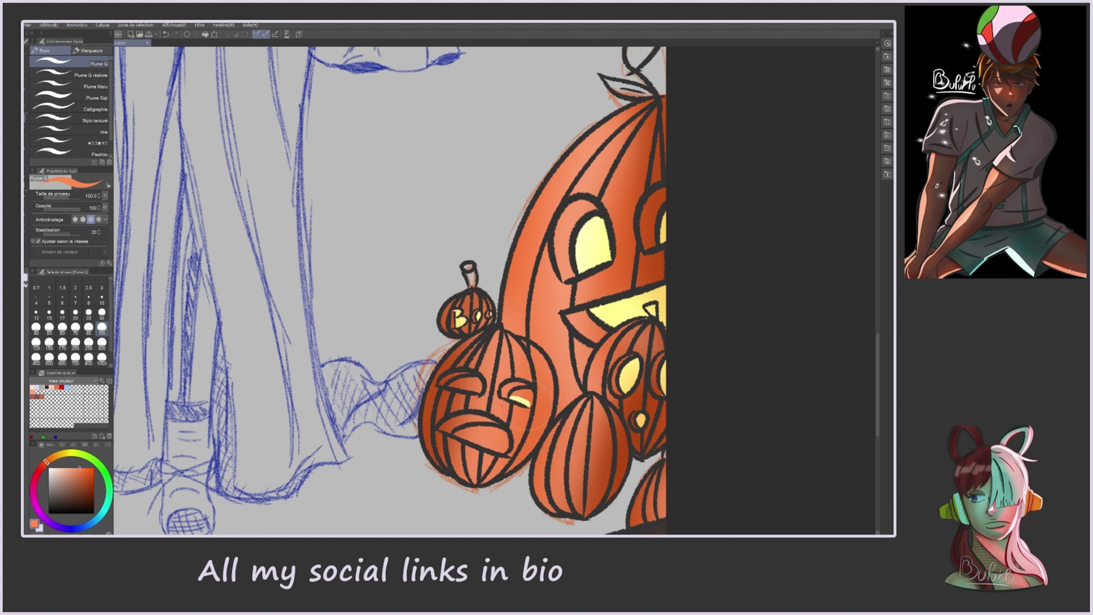
Step: Extend the glowing yellow colouring to the carved openings of the small right-hand pumpkins and the left-hand pumpkins
key("h")
left_click_drag(398, 458, 447, 444)
mouse_move(387, 393)
left_mouse_down()
mouse_move(401, 418)
mouse_move(464, 419)
left_mouse_up()
scroll(424, 432, "up", 3)
mouse_move(544, 387)
left_mouse_down()
mouse_move(594, 391)
mouse_move(566, 421)
mouse_move(549, 419)
mouse_move(626, 467)
mouse_move(612, 518)
left_mouse_up()
mouse_move(589, 273)
left_mouse_down()
mouse_move(558, 292)
mouse_move(580, 304)
mouse_move(629, 276)
mouse_move(589, 278)
left_mouse_up()
mouse_move(475, 285)
left_mouse_down()
mouse_move(409, 296)
mouse_move(438, 301)
mouse_move(449, 319)
mouse_move(481, 275)
mouse_move(458, 302)
left_mouse_up()
mouse_move(413, 385)
left_mouse_down()
mouse_move(478, 400)
mouse_move(421, 392)
mouse_move(428, 375)
left_mouse_up()
mouse_move(578, 400)
left_mouse_down()
mouse_move(672, 324)
mouse_move(643, 387)
mouse_move(656, 342)
mouse_move(603, 393)
mouse_move(590, 57)
left_mouse_up()
mouse_move(418, 228)
left_mouse_down()
mouse_move(413, 319)
mouse_move(433, 274)
mouse_move(415, 295)
left_mouse_up()
left_click_drag(568, 222, 569, 330)
mouse_move(472, 327)
left_mouse_down()
mouse_move(484, 222)
mouse_move(495, 319)
mouse_move(529, 285)
mouse_move(495, 177)
left_mouse_up()
mouse_move(484, 297)
left_mouse_down()
mouse_move(493, 196)
mouse_move(515, 285)
mouse_move(512, 256)
left_mouse_up()
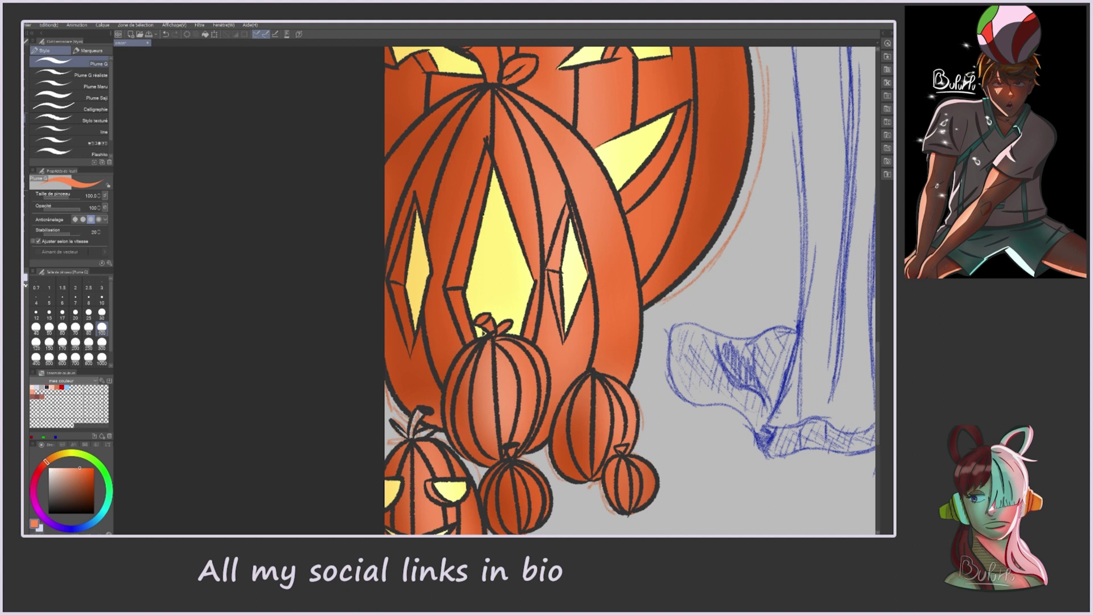
Step: Paint amber inner rims along the diamond-shaped openings of the front left-hand pumpkin
key("e")
scroll(487, 245, "up", 3)
scroll(488, 245, "down", 3)
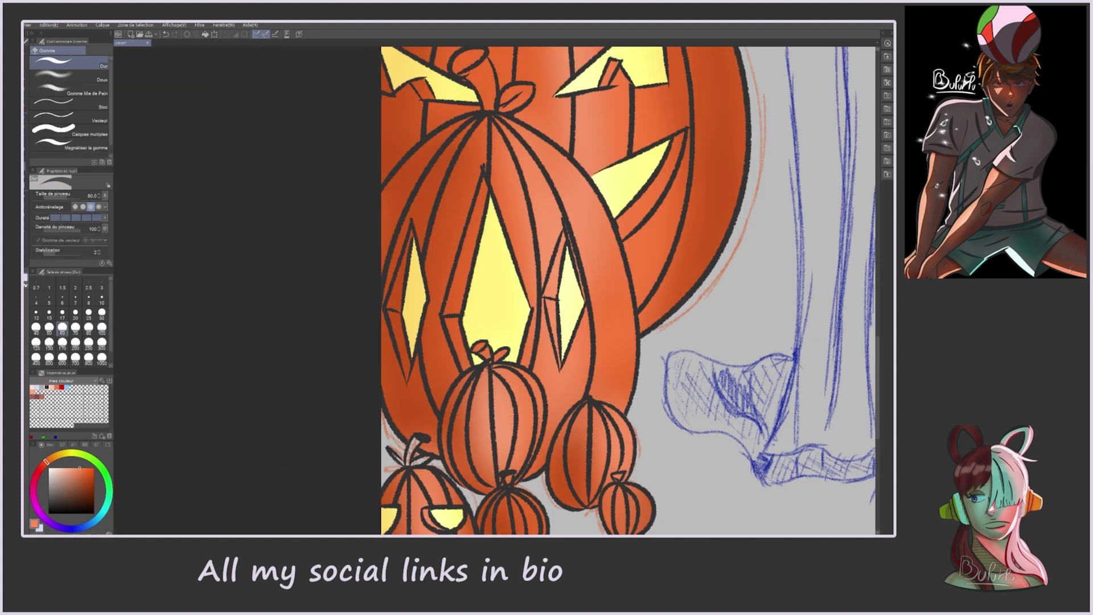
key("p")
left_click_drag(481, 205, 446, 355)
mouse_move(559, 364)
left_mouse_down()
mouse_move(555, 256)
mouse_move(546, 302)
left_mouse_up()
mouse_move(407, 234)
left_mouse_down()
mouse_move(393, 318)
mouse_move(404, 376)
left_mouse_up()
scroll(392, 250, "down", 2)
Step: Reduce the G-pen to size 60 and colour the inner rims of the large left-hand pumpkin's eyes, nose and mouth amber
key("bracketleft")
key("bracketleft")
key("bracketleft")
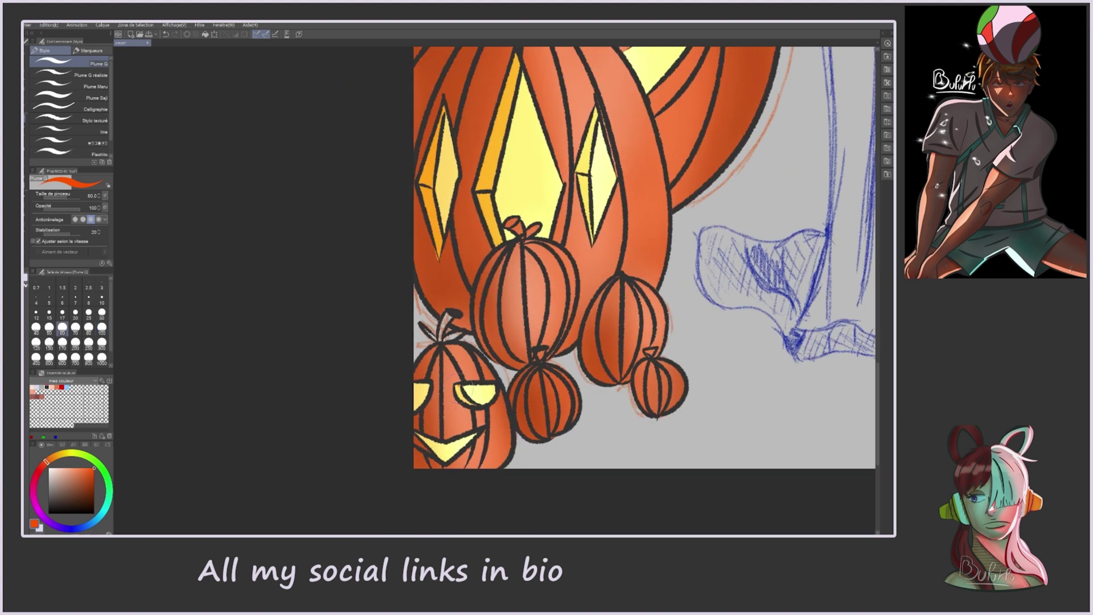
scroll(634, 310, "up", 2)
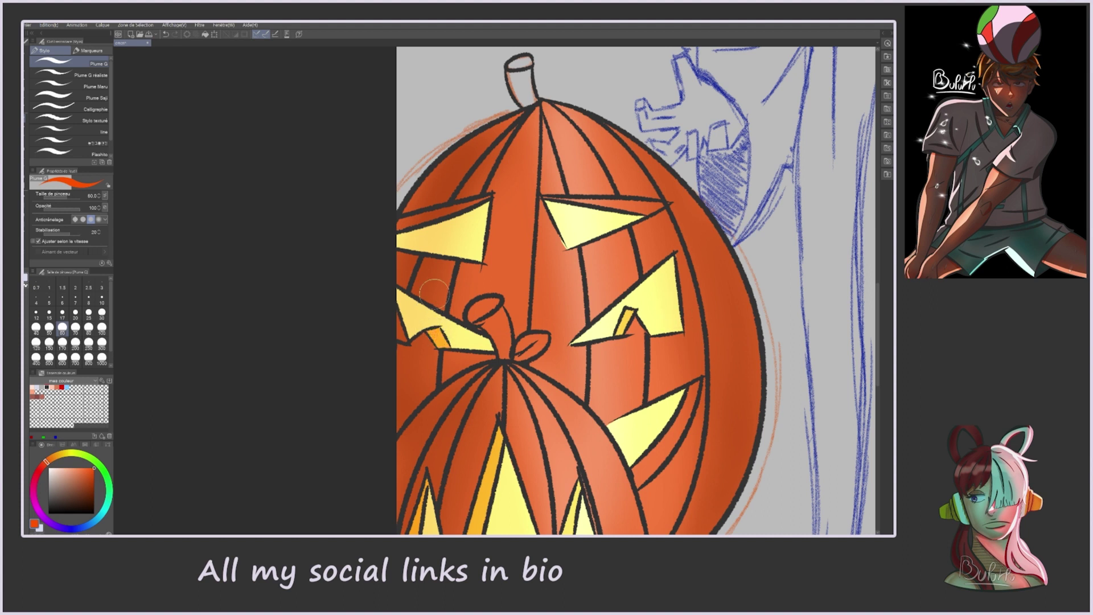
left_click_drag(544, 199, 665, 203)
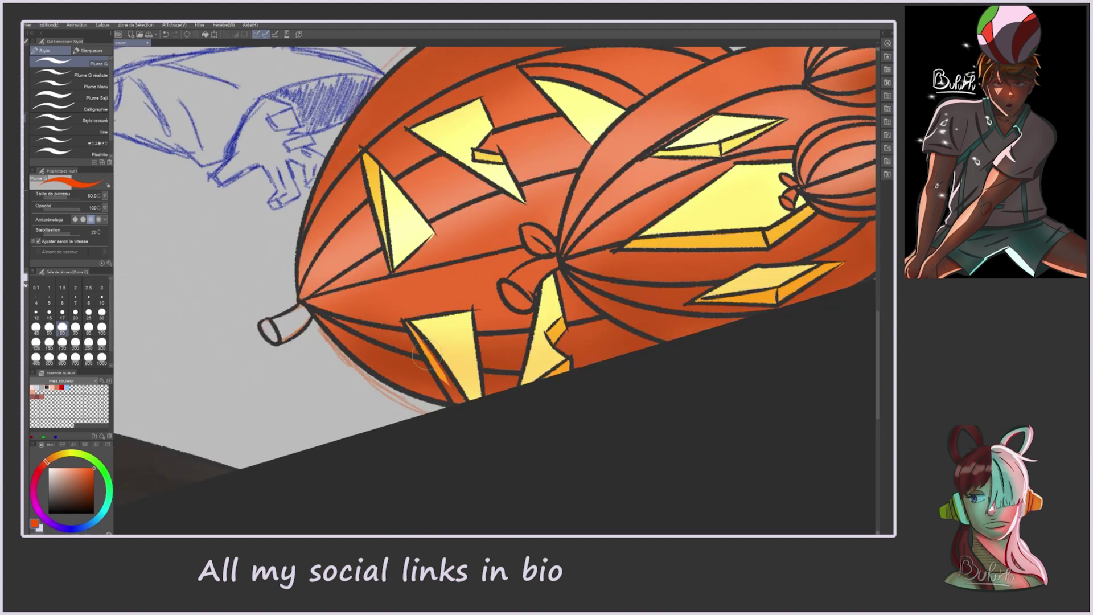
mouse_move(699, 393)
left_mouse_down()
mouse_move(648, 472)
mouse_move(677, 447)
left_mouse_up()
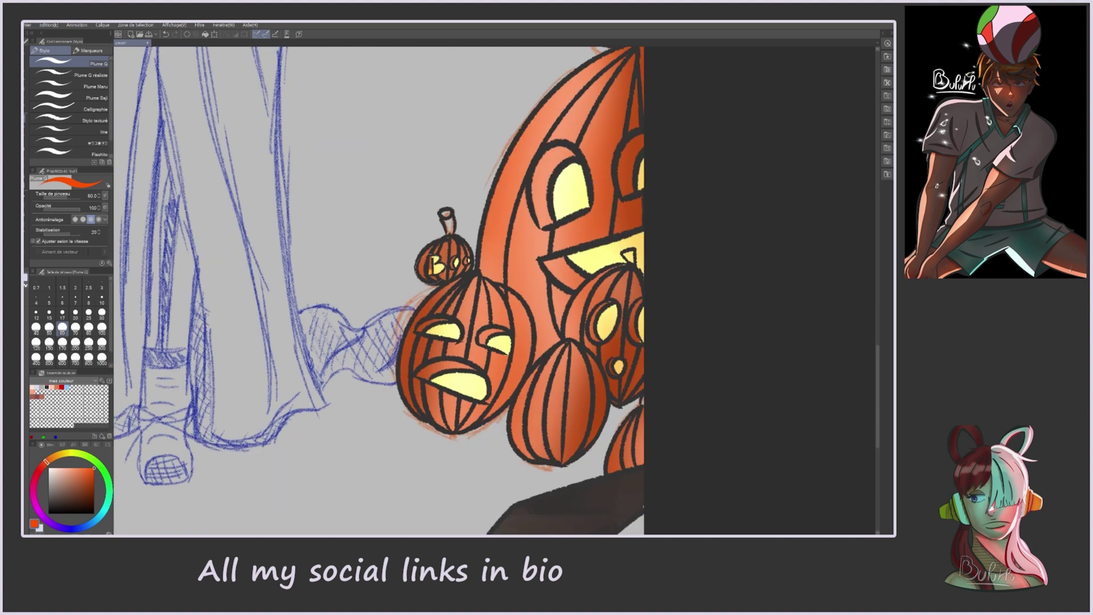
Step: Colour the inner rims of the right-hand pumpkins' eyes and mouths amber with the size 60 G-pen
left_click_drag(443, 322, 420, 328)
left_click_drag(419, 369, 464, 371)
left_click_drag(594, 336, 606, 307)
left_click_drag(639, 310, 631, 329)
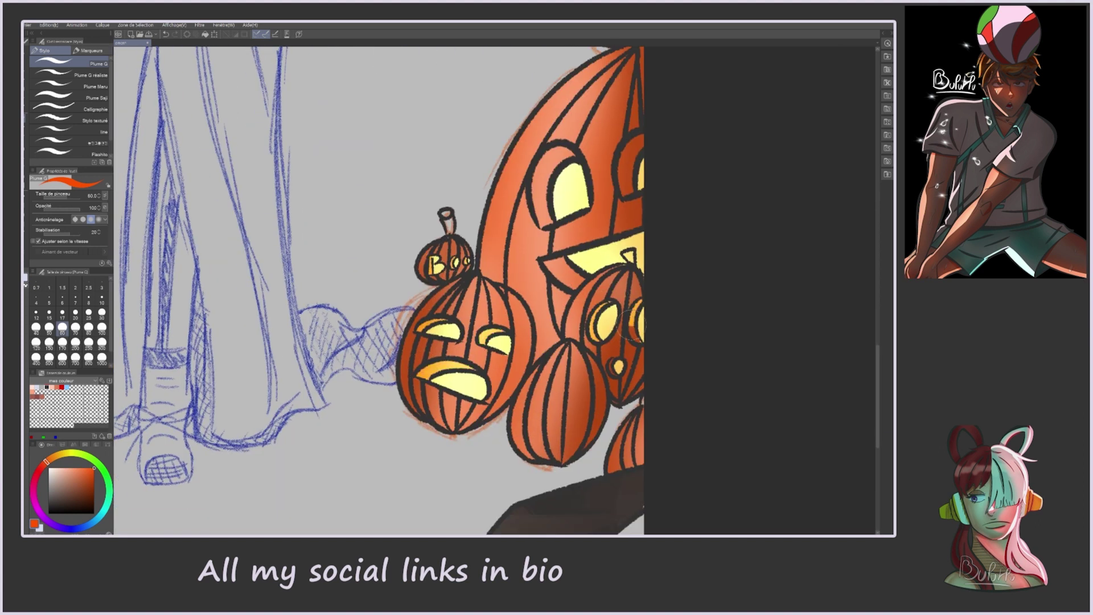
left_click_drag(551, 259, 578, 288)
left_click_drag(537, 171, 566, 219)
left_click_drag(545, 151, 555, 174)
mouse_move(626, 142)
left_mouse_down()
mouse_move(622, 191)
mouse_move(643, 168)
left_mouse_up()
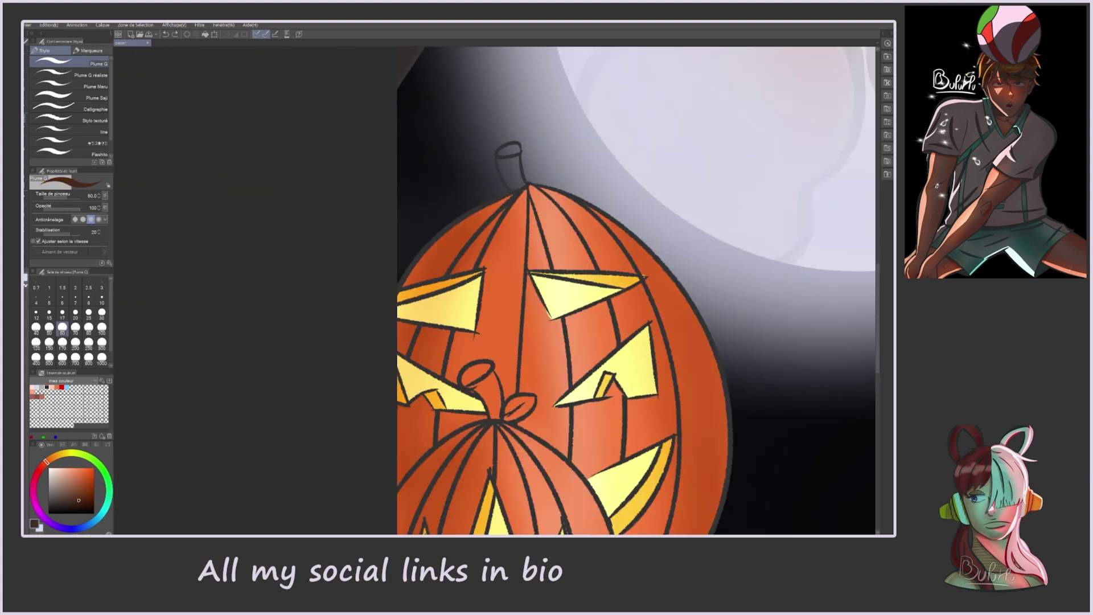
Step: Paint the pumpkin stems dark brown and the front left-hand pumpkin's leaf green
left_click_drag(503, 149, 517, 165)
mouse_move(478, 375)
left_mouse_down()
mouse_move(490, 411)
mouse_move(474, 370)
left_mouse_up()
left_click_drag(473, 370, 480, 380)
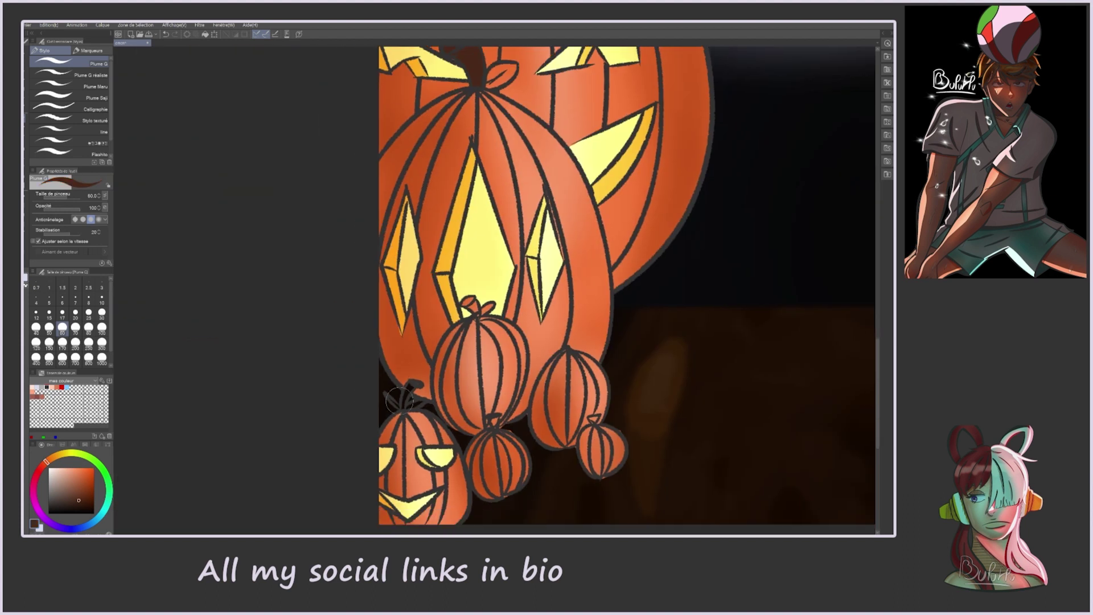
left_click_drag(403, 399, 415, 383)
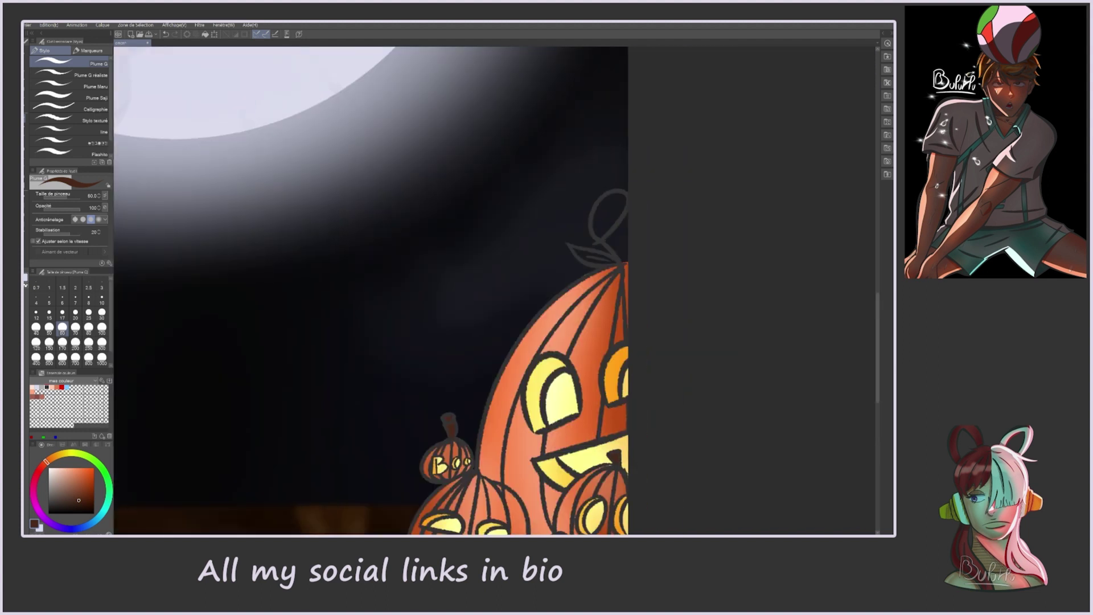
mouse_move(597, 205)
left_mouse_down()
mouse_move(603, 239)
mouse_move(612, 219)
left_mouse_up()
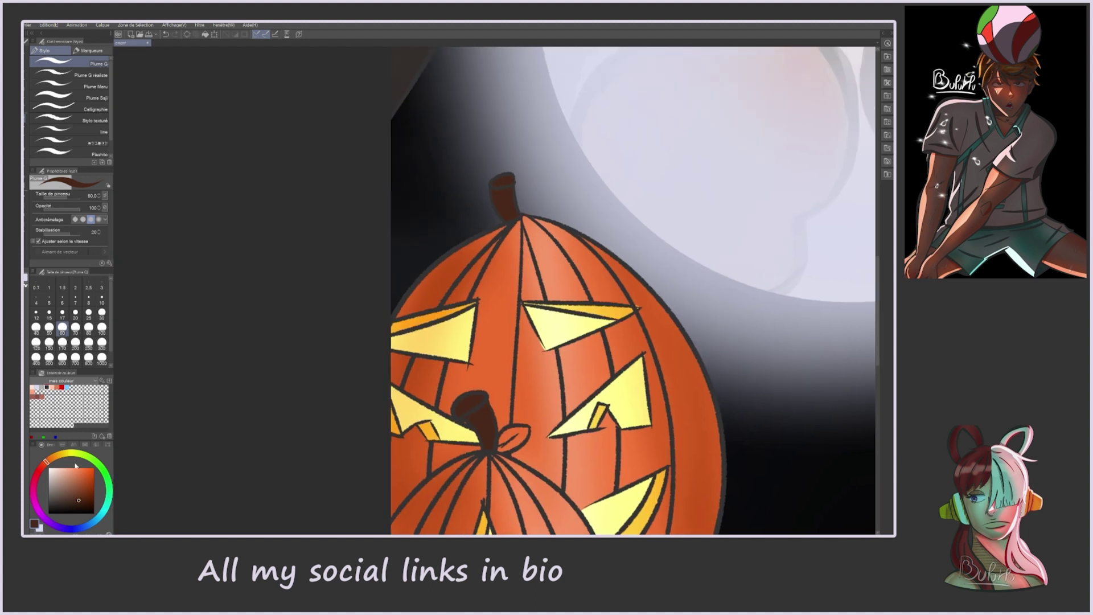
mouse_move(502, 427)
left_mouse_down()
mouse_move(515, 439)
mouse_move(498, 447)
left_mouse_up()
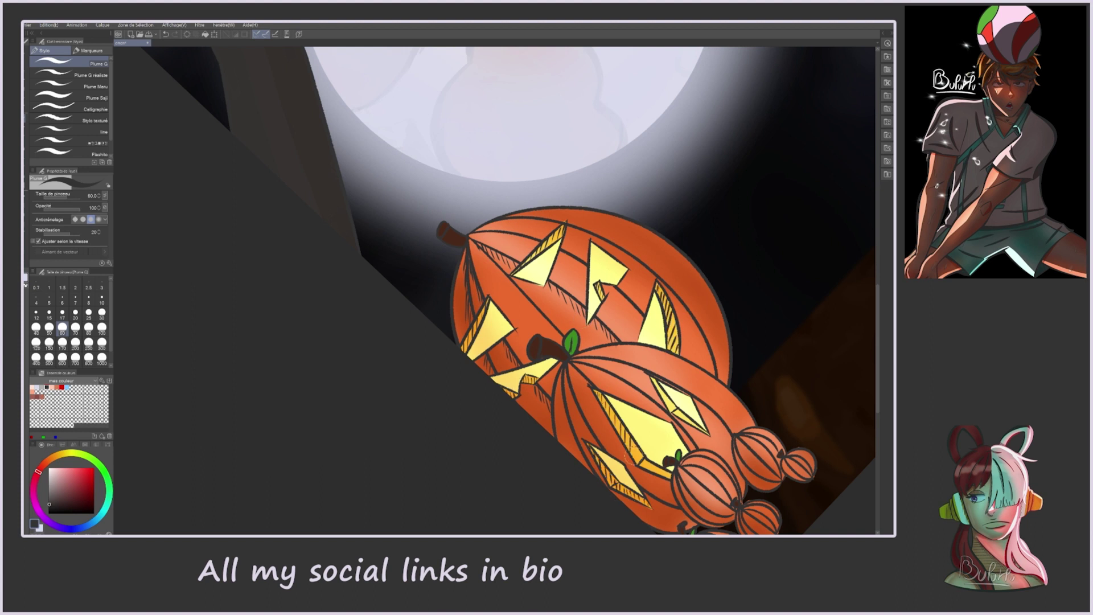
Step: Draw dark hatching strokes along the ribs of the left-hand pumpkins with the G-pen at size 60
left_click_drag(546, 291, 364, 140)
left_click_drag(545, 447, 413, 338)
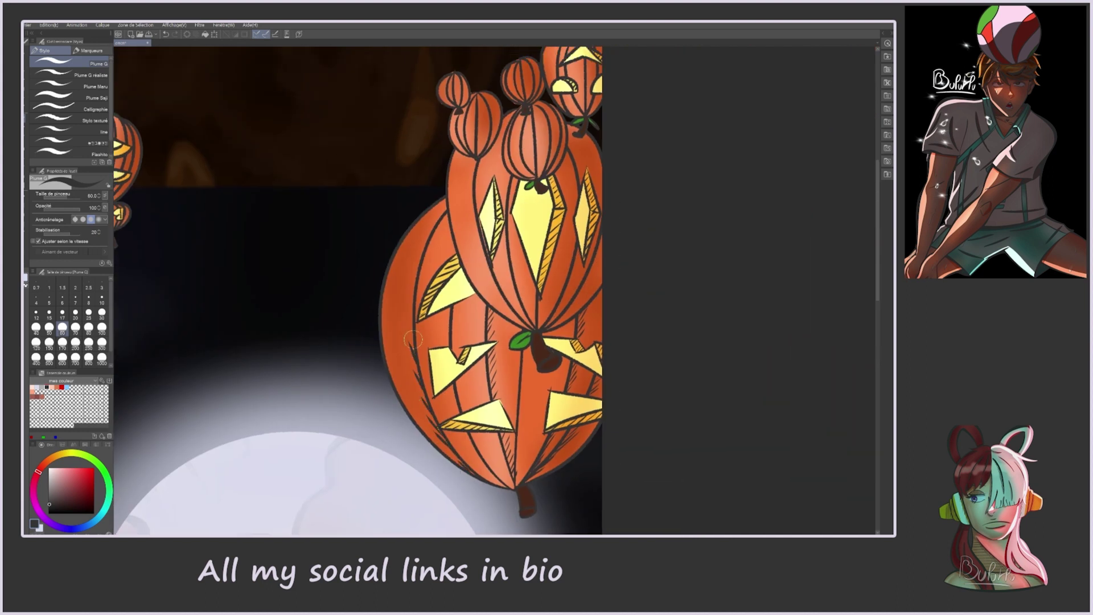
left_click_drag(438, 215, 466, 188)
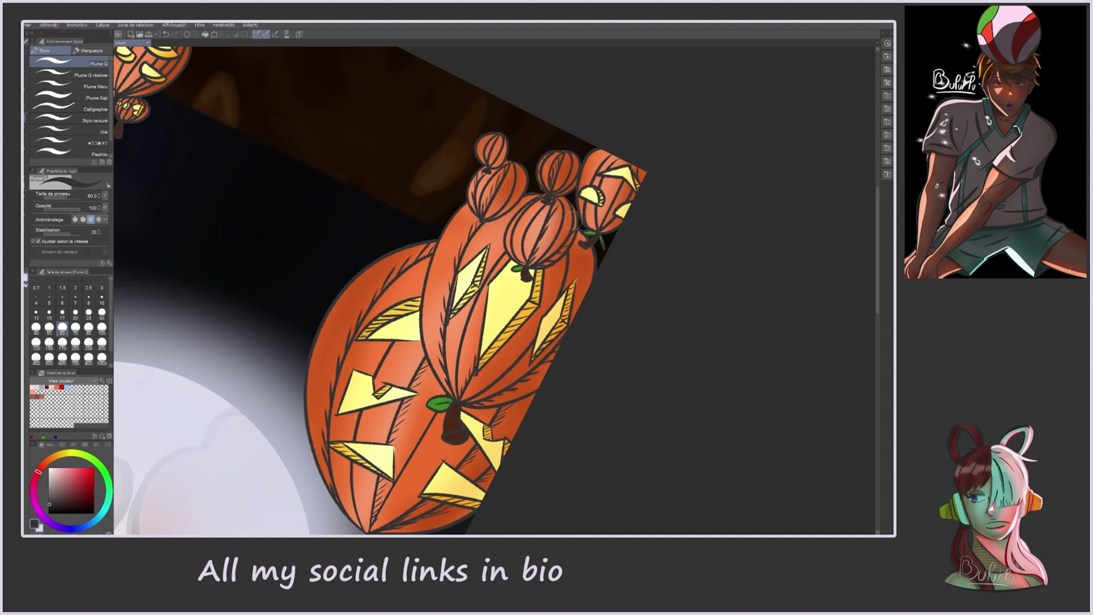
left_click_drag(505, 154, 512, 239)
Step: Hatch the amber rims of the right-hand pumpkins' eyes and mouths with dark strokes
scroll(455, 313, "up", 5)
left_click_drag(586, 441, 575, 466)
left_click_drag(569, 168, 543, 239)
left_click_drag(641, 154, 626, 205)
left_click_drag(572, 267, 561, 293)
left_click_drag(655, 311, 633, 341)
left_click_drag(476, 373, 441, 393)
Step: Set the G-pen to size 40 and hatch dark strokes along the ribs of the right-hand pumpkins
left_click(37, 331)
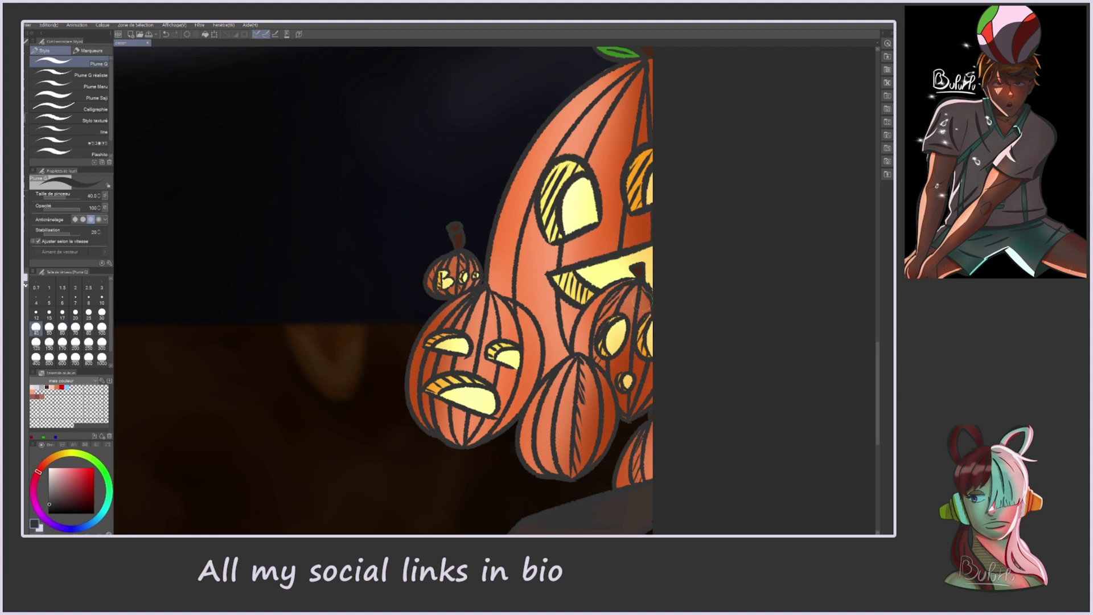
left_click_drag(450, 358, 433, 373)
left_click_drag(453, 393, 439, 441)
left_click_drag(569, 362, 538, 455)
mouse_move(398, 285)
left_mouse_down()
mouse_move(376, 407)
mouse_move(348, 407)
left_mouse_up()
mouse_move(592, 188)
left_mouse_down()
mouse_move(576, 252)
mouse_move(576, 211)
left_mouse_up()
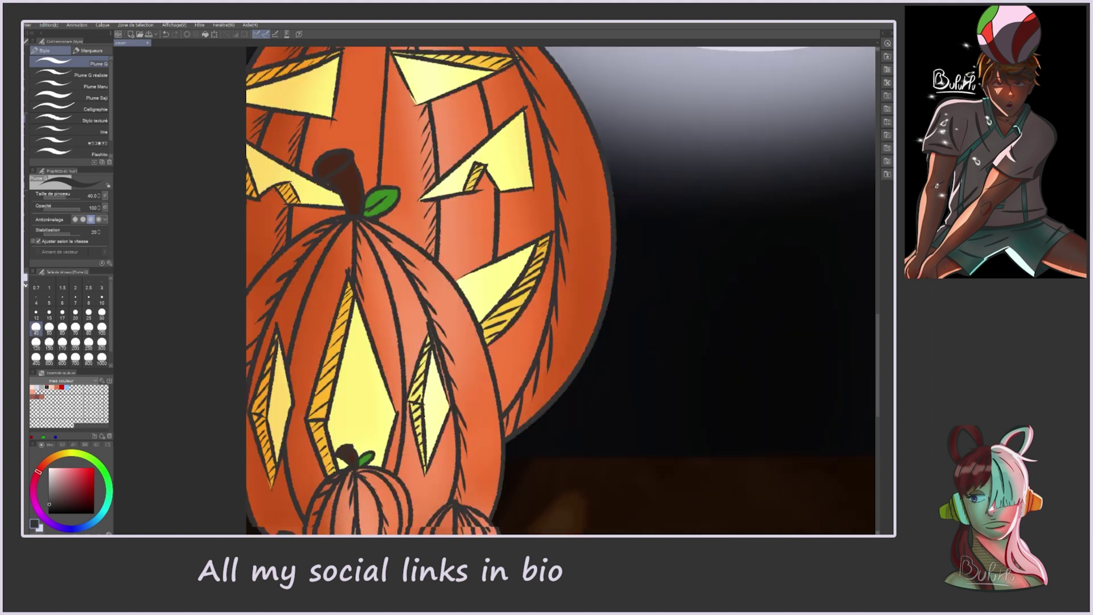
left_click_drag(380, 240, 518, 211)
left_click_drag(484, 449, 534, 98)
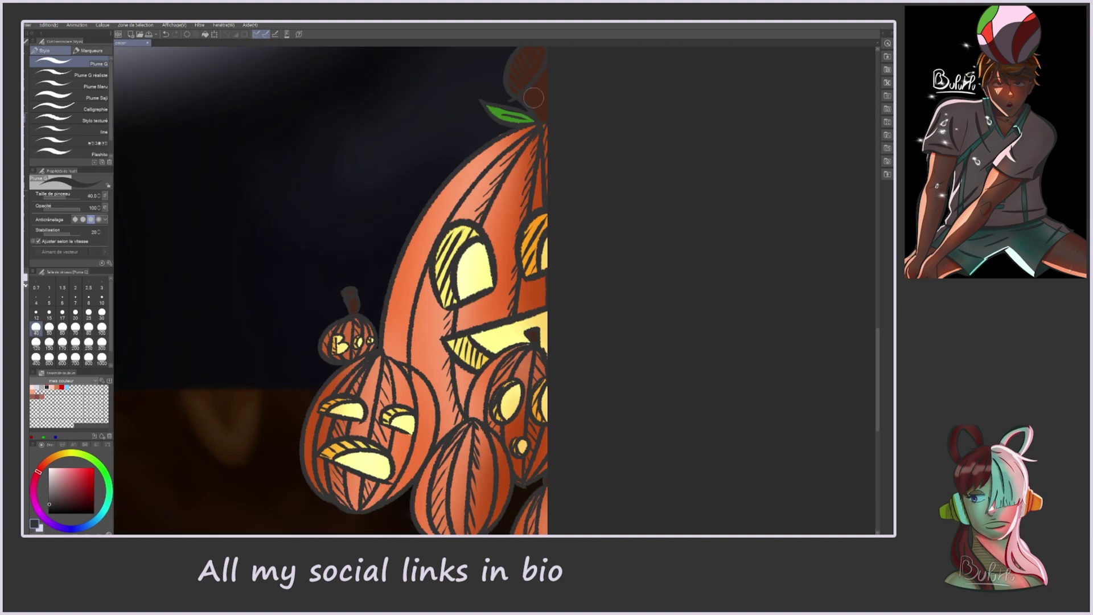
Step: Add dark hatched grain lines to the tree branches with the G-pen at size 40
key("ctrl+0")
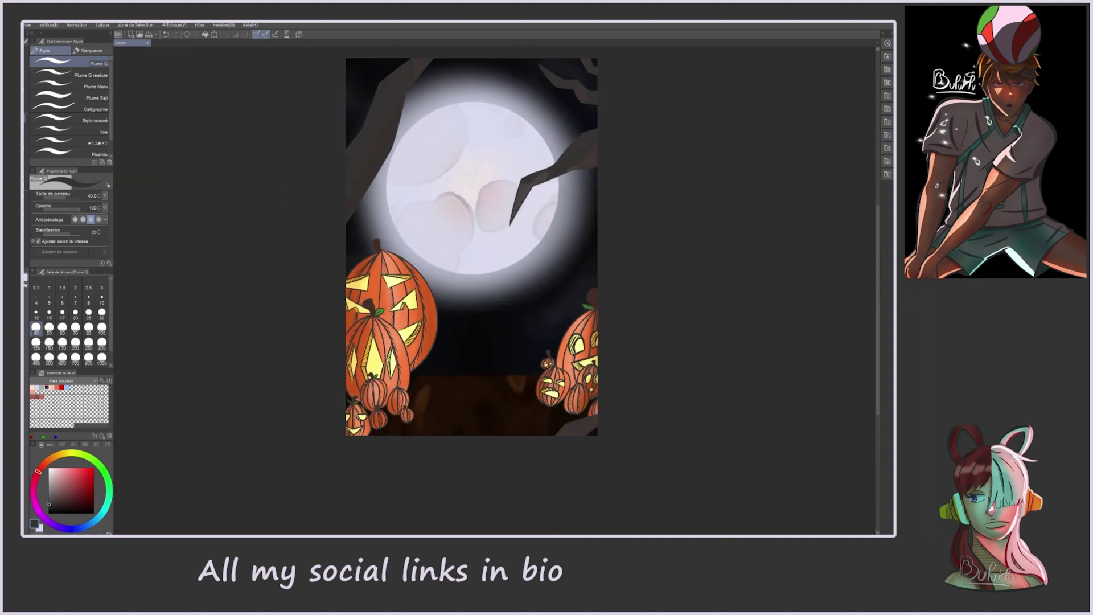
scroll(679, 367, "up", 5)
key("ctrl+0")
scroll(626, 251, "up", 5)
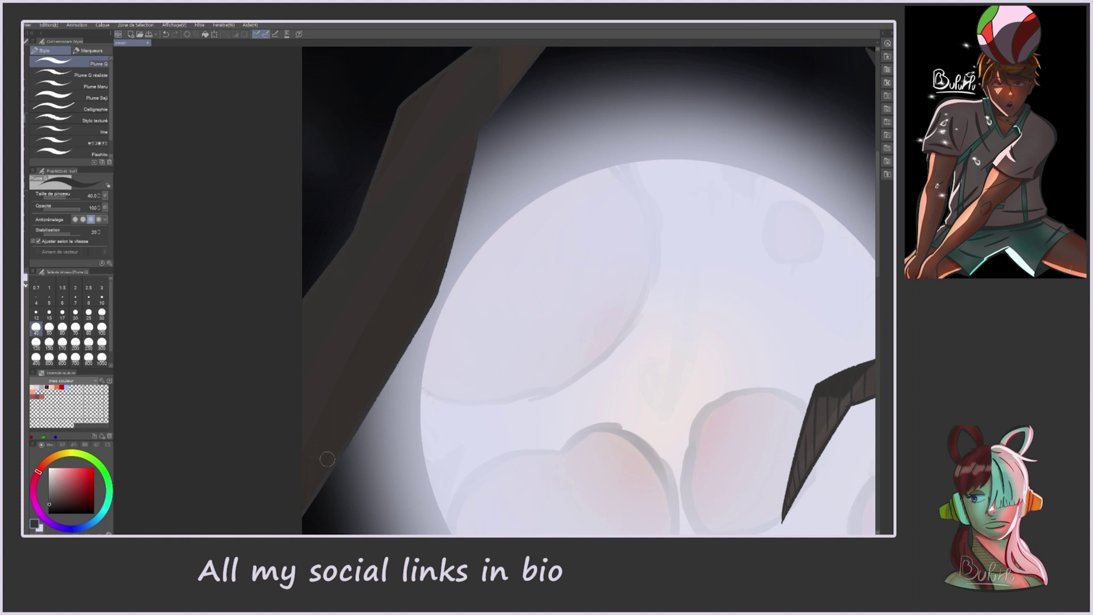
scroll(517, 165, "down", 2)
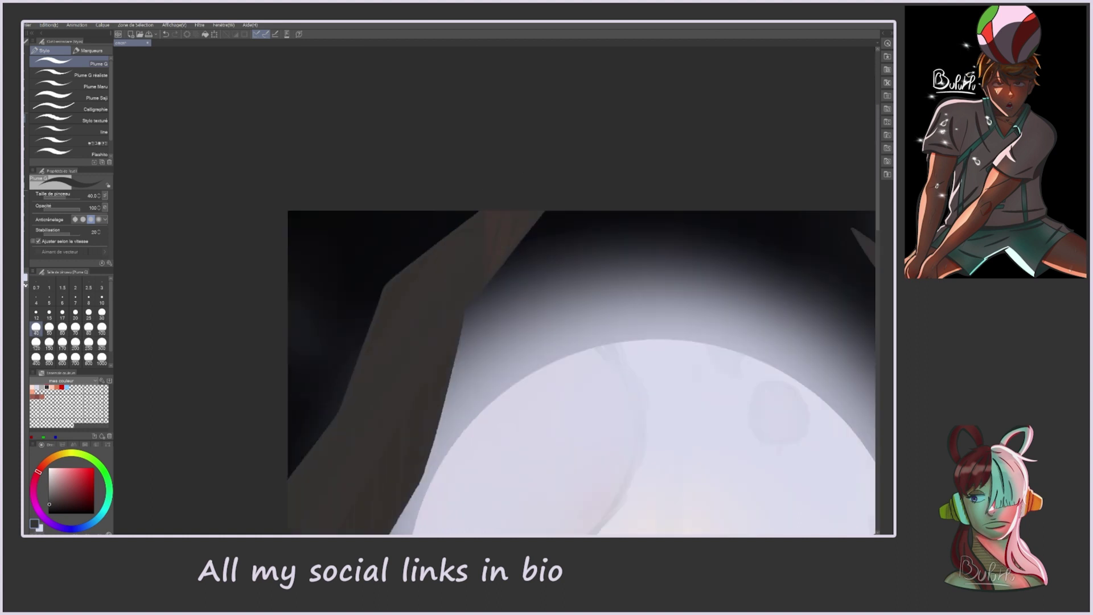
key("ctrl+0")
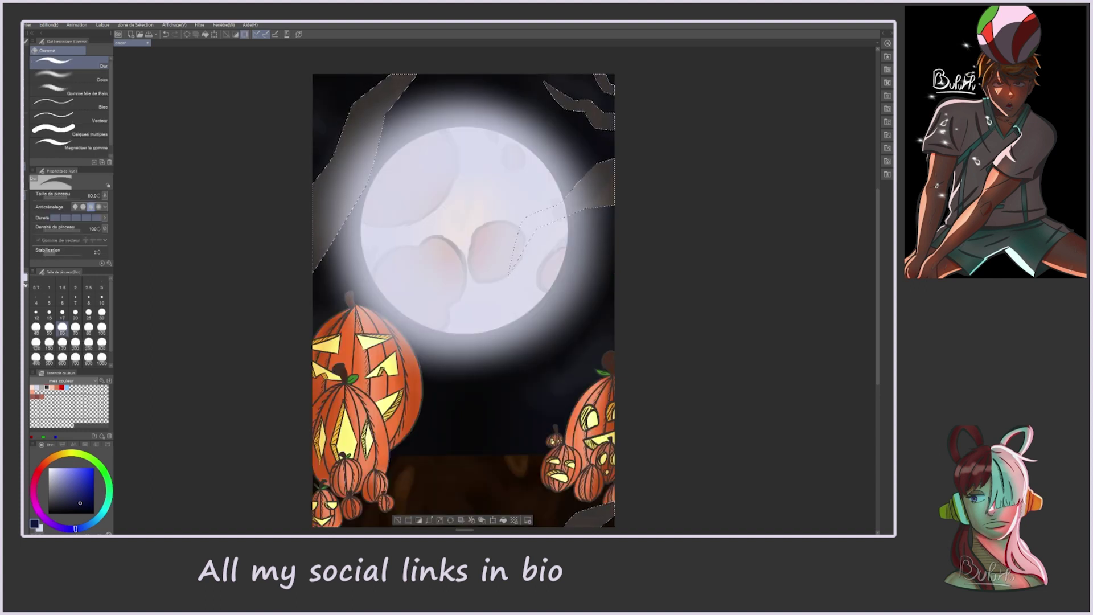
Step: Try shading the selected branches and pumpkins dark blue with the soft airbrush at size 120
left_click(76, 357)
mouse_move(592, 193)
left_mouse_down()
mouse_move(353, 171)
mouse_move(569, 256)
left_mouse_up()
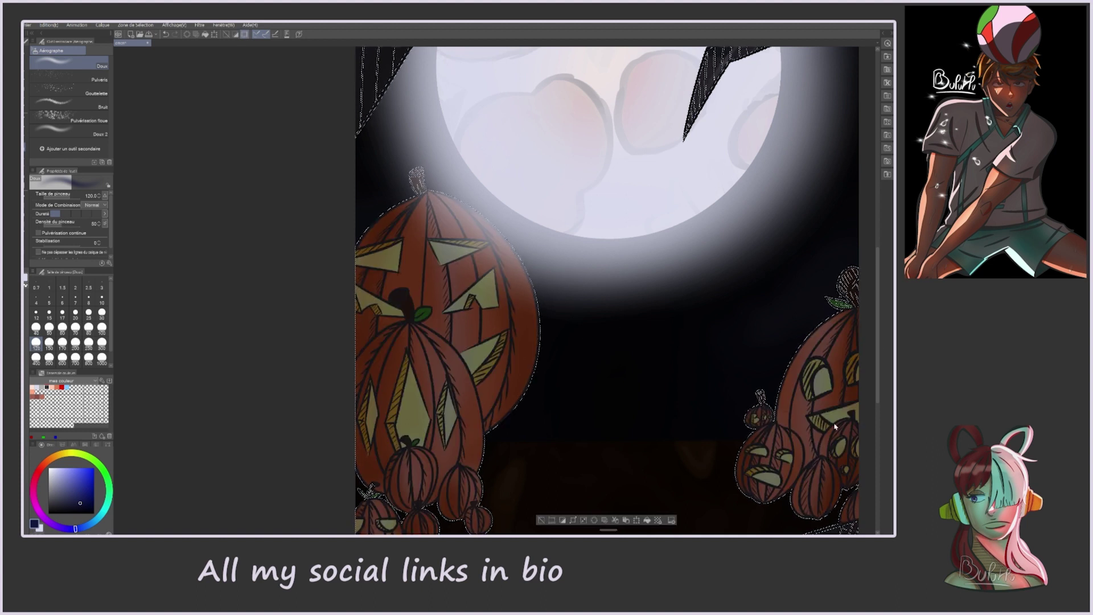
mouse_move(507, 421)
left_mouse_down()
mouse_move(532, 302)
mouse_move(518, 256)
left_mouse_up()
mouse_move(428, 181)
left_mouse_down()
mouse_move(455, 399)
mouse_move(450, 466)
mouse_move(387, 256)
mouse_move(370, 341)
left_mouse_up()
scroll(543, 341, "down", 1)
mouse_move(543, 341)
left_mouse_down()
mouse_move(489, 433)
mouse_move(432, 256)
mouse_move(426, 341)
left_mouse_up()
scroll(589, 307, "right", 5)
mouse_move(589, 307)
left_mouse_down()
mouse_move(586, 342)
mouse_move(609, 410)
mouse_move(626, 273)
left_mouse_up()
key("ctrl+d")
scroll(238, 352, "down", 2)
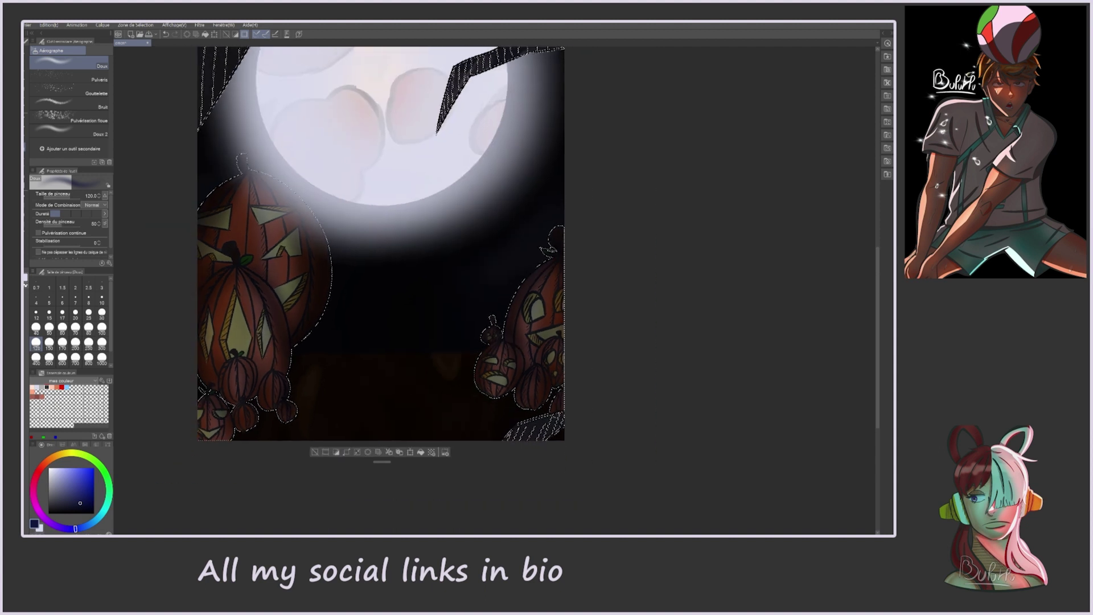
scroll(588, 445, "up", 3)
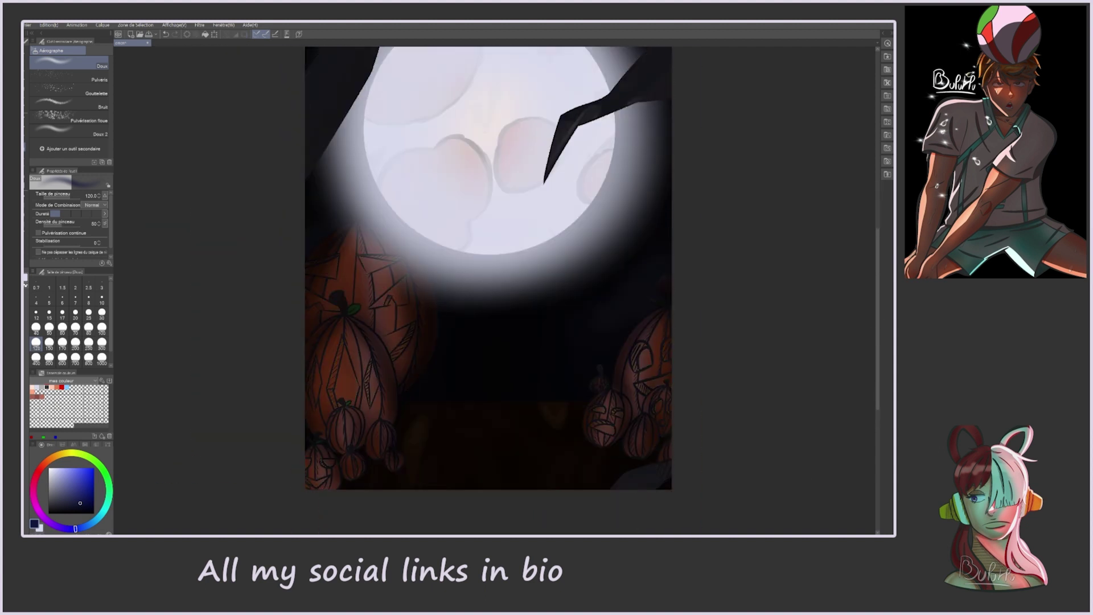
key("Delete")
Step: Sample the pumpkin orange and make a polyline selection around the carved openings of the right-hand and left-hand pumpkins
left_click(400, 290, "alt")
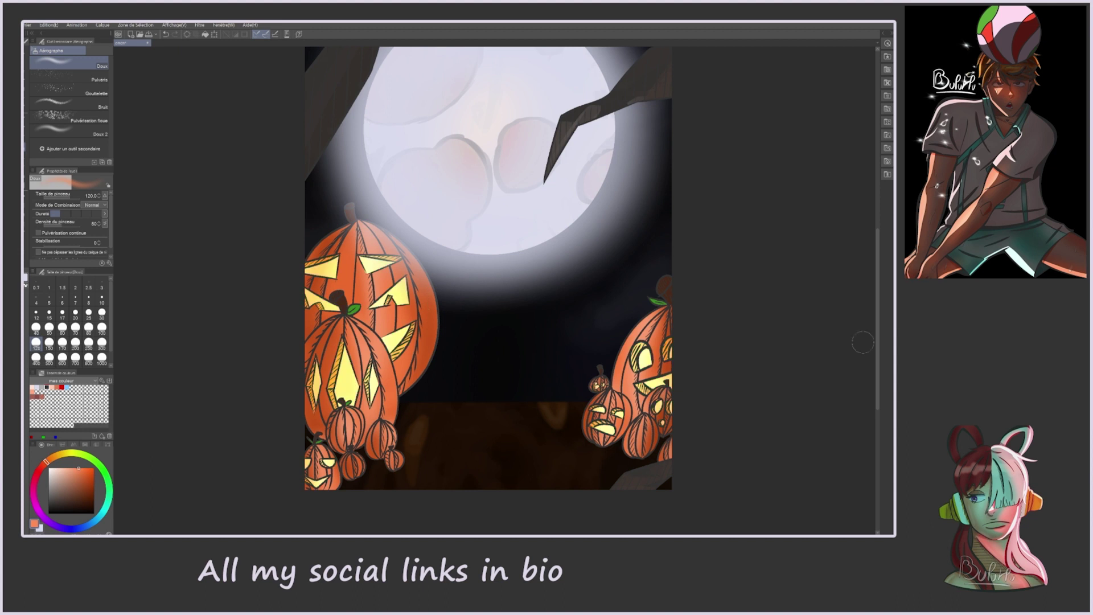
scroll(727, 434, "up", 4)
key("m")
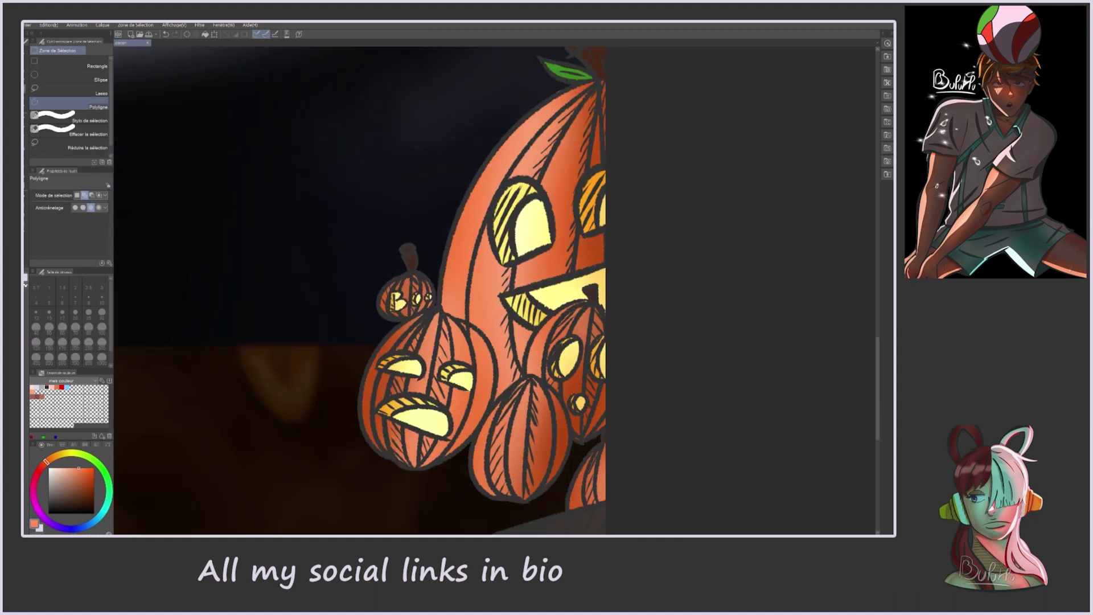
left_click(535, 291)
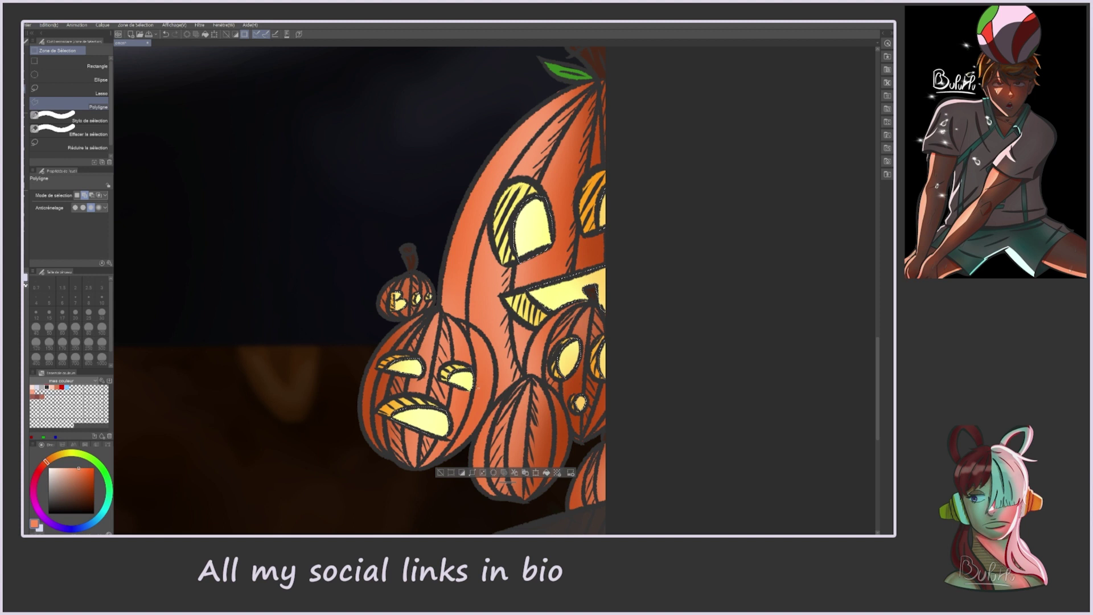
scroll(495, 291, "up", 3)
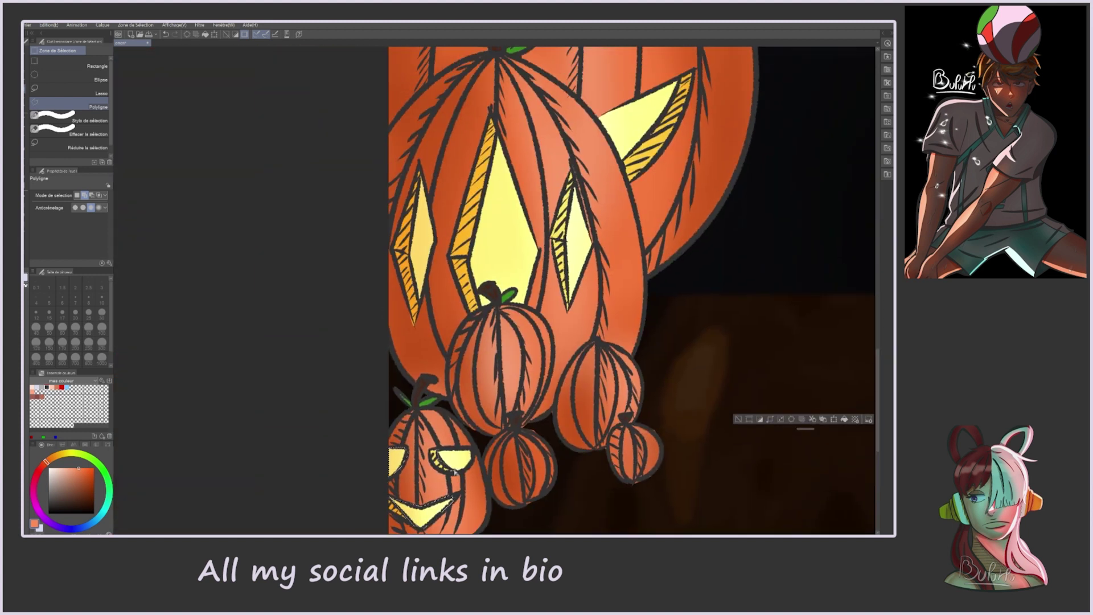
scroll(615, 291, "up", 3)
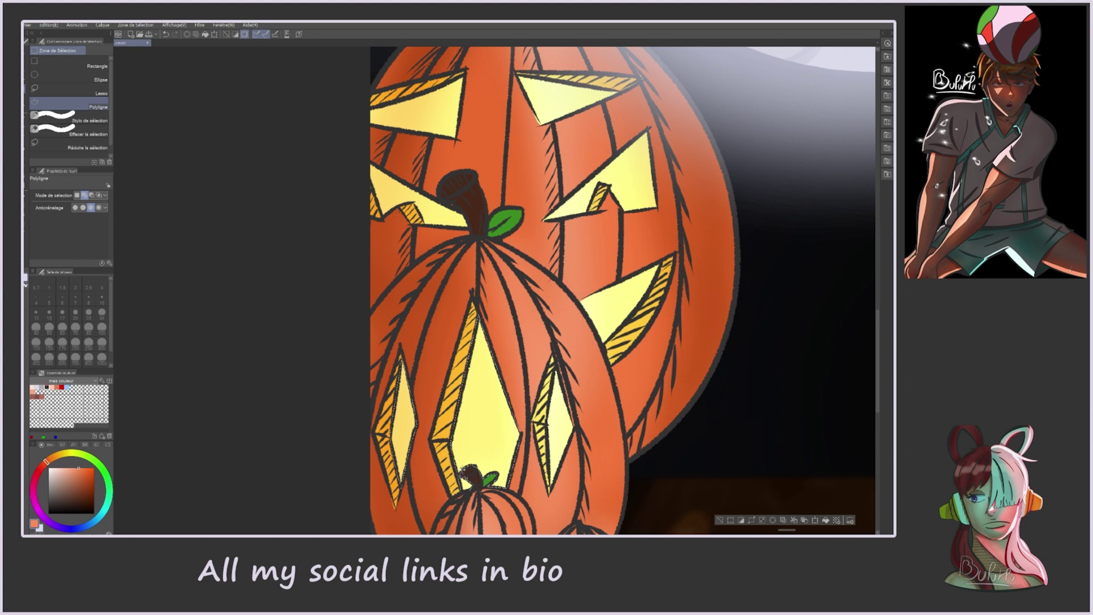
scroll(380, 230, "up", 3)
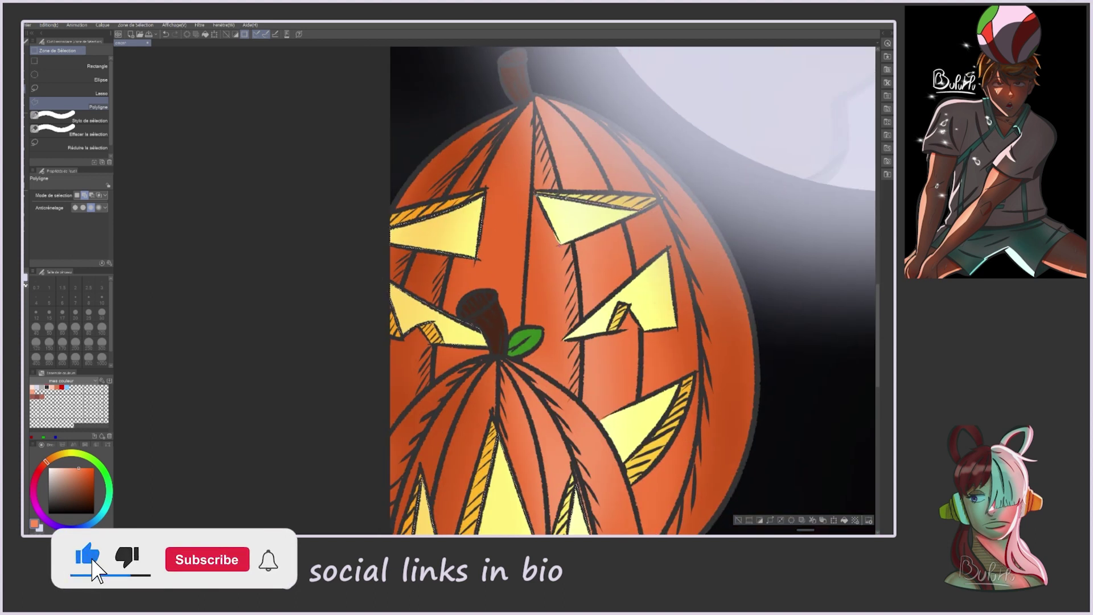
scroll(770, 302, "down", 3)
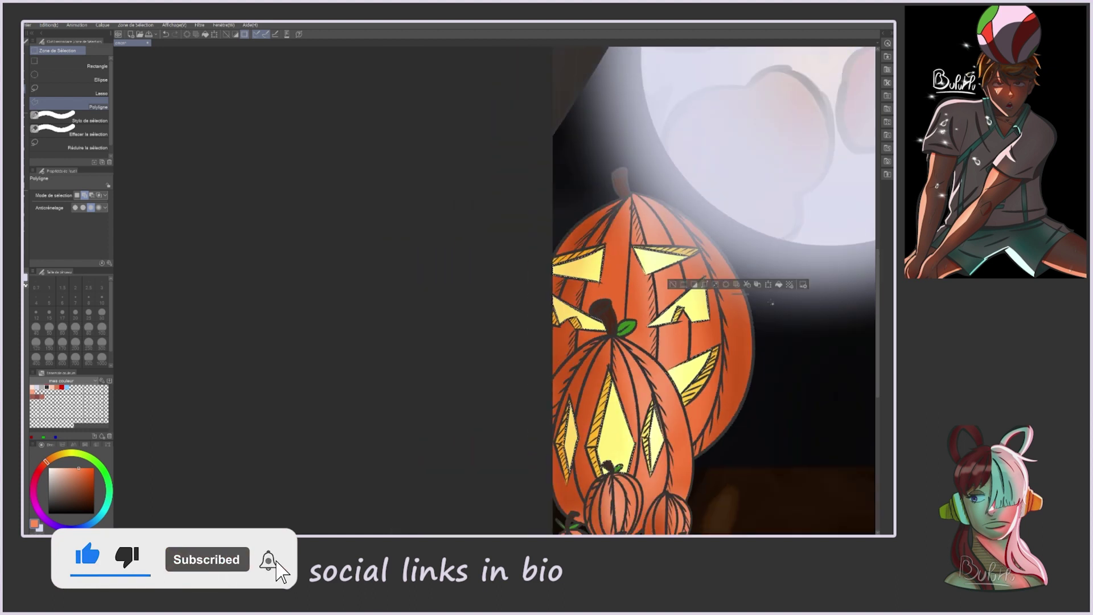
scroll(770, 303, "down", 2)
scroll(456, 296, "up", 4)
key("p")
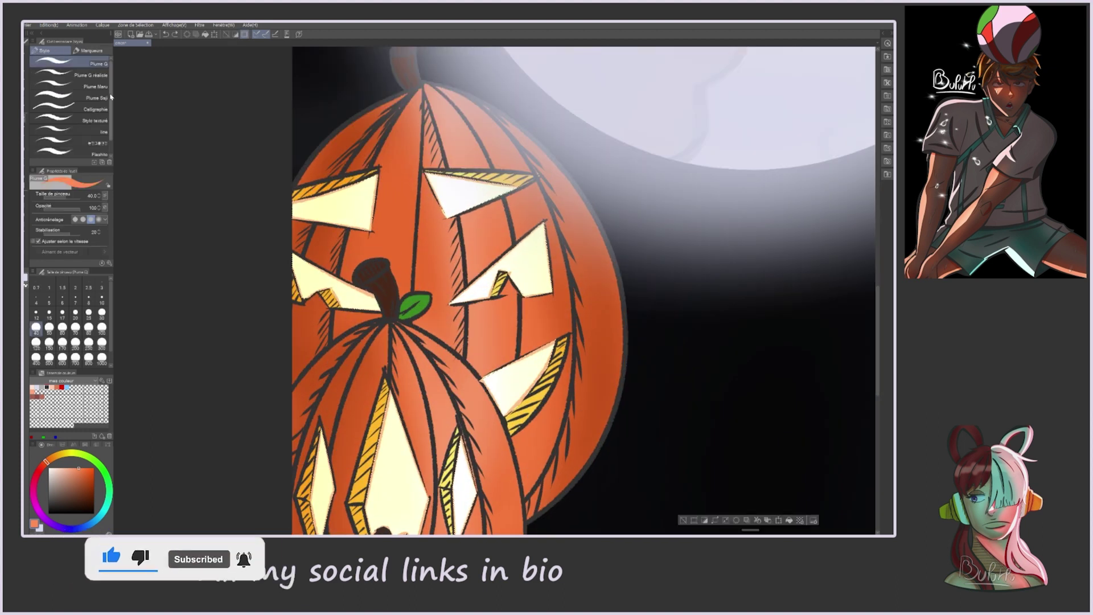
left_click(683, 520)
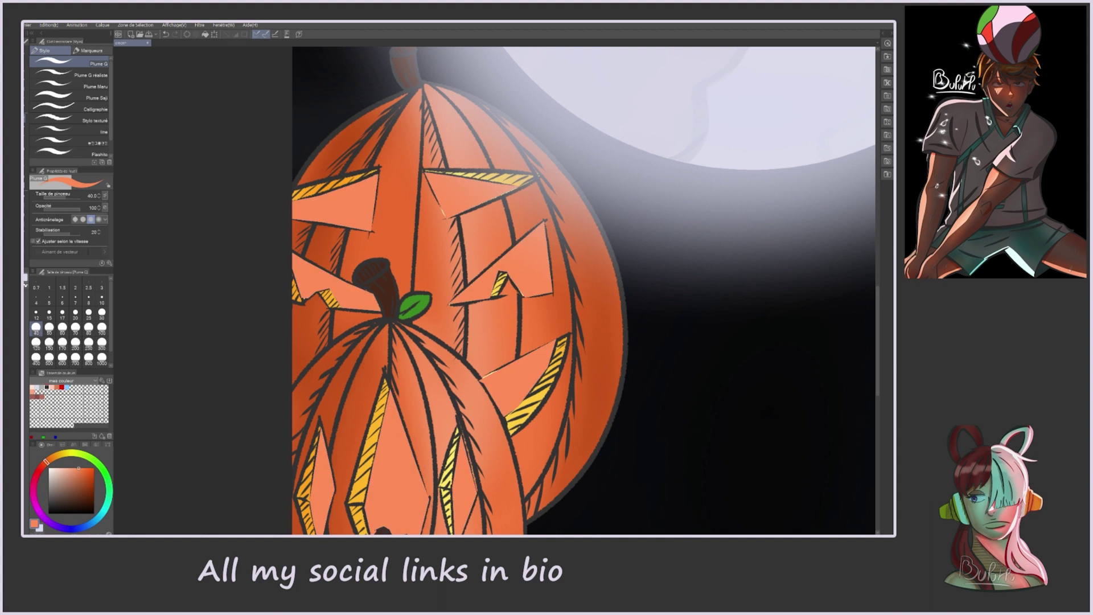
key("ctrl+z")
key("ctrl+z")
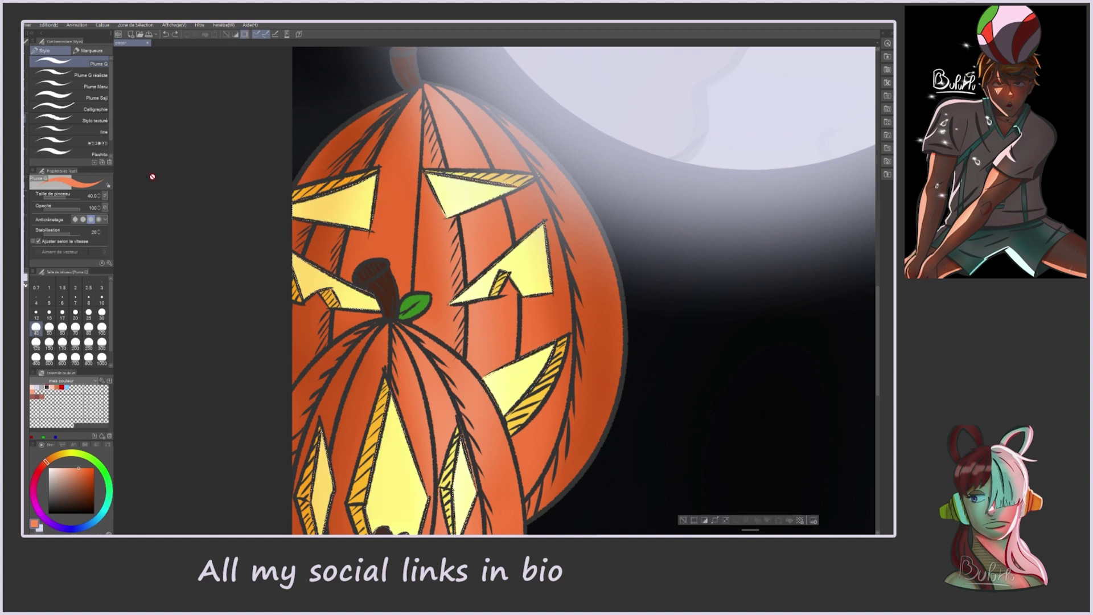
Step: Clear the selection around the carved openings of the pumpkins
key("ctrl+d")
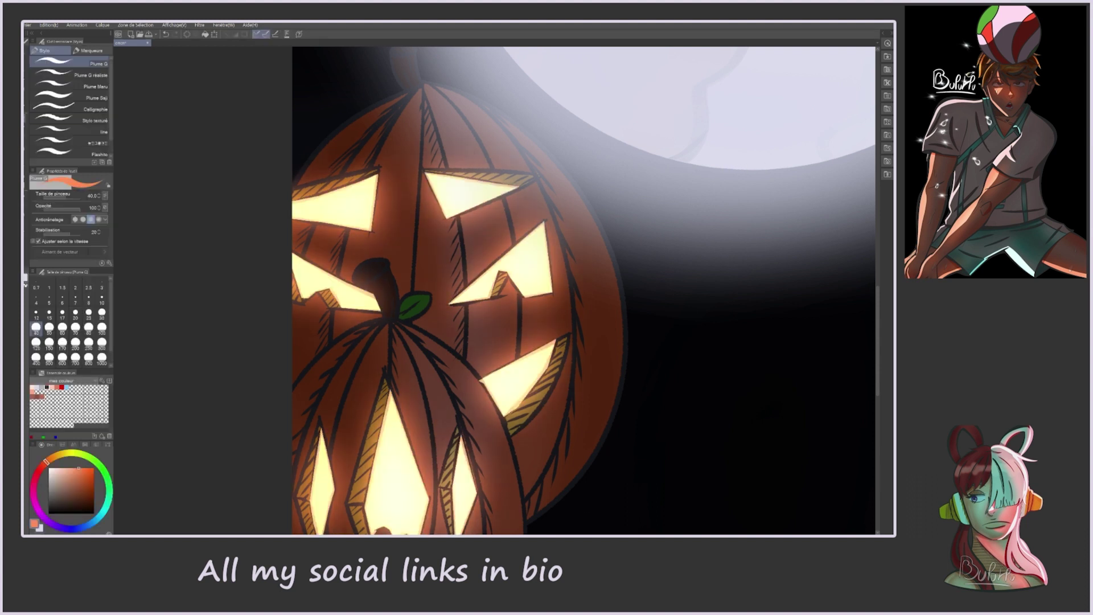
scroll(845, 153, "down", 3)
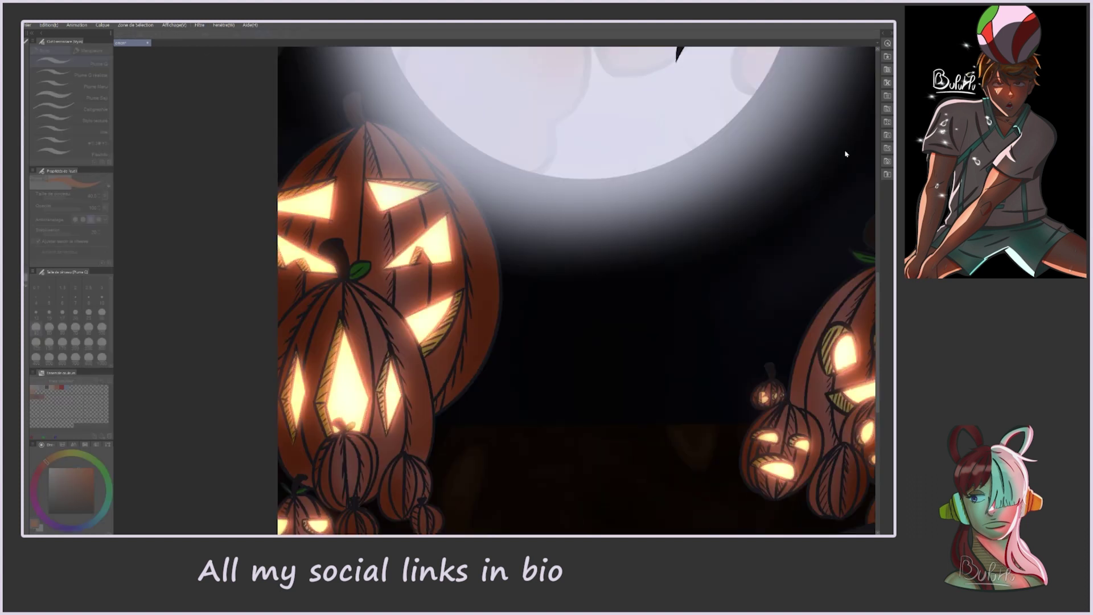
scroll(845, 154, "down", 3)
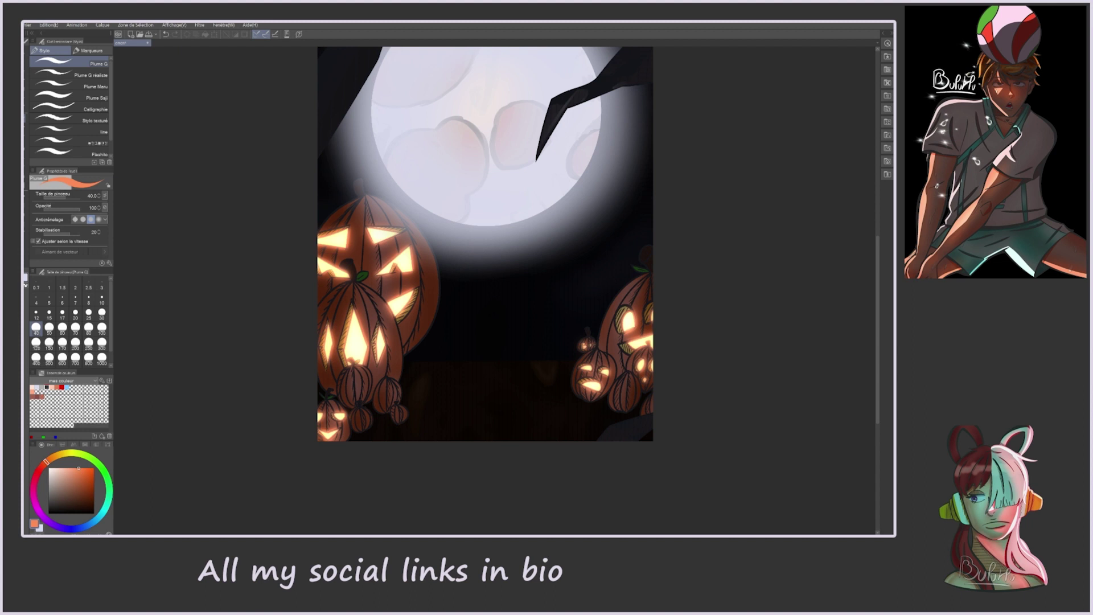
left_click_drag(655, 472, 629, 517)
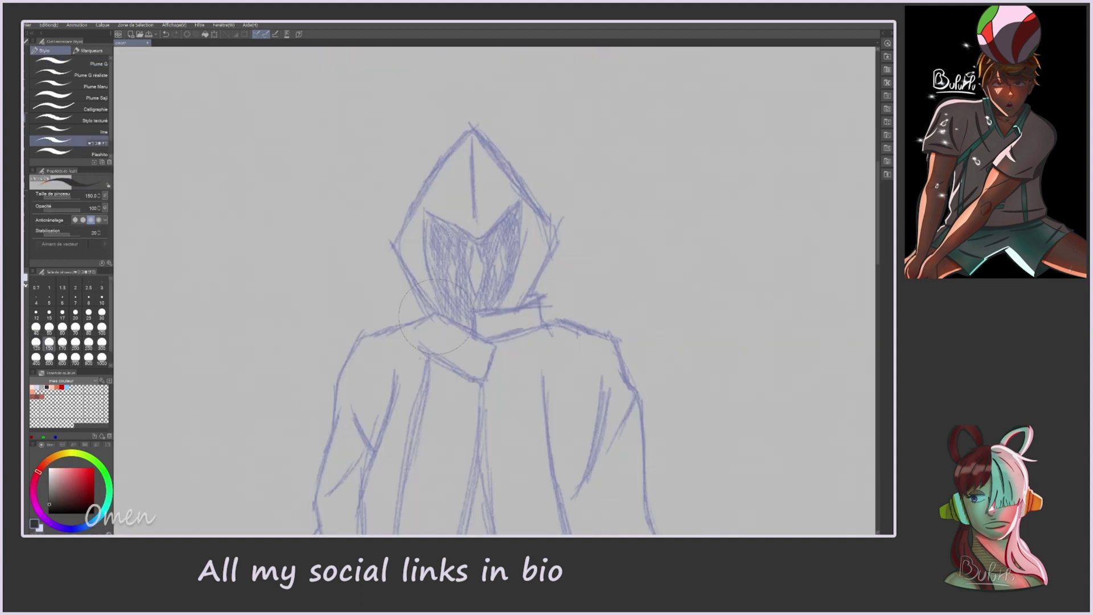
Step: Ink the hood outline, face opening and folded collar over the blue sketch with the dark size 150 pen
left_click_drag(472, 130, 444, 324)
left_click_drag(474, 130, 519, 313)
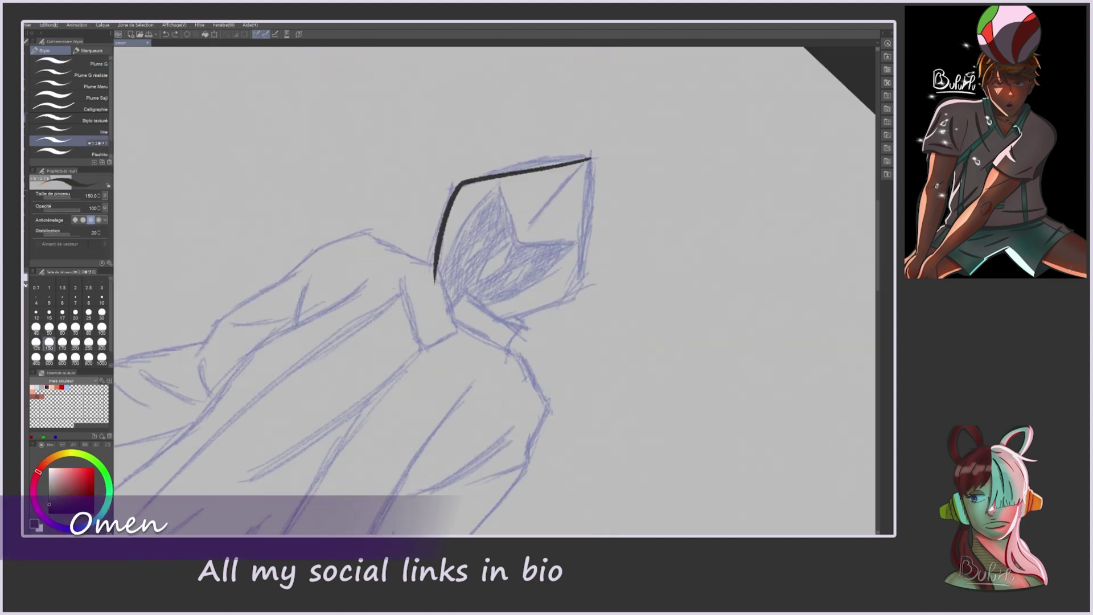
mouse_move(426, 212)
left_mouse_down()
mouse_move(521, 202)
mouse_move(481, 218)
left_mouse_up()
left_click_drag(427, 215, 446, 322)
mouse_move(521, 204)
left_mouse_down()
mouse_move(515, 307)
mouse_move(471, 315)
mouse_move(480, 380)
mouse_move(422, 317)
left_mouse_up()
left_click_drag(544, 298, 489, 337)
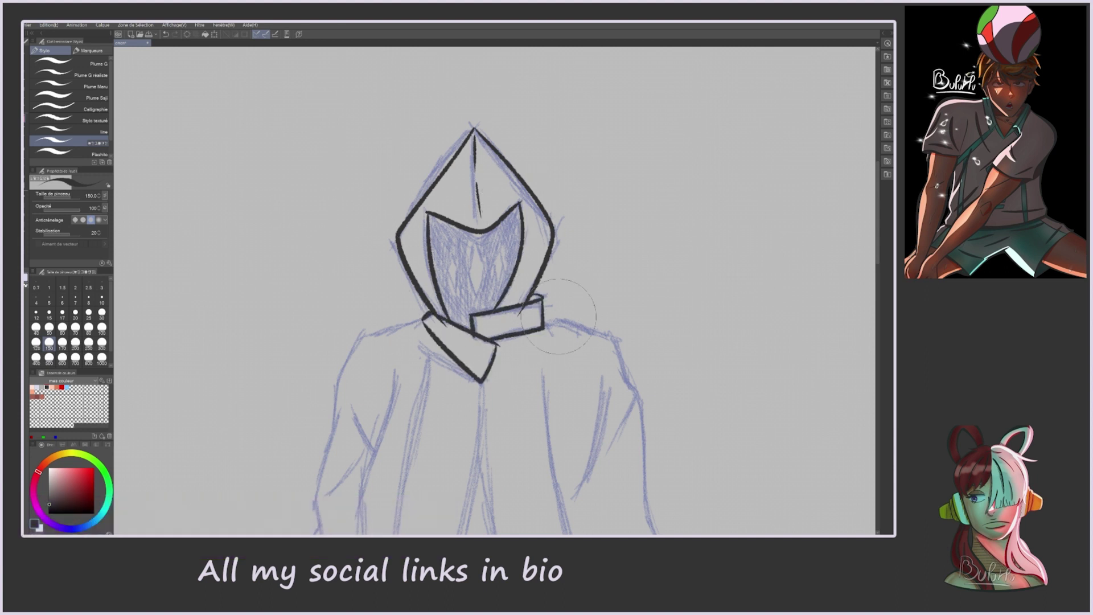
key("e")
scroll(496, 292, "up", 2)
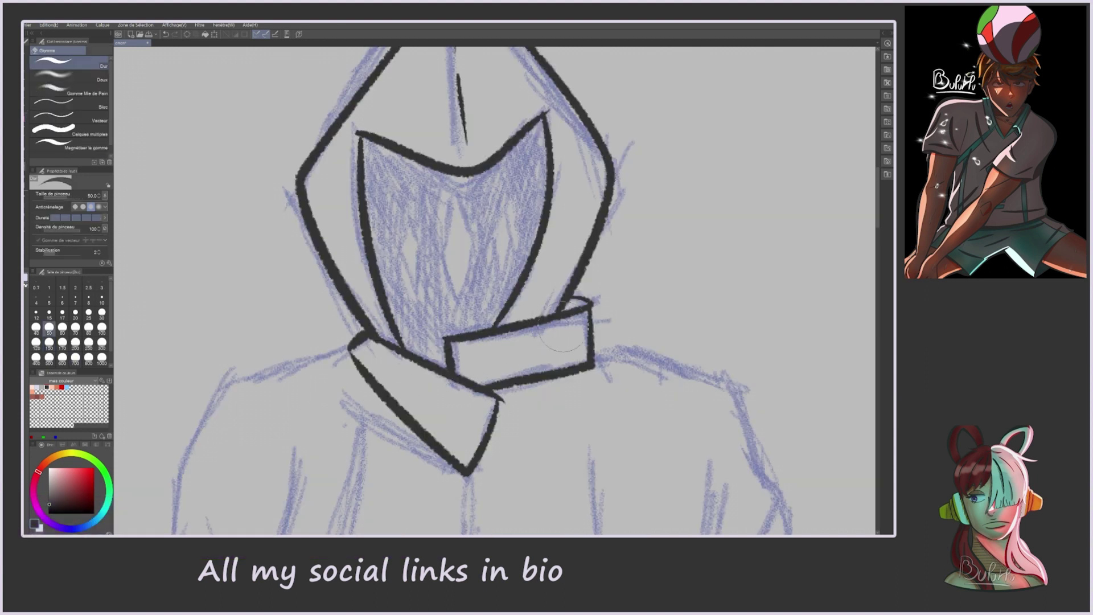
Step: Ink the shoulder, arm folds and wide pointed cuff of the sleeve on the drawing's left side
key("p")
scroll(563, 341, "down", 3)
left_click_drag(471, 284, 457, 386)
left_click_drag(532, 215, 467, 278)
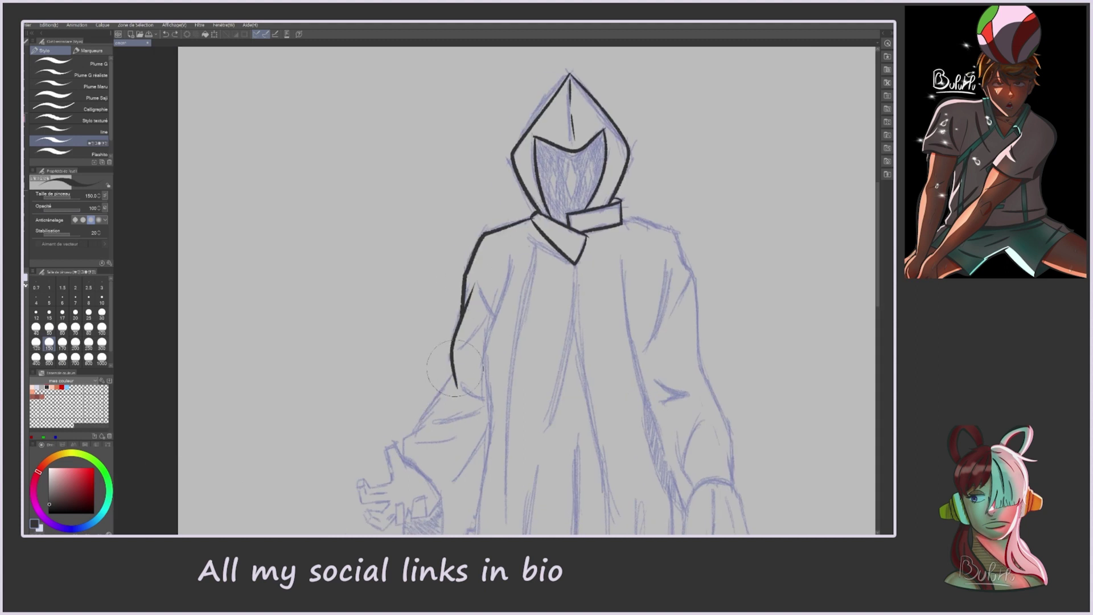
left_click_drag(455, 376, 404, 431)
left_click_drag(404, 433, 469, 316)
left_click_drag(547, 319, 515, 367)
mouse_move(470, 387)
left_mouse_down()
mouse_move(487, 475)
mouse_move(505, 367)
left_mouse_up()
left_click_drag(468, 333, 503, 369)
left_click_drag(486, 475, 541, 405)
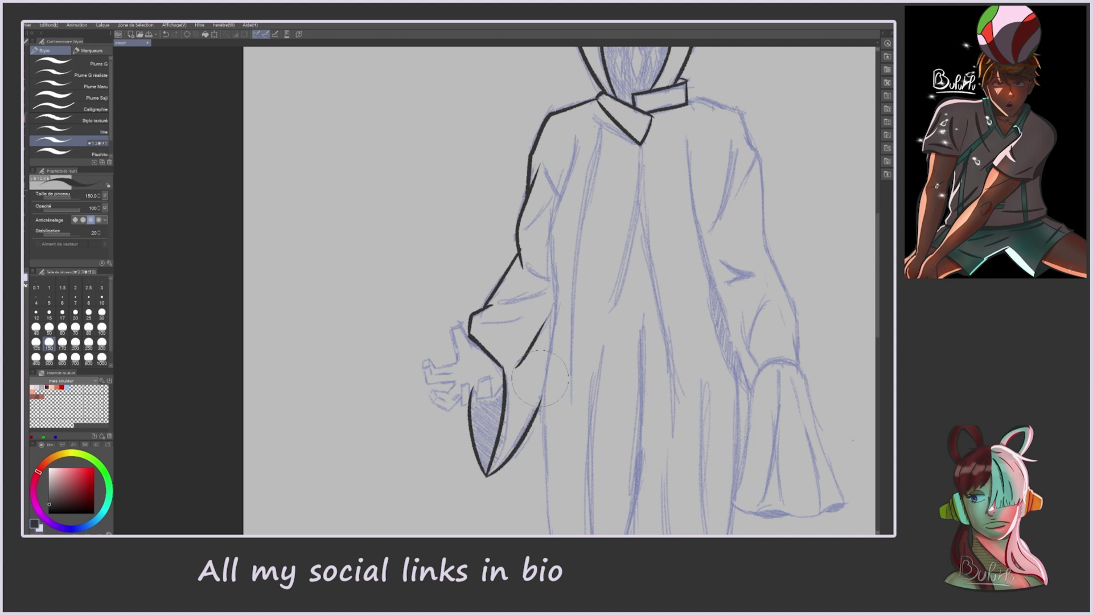
Step: Ink the long left edge of the robe from the chest down towards the hem
left_click_drag(580, 136, 546, 324)
scroll(546, 323, "down", 5)
scroll(513, 228, "down", 2)
left_click_drag(461, 80, 449, 426)
scroll(450, 426, "down", 2)
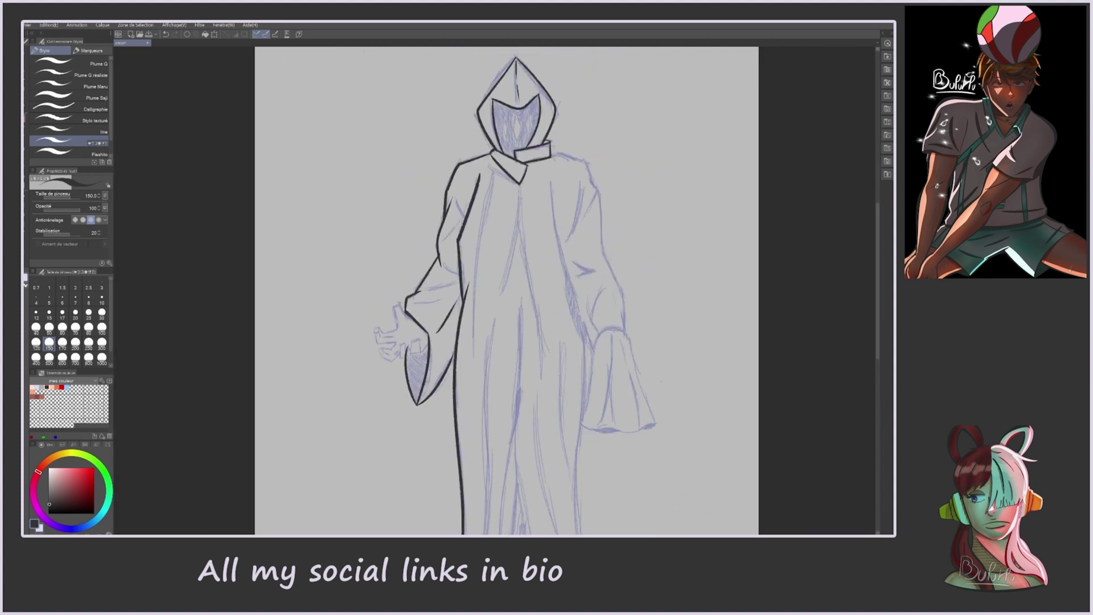
Step: Ink the flared cuff, outer arm, shoulder and sleeve folds on the drawing's right side
left_click_drag(602, 471, 680, 469)
left_click_drag(635, 387, 621, 473)
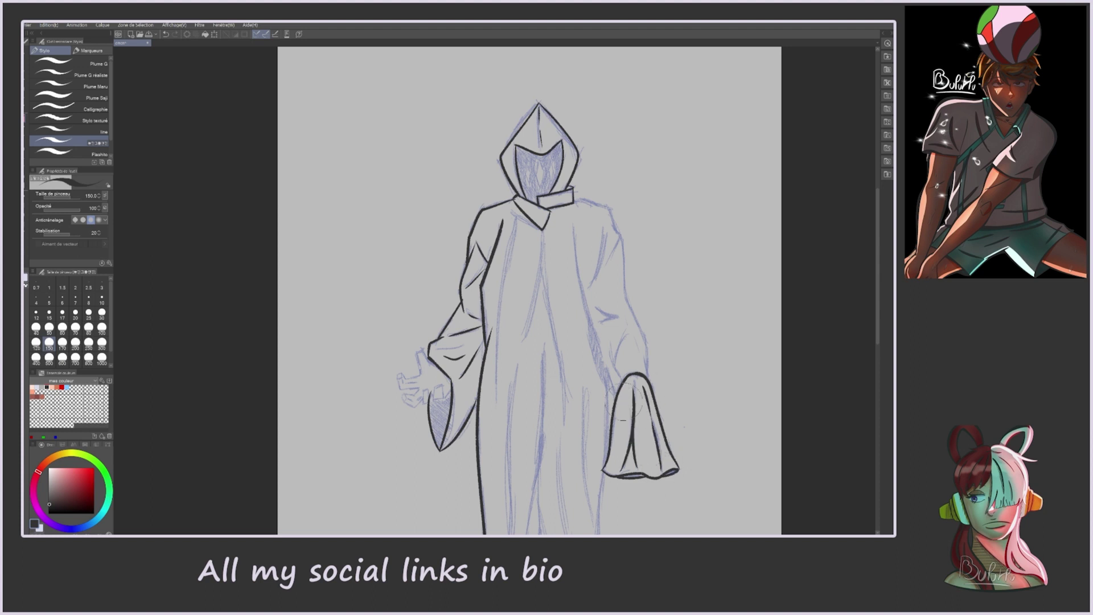
left_click_drag(623, 254, 649, 377)
mouse_move(573, 198)
left_mouse_down()
mouse_move(612, 223)
mouse_move(617, 401)
left_mouse_up()
left_click_drag(612, 367, 636, 337)
Step: Ink the robe's long right edge and the lower hems of both front panels, redoing the hem strokes once
scroll(529, 290, "down", 4)
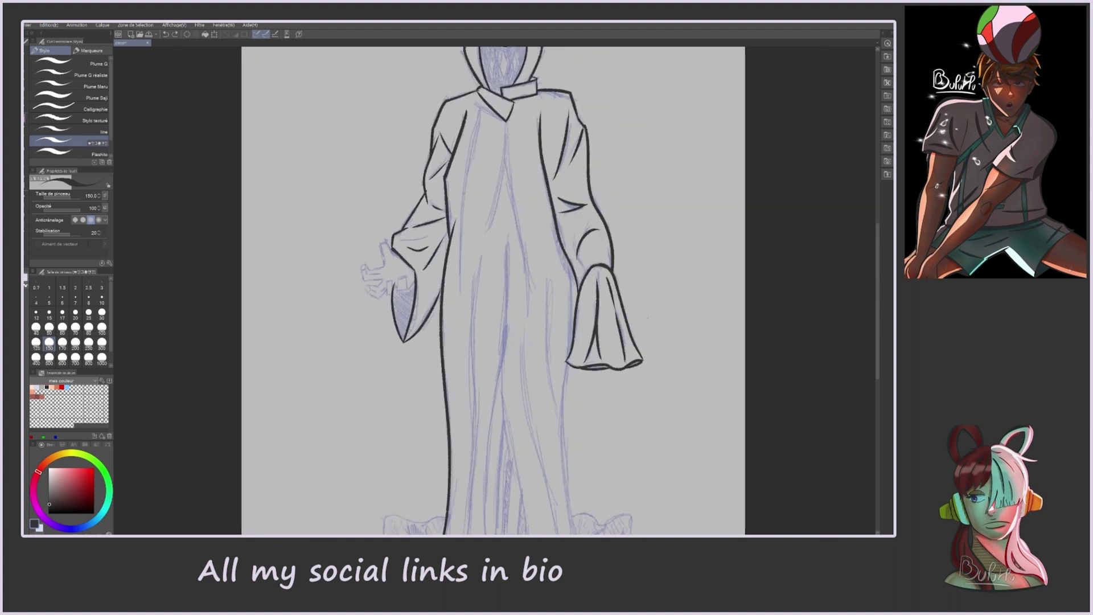
left_click_drag(581, 146, 591, 444)
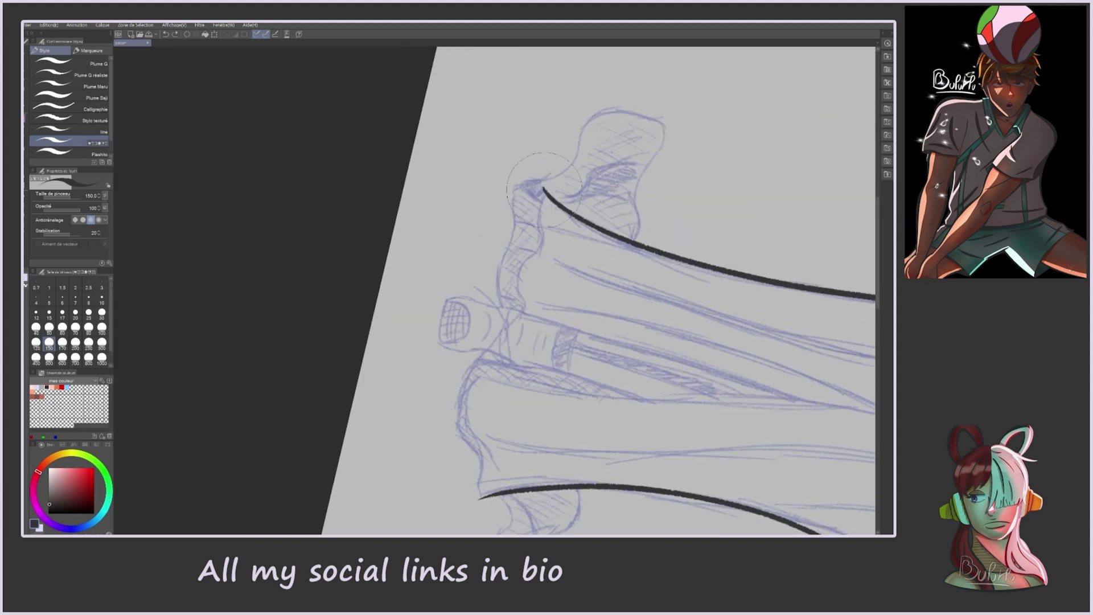
left_click_drag(544, 189, 480, 497)
key("ctrl+z")
left_click_drag(543, 190, 480, 497)
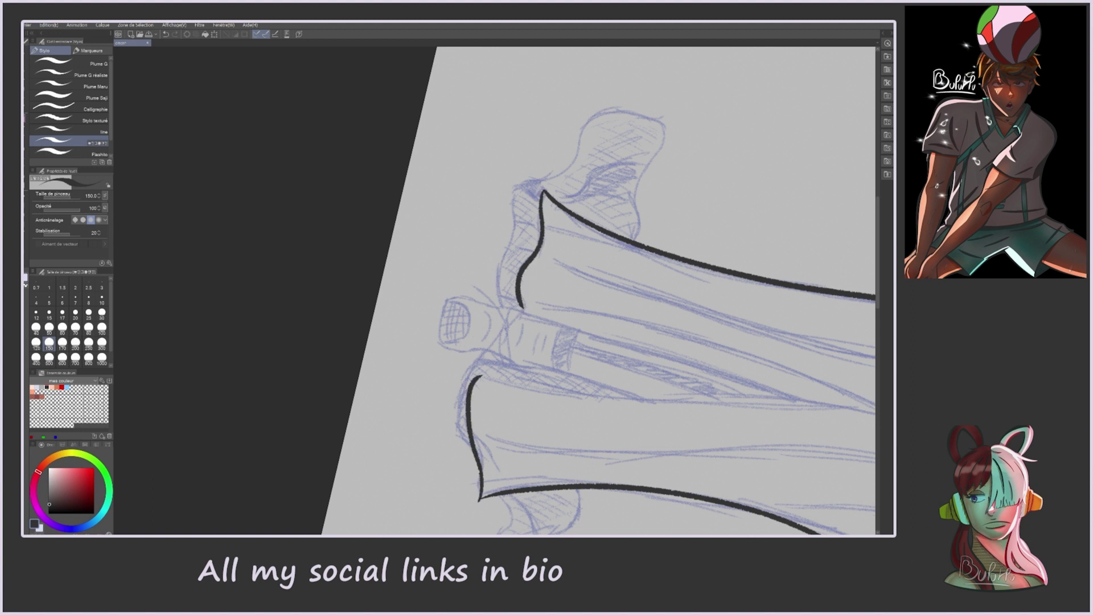
Step: Ink the robe's central opening and the long vertical folds down both front panels
key("ctrl+minus")
left_click_drag(496, 103, 487, 415)
mouse_move(479, 46)
left_mouse_down()
mouse_move(516, 234)
mouse_move(523, 108)
left_mouse_up()
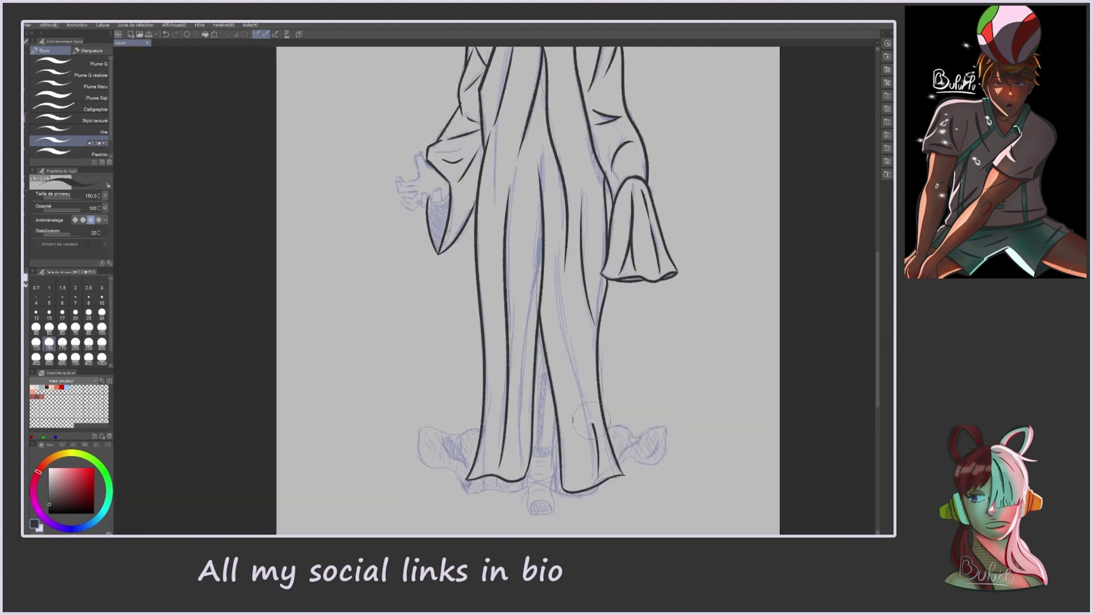
left_click_drag(524, 233, 535, 171)
Step: Ink the wavy coat tails flaring out on both sides behind the hem, with their underside and fold lines
key("ctrl+plus")
left_click_drag(563, 400, 545, 342)
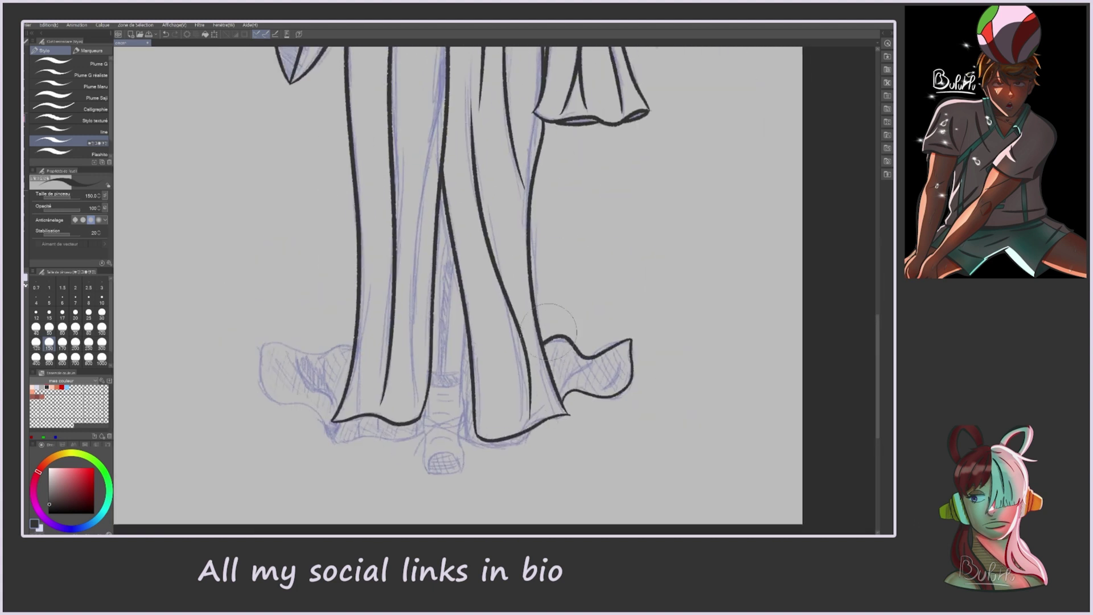
left_click_drag(622, 359, 758, 299)
mouse_move(486, 287)
left_mouse_down()
mouse_move(455, 342)
mouse_move(560, 375)
left_mouse_up()
left_click_drag(470, 364, 474, 373)
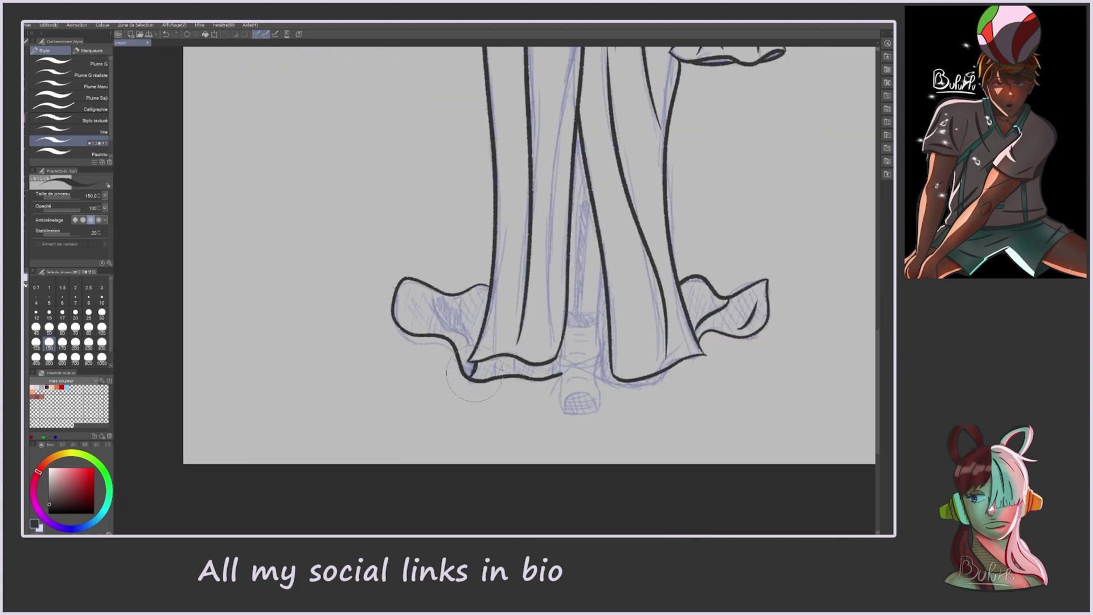
left_click_drag(676, 364, 595, 367)
left_click_drag(430, 297, 471, 352)
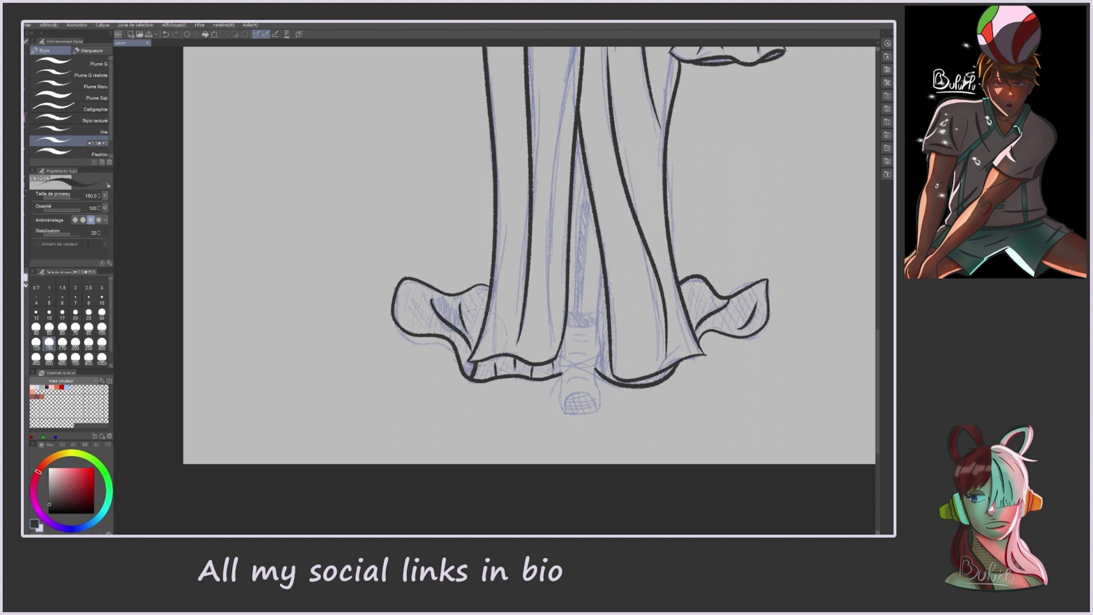
left_click_drag(451, 279, 417, 292)
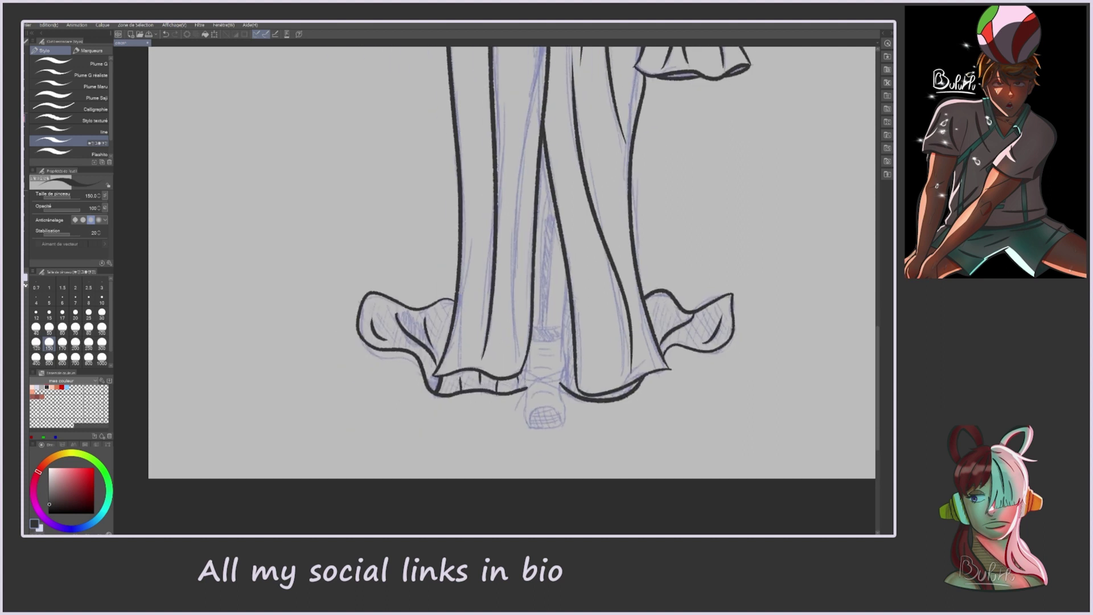
Step: Ink the shoes with toe caps and tied laces, and fill the dark strip of the leg in the robe's opening
left_click_drag(526, 428, 564, 395)
mouse_move(563, 268)
left_mouse_down()
mouse_move(567, 390)
mouse_move(557, 408)
left_mouse_up()
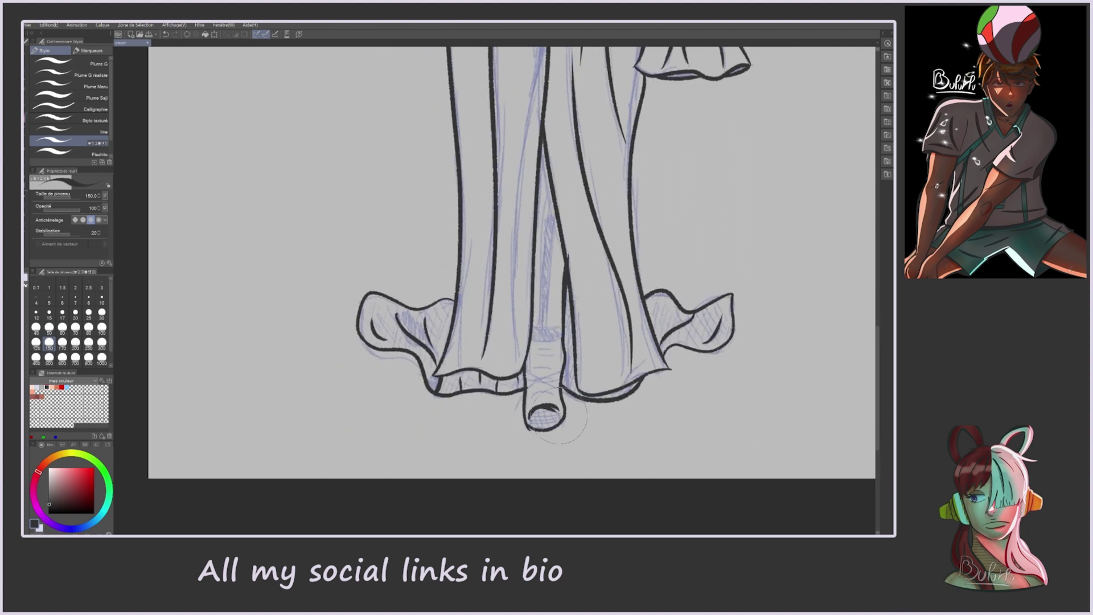
mouse_move(532, 329)
left_mouse_down()
mouse_move(552, 288)
mouse_move(543, 330)
mouse_move(549, 194)
left_mouse_up()
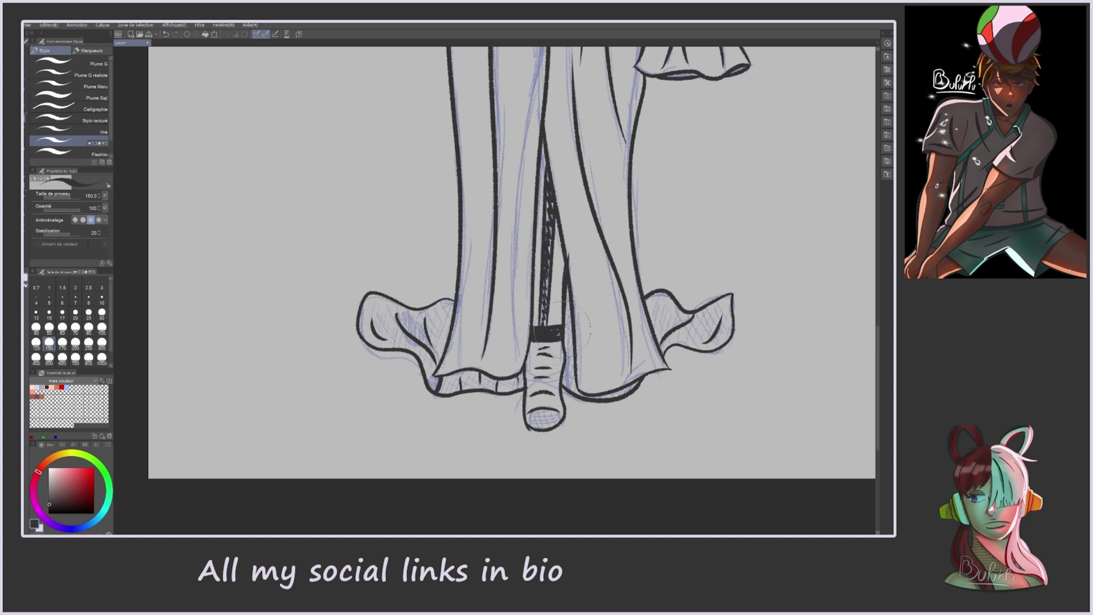
mouse_move(509, 369)
left_mouse_down()
mouse_move(569, 377)
mouse_move(587, 410)
left_mouse_up()
left_click_drag(541, 378, 514, 415)
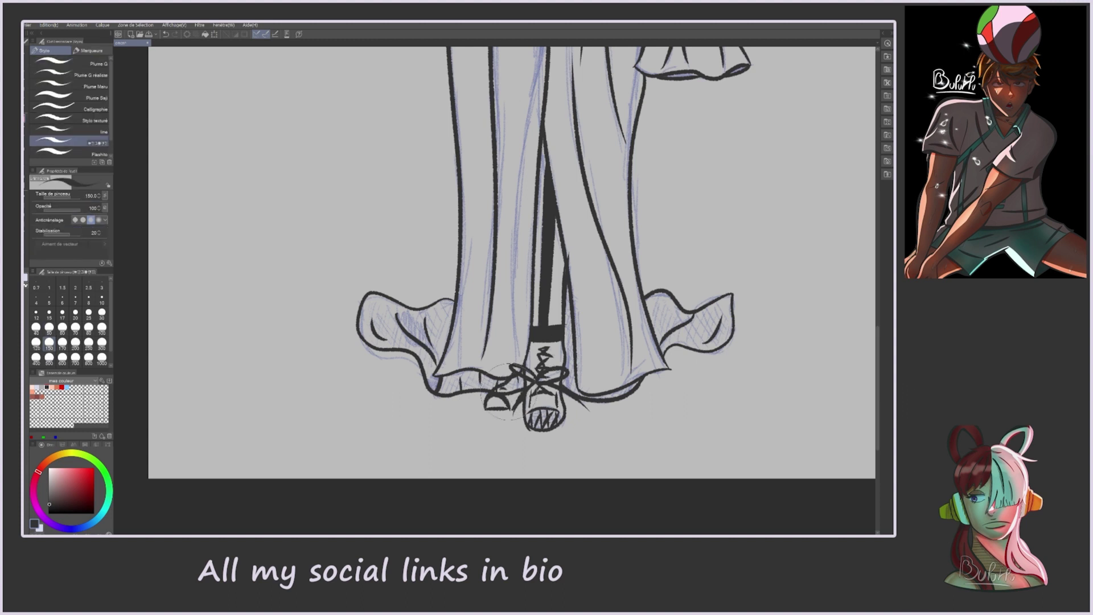
Step: Draw the jagged flame-shaped slits inside the hood's face opening, redoing the strokes where needed
key("e")
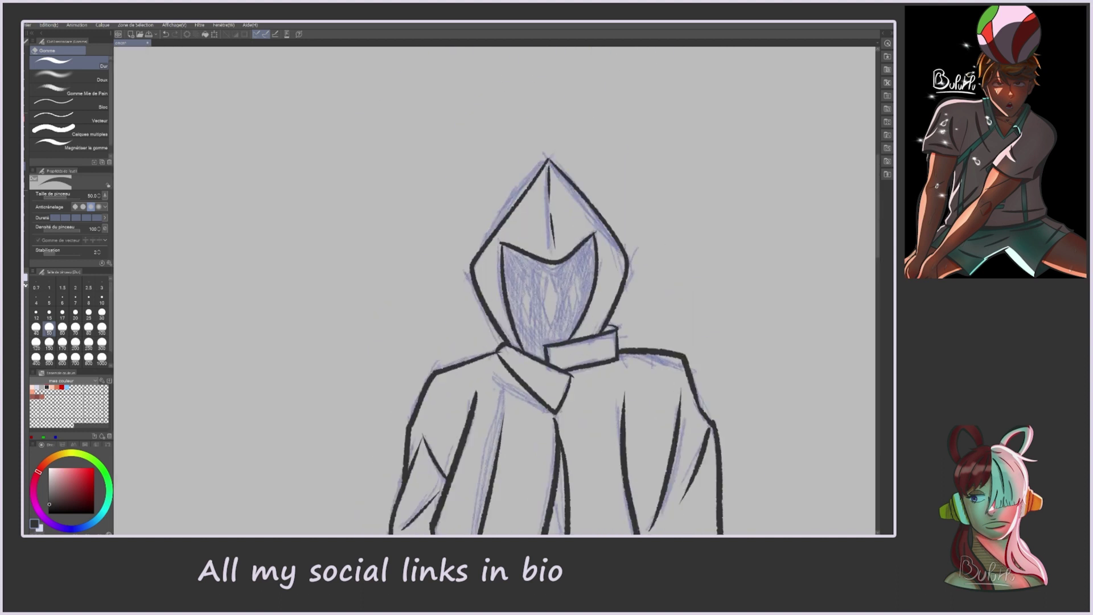
key("p")
mouse_move(592, 318)
left_mouse_down()
mouse_move(607, 379)
mouse_move(621, 322)
mouse_move(611, 255)
mouse_move(657, 345)
mouse_move(666, 327)
mouse_move(660, 267)
left_mouse_up()
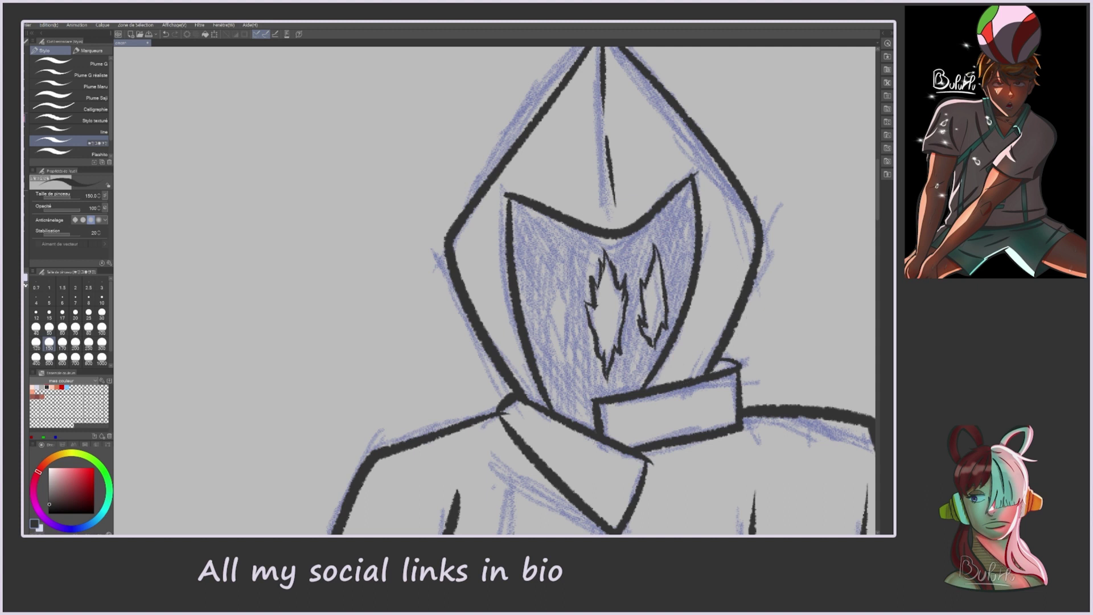
key("ctrl+z")
mouse_move(559, 276)
left_mouse_down()
mouse_move(566, 326)
mouse_move(565, 278)
mouse_move(595, 283)
mouse_move(557, 262)
mouse_move(473, 302)
mouse_move(441, 253)
mouse_move(506, 277)
mouse_move(471, 267)
mouse_move(465, 230)
mouse_move(501, 238)
mouse_move(544, 202)
left_mouse_up()
scroll(598, 266, "down", 5)
scroll(463, 414, "up", 6)
Step: Ink the open hand with its bent fingers and thumb emerging from the left sleeve
left_click_drag(481, 258, 512, 359)
key("ctrl+z")
left_click_drag(506, 293, 521, 321)
key("ctrl+z")
scroll(486, 282, "down", 2)
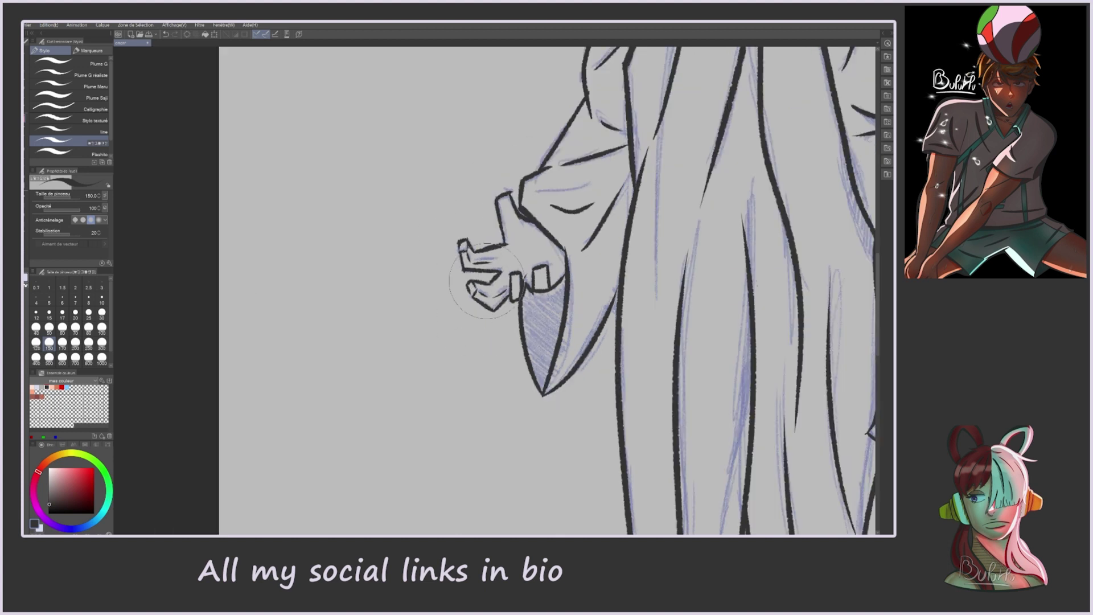
scroll(486, 282, "down", 1)
scroll(468, 347, "up", 1)
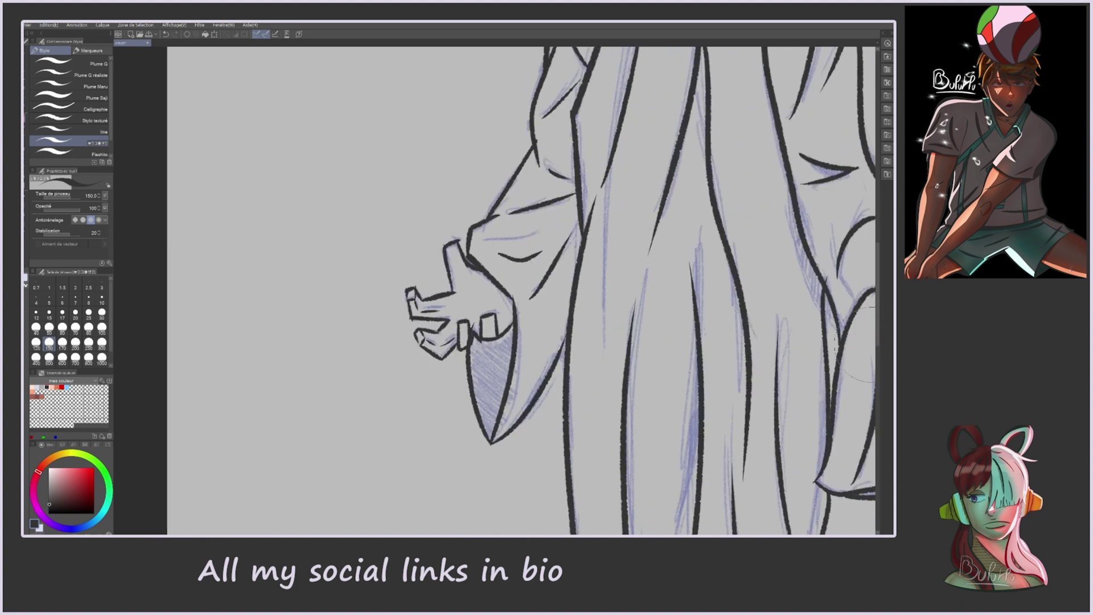
Step: Ink the first overlapping curved strands of a swirling orb above the open hand
left_click_drag(453, 184, 462, 245)
mouse_move(426, 197)
left_mouse_down()
mouse_move(433, 256)
mouse_move(453, 250)
mouse_move(452, 264)
left_mouse_up()
mouse_move(426, 225)
left_mouse_down()
mouse_move(448, 267)
mouse_move(469, 239)
left_mouse_up()
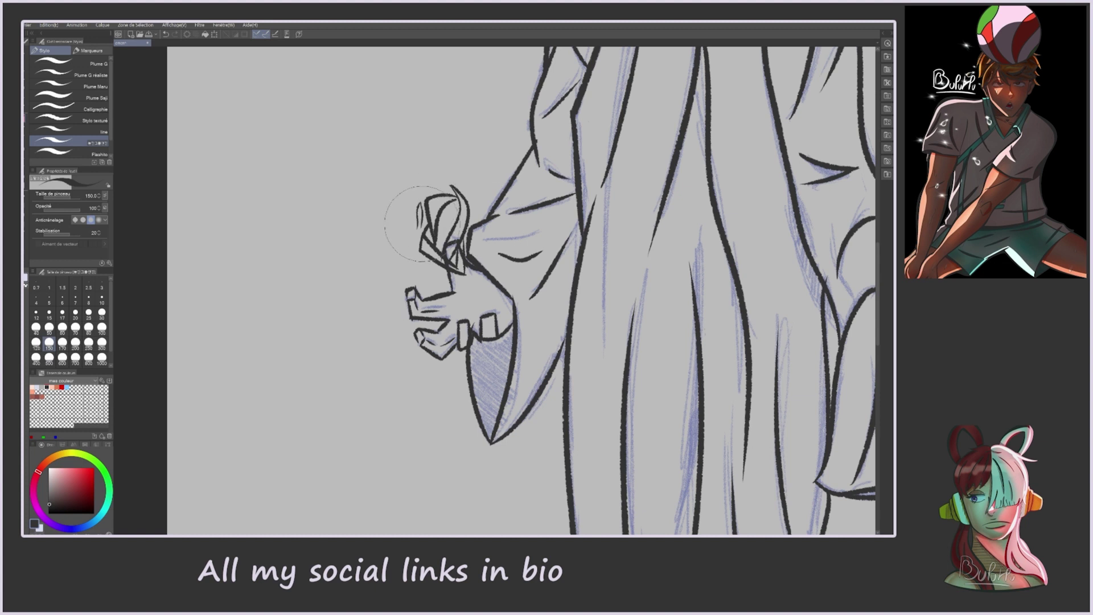
scroll(446, 187, "up", 5)
scroll(432, 159, "down", 6)
Step: Complete the orb with more crossing strands and loose shards, and draw a curling wisp rising from its left side
mouse_move(449, 228)
left_mouse_down()
mouse_move(479, 268)
mouse_move(493, 256)
left_mouse_up()
left_click_drag(497, 310, 512, 342)
left_click_drag(494, 319, 484, 365)
key("p")
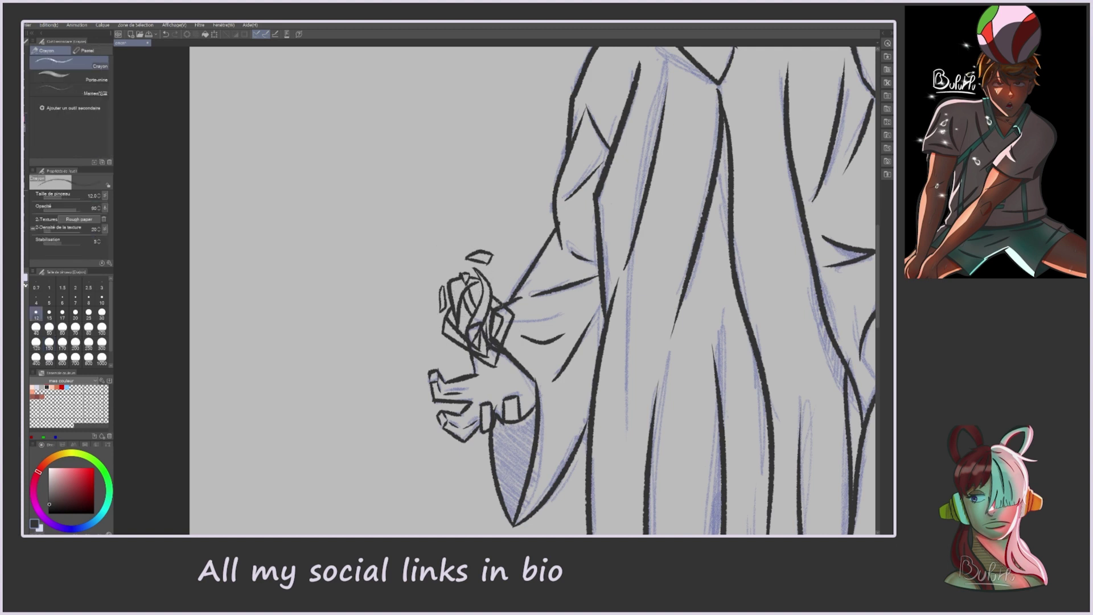
key("p")
left_click_drag(509, 331, 516, 359)
left_click_drag(453, 343, 459, 365)
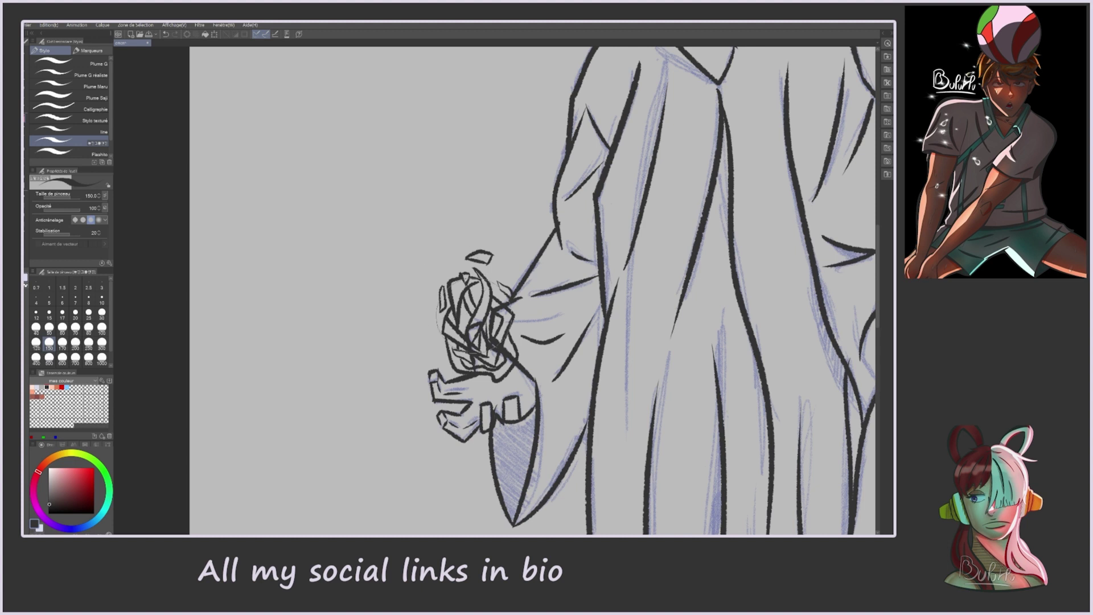
mouse_move(411, 223)
left_mouse_down()
mouse_move(437, 359)
mouse_move(426, 319)
left_mouse_up()
Step: Try to ink a second wisp rising on the right side of the orb
left_click_drag(529, 267, 521, 336)
key("ctrl+z")
left_click_drag(492, 251, 530, 336)
left_click_drag(544, 253, 528, 339)
key("ctrl+z")
key("ctrl+z")
left_click_drag(546, 256, 538, 339)
key("ctrl+z")
mouse_move(501, 250)
left_mouse_down()
mouse_move(536, 283)
mouse_move(529, 325)
left_mouse_up()
key("ctrl+z")
left_click_drag(507, 233, 535, 353)
key("ctrl+z")
key("ctrl+z")
Step: Hatch the wisp, the orb's shards and the inside of the left cuff with diagonal strokes
key("e")
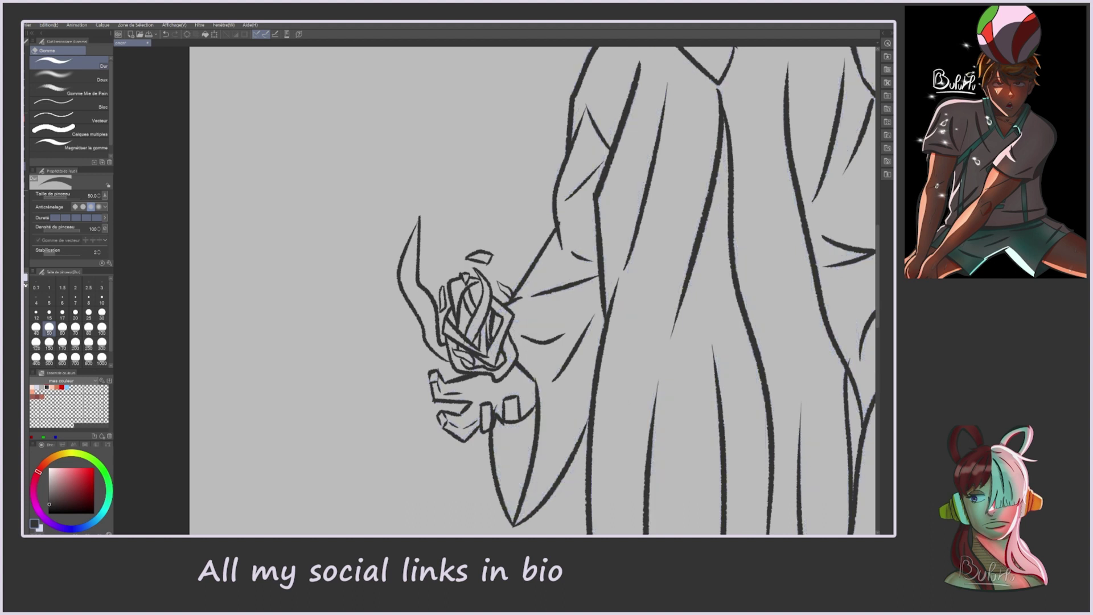
scroll(451, 304, "down", 5)
key("p")
scroll(451, 305, "up", 5)
mouse_move(450, 302)
left_mouse_down()
mouse_move(402, 232)
mouse_move(475, 234)
left_mouse_up()
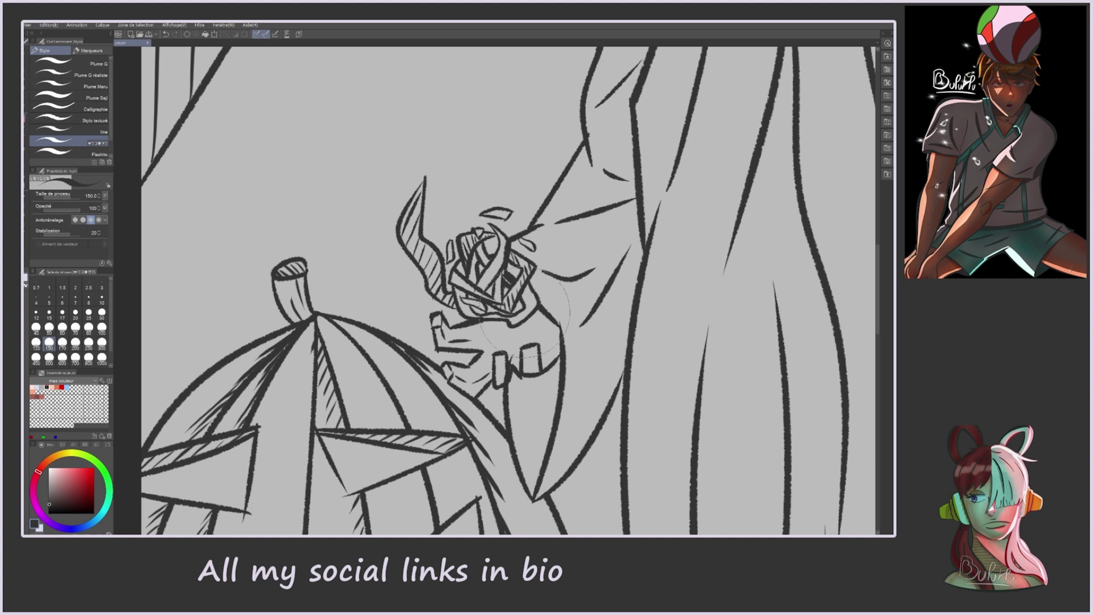
left_click_drag(529, 491, 554, 373)
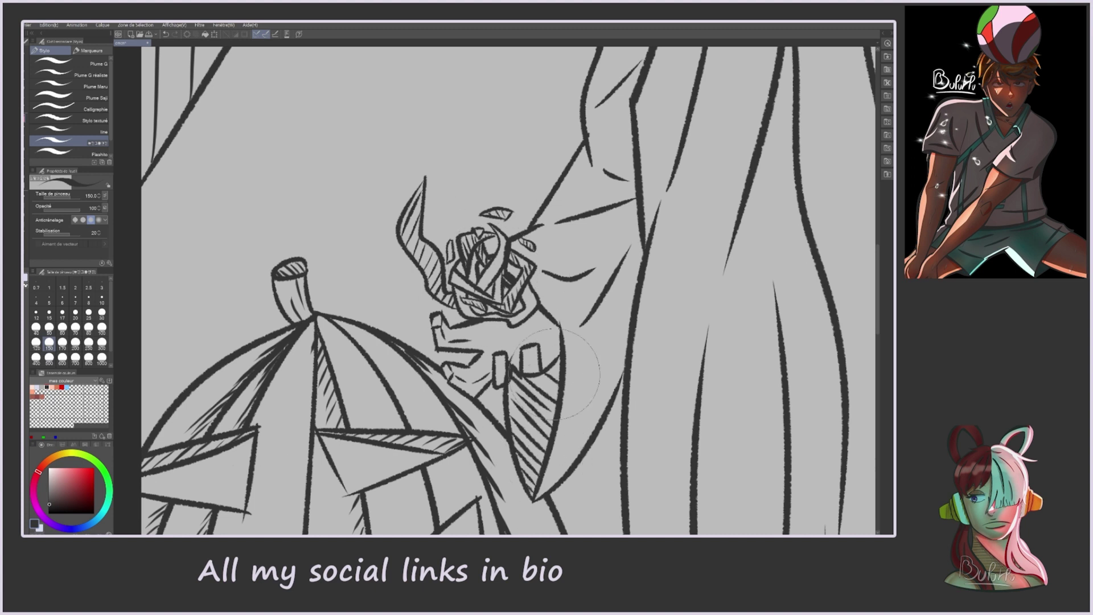
Step: Hatch the left sleeve's creases, the shoulder and chest folds, and the shadow under the collar with short diagonal strokes
left_click_drag(583, 270, 480, 407)
left_click_drag(549, 156, 501, 124)
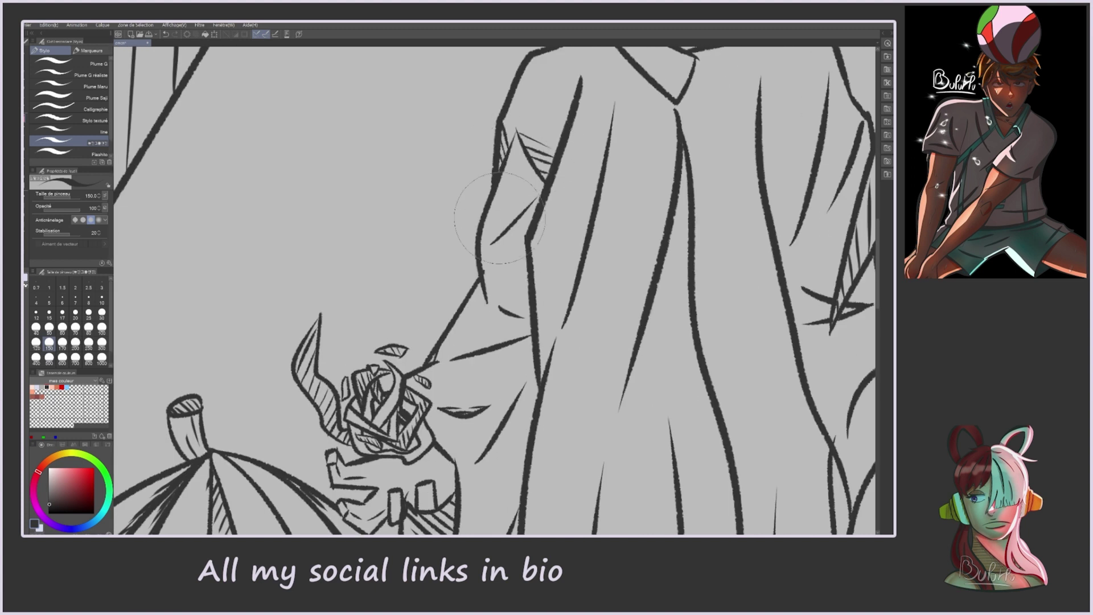
mouse_move(519, 482)
left_mouse_down()
mouse_move(528, 313)
mouse_move(501, 307)
mouse_move(535, 194)
mouse_move(564, 320)
mouse_move(581, 239)
left_mouse_up()
left_click_drag(609, 120, 580, 239)
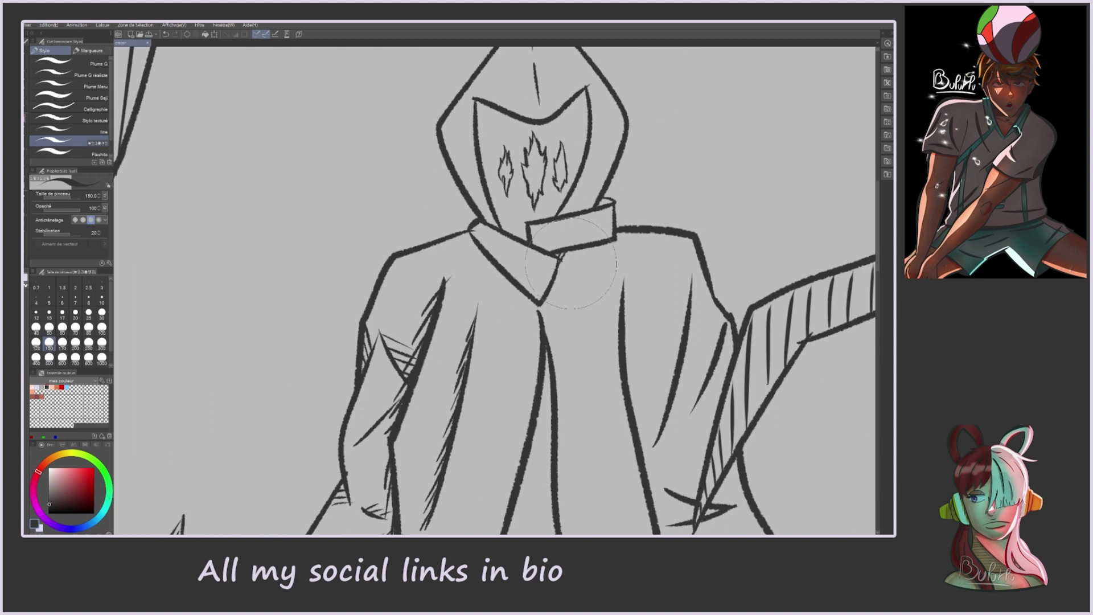
left_click_drag(564, 251, 621, 239)
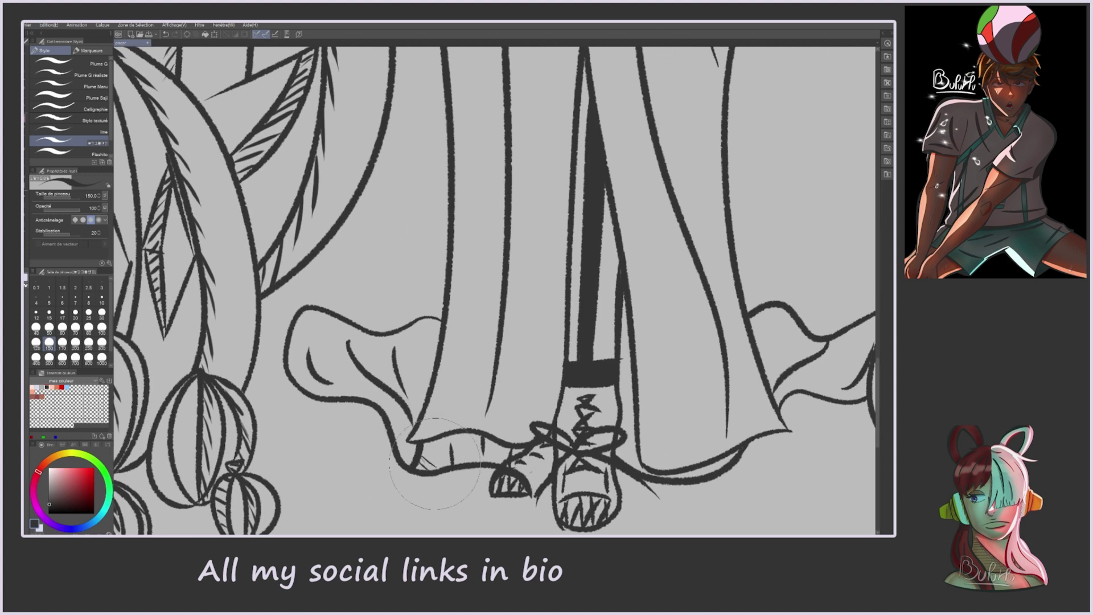
Step: Hatch the underside of the robe's hem and the slit beside the leg, crosshatching the section left of the shoes
left_click_drag(424, 469, 506, 450)
mouse_move(623, 308)
left_mouse_down()
mouse_move(626, 416)
mouse_move(711, 469)
left_mouse_up()
left_click_drag(421, 456, 478, 449)
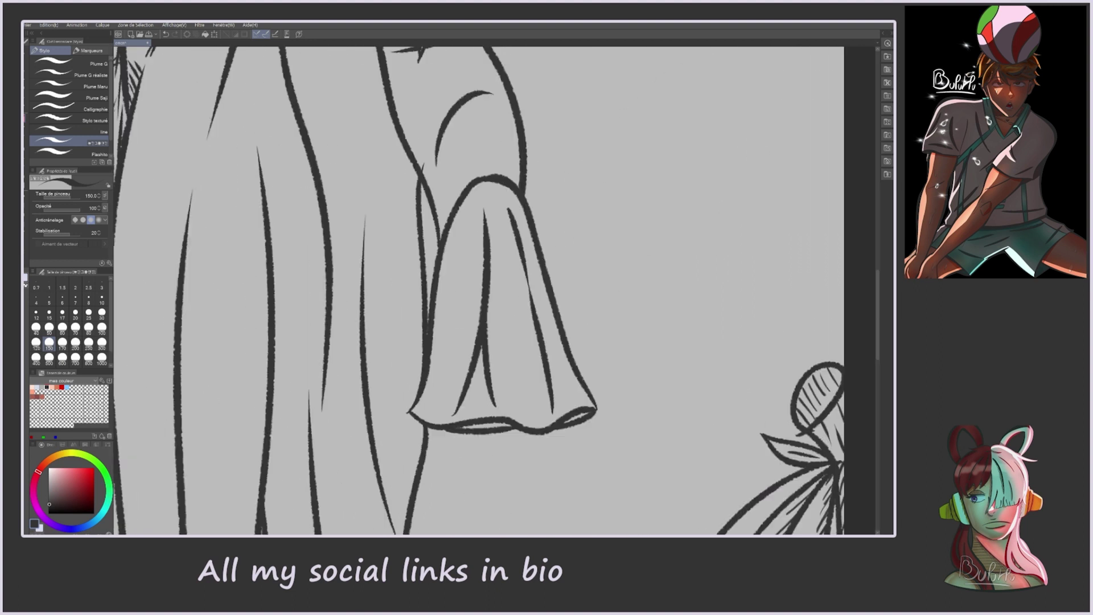
Step: Hatch the hanging right sleeve's folds and opening, the elbow creases, and the gap between that sleeve and the robe
left_click_drag(528, 213, 506, 348)
left_click_drag(535, 154, 527, 231)
left_click_drag(566, 200, 598, 358)
left_click_drag(535, 260, 550, 350)
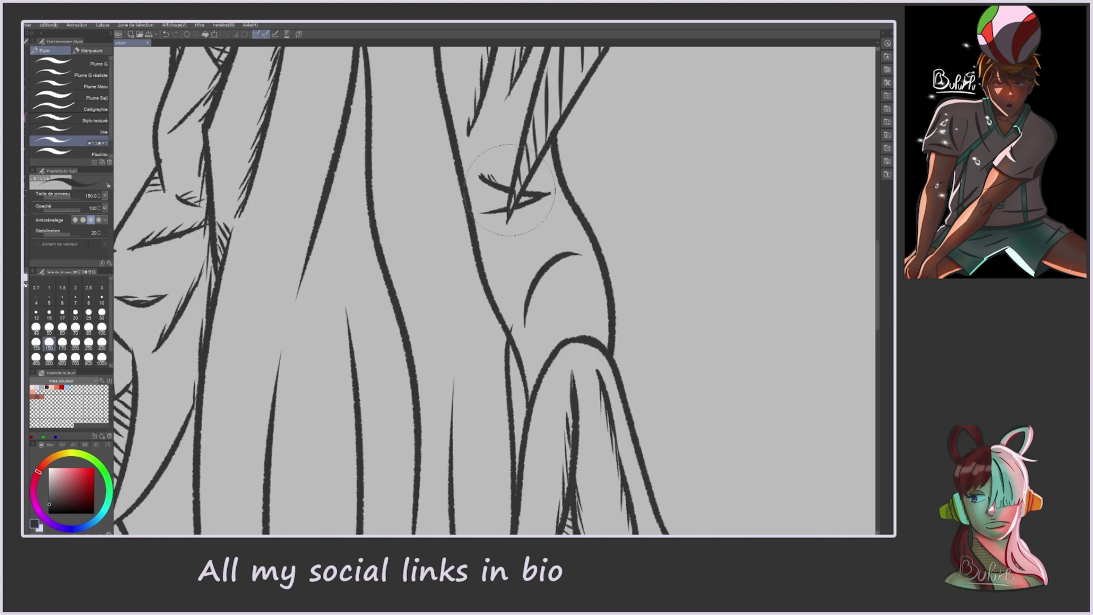
left_click_drag(544, 182, 525, 200)
left_click_drag(506, 208, 481, 209)
left_click_drag(549, 310, 506, 350)
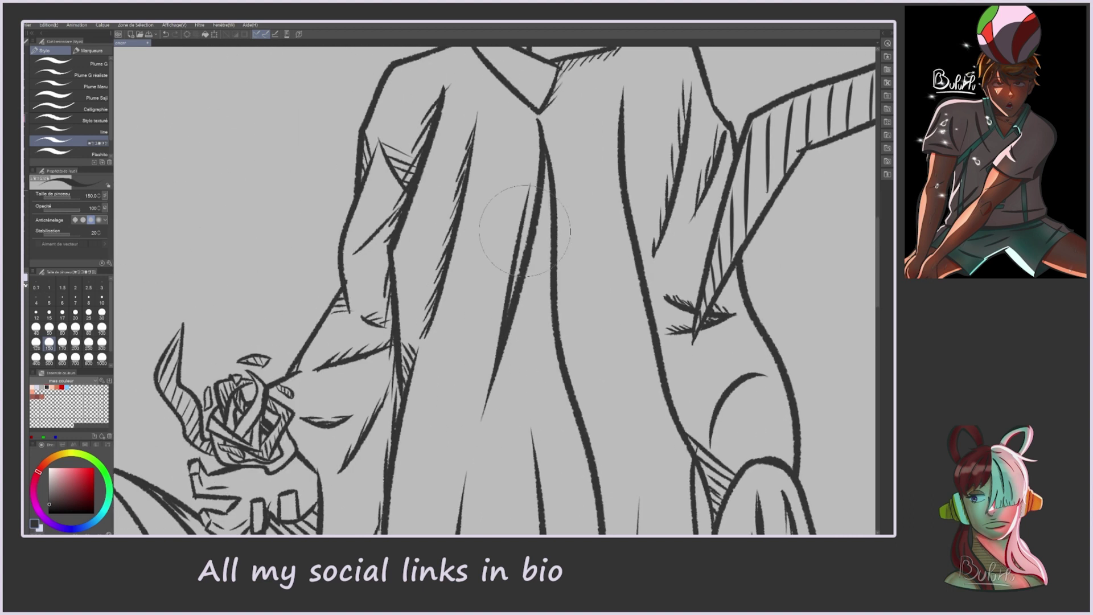
Step: Add fine hatching along the robe's central front folds and down the long fold of its lower right panel
left_click_drag(506, 263, 482, 421)
mouse_move(537, 135)
left_mouse_down()
mouse_move(508, 239)
mouse_move(545, 307)
left_mouse_up()
left_click_drag(509, 137, 556, 393)
left_click_drag(556, 393, 553, 484)
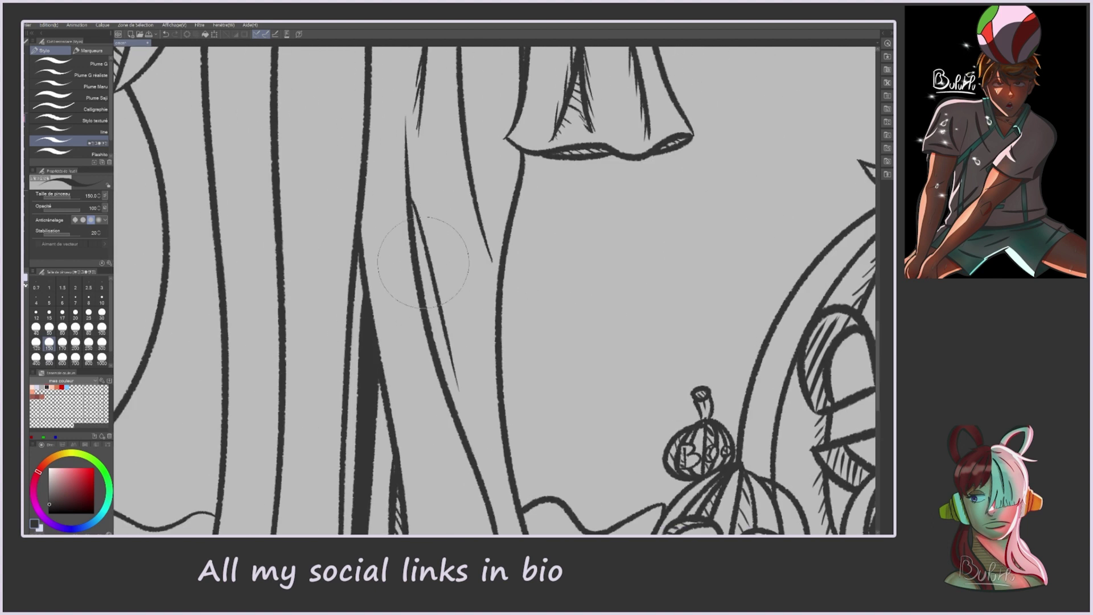
left_click_drag(405, 125, 484, 459)
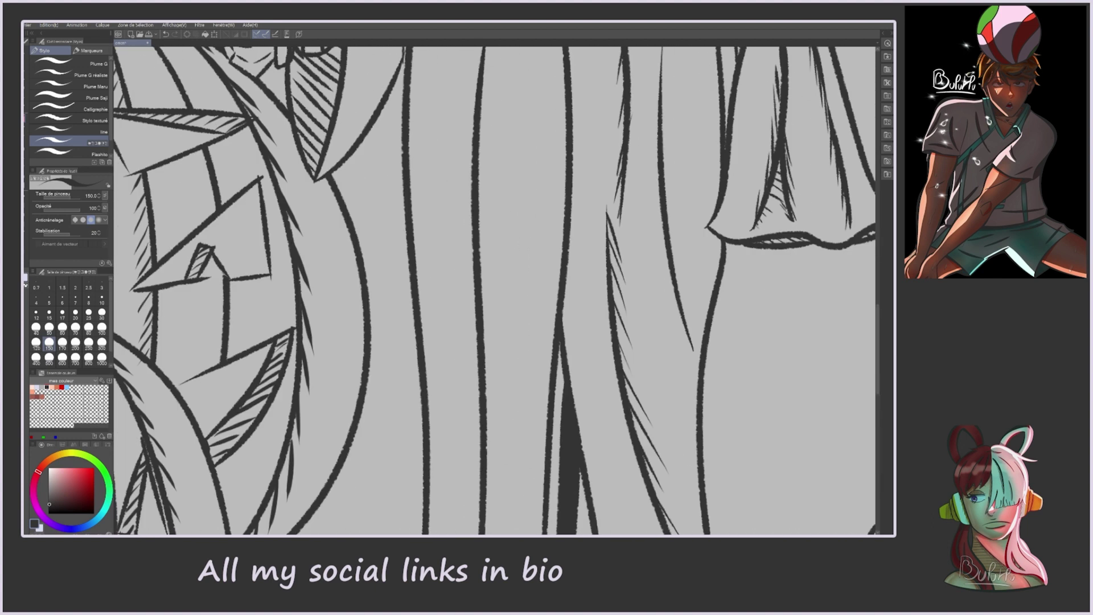
Step: Hatch the creases of the trailing ruffled hem on both sides and the long fold of the lower left panel
left_click_drag(269, 385, 287, 416)
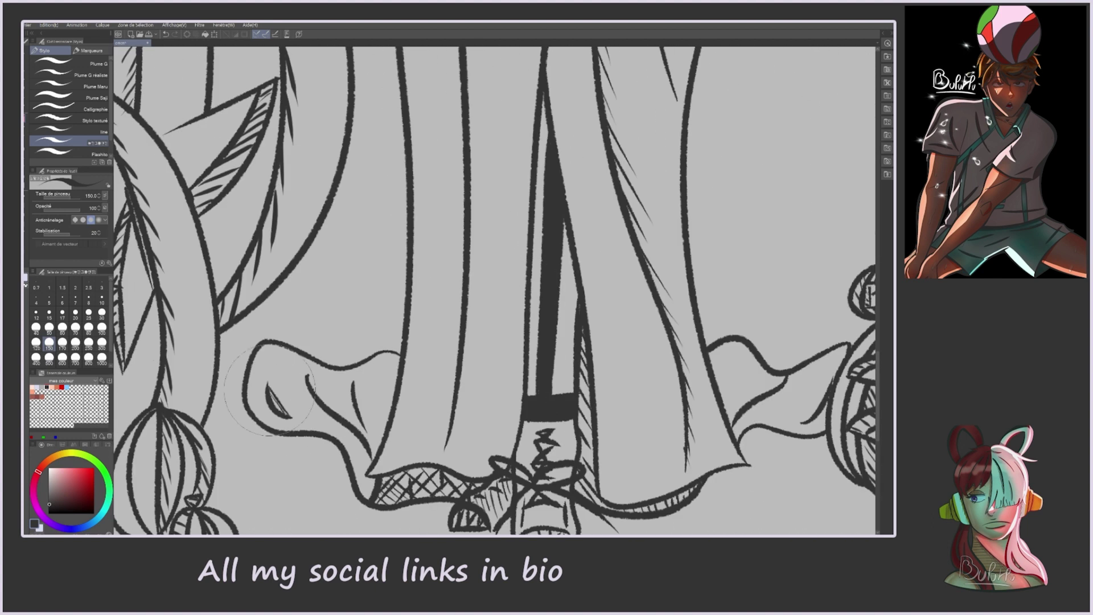
left_click_drag(319, 380, 362, 405)
left_click_drag(441, 442, 462, 182)
left_click_drag(820, 378, 766, 393)
left_click_drag(740, 413, 757, 436)
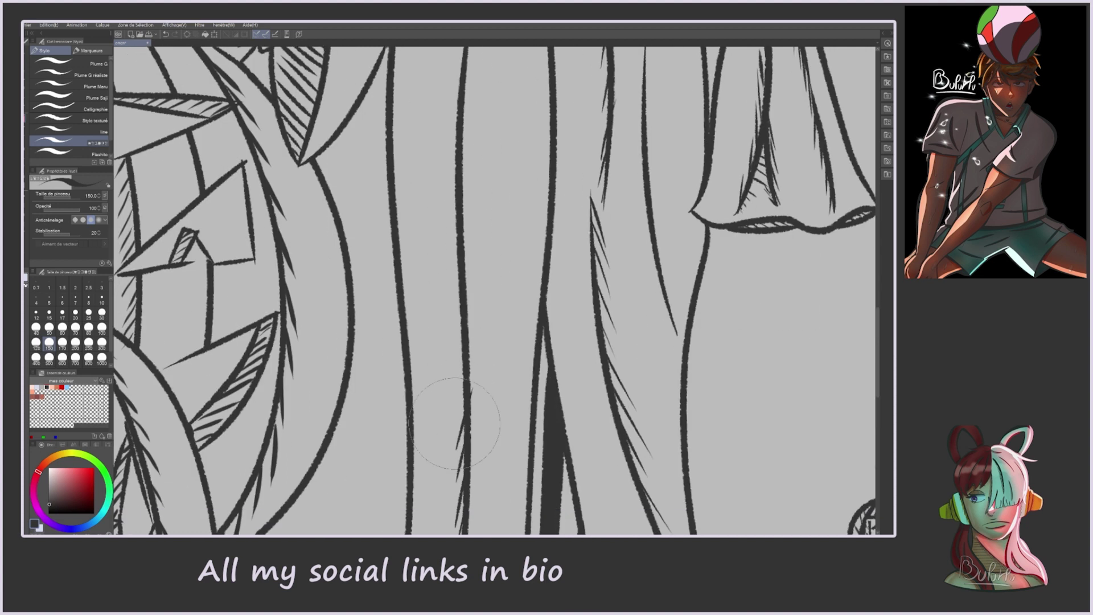
left_click_drag(450, 393, 450, 91)
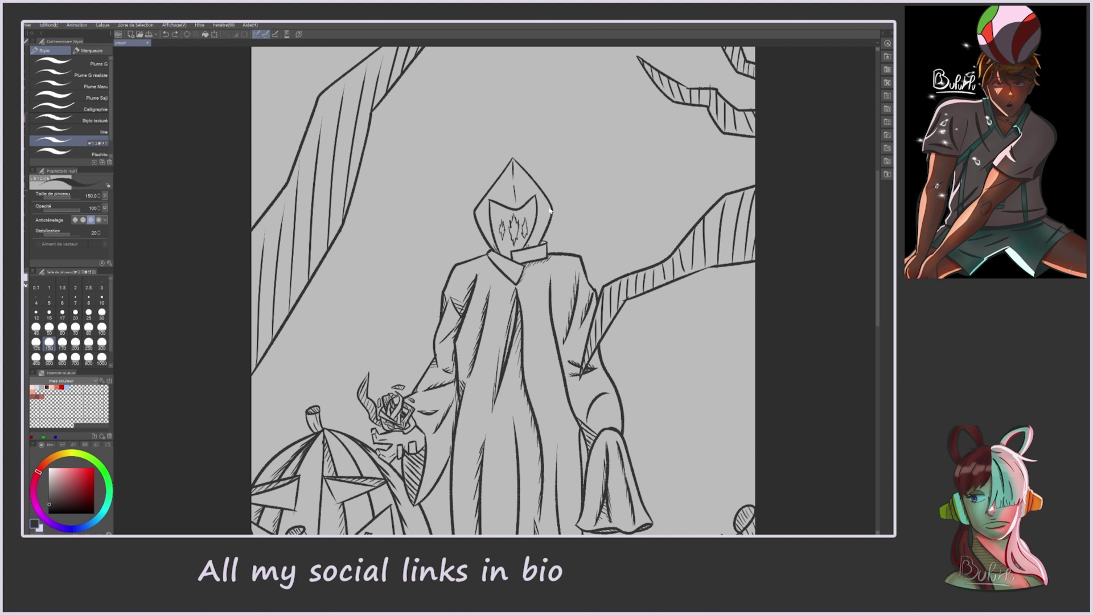
Step: Start a polygon selection around the robe's upper body and left sleeve, following the line art
scroll(550, 211, "up", 3)
scroll(503, 191, "down", 5)
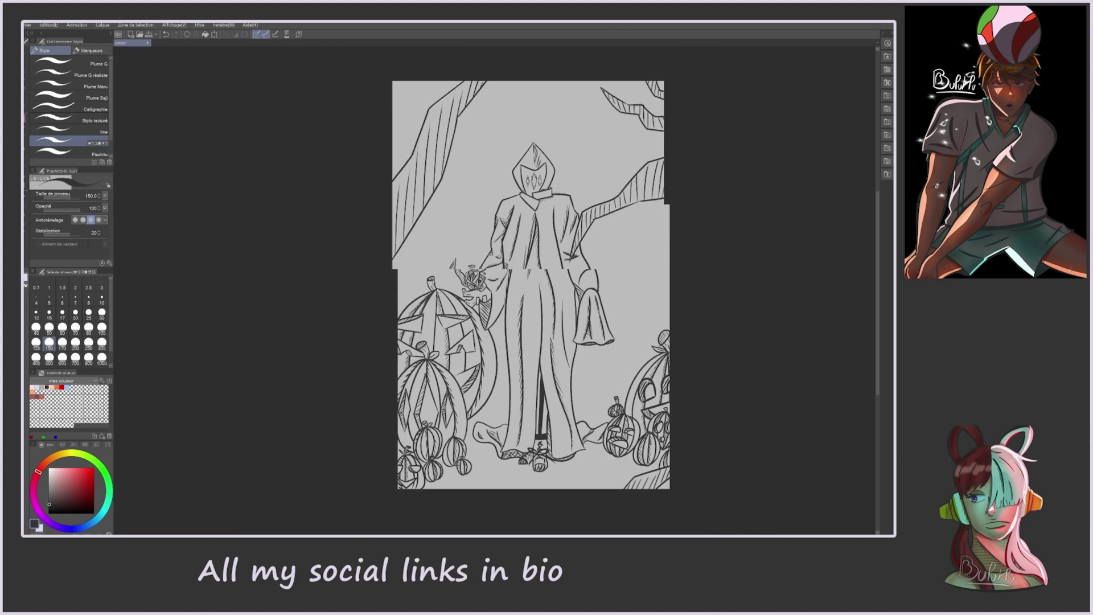
scroll(504, 191, "up", 1)
key("m")
scroll(424, 286, "up", 5)
scroll(424, 286, "up", 2)
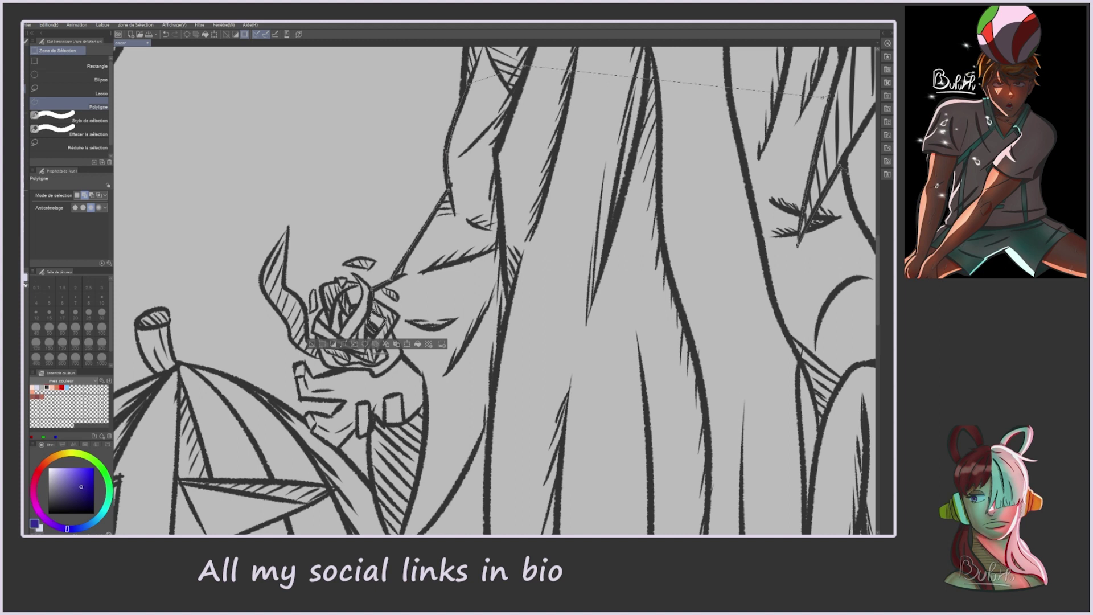
double_click(860, 220)
left_click(490, 414)
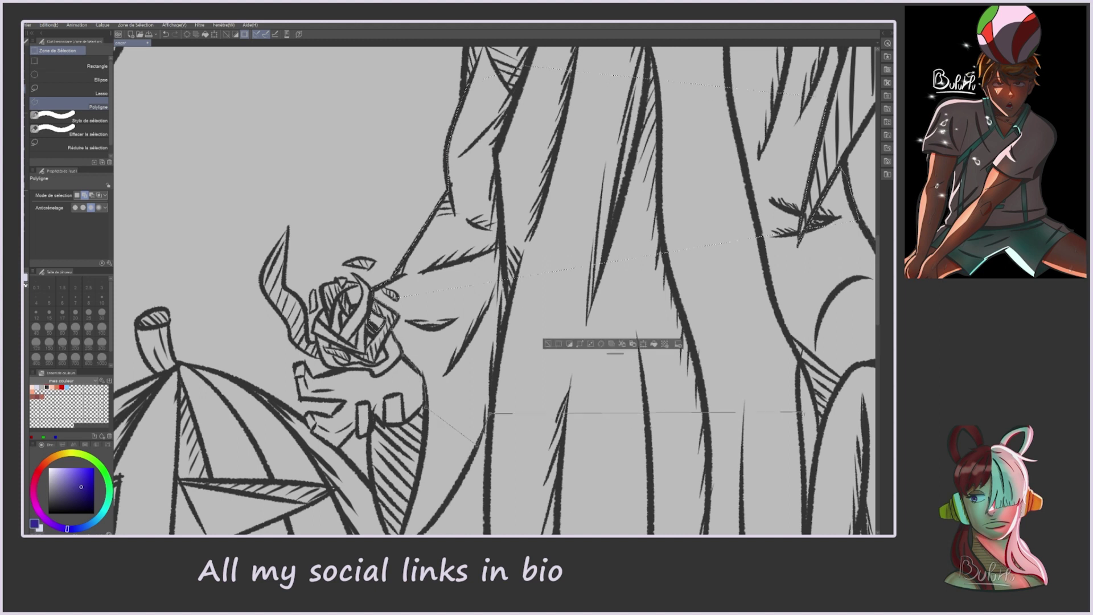
Step: Extend the polygon selection over the hanging right sleeve and the lower part of the robe
double_click(873, 370)
left_click(515, 241)
left_click(705, 185)
left_click_drag(569, 342, 318, 205)
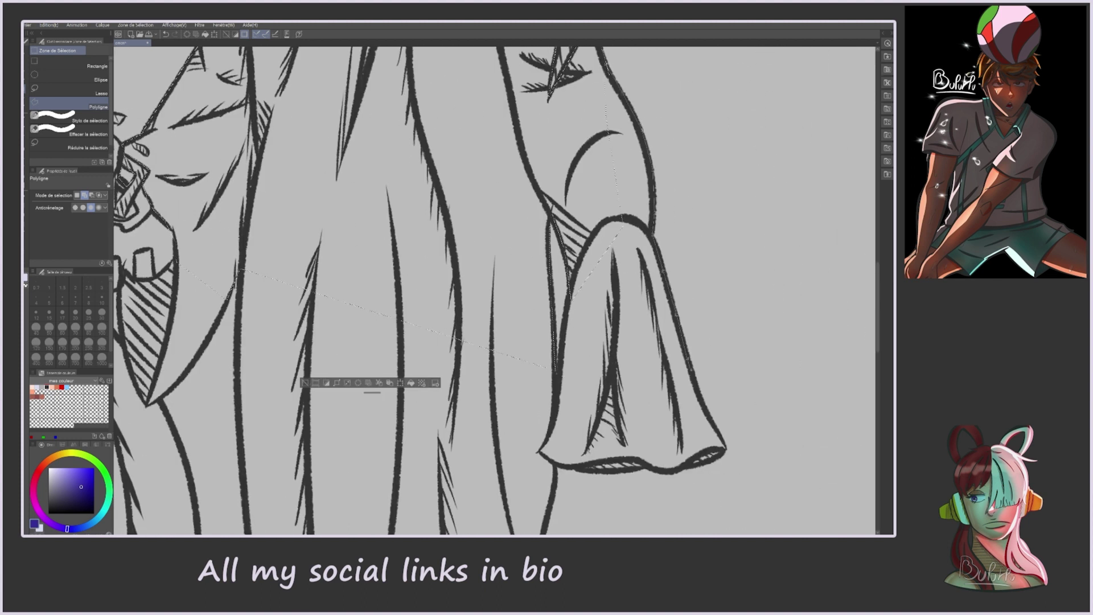
left_click_drag(555, 370, 871, 483)
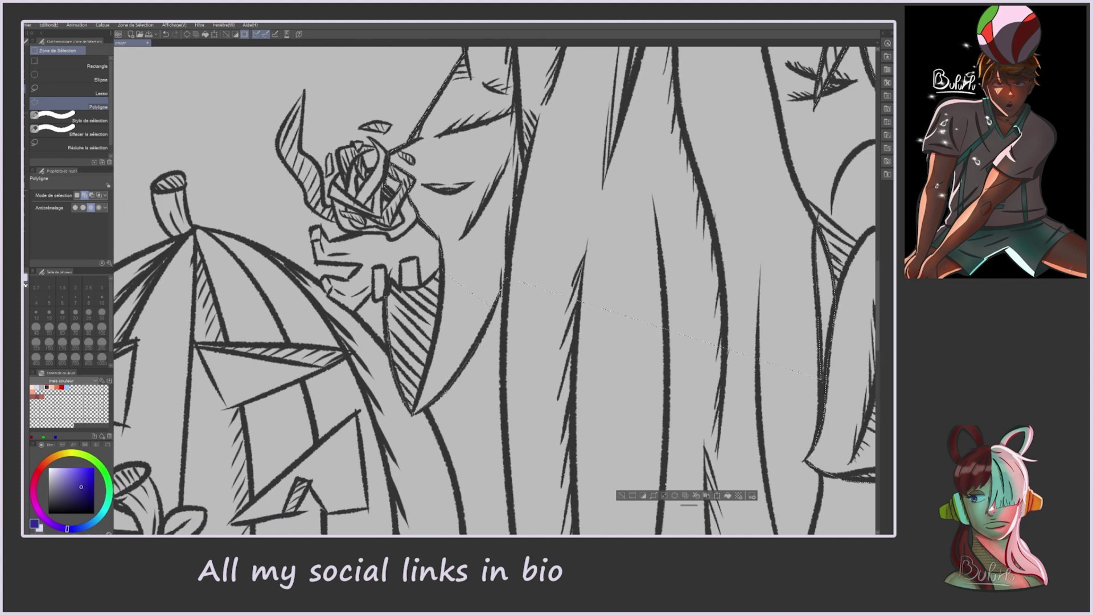
left_click_drag(626, 398, 424, 205)
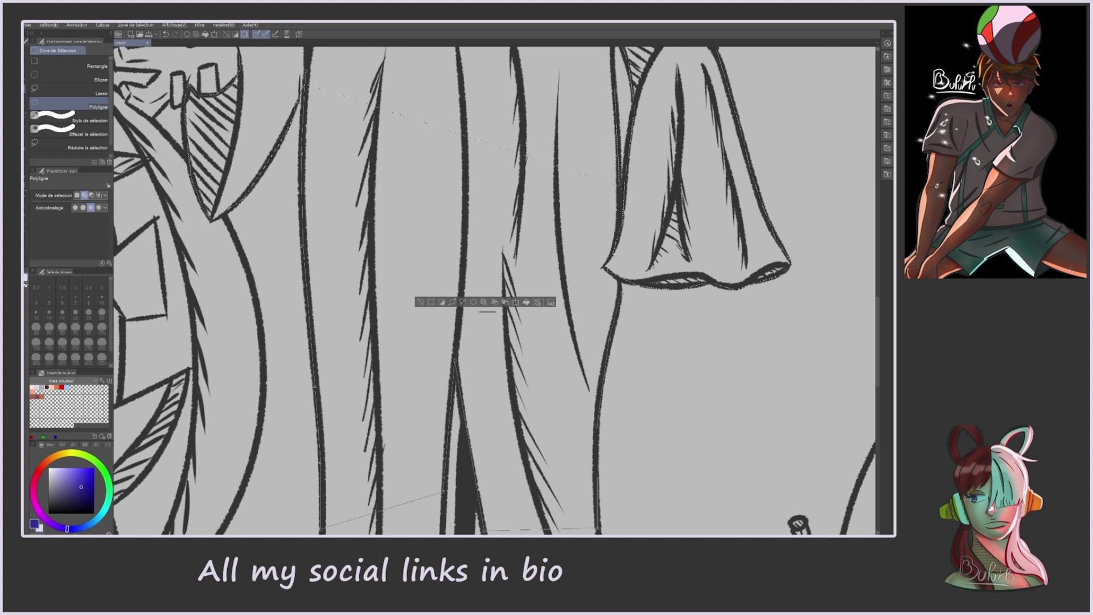
left_click_drag(444, 500, 515, 34)
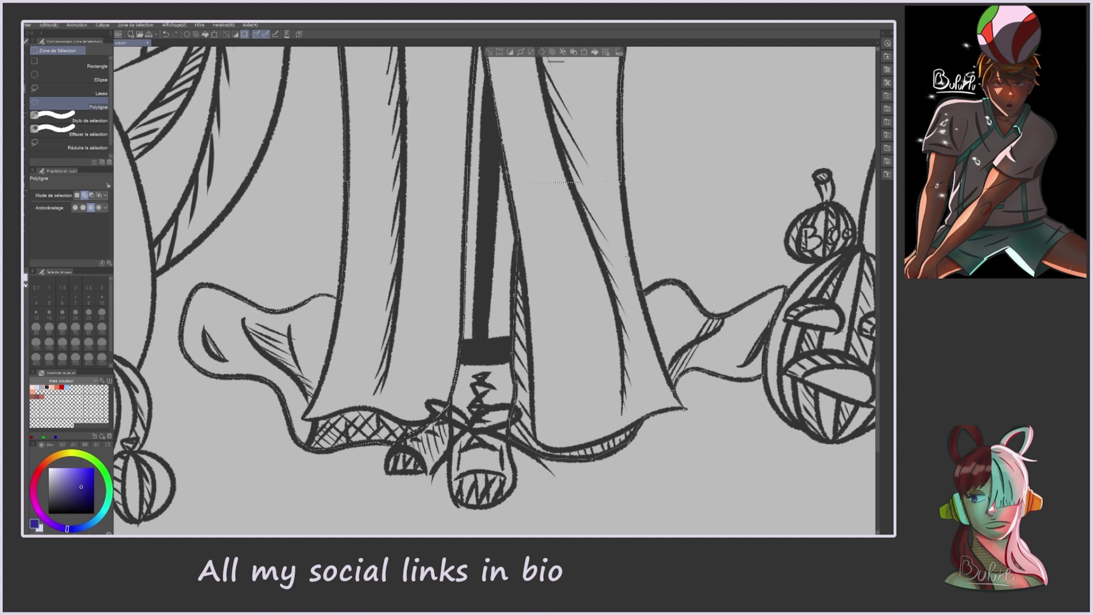
Step: Finish the polygon selection around the hem and hood, and fill the whole robe with dark navy blue
scroll(495, 290, "down", 5)
scroll(496, 290, "up", 4)
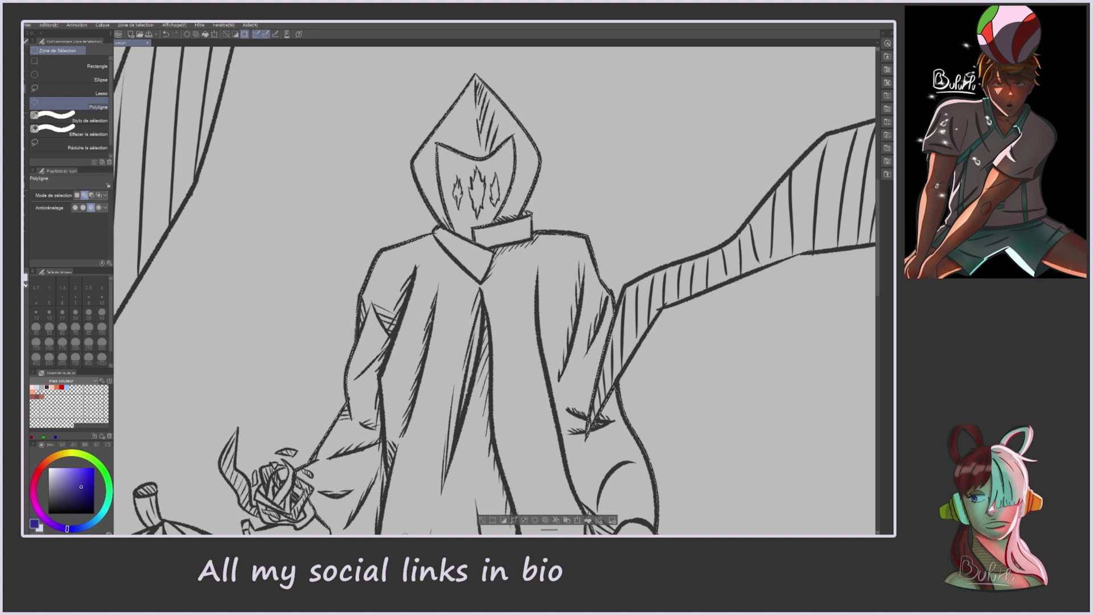
scroll(495, 290, "down", 5)
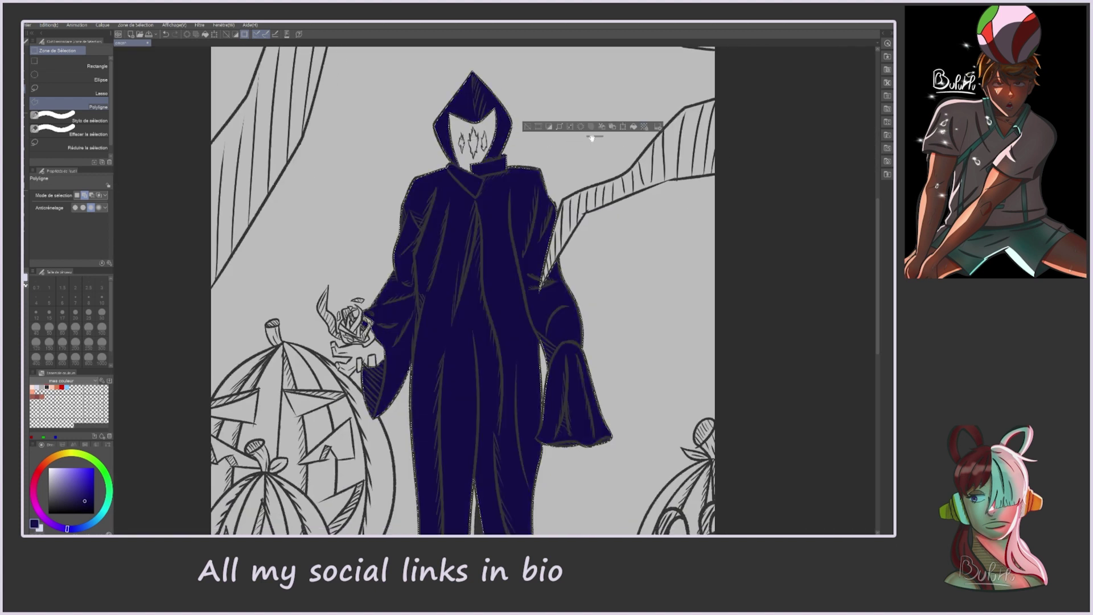
scroll(622, 281, "up", 2)
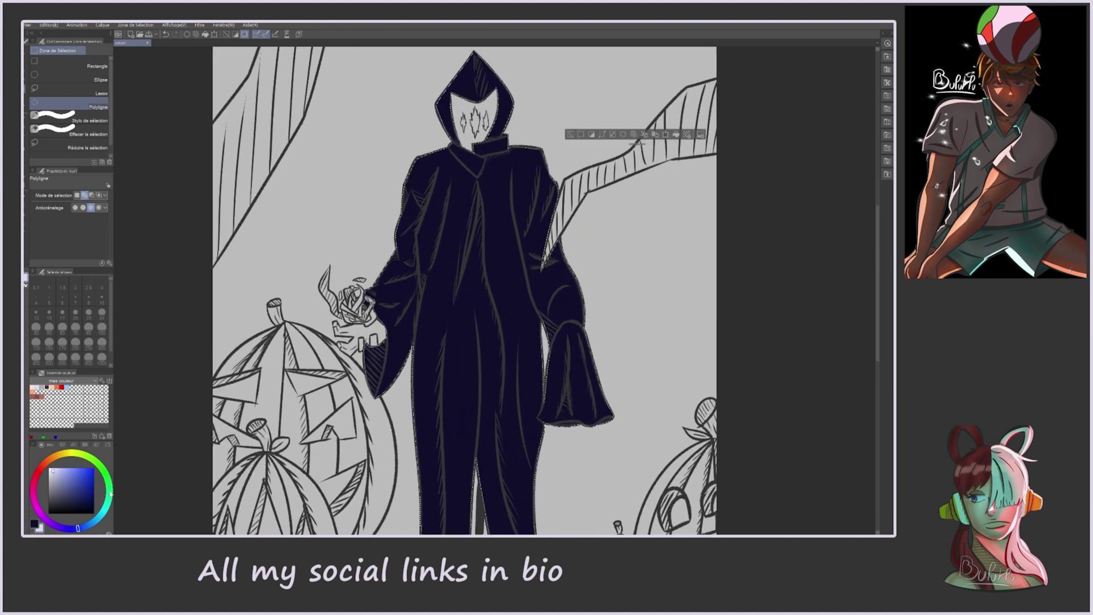
Step: Paint lighter blue-violet brush highlights on the hood's edges, the collar, the chest folds and the shoulders
key("p")
left_click_drag(410, 279, 433, 282)
key("ctrl+z")
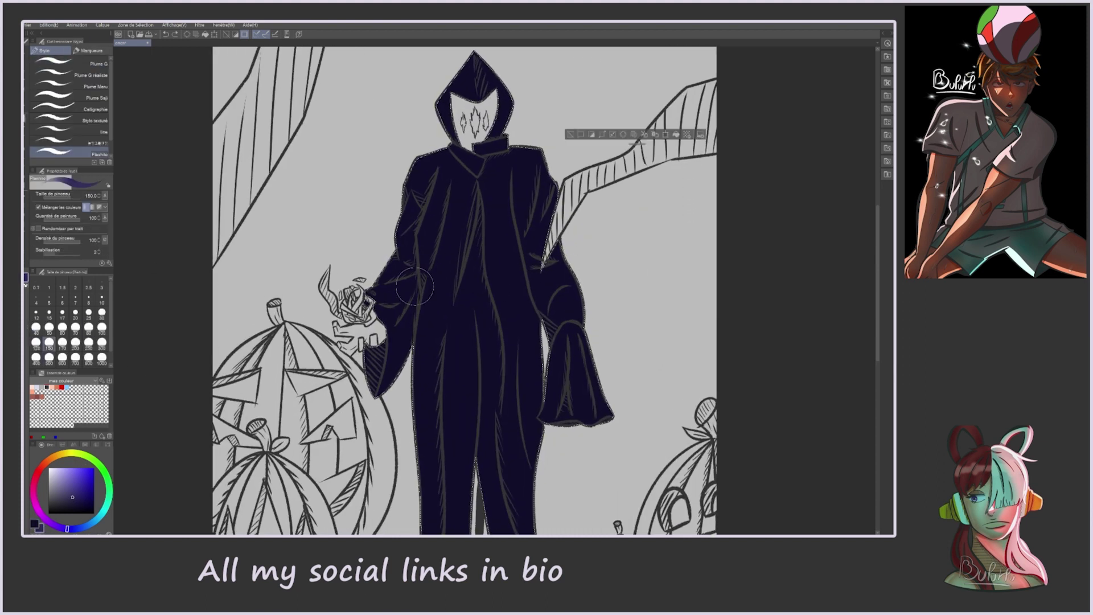
scroll(473, 85, "up", 2)
mouse_move(478, 210)
left_mouse_down()
mouse_move(484, 266)
mouse_move(501, 238)
mouse_move(501, 256)
mouse_move(518, 179)
mouse_move(538, 342)
left_mouse_up()
left_click_drag(520, 273, 535, 358)
left_click_drag(475, 384, 540, 376)
left_click_drag(410, 307, 439, 375)
mouse_move(464, 216)
left_mouse_down()
mouse_move(435, 259)
mouse_move(469, 40)
left_mouse_up()
left_click_drag(654, 245, 620, 342)
left_click_drag(649, 187, 614, 330)
left_click_drag(661, 364, 617, 415)
mouse_move(592, 267)
left_mouse_down()
mouse_move(565, 317)
mouse_move(502, 283)
left_mouse_up()
left_click_drag(501, 239, 456, 473)
mouse_move(432, 262)
left_mouse_down()
mouse_move(402, 393)
mouse_move(433, 194)
left_mouse_up()
left_click_drag(365, 387, 399, 250)
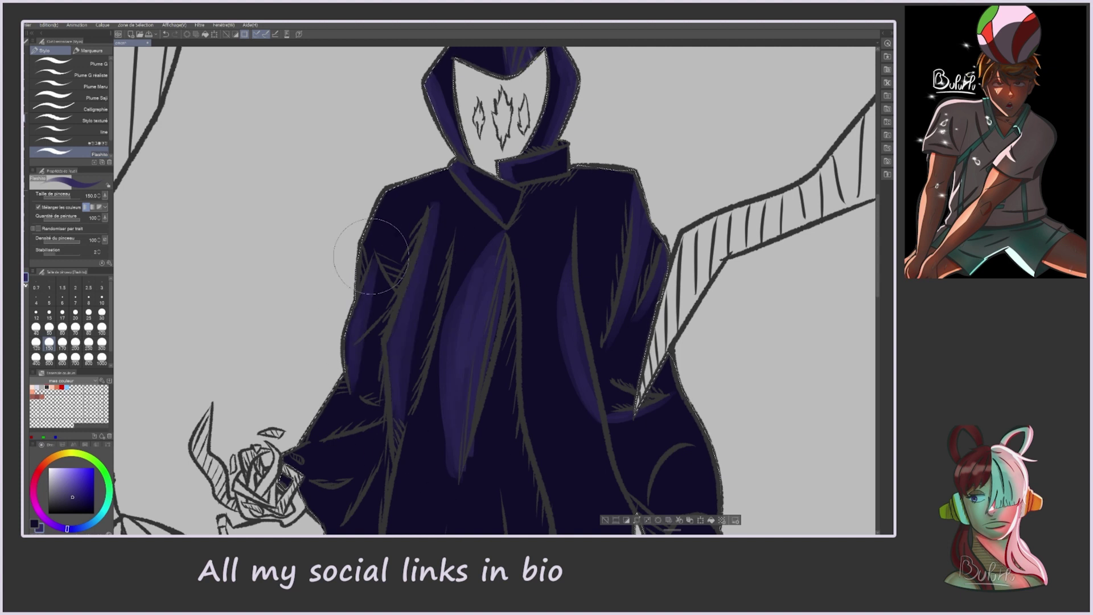
Step: Paint the same blue-violet highlights along the left sleeve and its cuff, the right elbow and the hanging right sleeve
left_click_drag(353, 313, 399, 211)
left_click_drag(398, 341, 422, 159)
mouse_move(672, 364)
left_mouse_down()
mouse_move(739, 319)
mouse_move(711, 268)
mouse_move(680, 311)
left_mouse_up()
mouse_move(399, 342)
left_mouse_down()
mouse_move(356, 370)
mouse_move(341, 456)
left_mouse_up()
left_click_drag(398, 319, 364, 381)
left_click_drag(357, 265, 398, 216)
left_click_drag(341, 319, 370, 216)
left_click_drag(585, 305, 479, 192)
mouse_move(604, 228)
left_mouse_down()
mouse_move(575, 418)
mouse_move(592, 239)
left_mouse_up()
left_click_drag(631, 239, 666, 399)
left_click_drag(638, 285, 695, 410)
left_click_drag(563, 211, 637, 278)
left_click_drag(609, 422, 652, 358)
Step: Brush blue-violet highlights down the long folds of the lower robe and onto the trailing hem
scroll(626, 342, "up", 5)
scroll(490, 285, "down", 10)
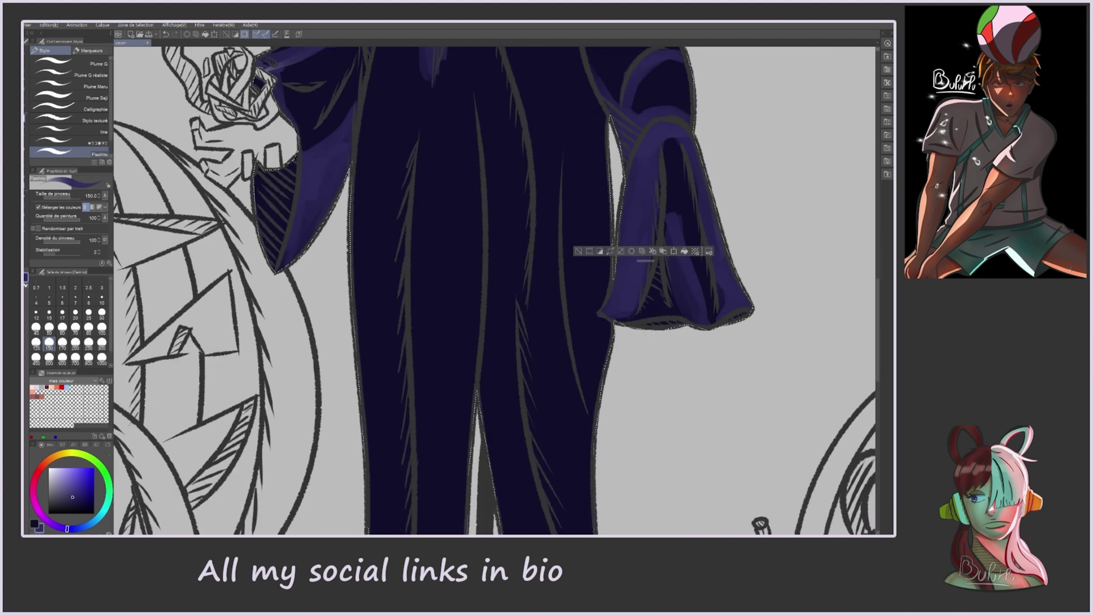
left_click_drag(409, 501, 450, 199)
left_click_drag(495, 512, 478, 251)
left_click_drag(501, 364, 478, 125)
left_click_drag(433, 529, 455, 302)
scroll(455, 284, "right", 1)
left_click_drag(398, 507, 411, 279)
scroll(411, 279, "down", 5)
mouse_move(308, 365)
left_mouse_down()
mouse_move(239, 285)
mouse_move(307, 285)
left_mouse_up()
mouse_move(603, 364)
left_mouse_down()
mouse_move(586, 301)
mouse_move(673, 290)
mouse_move(575, 165)
mouse_move(585, 361)
mouse_move(552, 392)
left_mouse_up()
left_click_drag(501, 142, 529, 270)
Step: Shade the hood, collar and upper robe with a deeper blue mid-tone, blending it into the highlights
scroll(529, 271, "up", 15)
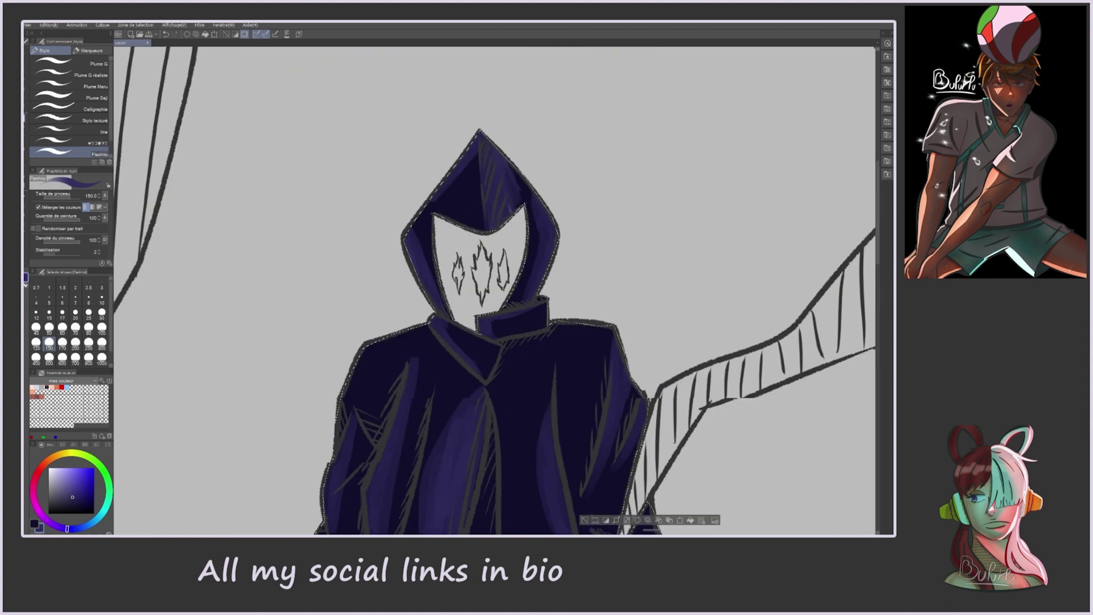
left_click_drag(483, 154, 519, 218)
mouse_move(504, 334)
left_mouse_down()
mouse_move(476, 394)
mouse_move(450, 328)
left_mouse_up()
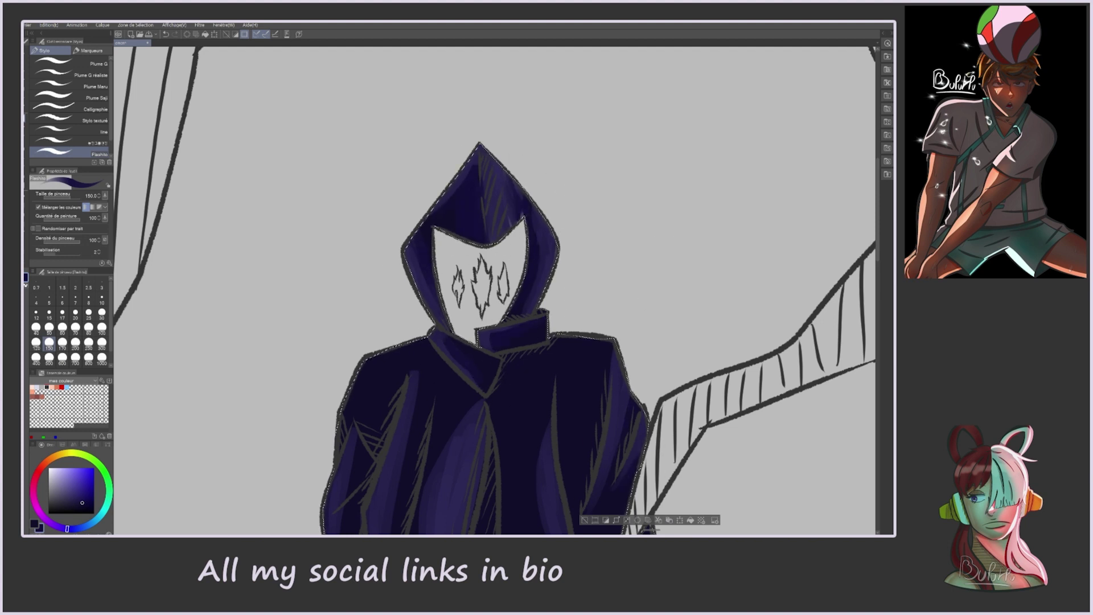
scroll(671, 451, "down", 5)
mouse_move(542, 509)
left_mouse_down()
mouse_move(473, 456)
mouse_move(450, 296)
mouse_move(404, 227)
mouse_move(427, 182)
left_mouse_up()
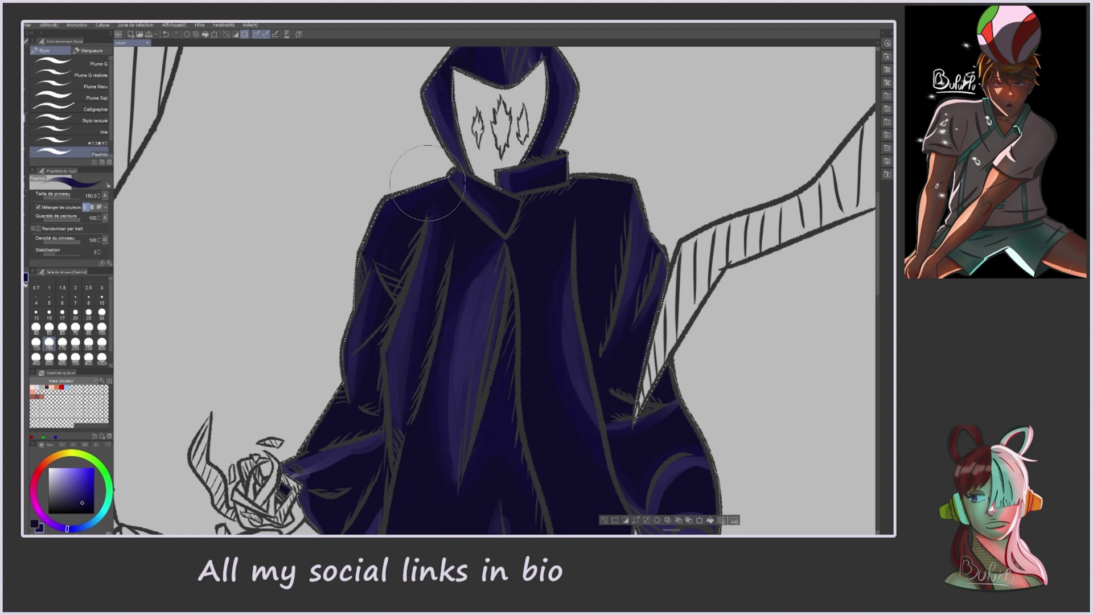
scroll(427, 182, "down", 5)
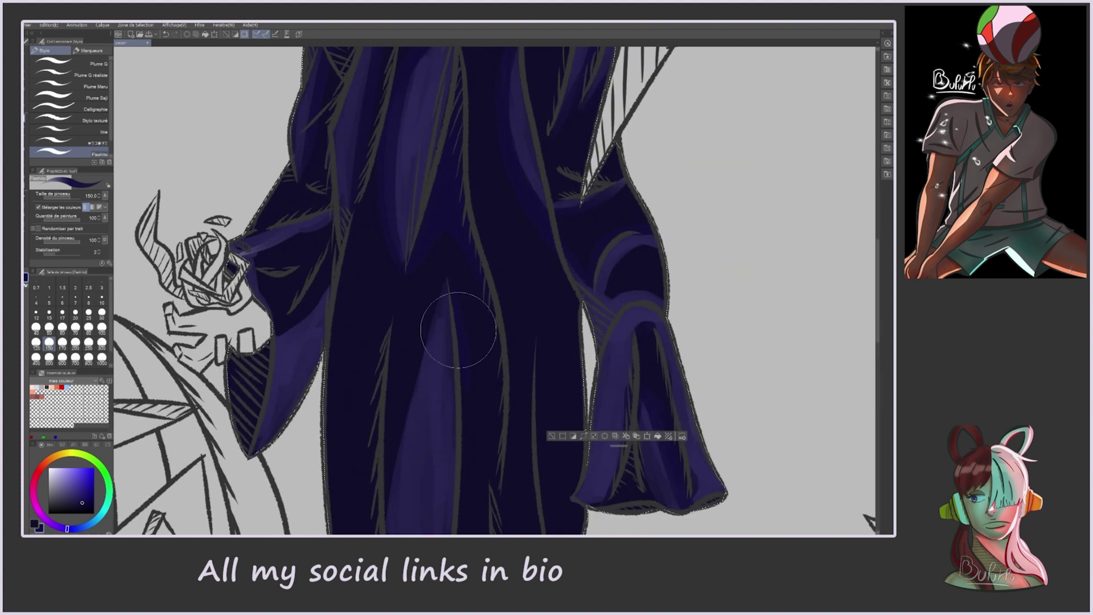
Step: Blend deep-blue mid-tones through the sleeves, the long folds of the lower robe and the ruffled hem
key("e")
scroll(341, 239, "down", 2)
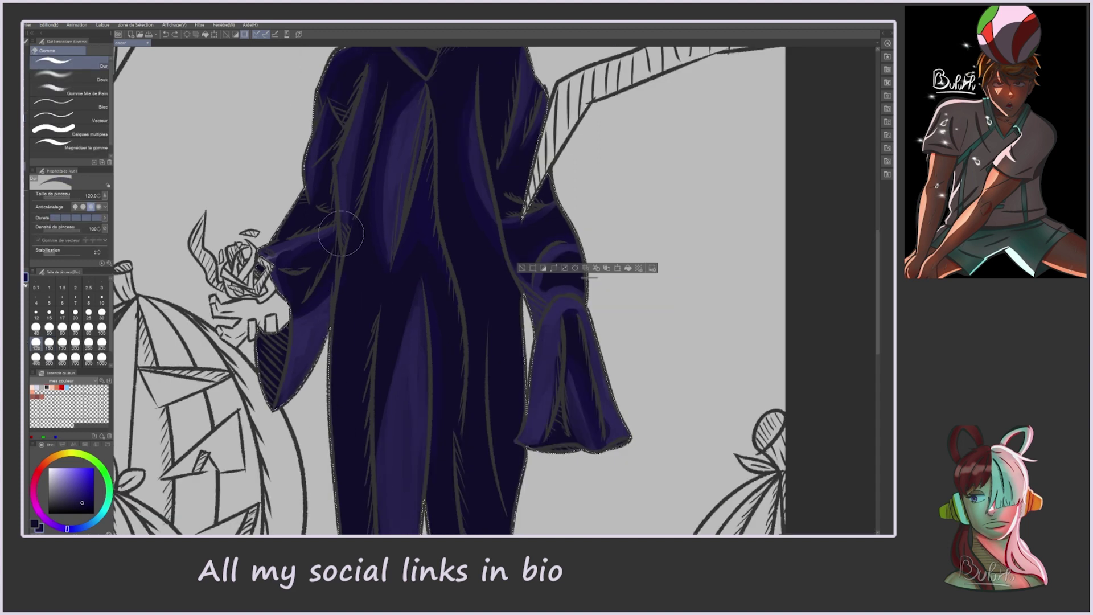
key("p")
scroll(402, 415, "down", 5)
scroll(287, 301, "down", 2)
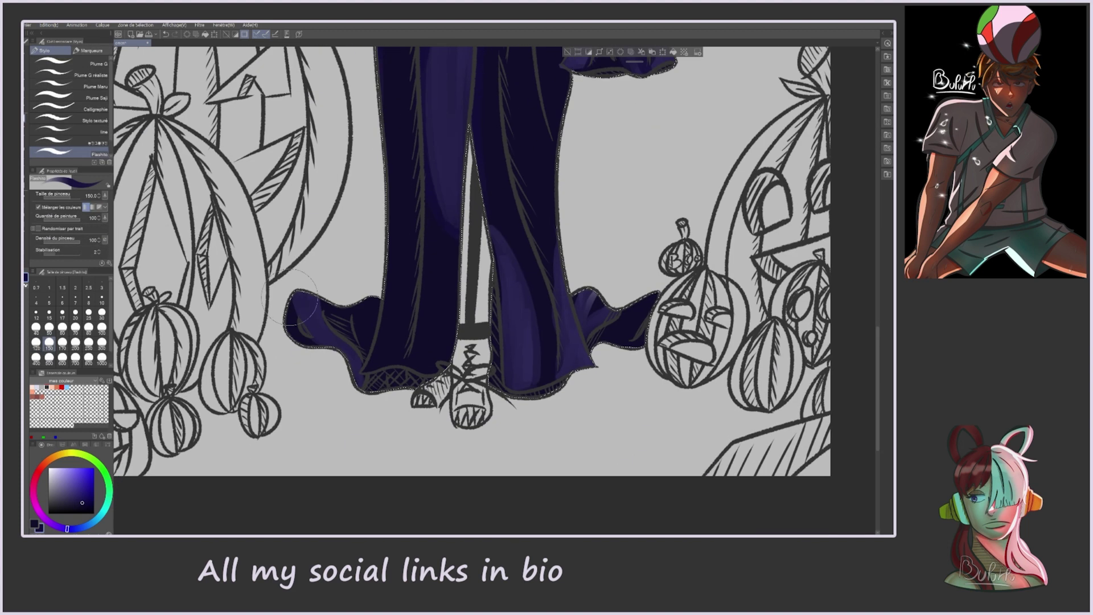
mouse_move(532, 393)
left_mouse_down()
mouse_move(546, 374)
mouse_move(551, 298)
mouse_move(603, 310)
left_mouse_up()
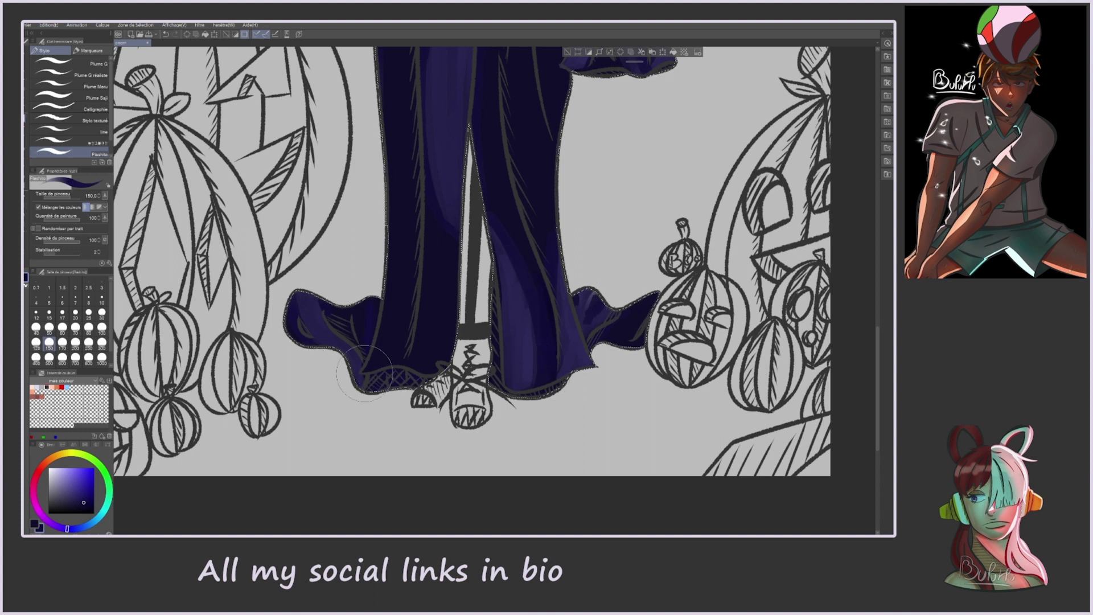
scroll(643, 233, "up", 5)
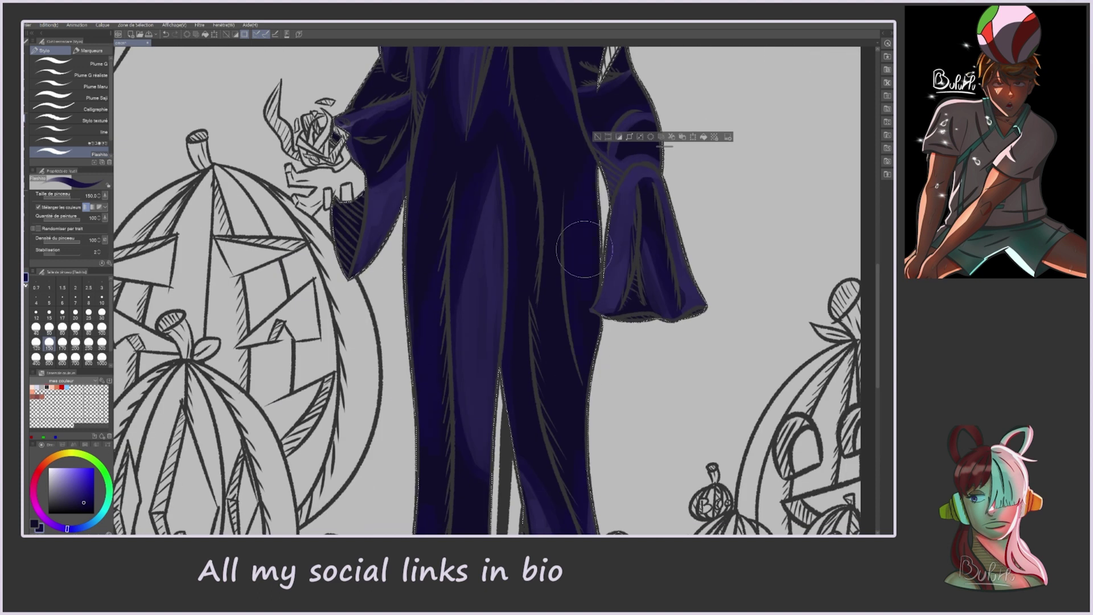
scroll(655, 267, "left", 2)
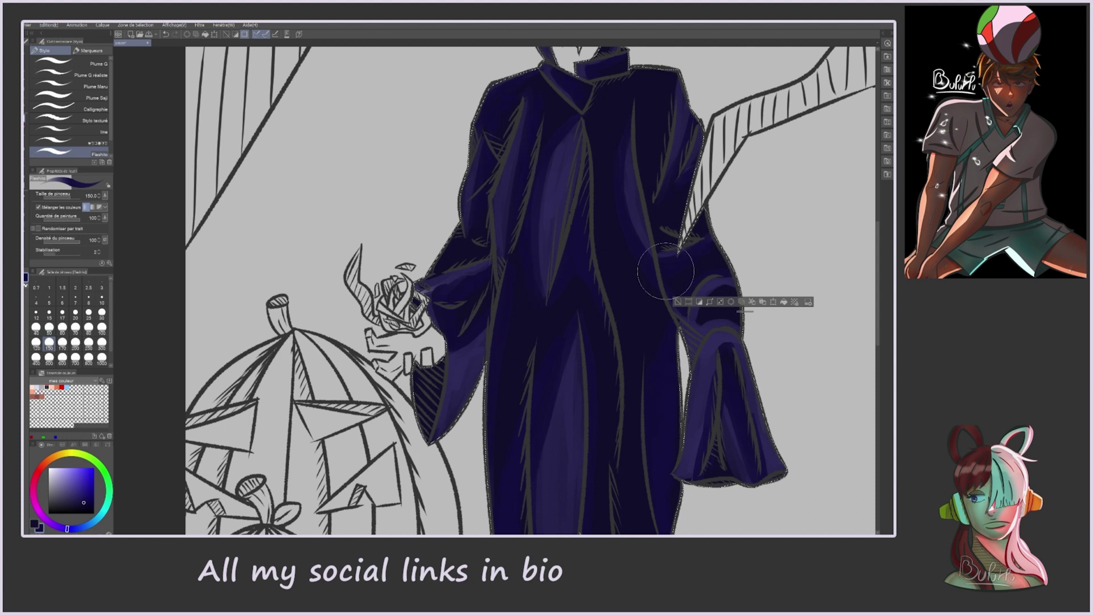
scroll(540, 137, "up", 4)
scroll(552, 145, "left", 1)
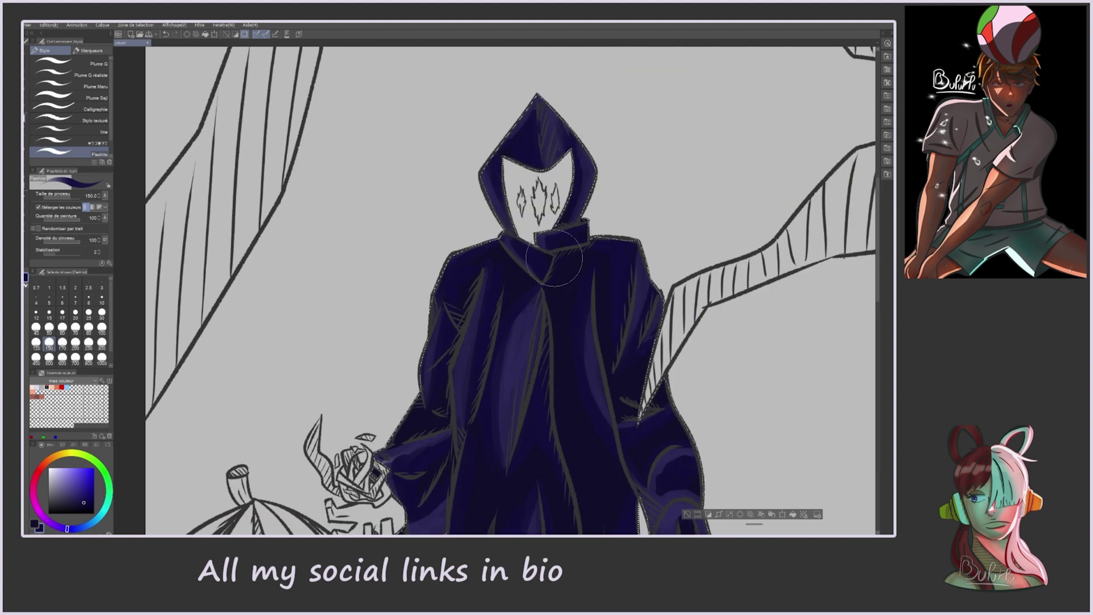
Step: Brush lighter violet highlights onto the hood, collar, front folds, shoulder and hanging sleeve of the robe
scroll(617, 335, "down", 2)
left_click(70, 477)
left_click_drag(467, 111, 474, 139)
left_click_drag(545, 215, 549, 251)
left_click_drag(453, 267, 456, 333)
mouse_move(564, 390)
left_mouse_down()
mouse_move(574, 392)
mouse_move(556, 470)
left_mouse_up()
left_click_drag(604, 461, 618, 493)
left_click_drag(556, 362, 581, 354)
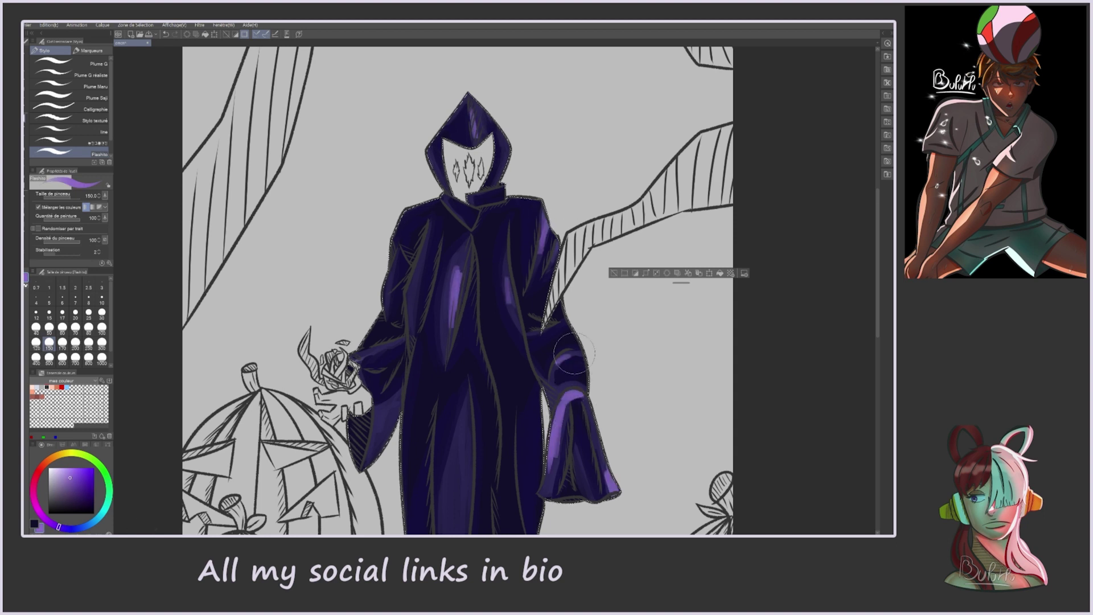
Step: Add light violet highlights to the cuff by the raised hand, the long lower folds and the upper robe
left_click_drag(394, 410, 365, 465)
scroll(436, 176, "down", 4)
left_click_drag(538, 301, 532, 353)
left_click_drag(478, 281, 472, 433)
scroll(596, 398, "down", 1)
left_click_drag(458, 165, 454, 256)
left_click_drag(550, 188, 546, 245)
scroll(488, 265, "up", 3)
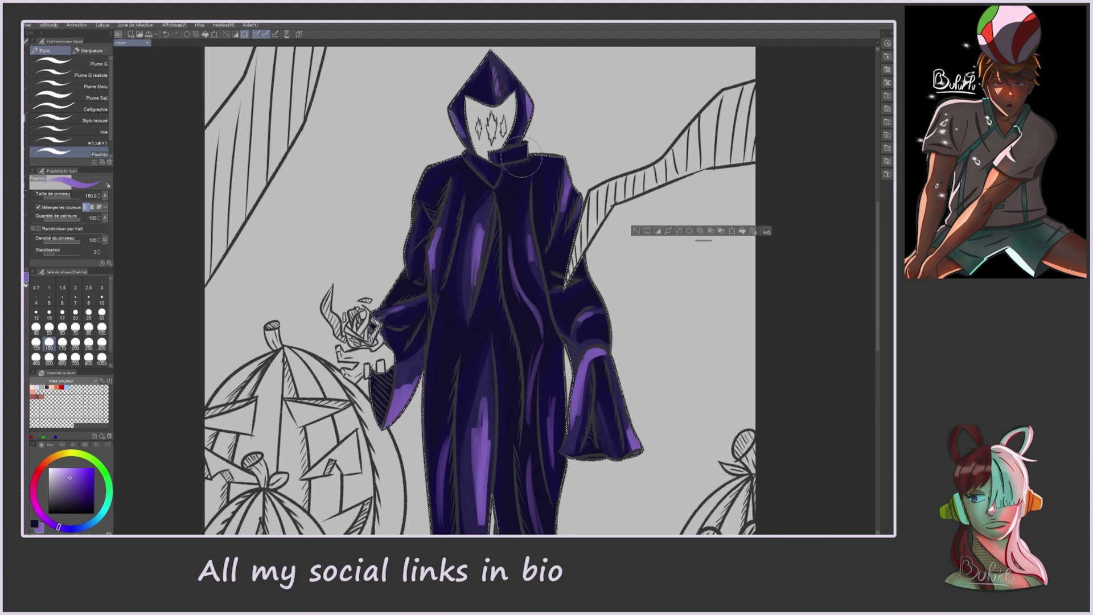
Step: Sample a violet from the robe and stroke it into the upper robe's central folds with the Plume G pen
left_click(385, 295, "alt")
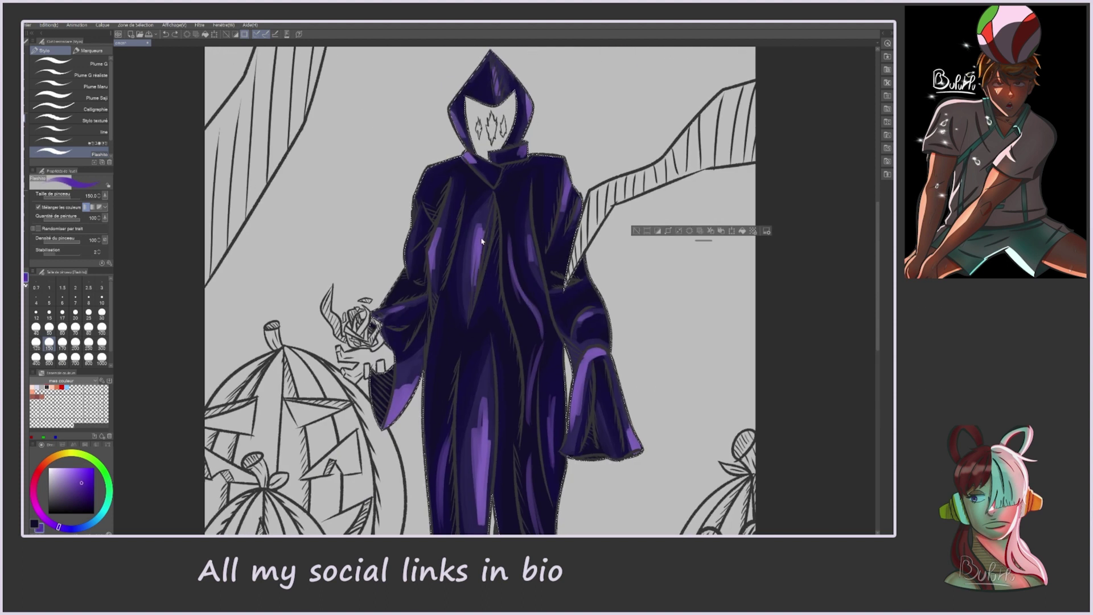
scroll(481, 241, "up", 3)
left_click(91, 63)
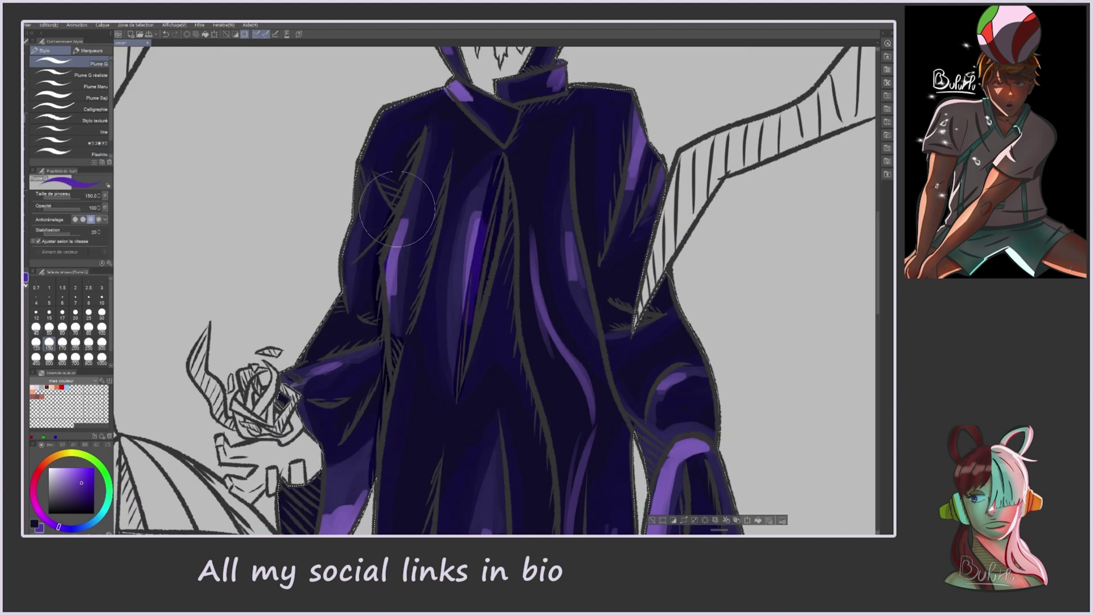
mouse_move(290, 529)
left_mouse_down()
mouse_move(434, 396)
mouse_move(376, 510)
mouse_move(314, 533)
left_mouse_up()
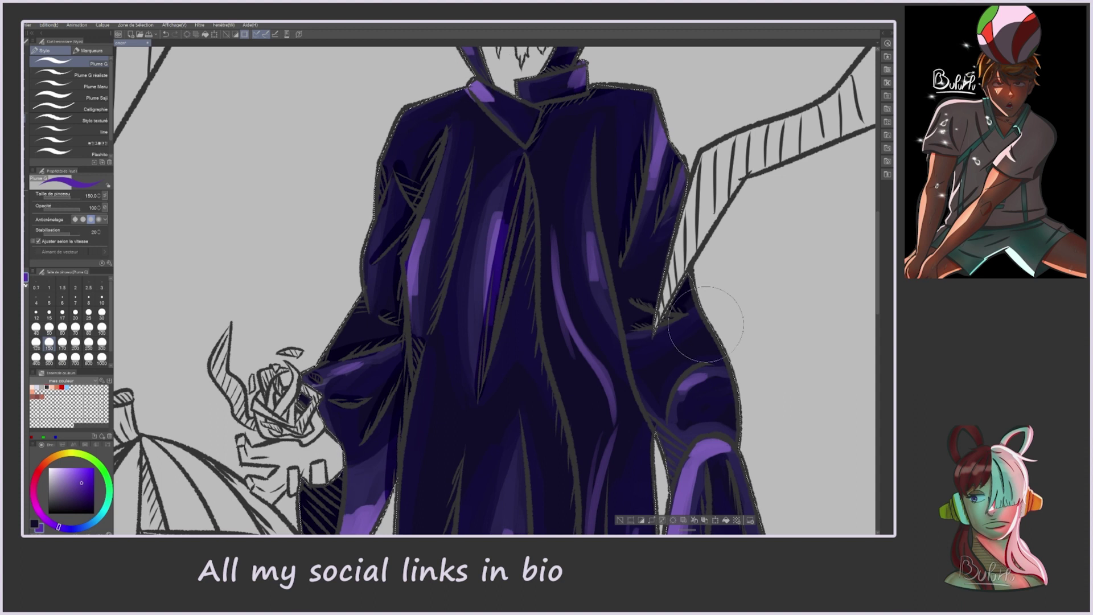
left_click_drag(512, 142, 523, 444)
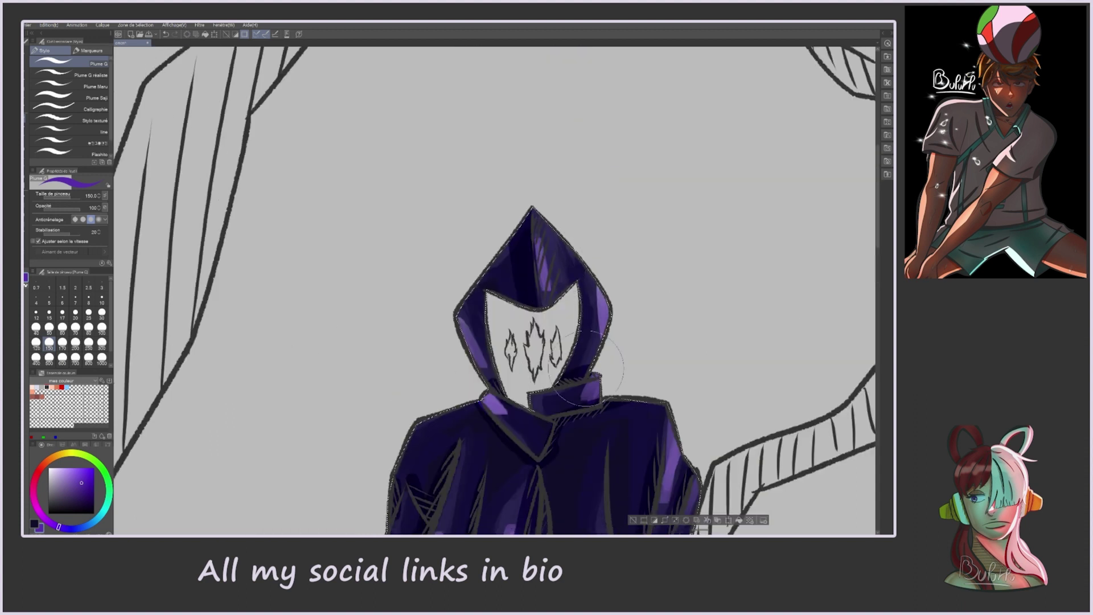
Step: Carry the violet strokes along the lower robe's folds and trailing hem, undoing the last stroke
scroll(587, 367, "down", 10)
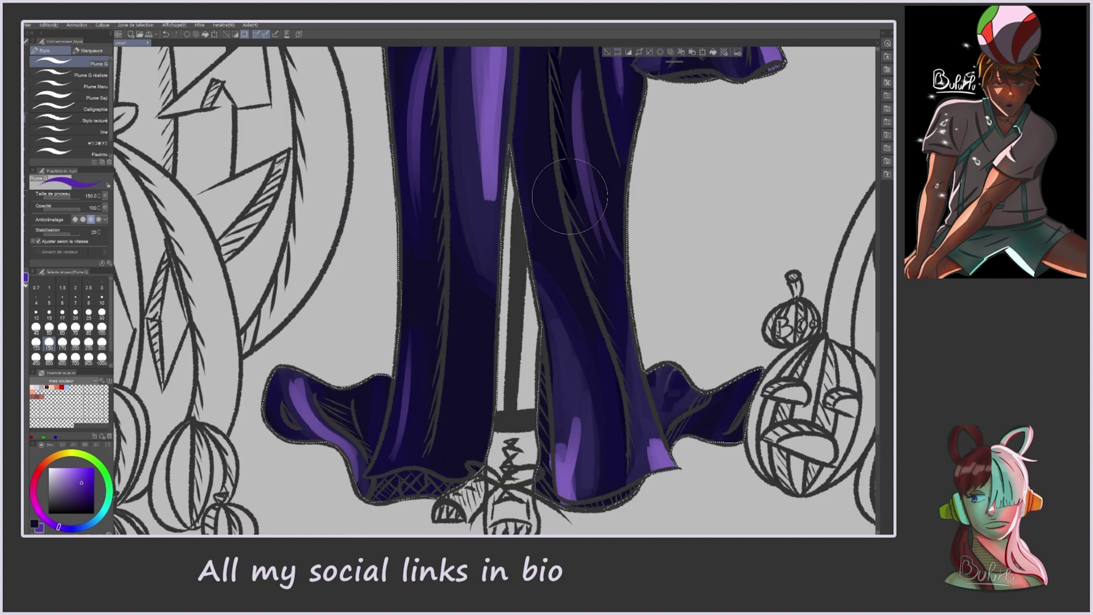
mouse_move(569, 196)
left_mouse_down()
mouse_move(680, 416)
mouse_move(639, 493)
mouse_move(398, 484)
mouse_move(295, 409)
left_mouse_up()
left_click_drag(424, 444, 435, 113)
scroll(512, 239, "up", 6)
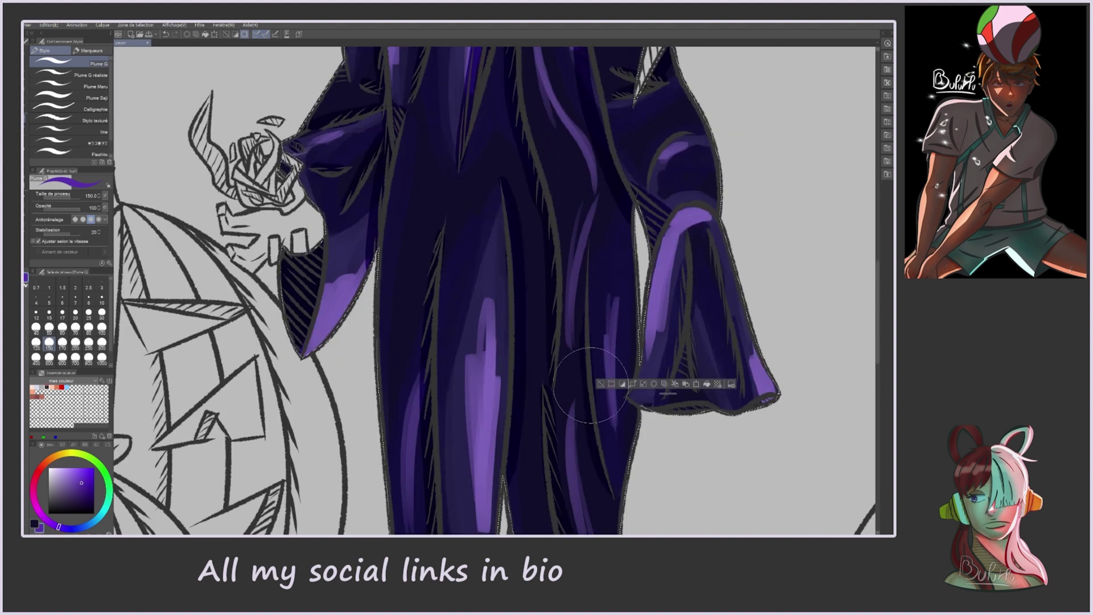
key("ctrl+minus")
left_click_drag(458, 146, 445, 250)
key("ctrl+z")
key("ctrl+minus")
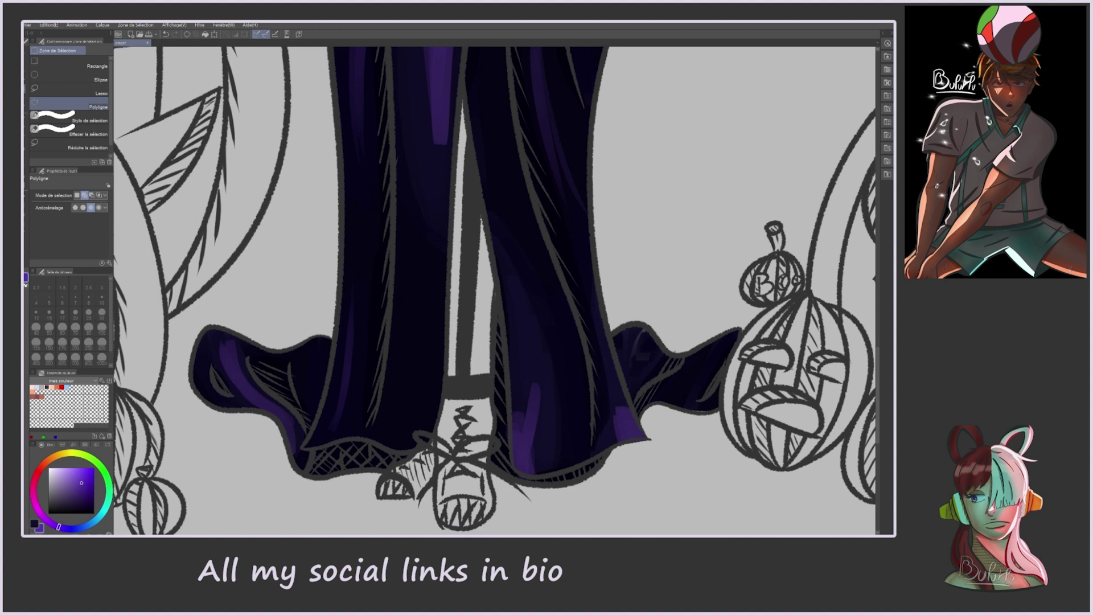
Step: Select the leg and shoes in the robe's front opening with a polygon selection and paint them dark blue
double_click(479, 155)
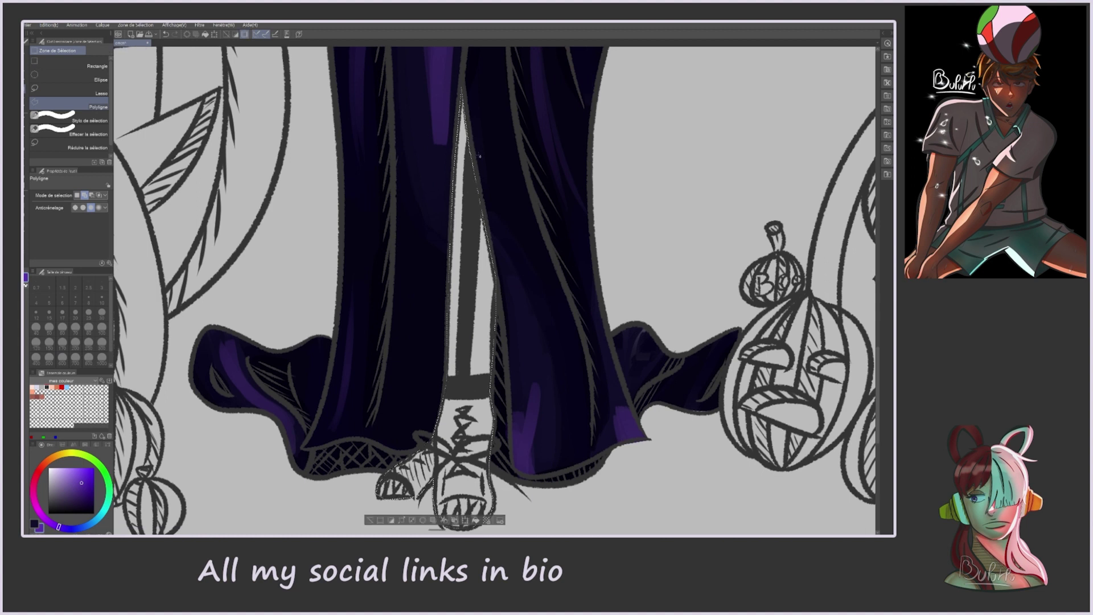
left_click(88, 500)
left_click_drag(458, 142, 480, 353)
key("p")
mouse_move(450, 410)
left_mouse_down()
mouse_move(467, 501)
mouse_move(399, 473)
left_mouse_up()
left_click_drag(461, 114, 484, 336)
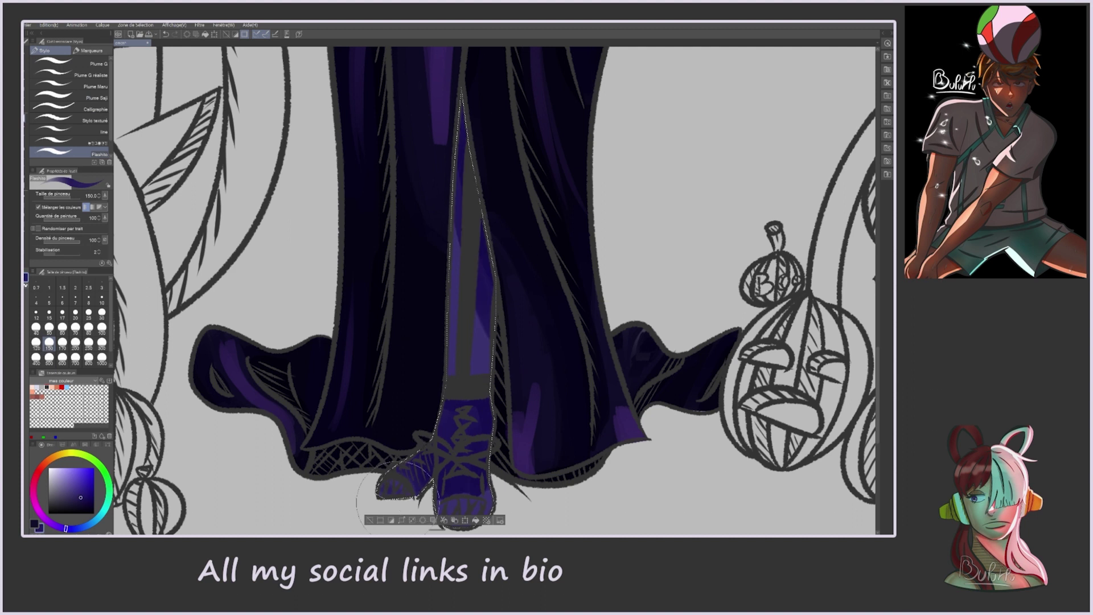
Step: Shade the shoes with sampled blues and brush lighter lilac highlights onto the leg
left_click(421, 483, "alt")
mouse_move(419, 491)
left_mouse_down()
mouse_move(390, 402)
mouse_move(332, 406)
mouse_move(410, 474)
left_mouse_up()
left_click(364, 393, "alt")
left_click_drag(470, 171, 475, 367)
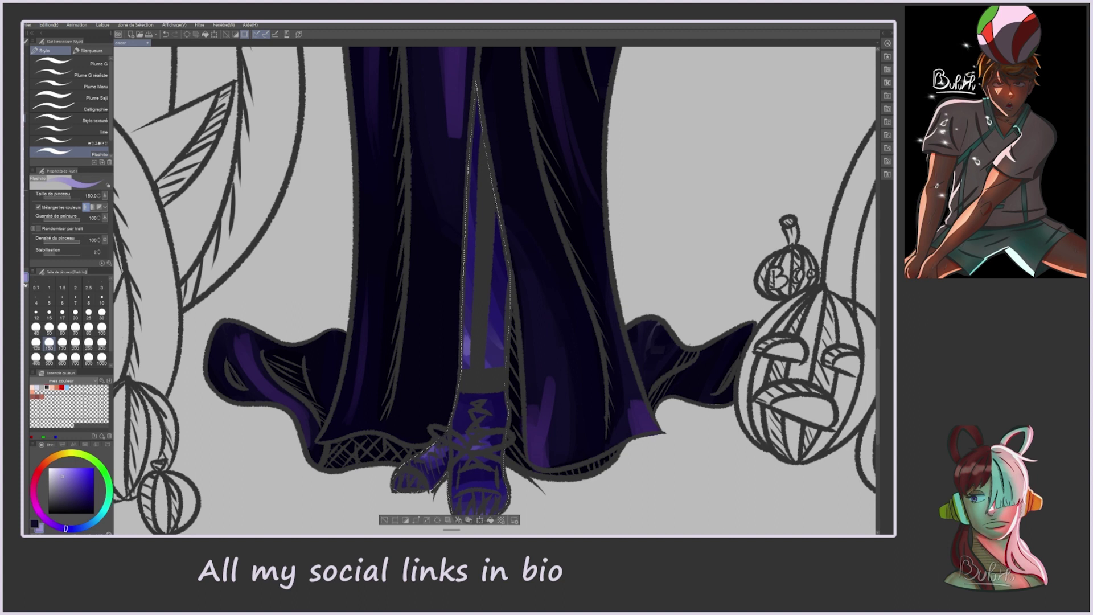
Step: Select the raised hand with a polygon selection and fill it with dark blue-violet
scroll(495, 291, "up", 3)
left_click_drag(398, 171, 495, 301)
key("m")
left_click(32, 100)
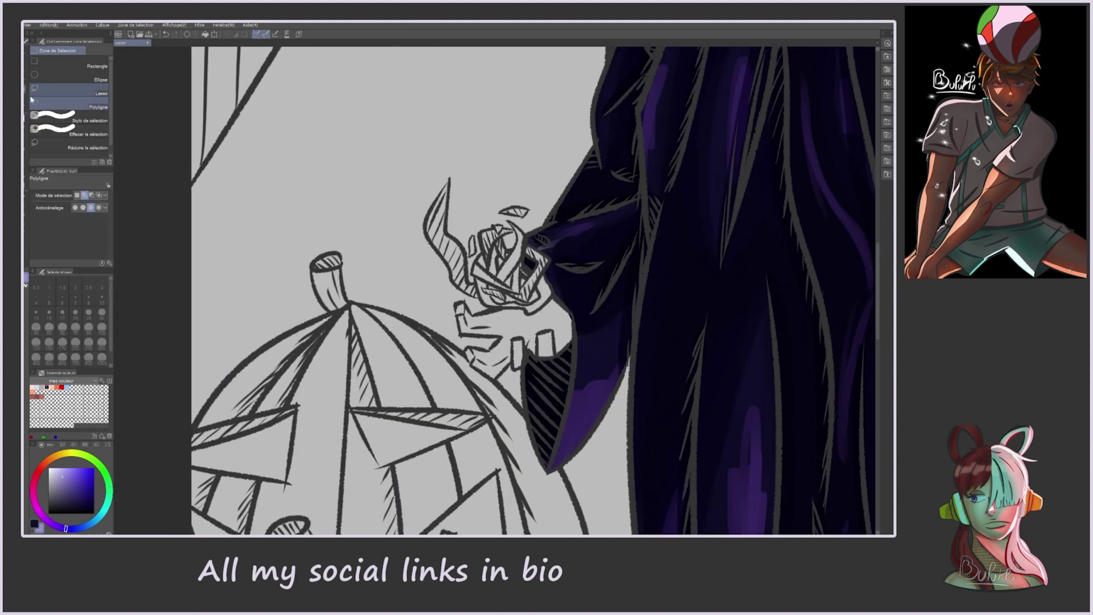
key("ctrl+a")
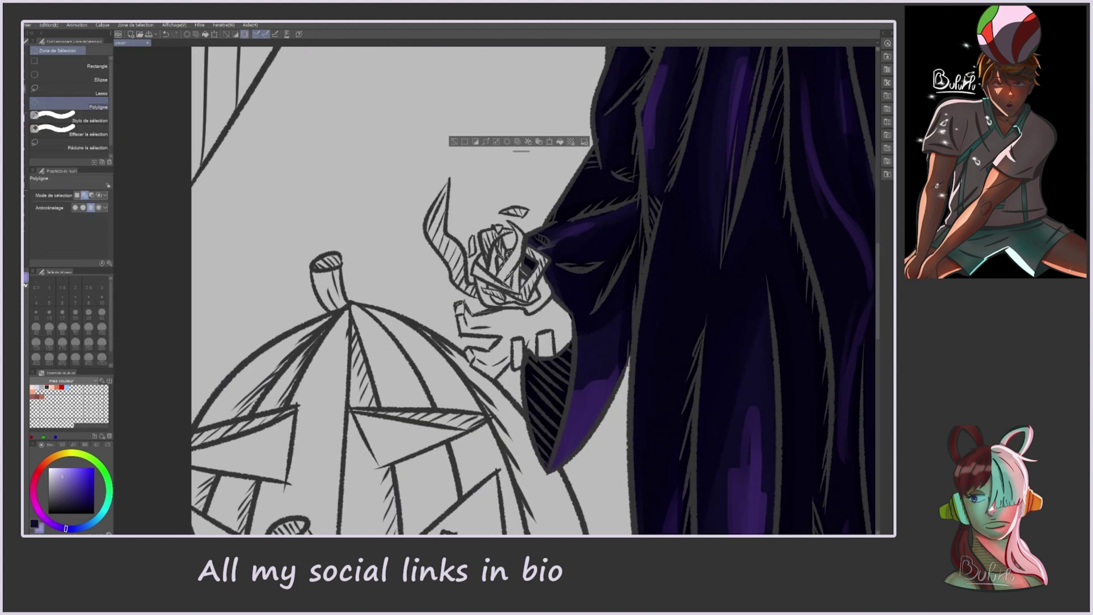
key("alt+BackSpace")
left_click(78, 501)
left_click(465, 142)
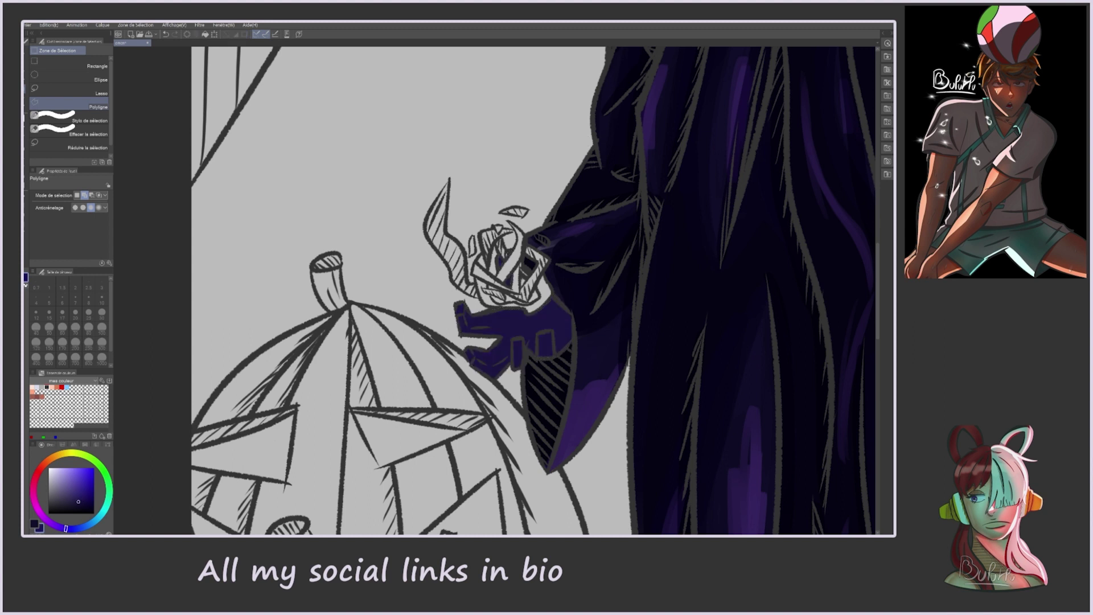
key("u")
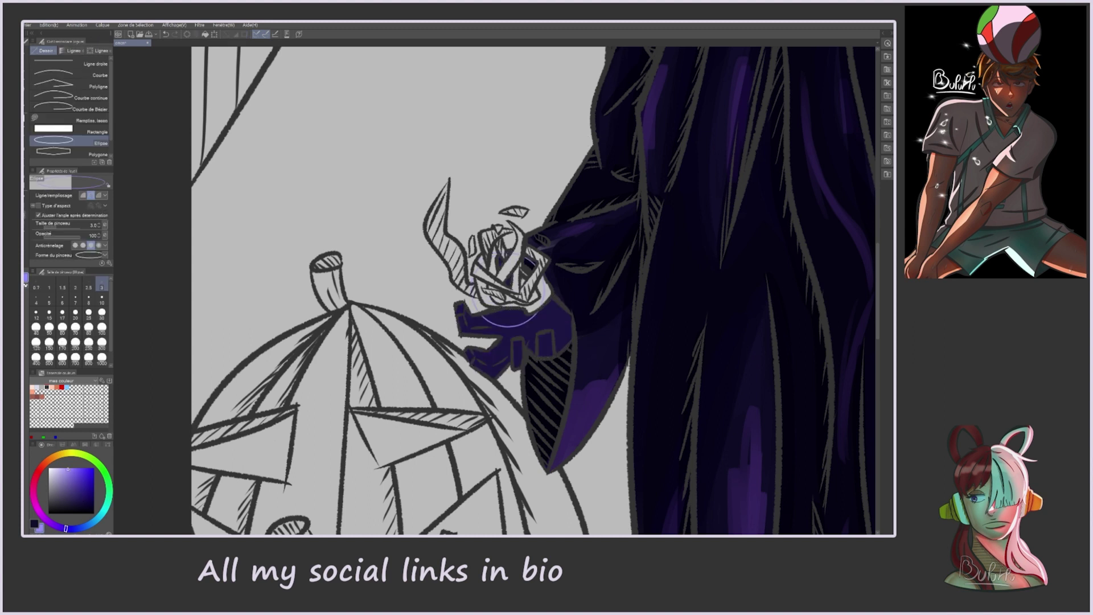
key("g")
left_click(504, 268)
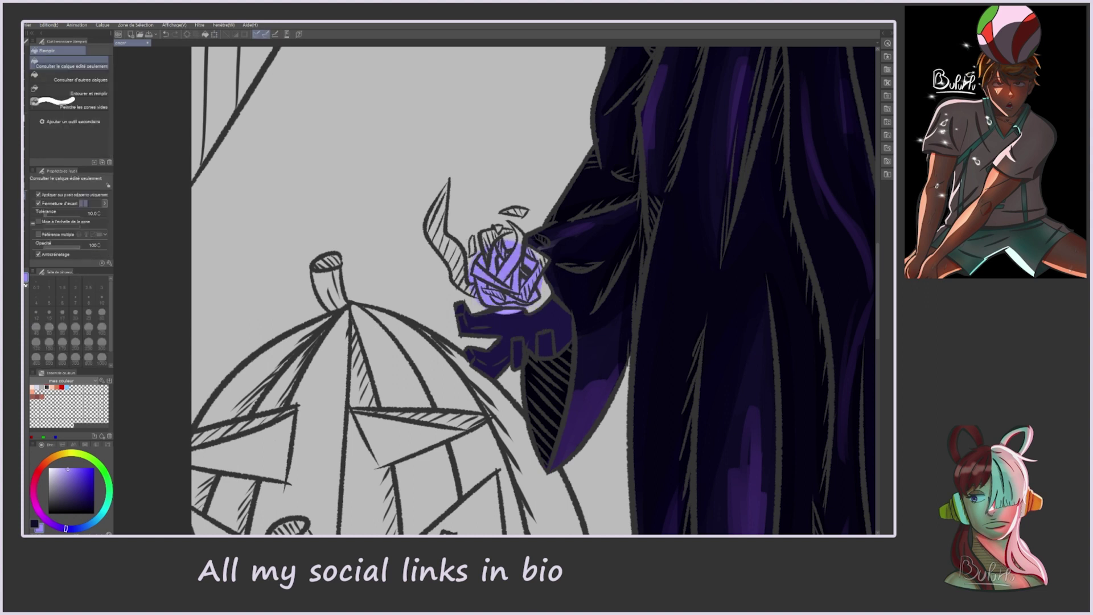
key("ctrl+z")
Step: Select the flame wisps and bands around the orb, paint them in blended violets over a lilac core, and deselect
scroll(546, 341, "up", 1)
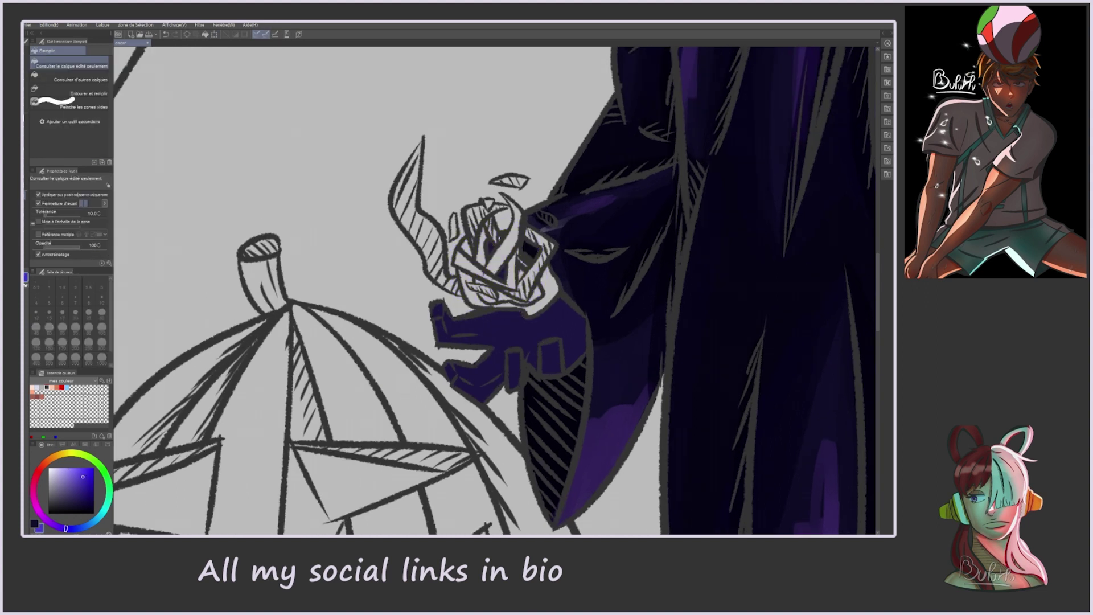
key("m")
key("ctrl+shift+d")
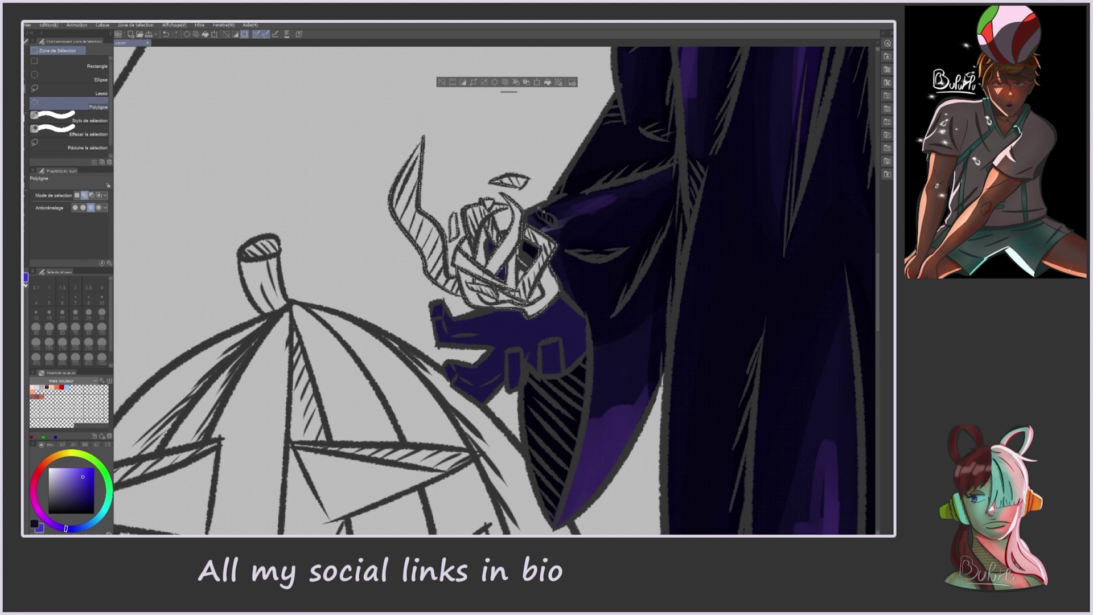
key("b")
mouse_move(415, 171)
left_mouse_down()
mouse_move(501, 239)
mouse_move(569, 216)
mouse_move(621, 294)
left_mouse_up()
key("e")
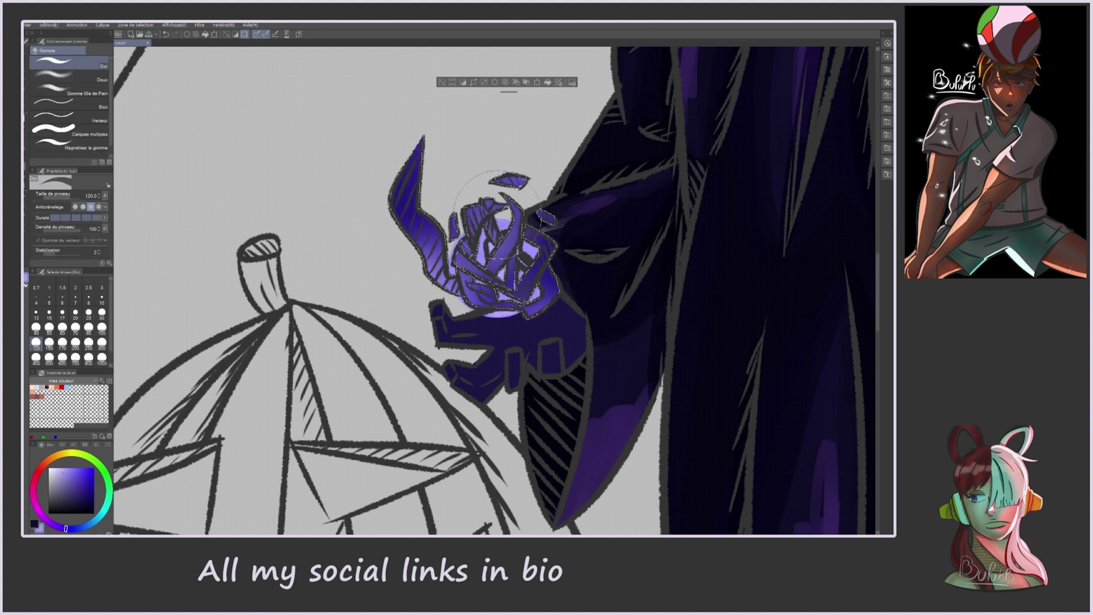
key("ctrl+d")
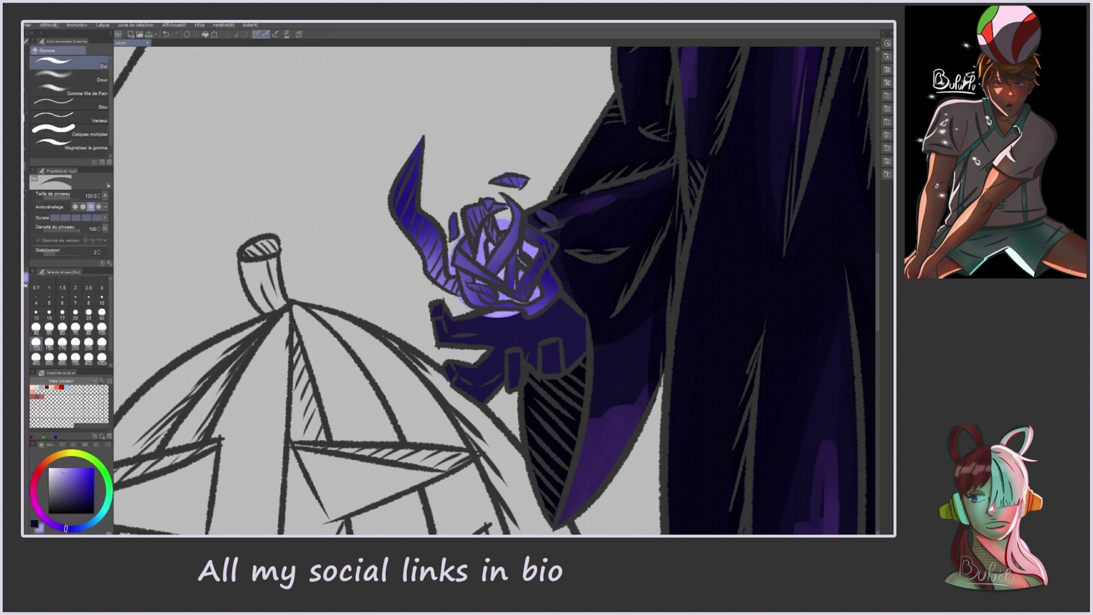
Step: Recolour the orb's lilac core to light sky blue and clear the selection
key("ctrl+z")
left_click_drag(65, 528, 90, 522)
left_click(70, 469)
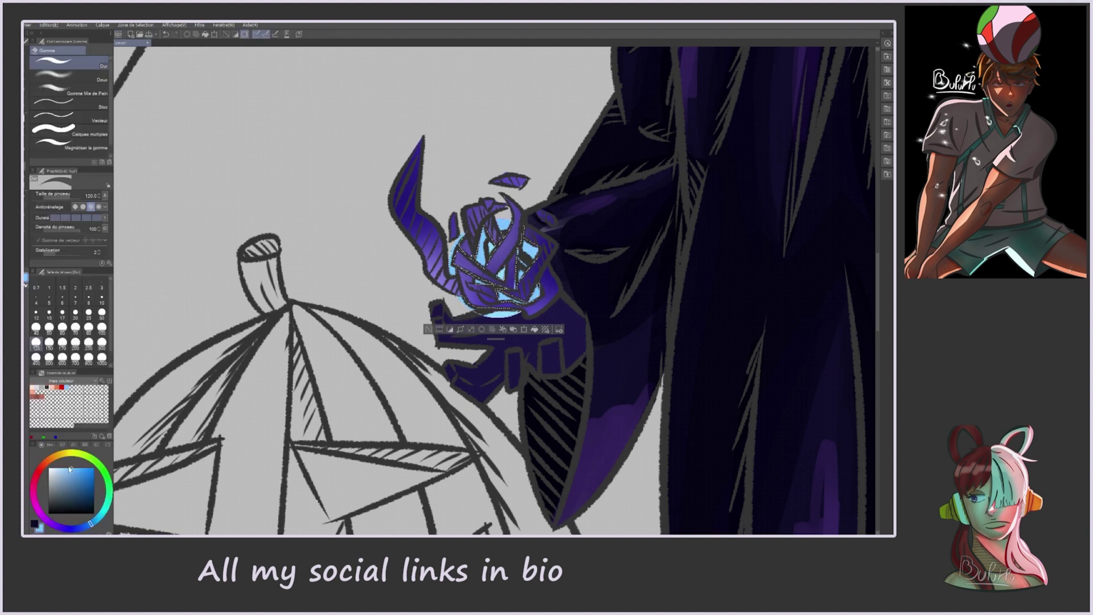
key("ctrl+d")
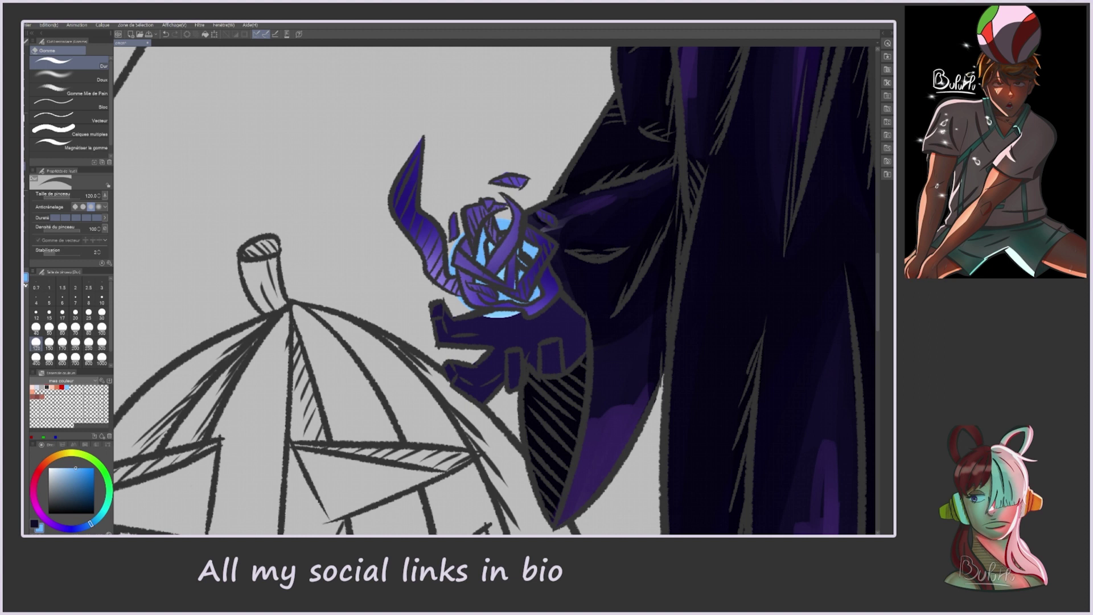
Step: Add a soft blurred blue glow around the orb, spreading onto the fingers and the nearby sleeve
key("Tab")
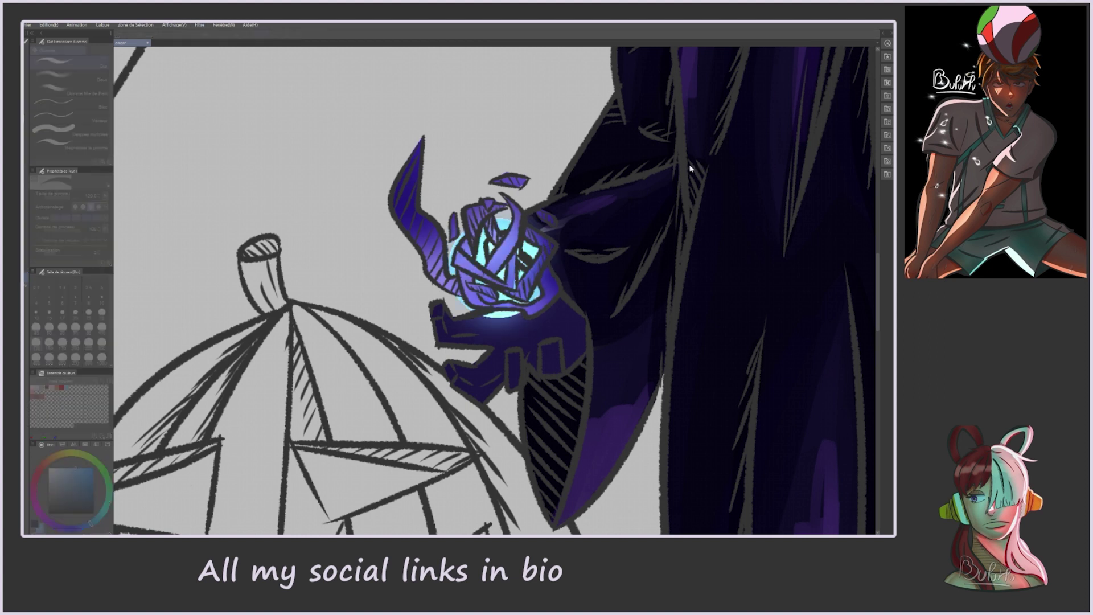
mouse_move(25, 282)
key("Tab")
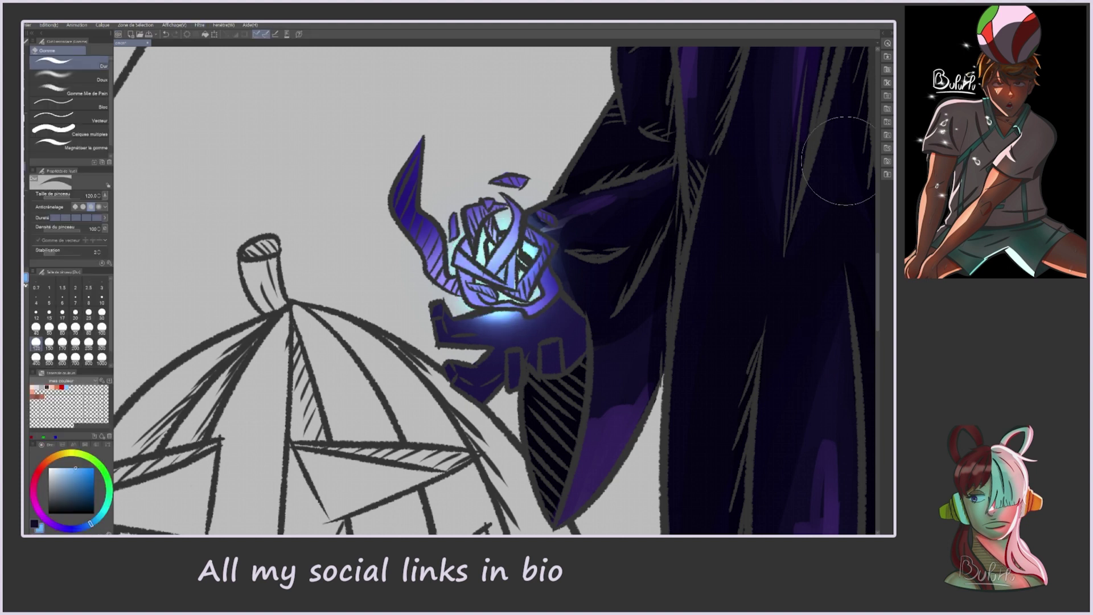
key("ctrl+0")
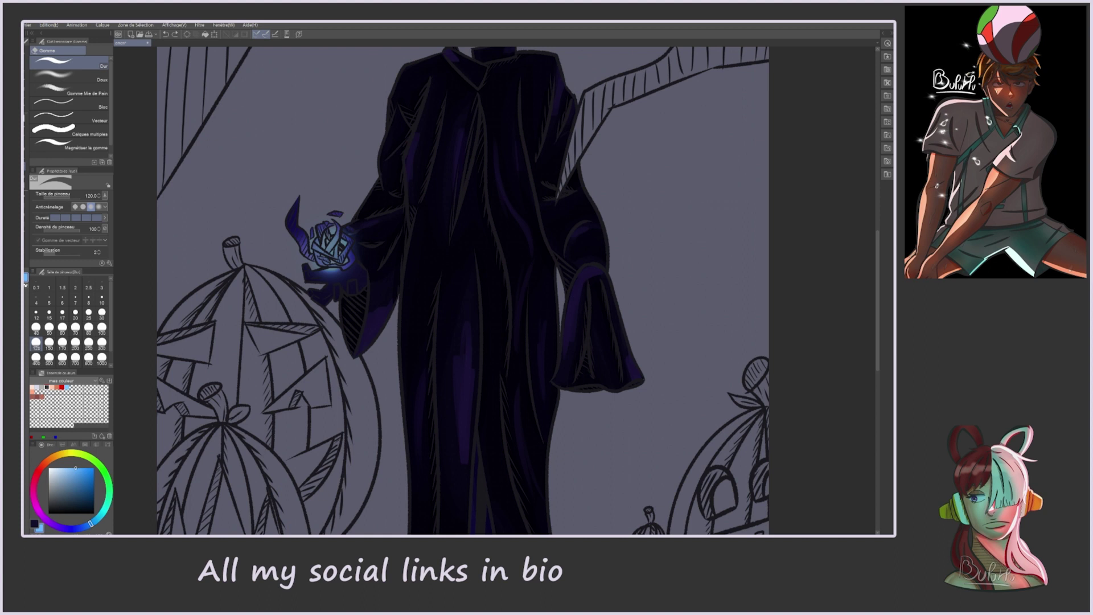
key("ctrl+0")
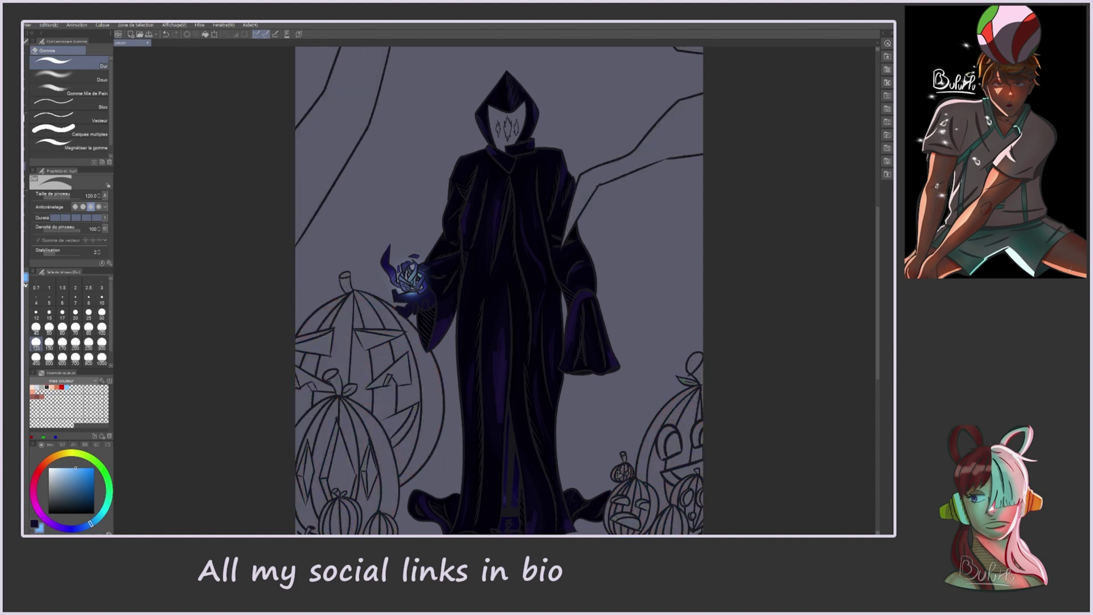
Step: Select the whole hooded figure along its silhouette
scroll(410, 279, "up", 3)
key("m")
left_click_drag(477, 172, 573, 302)
left_click(437, 340)
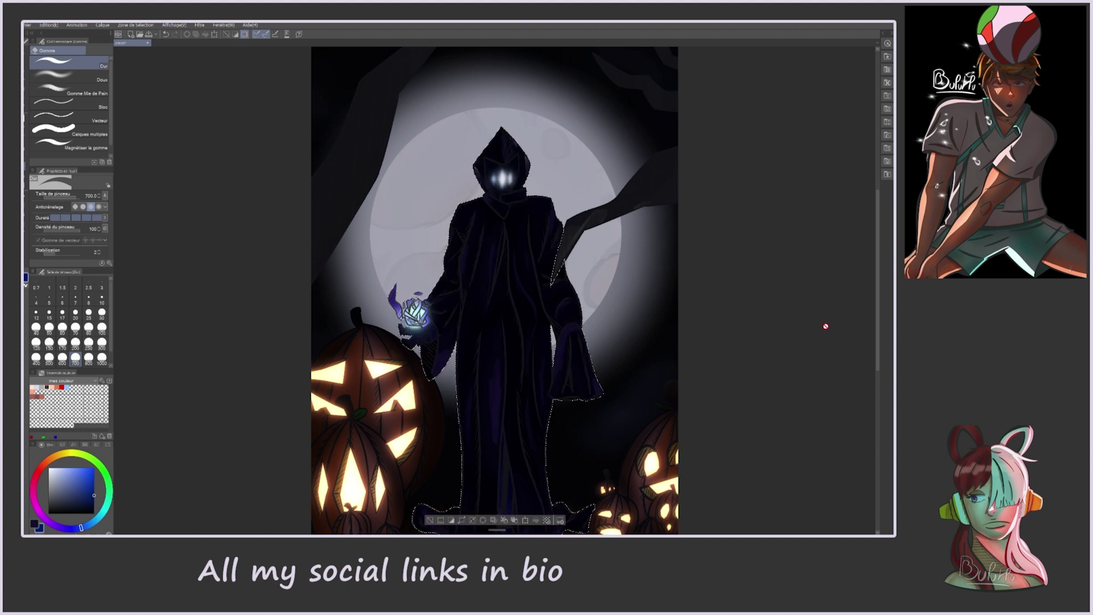
Step: Airbrush a soft pale rim light around the hooded figure's hood, sleeves and hem, undoing the last strokes
key("x")
left_click(86, 528)
key("b")
mouse_move(521, 168)
left_mouse_down()
mouse_move(571, 311)
mouse_move(557, 373)
mouse_move(592, 518)
mouse_move(615, 397)
mouse_move(535, 438)
mouse_move(478, 249)
mouse_move(438, 217)
left_mouse_up()
scroll(438, 217, "up", 2)
mouse_move(512, 74)
left_mouse_down()
mouse_move(502, 133)
mouse_move(421, 259)
mouse_move(485, 381)
mouse_move(438, 285)
mouse_move(435, 323)
left_mouse_up()
key("ctrl+z")
key("ctrl+z")
key("ctrl+z")
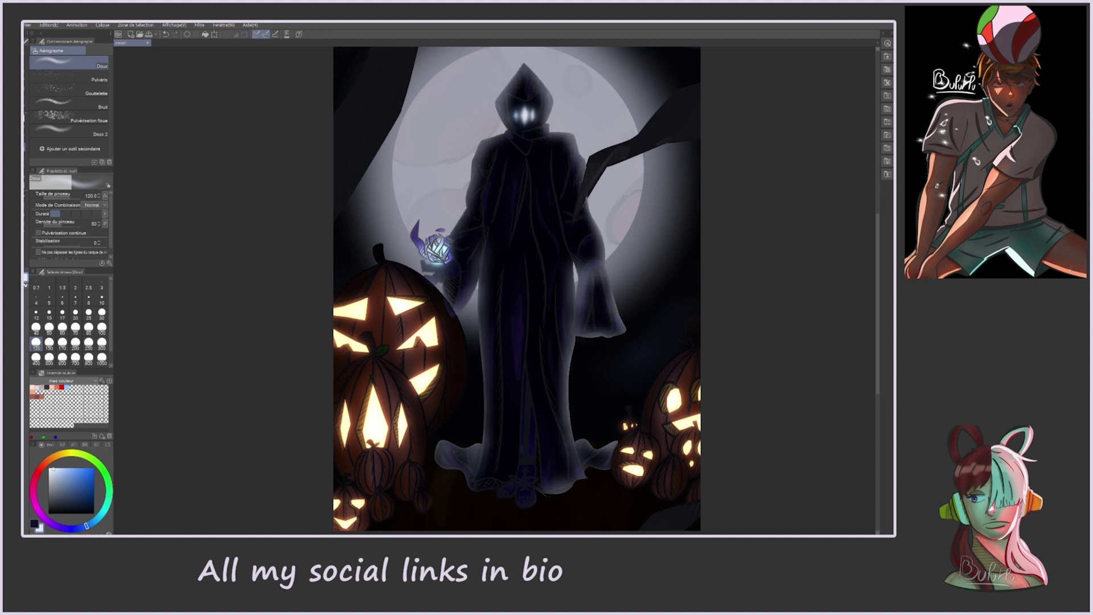
Step: Adjust the hue, saturation and luminosity to brighten the moon and give the robe a bluer tone
scroll(434, 322, "up", 5)
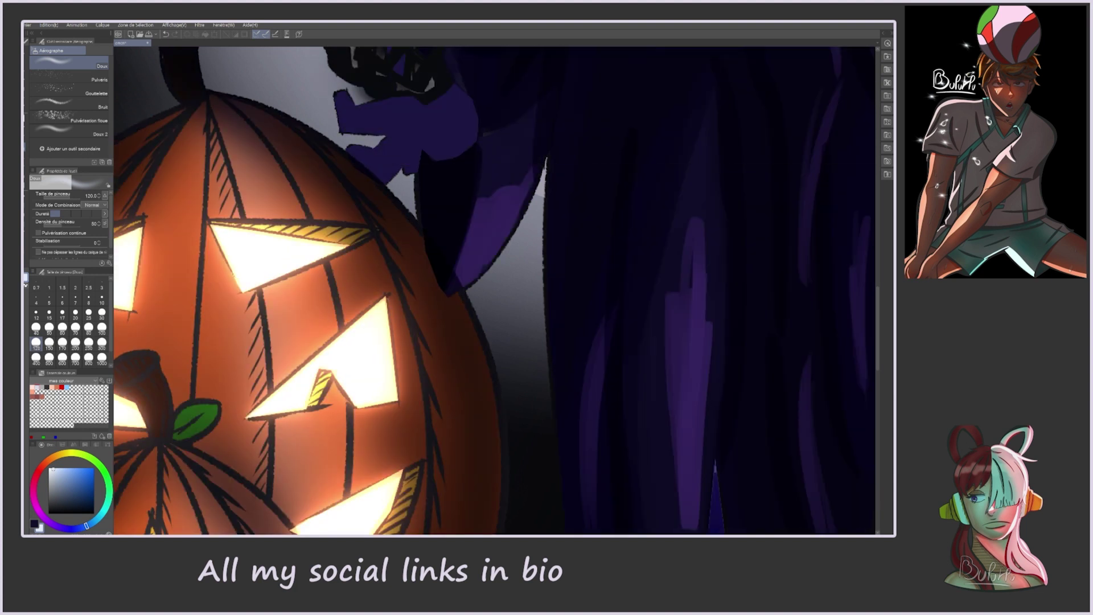
key("ctrl+0")
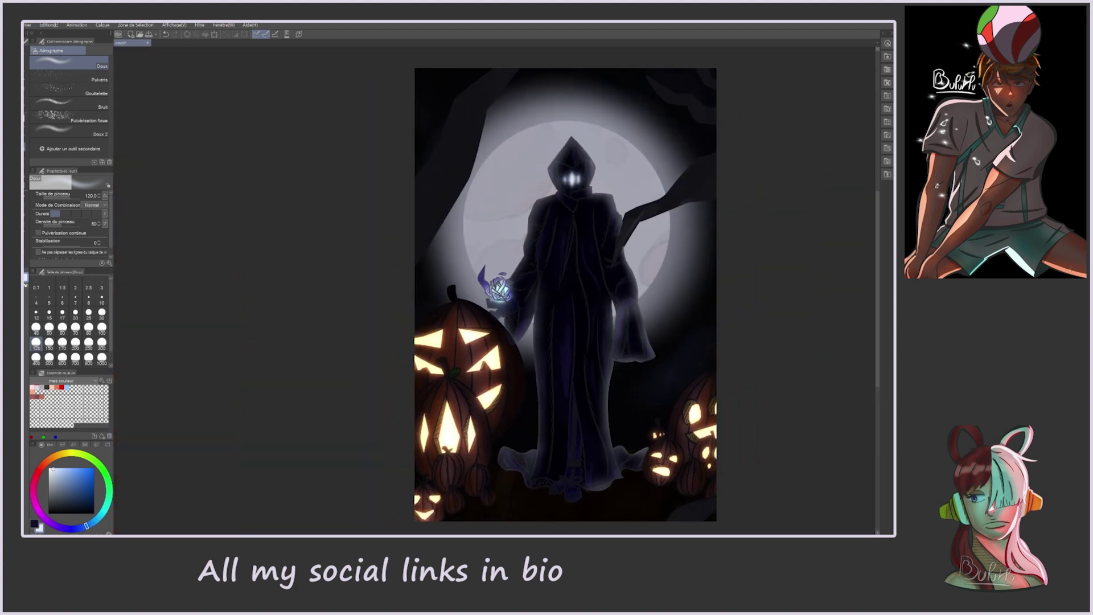
key("ctrl+u")
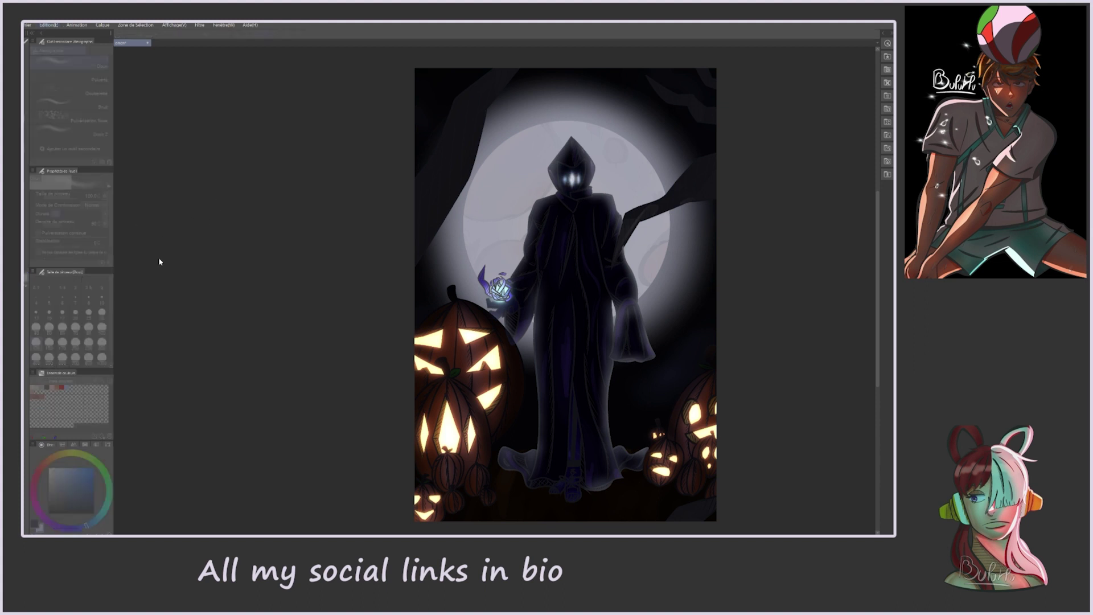
key("Return")
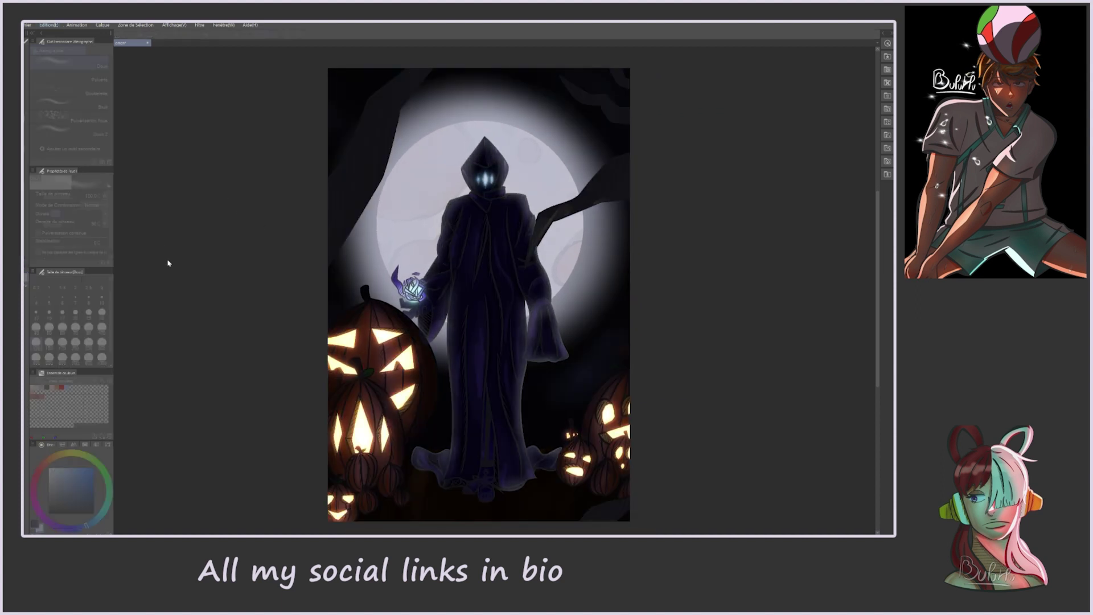
Step: Airbrush soft pale mist over the ground, the figure and the dark background with a brush size of 400
key("ctrl+minus")
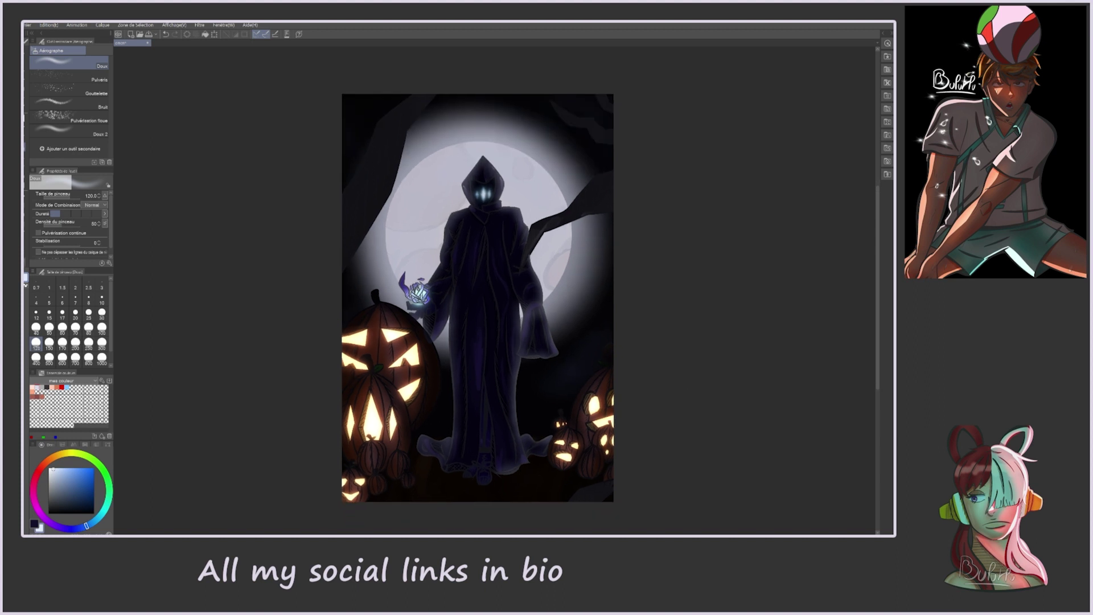
mouse_move(461, 460)
left_mouse_down()
mouse_move(375, 450)
mouse_move(512, 245)
mouse_move(393, 137)
mouse_move(541, 387)
left_mouse_up()
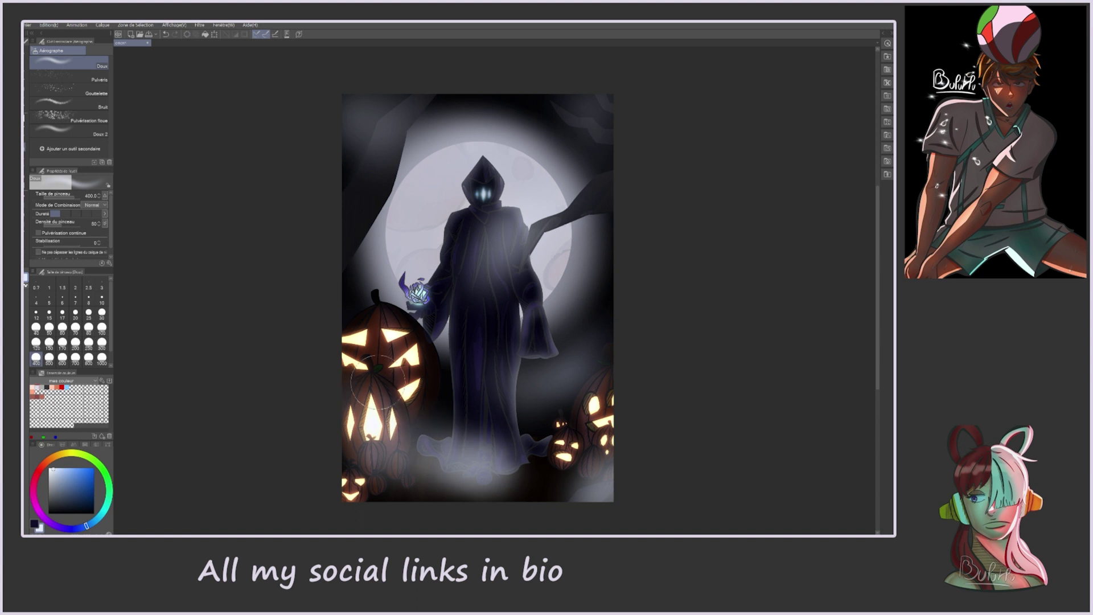